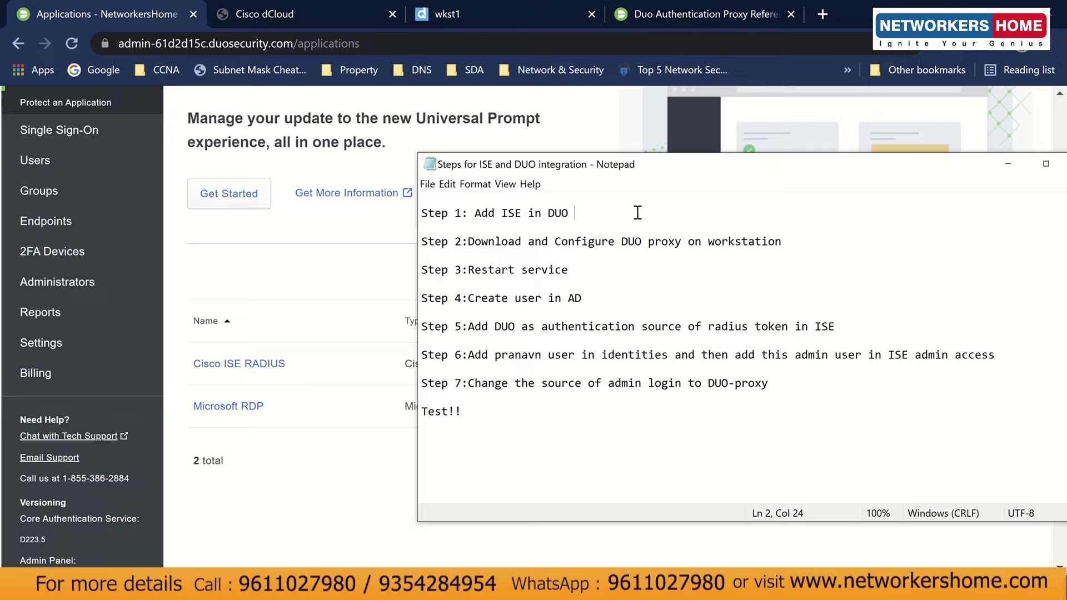
Review the seven ISE–Duo integration steps in Notepad, picking out ISE and DUO in Step 1.
drag(423, 213, 632, 411)
click(632, 411)
click(474, 221)
click(613, 212)
click(517, 215)
double_click(517, 215)
double_click(560, 214)
Open Duo Admin Panel's Protect an Application catalogue.
click(277, 295)
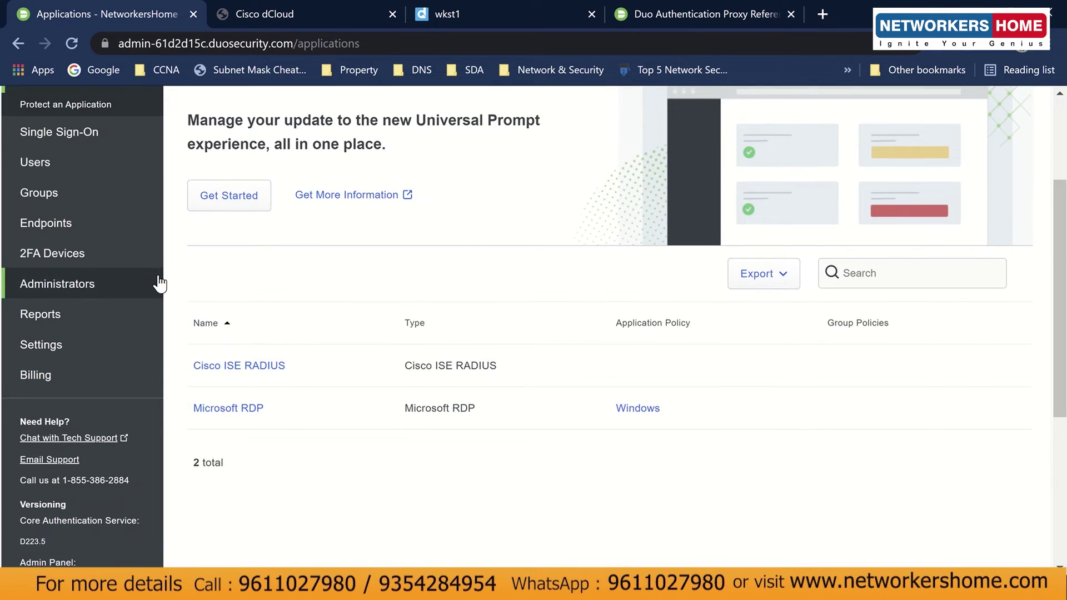
scroll(158, 281, up, 3)
click(976, 211)
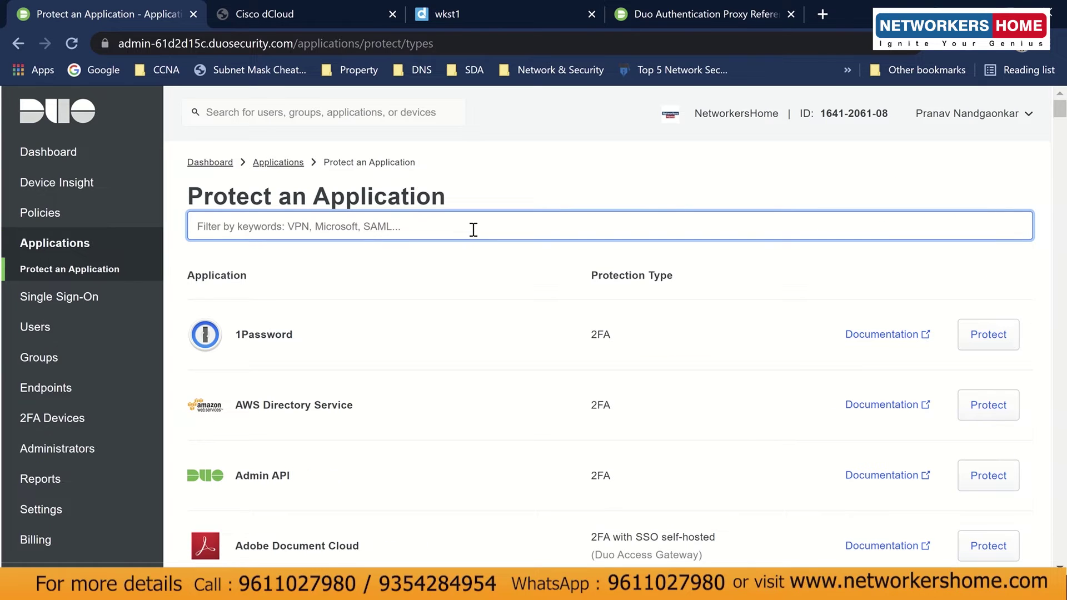
Filter protectable applications by 'ise' and inspect the Cisco ISE RADIUS 2FA entry.
text(cisco ise)
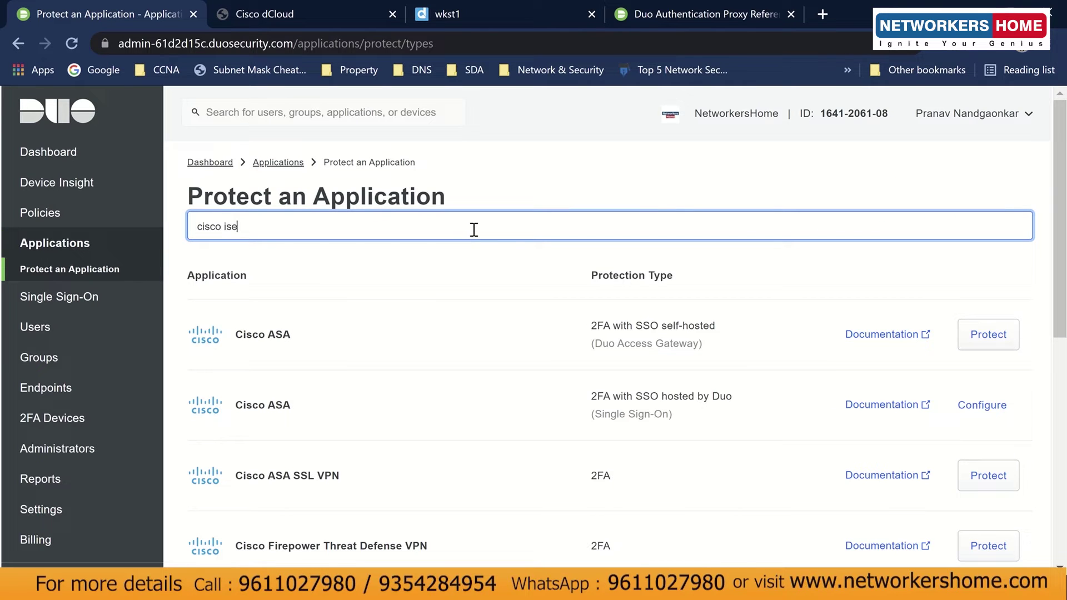
scroll(535, 274, down, 5)
scroll(525, 307, up, 5)
key(BackSpace)
key(BackSpace)
key(BackSpace)
key(BackSpace)
key(BackSpace)
key(BackSpace)
key(BackSpace)
key(BackSpace)
key(BackSpace)
text(i)
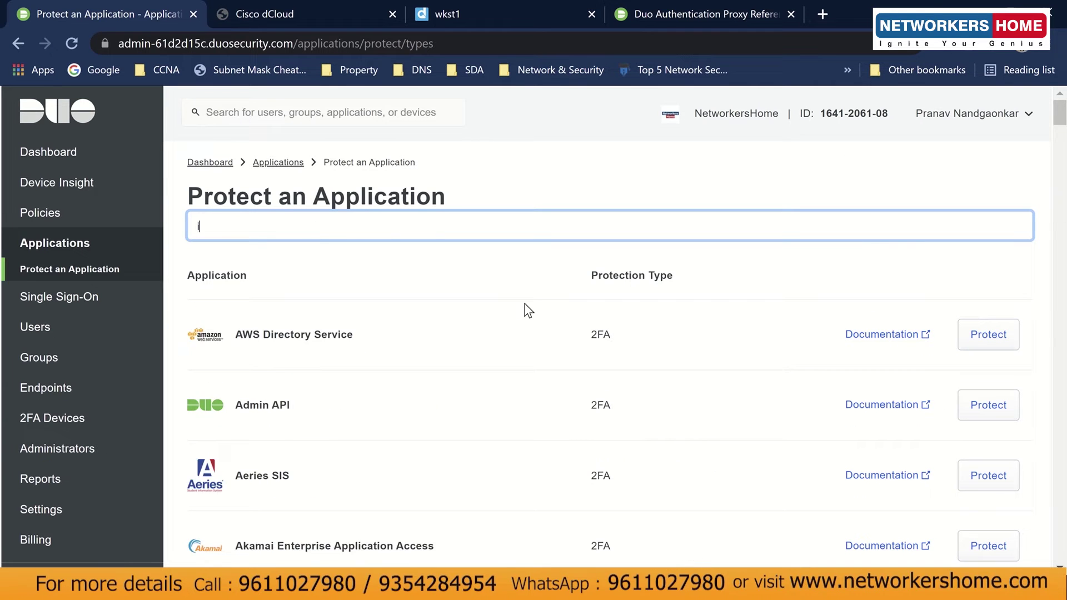
text(se)
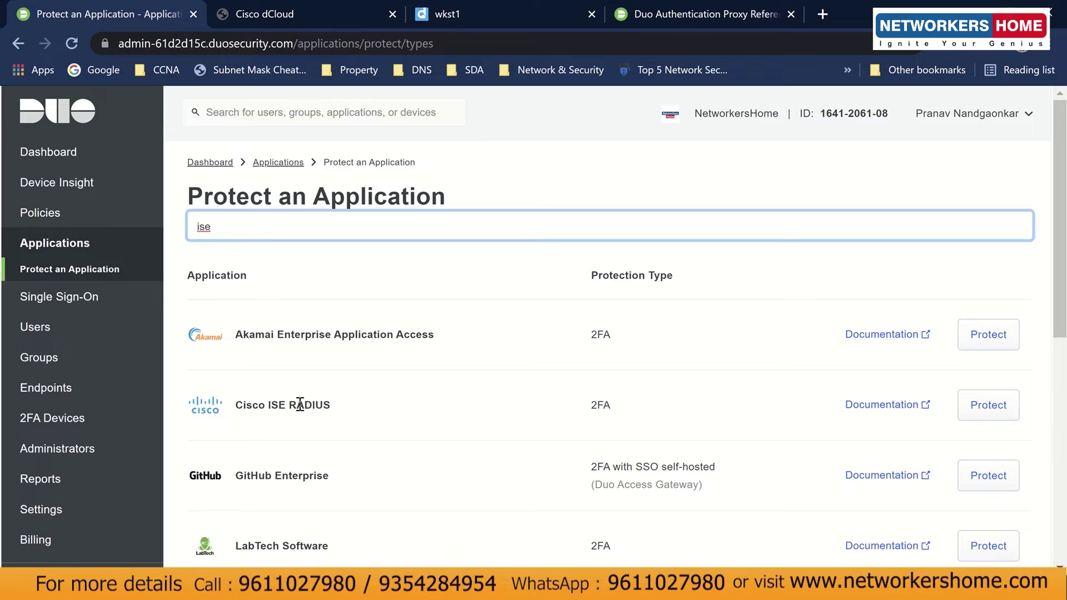
click(265, 403)
triple_click(265, 404)
click(339, 403)
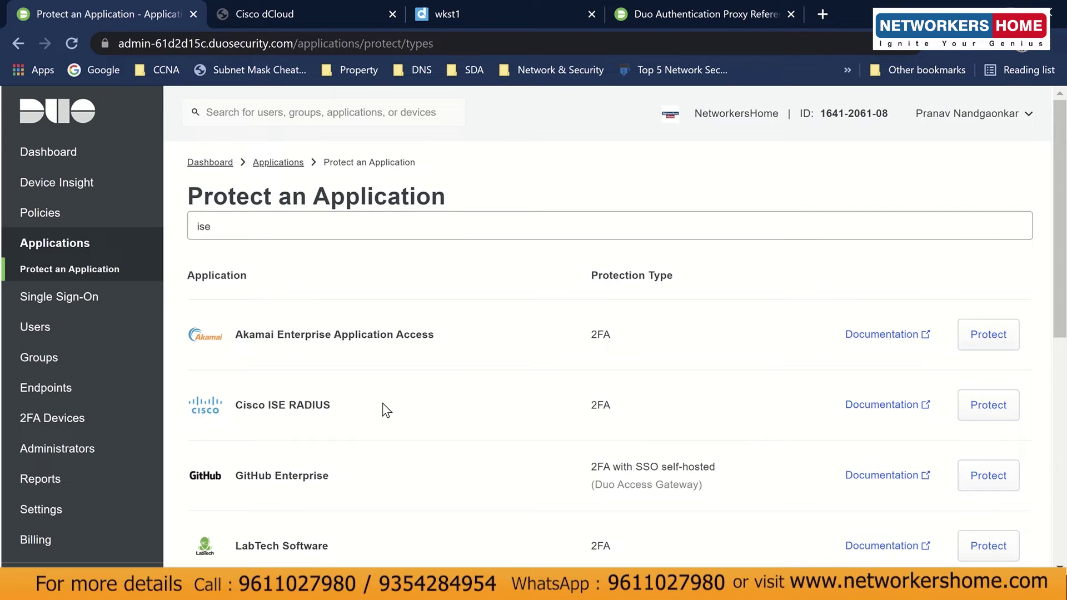
double_click(600, 408)
click(626, 411)
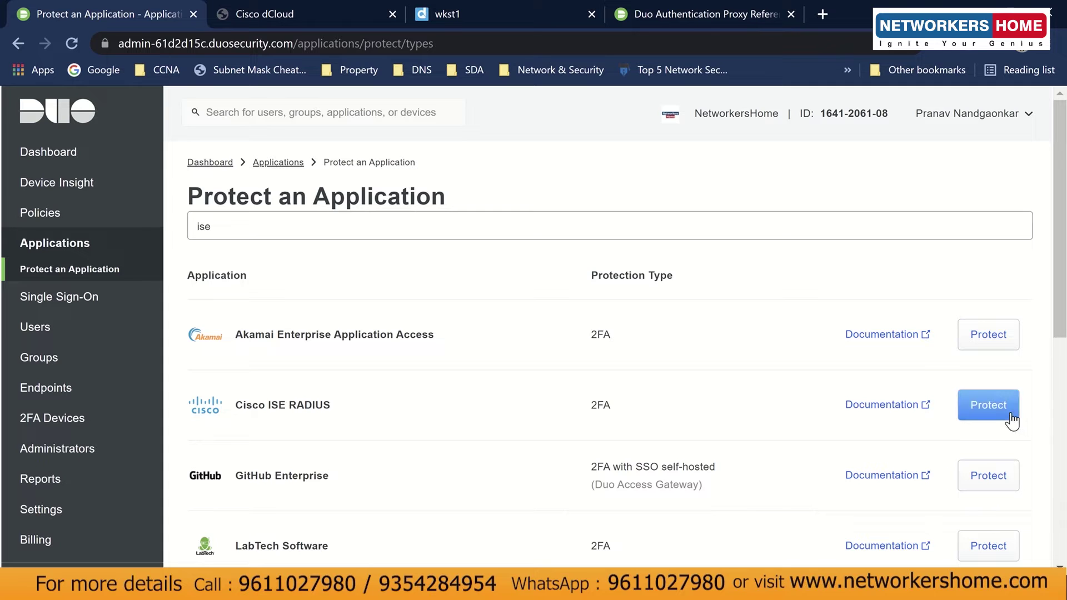
Clear the 'ise' filter and return to the Applications list.
drag(281, 222, 179, 225)
key(BackSpace)
click(83, 249)
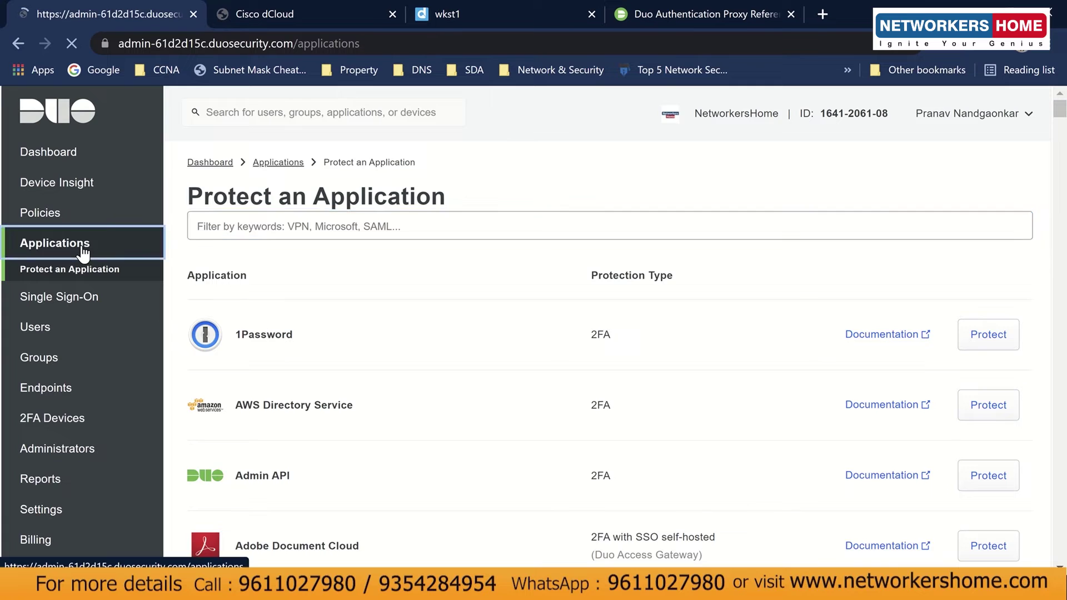
scroll(259, 461, down, 3)
Open Cisco ISE RADIUS and review its integration key, secret key and API hostname.
click(254, 362)
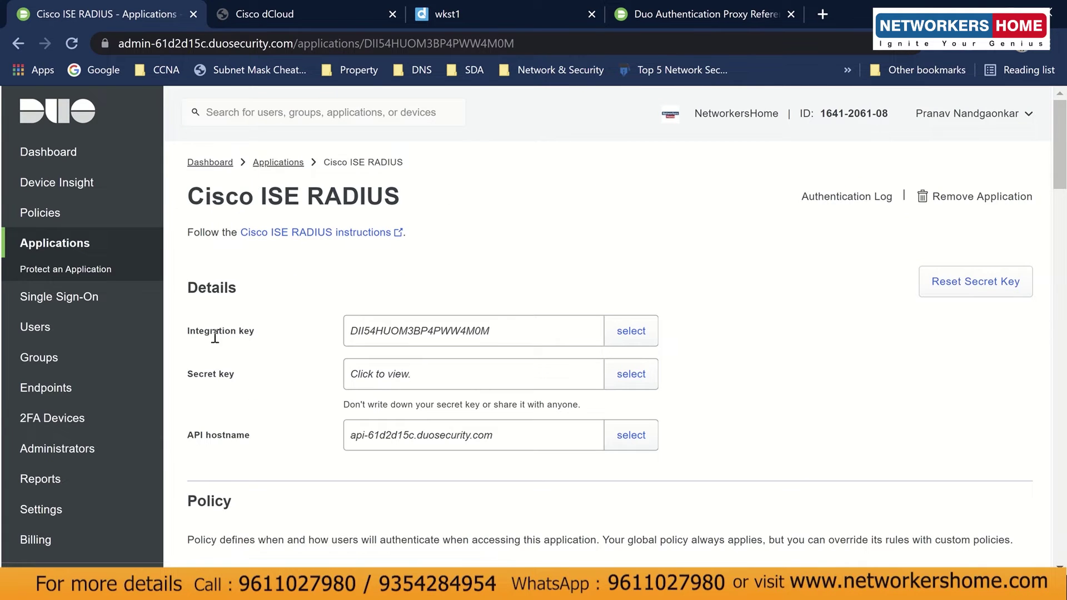
drag(186, 331, 274, 335)
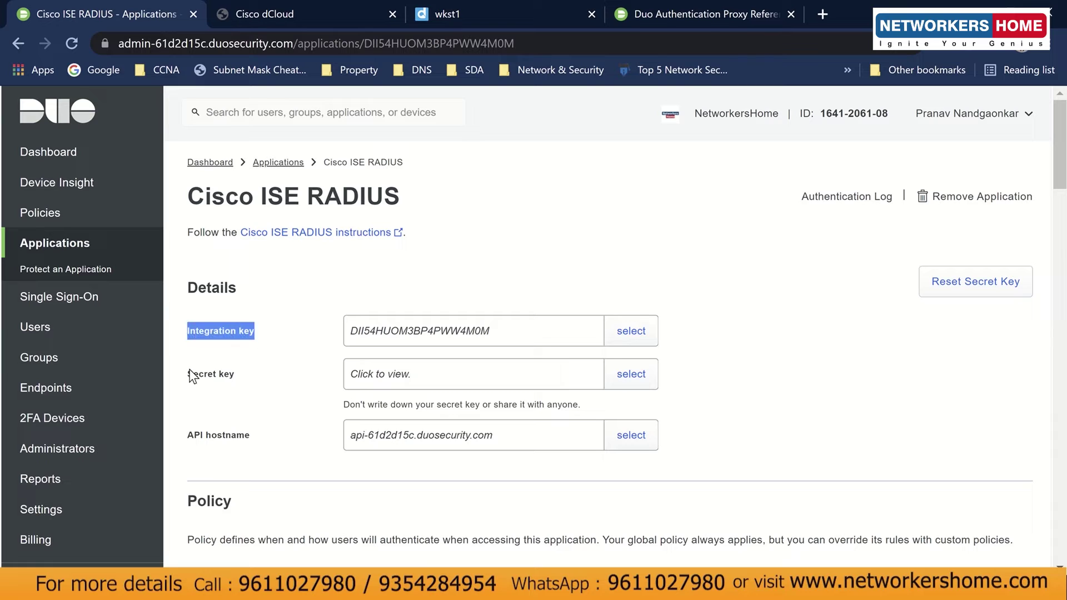
drag(189, 374, 238, 374)
drag(189, 437, 269, 436)
click(267, 429)
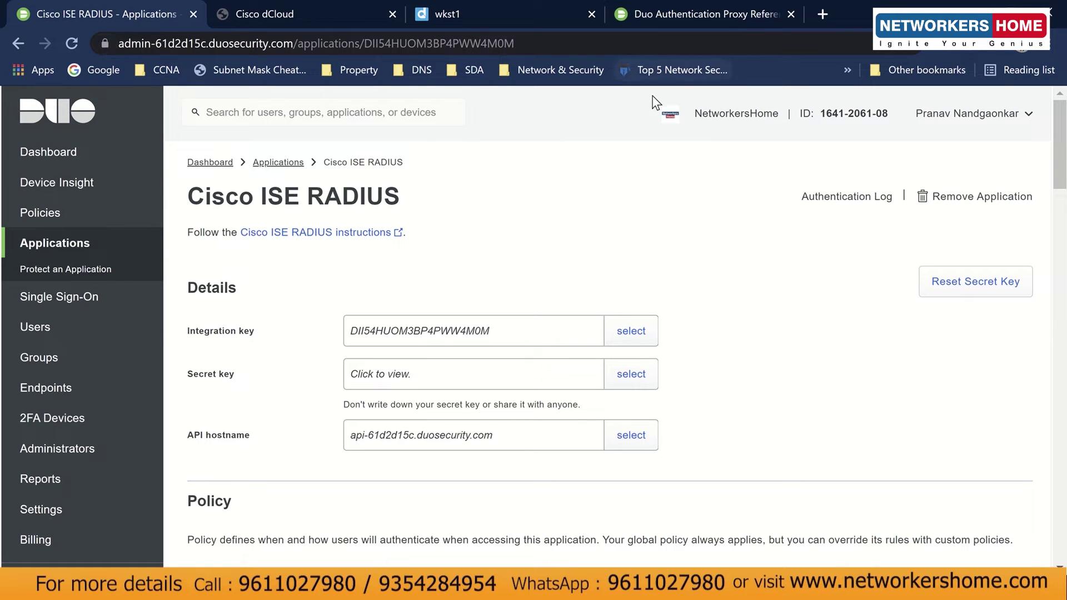
drag(695, 114, 802, 122)
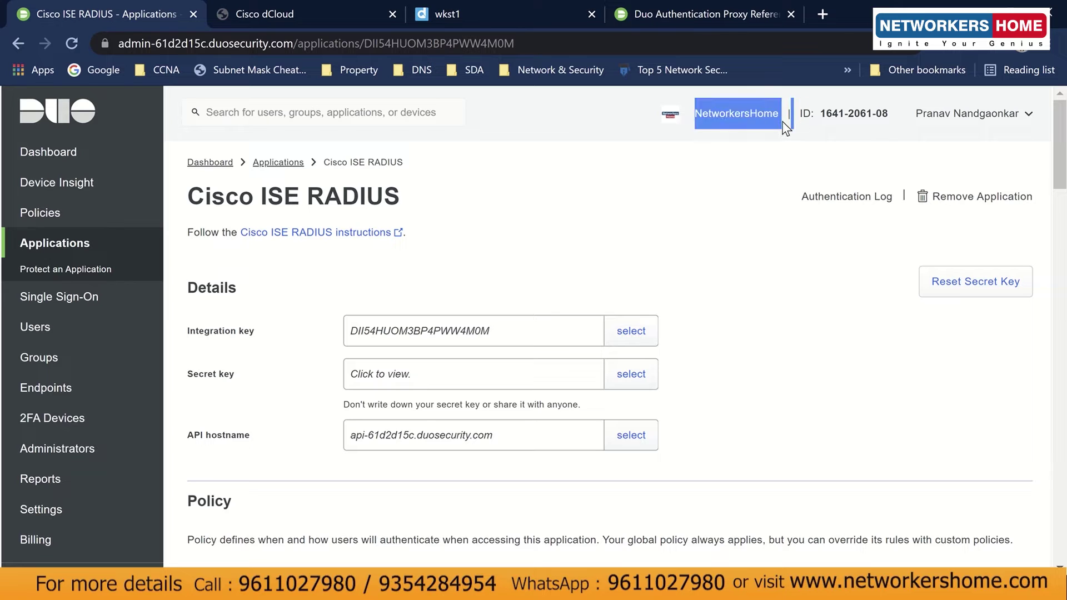
click(786, 128)
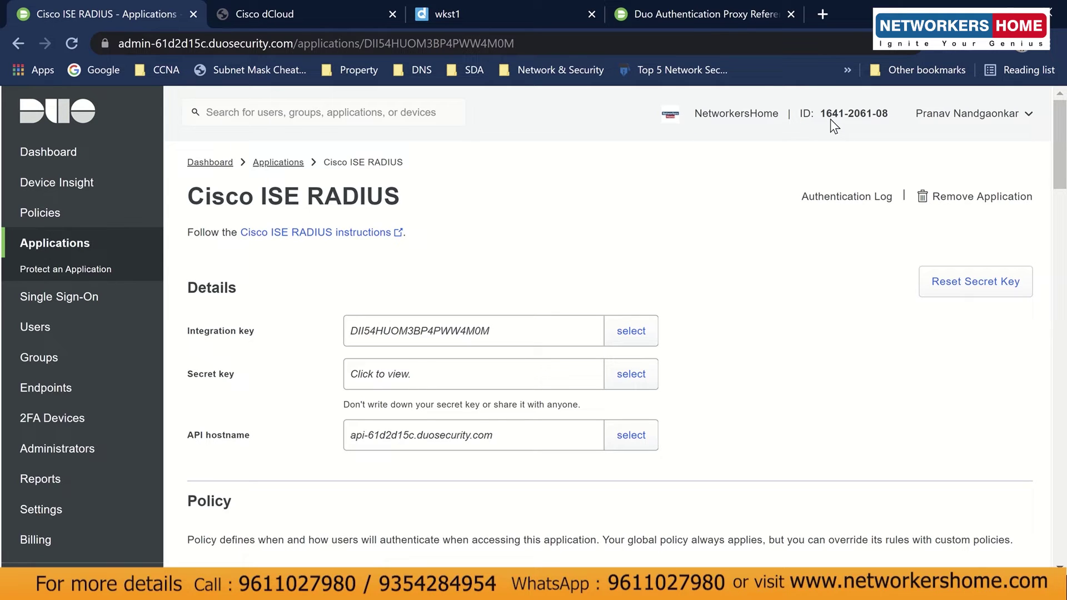
click(887, 121)
Scroll through the Policy and Global Policy sections, then back to the top.
scroll(778, 472, down, 5)
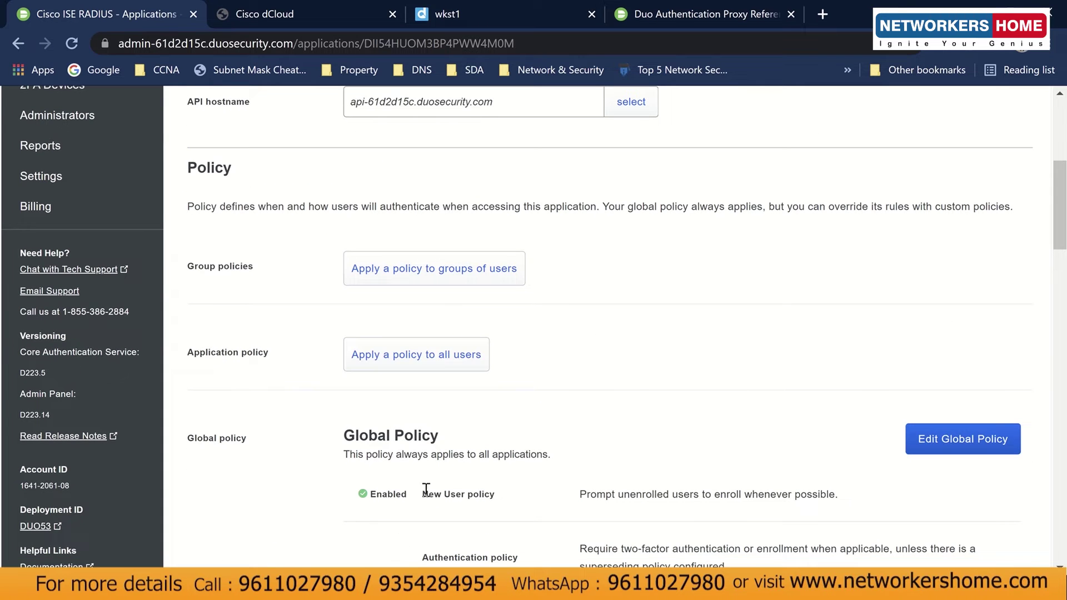
scroll(417, 484, down, 11)
scroll(418, 482, up, 10)
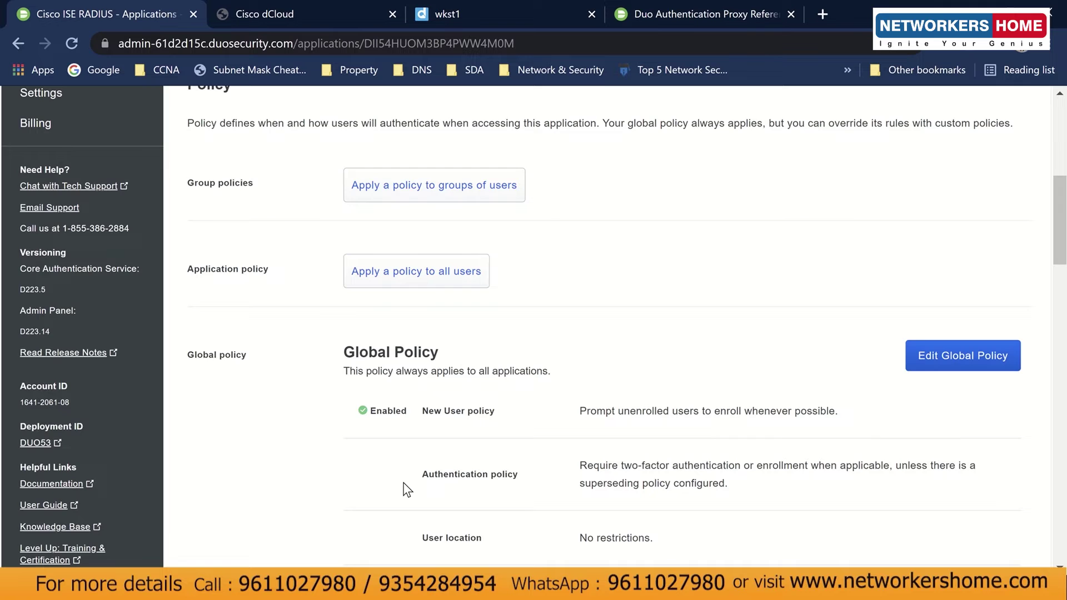
scroll(407, 489, up, 2)
scroll(632, 487, up, 1)
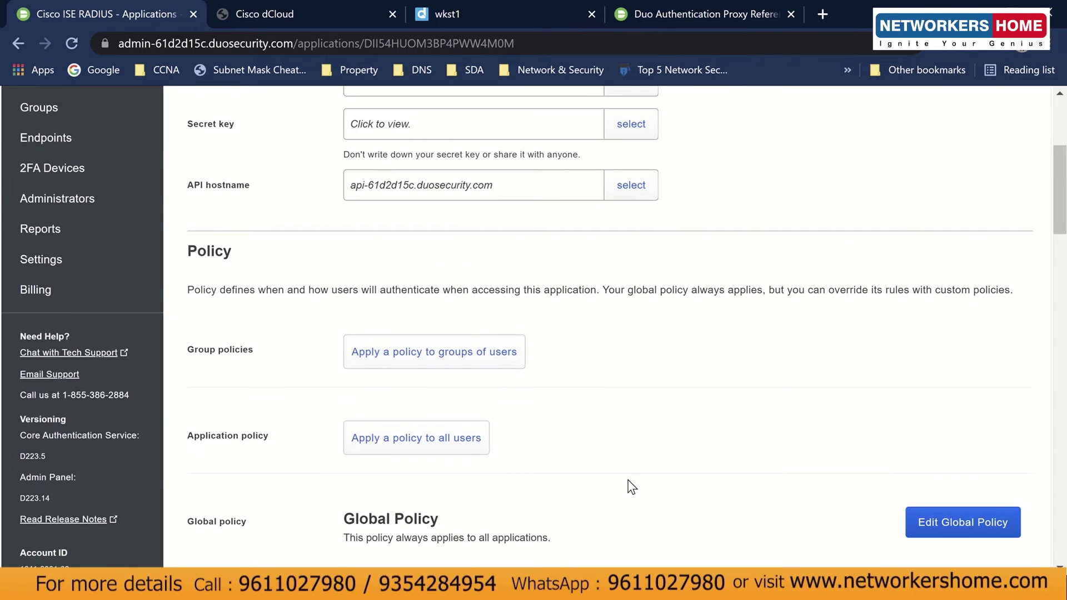
scroll(632, 487, up, 5)
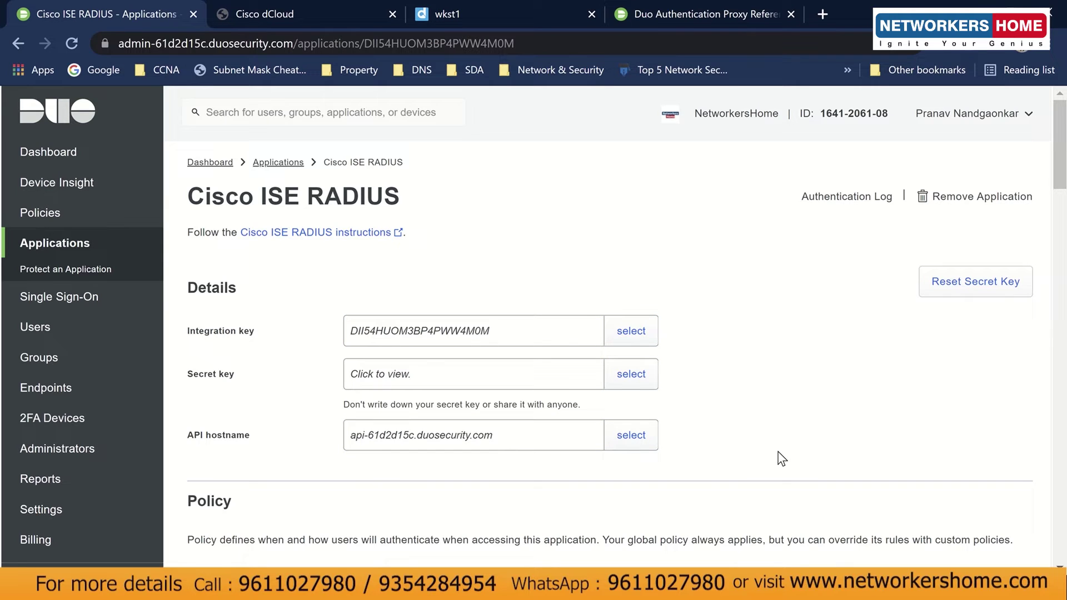
Mark Step 1 in the Notepad checklist as '-complete'.
key(alt+Tab)
click(669, 227)
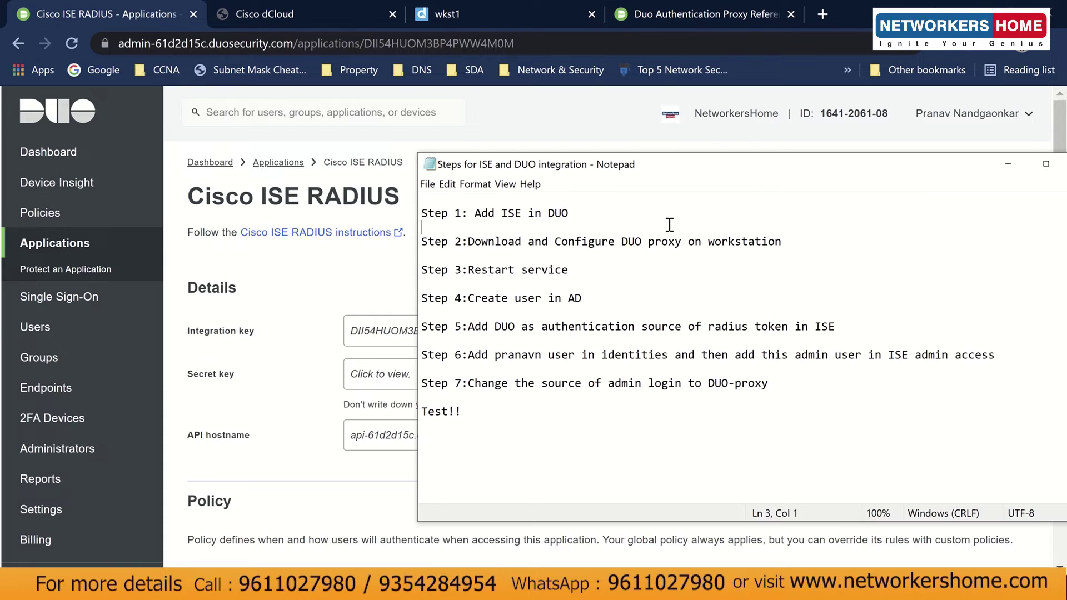
click(645, 213)
text(-complete)
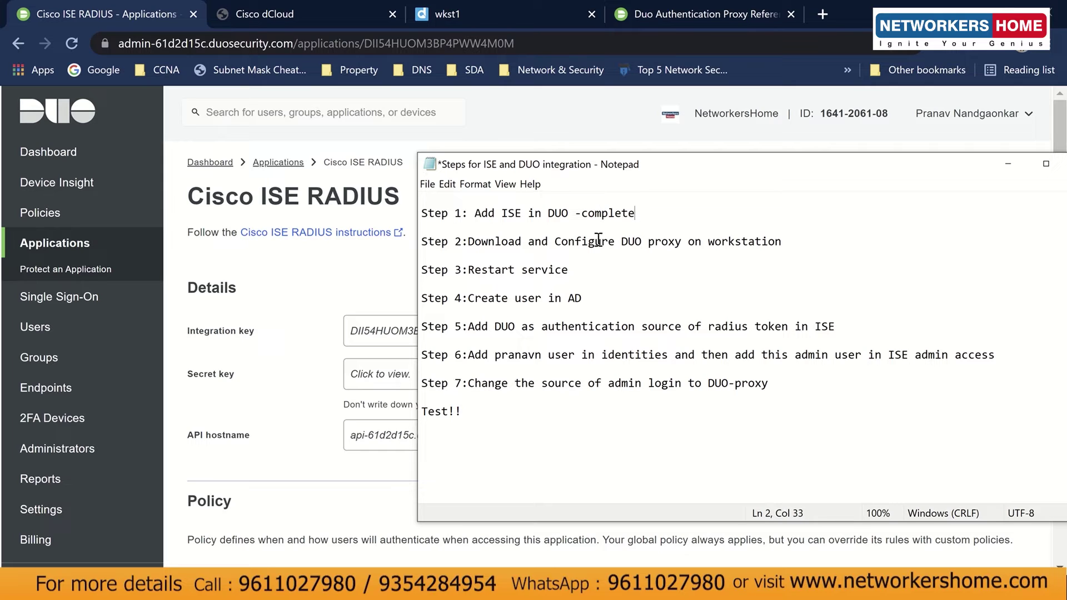
Append ' /windows server' to Step 2's workstation target in the checklist.
click(833, 239)
text(/serve)
key(BackSpace)
key(BackSpace)
key(BackSpace)
key(BackSpace)
key(BackSpace)
text(windows server )
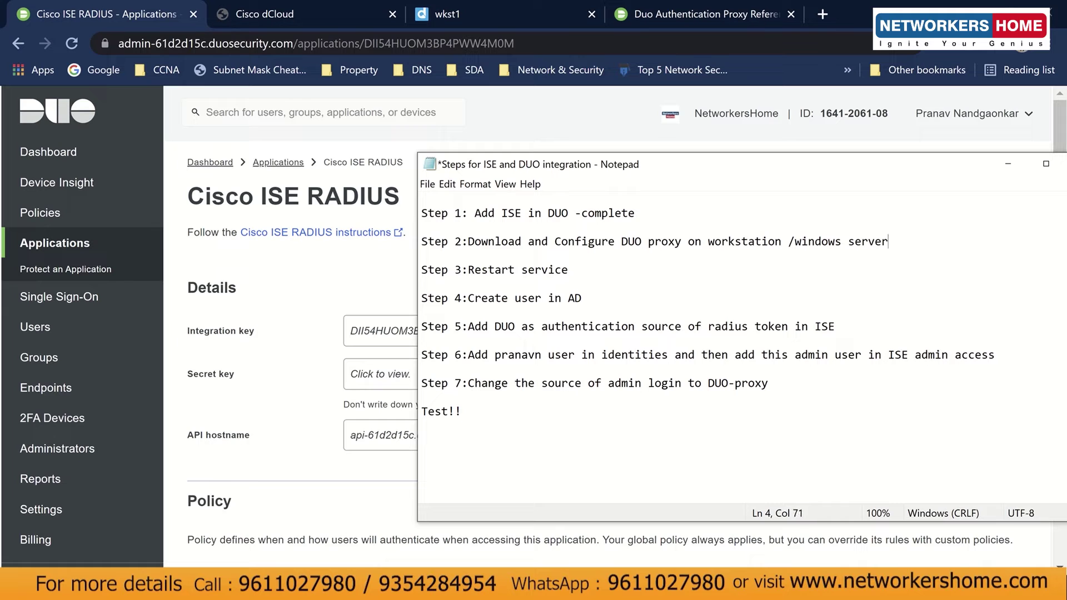
text(-)
click(654, 23)
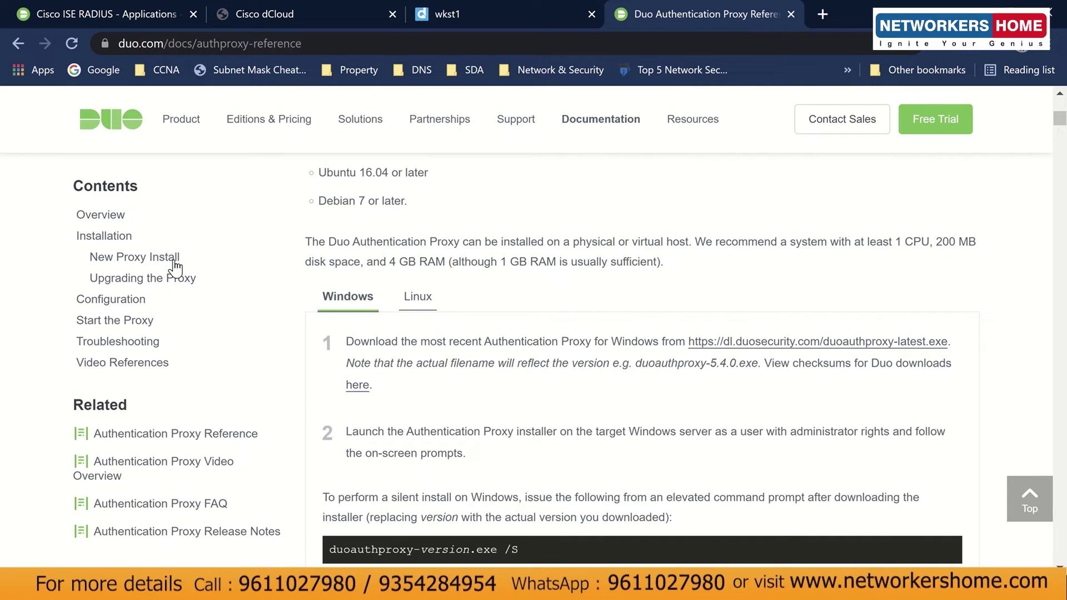
Review the Windows install steps and duoauthproxy-5.4.0.exe download link, then go to wkst1.
drag(345, 341, 769, 381)
click(769, 381)
drag(640, 370, 762, 372)
click(765, 381)
right_click(697, 346)
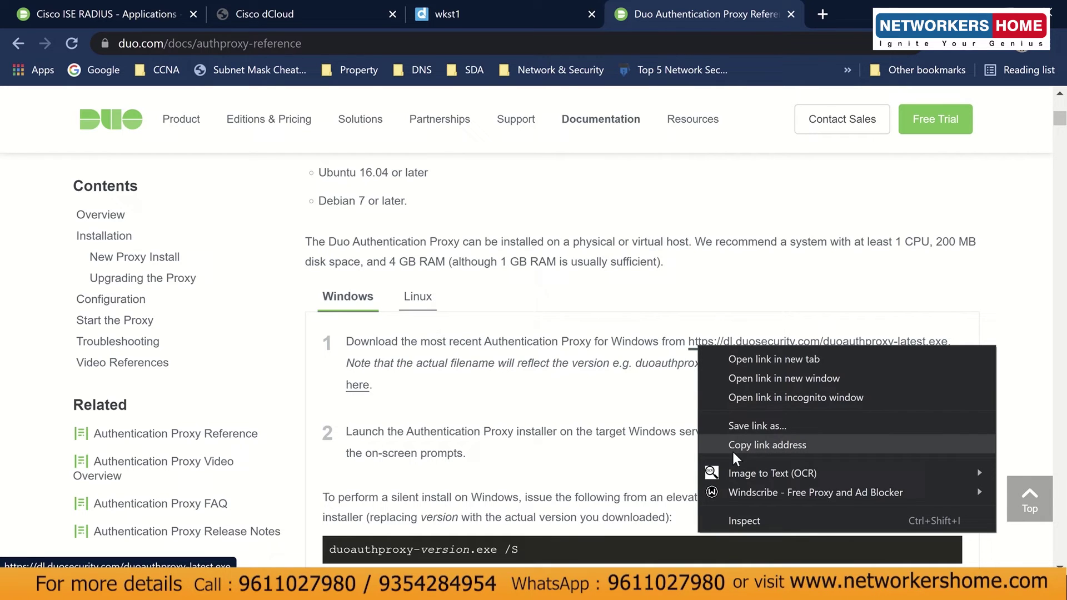
click(635, 431)
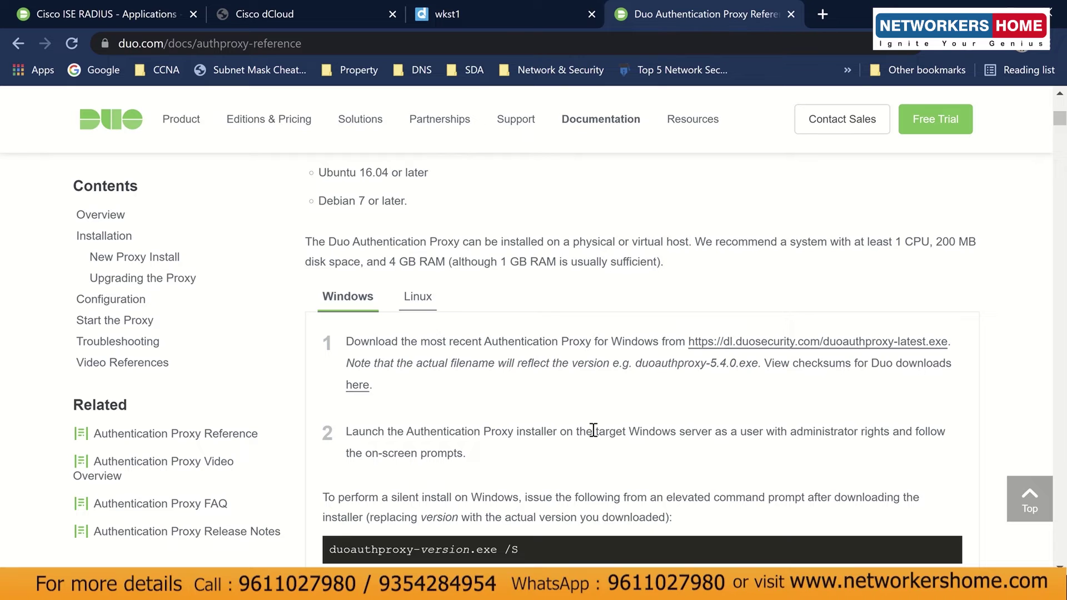
click(531, 18)
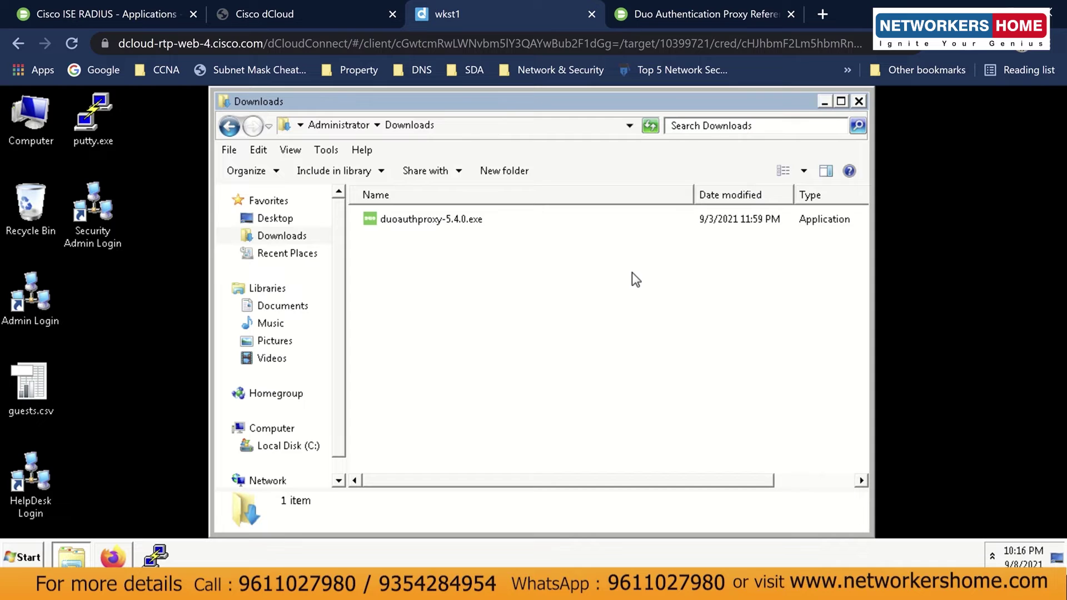
Check the downloaded duoauthproxy-5.4.0.exe installer in Downloads against the Duo documentation.
click(401, 219)
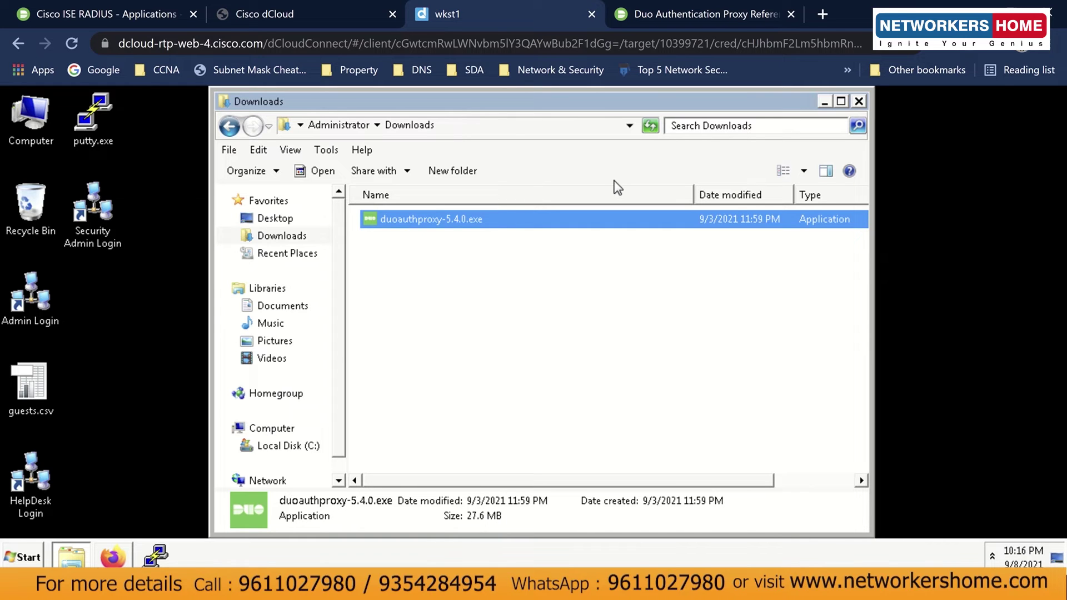
click(662, 24)
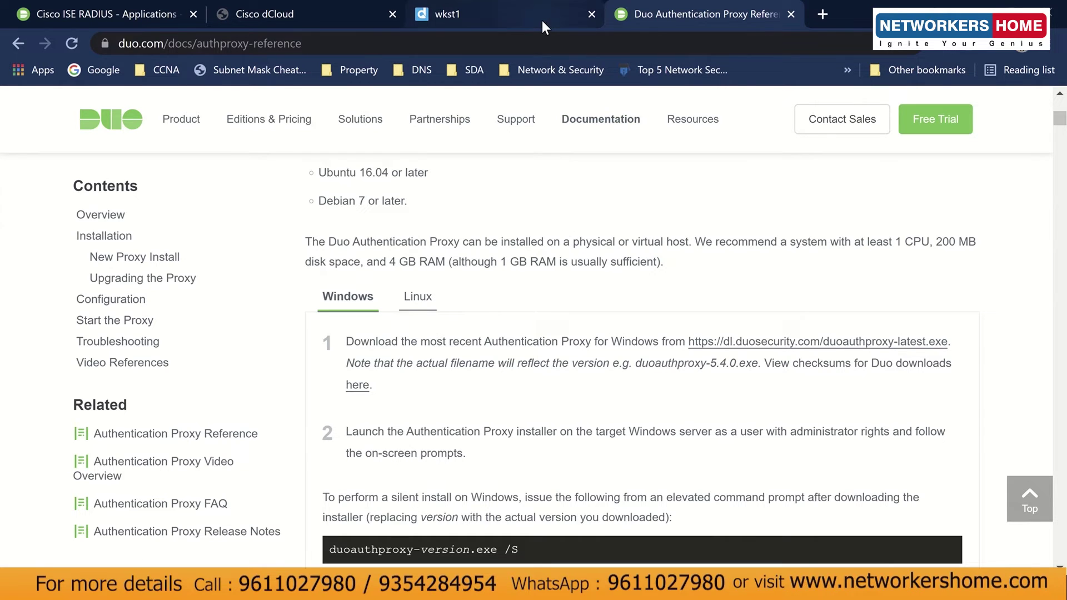
click(542, 20)
click(538, 304)
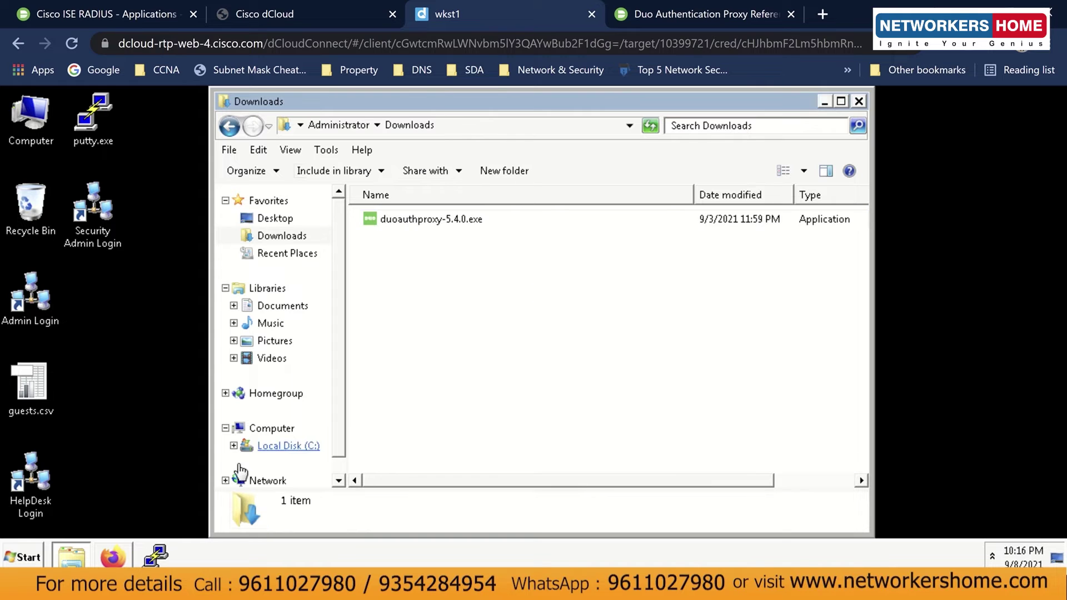
Minimise the Firefox ISE login window, refresh the Downloads listing, and minimise Downloads.
click(107, 555)
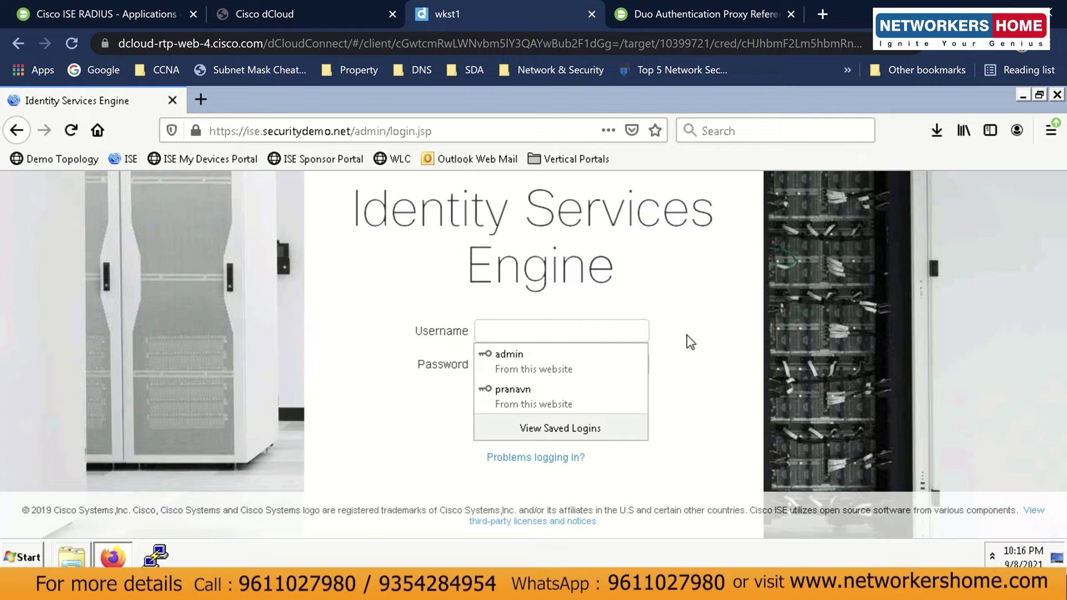
click(691, 342)
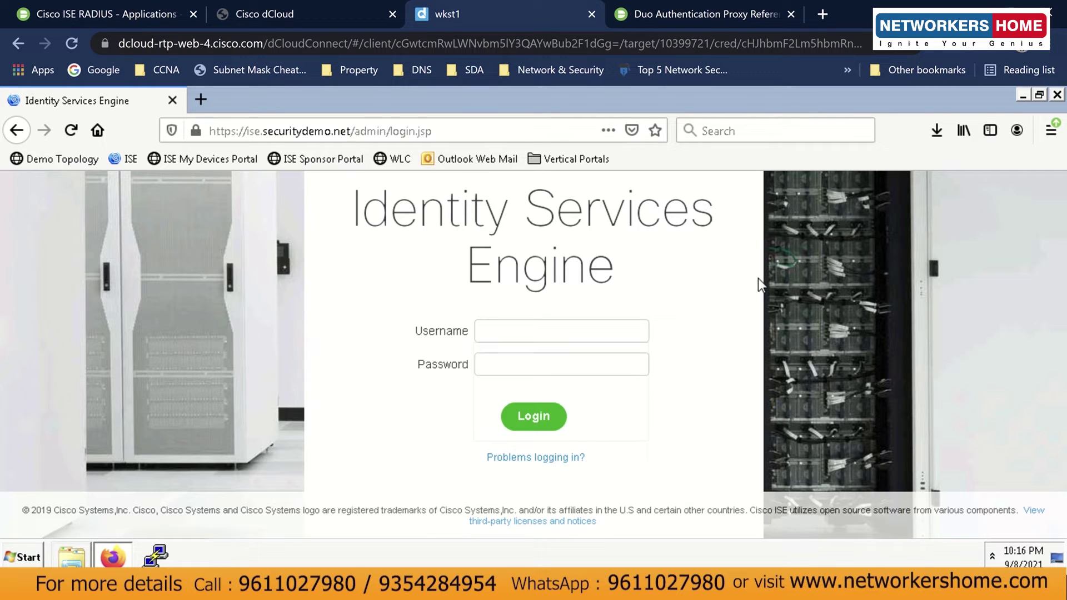
click(1022, 96)
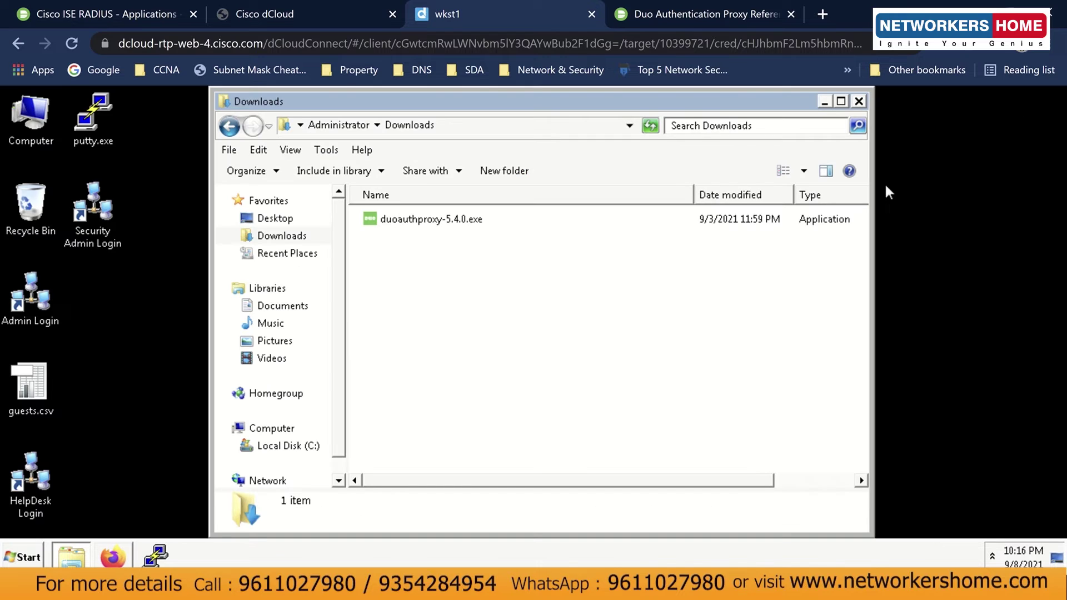
right_click(520, 321)
click(534, 377)
click(824, 100)
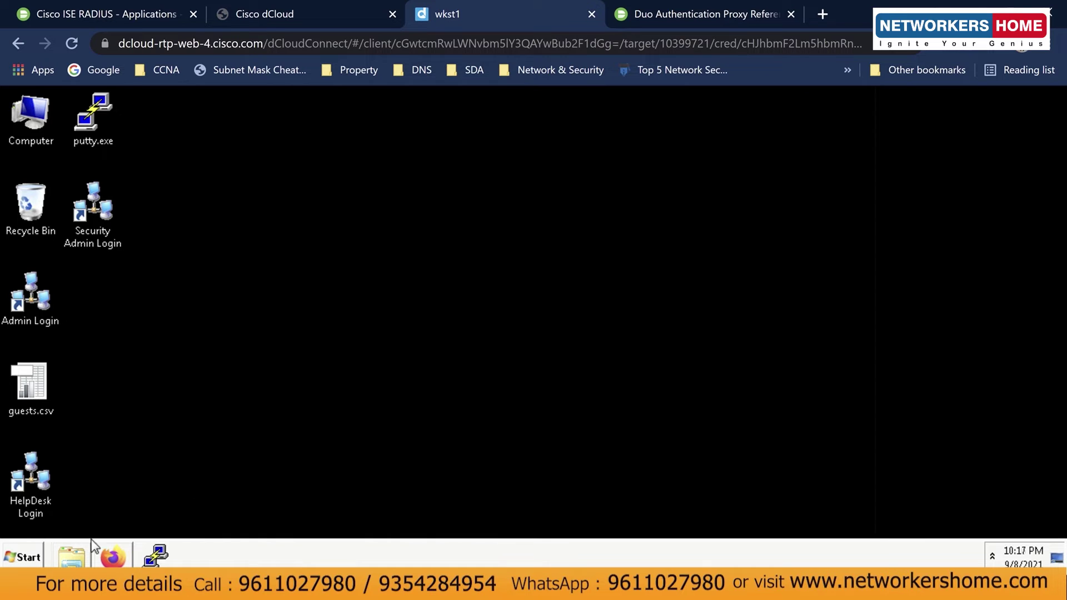
Browse to C:\Program Files\Duo Security Authentication Proxy\conf in Explorer.
click(71, 553)
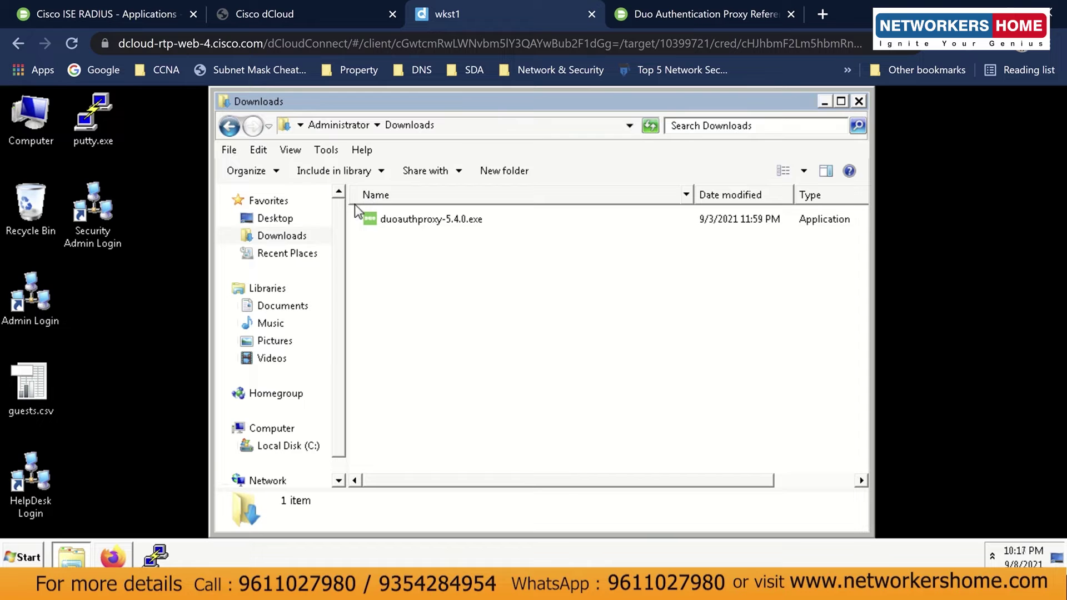
click(308, 446)
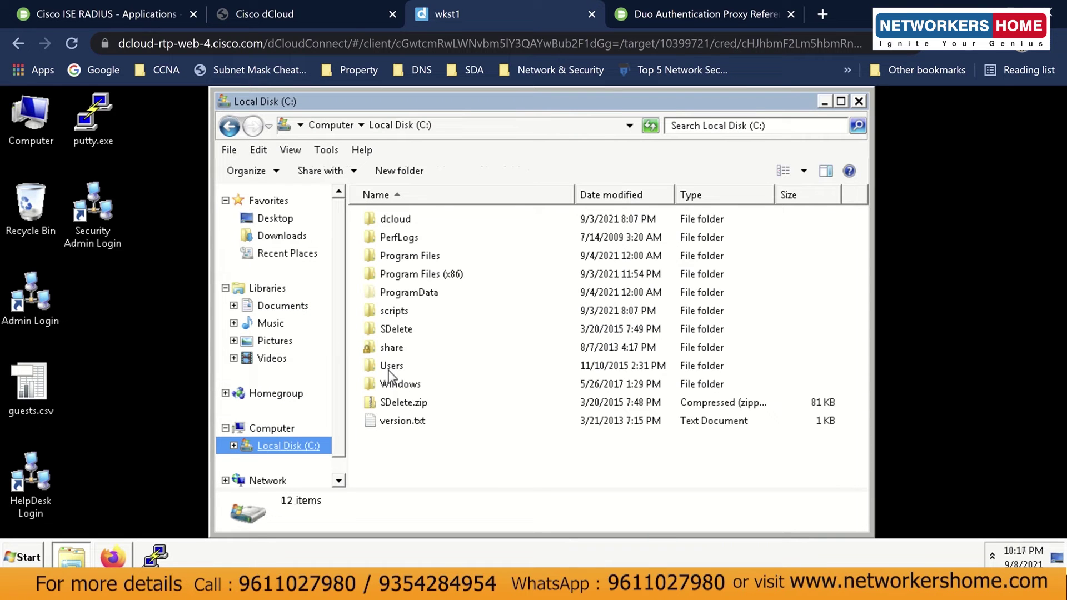
double_click(430, 273)
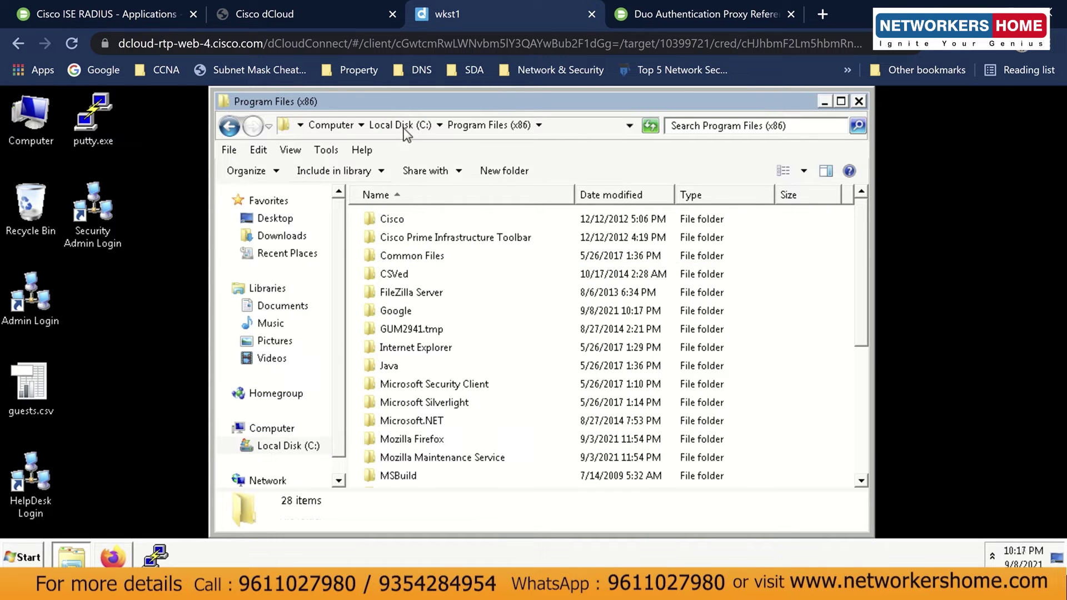
click(403, 127)
double_click(410, 255)
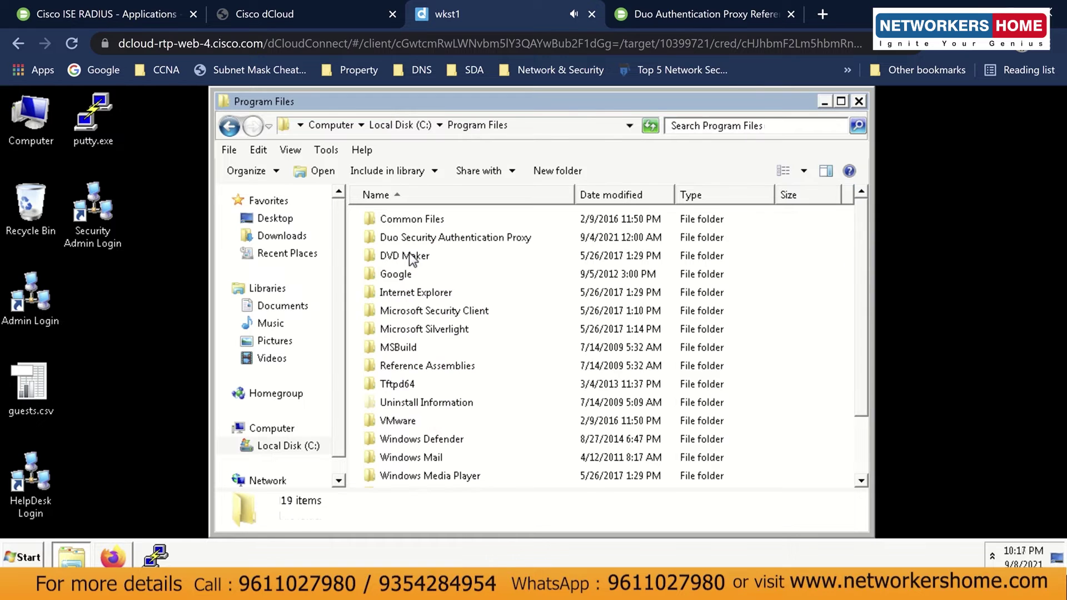
click(380, 237)
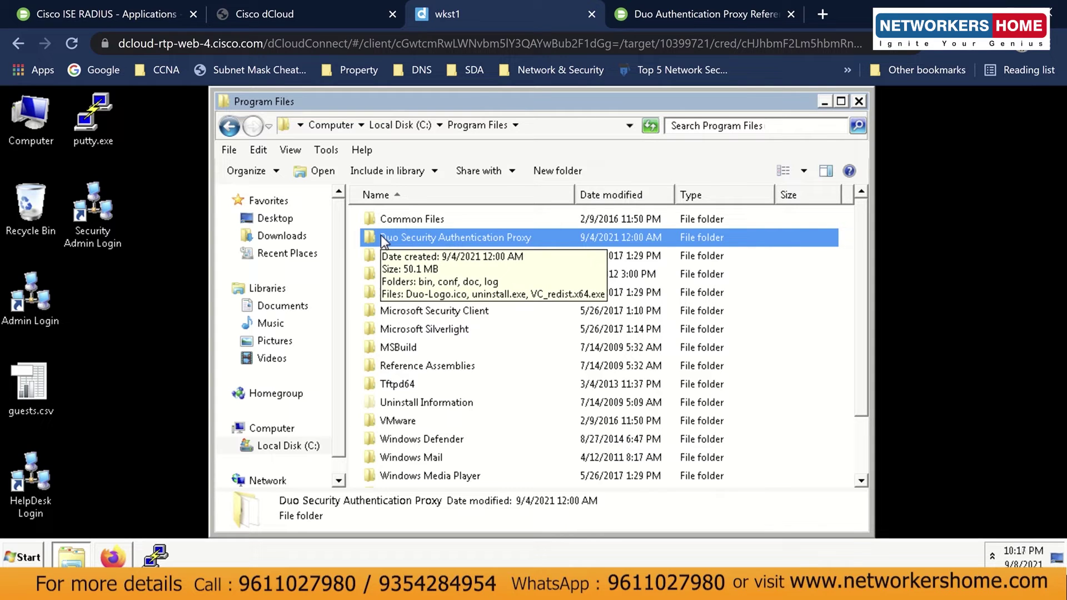
double_click(381, 236)
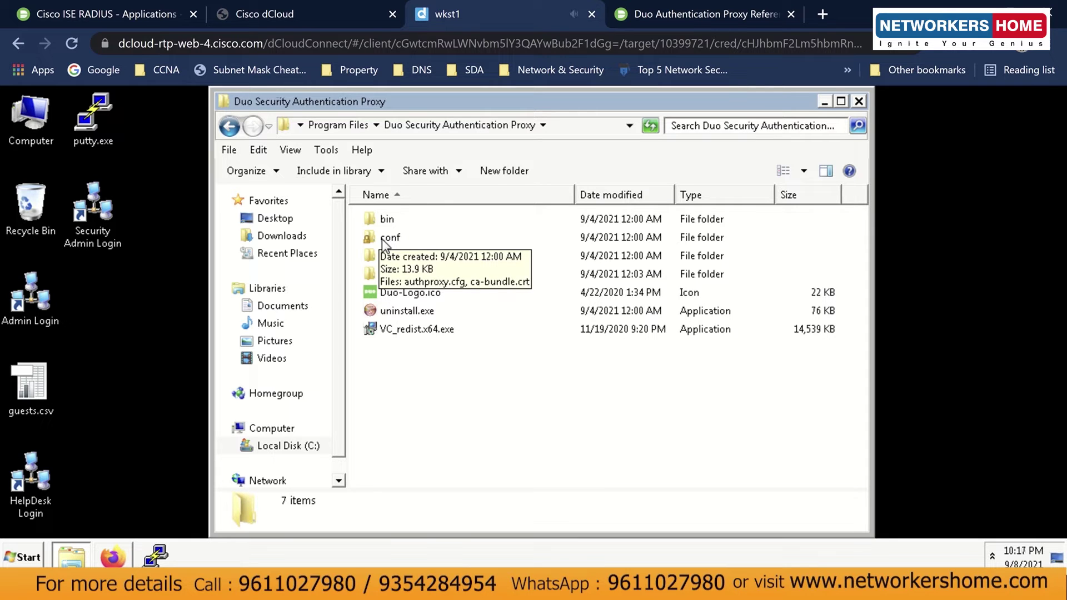
click(381, 239)
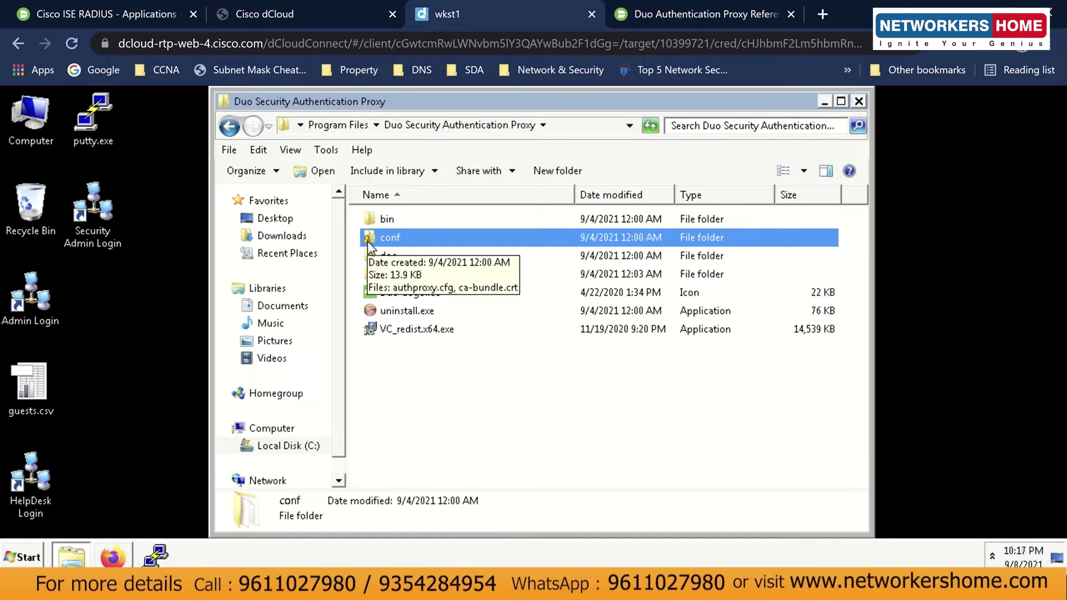
double_click(401, 235)
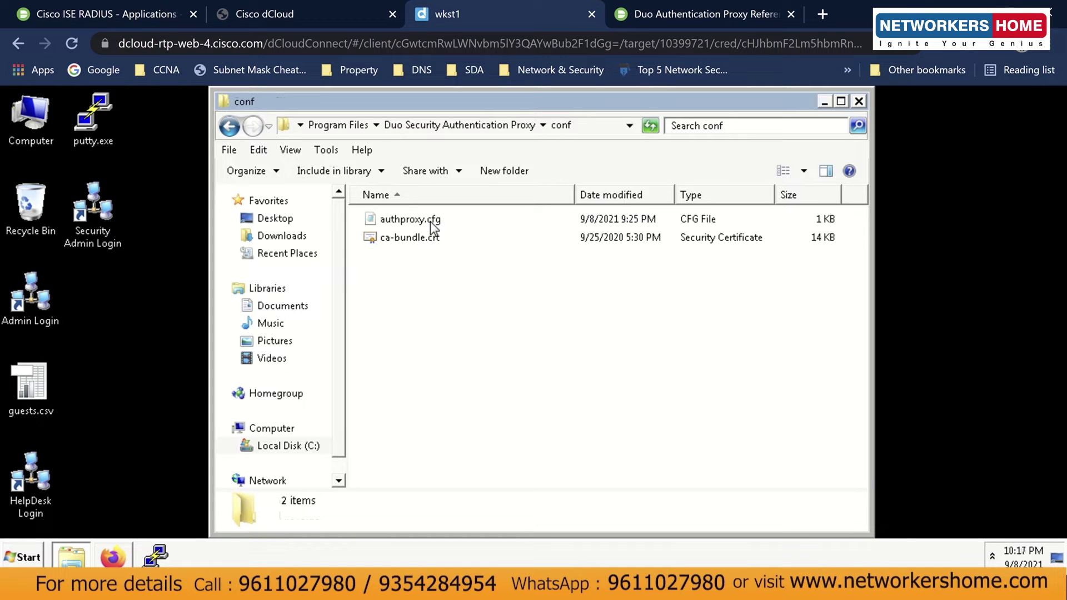
Check authproxy.cfg's Properties, then open the file in Notepad.
right_click(388, 221)
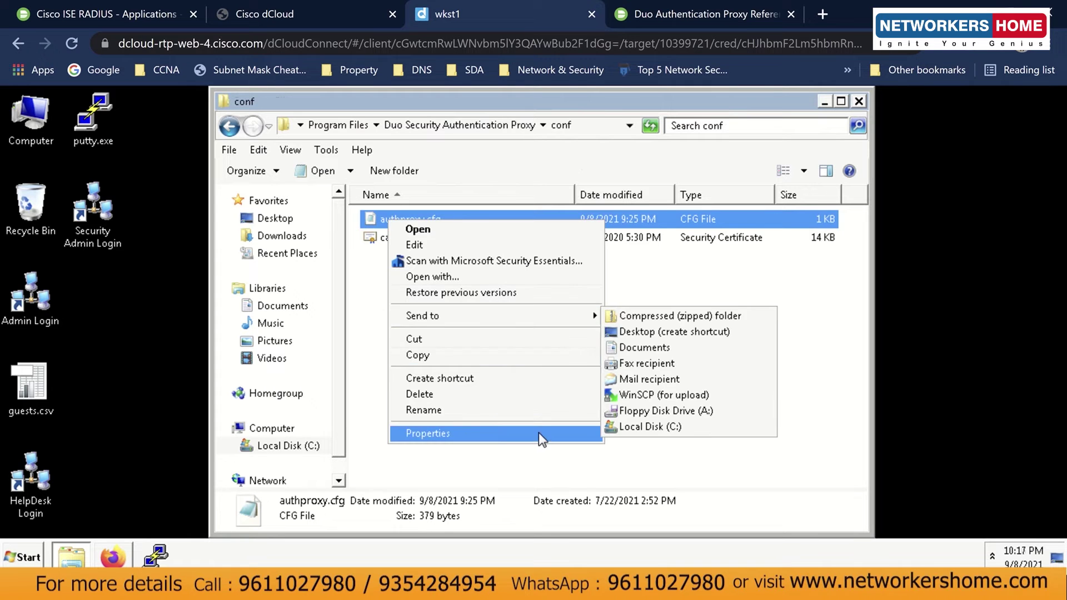
click(539, 433)
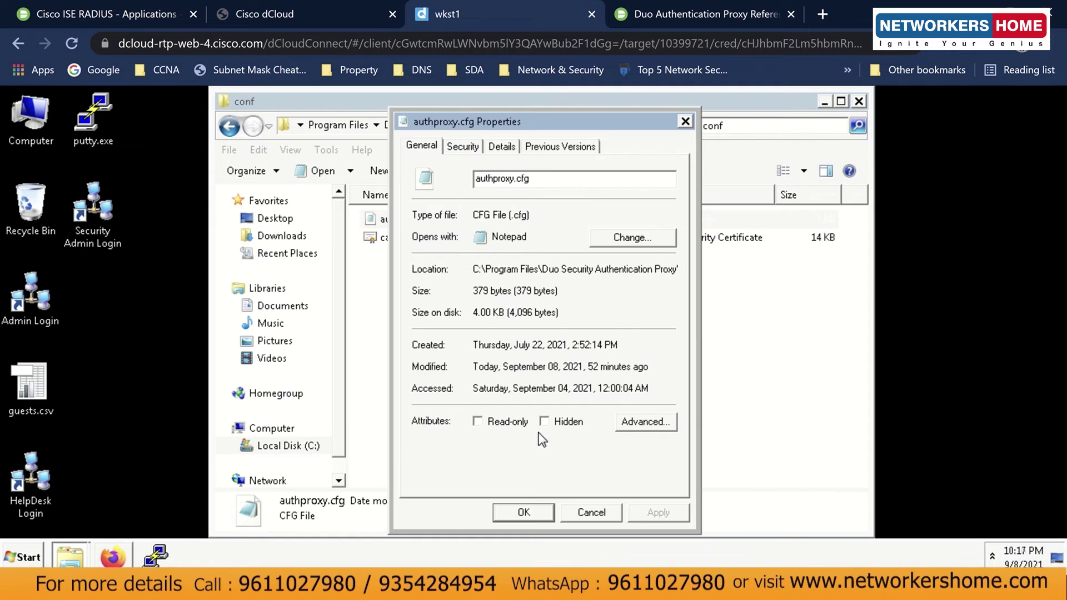
click(685, 121)
click(571, 295)
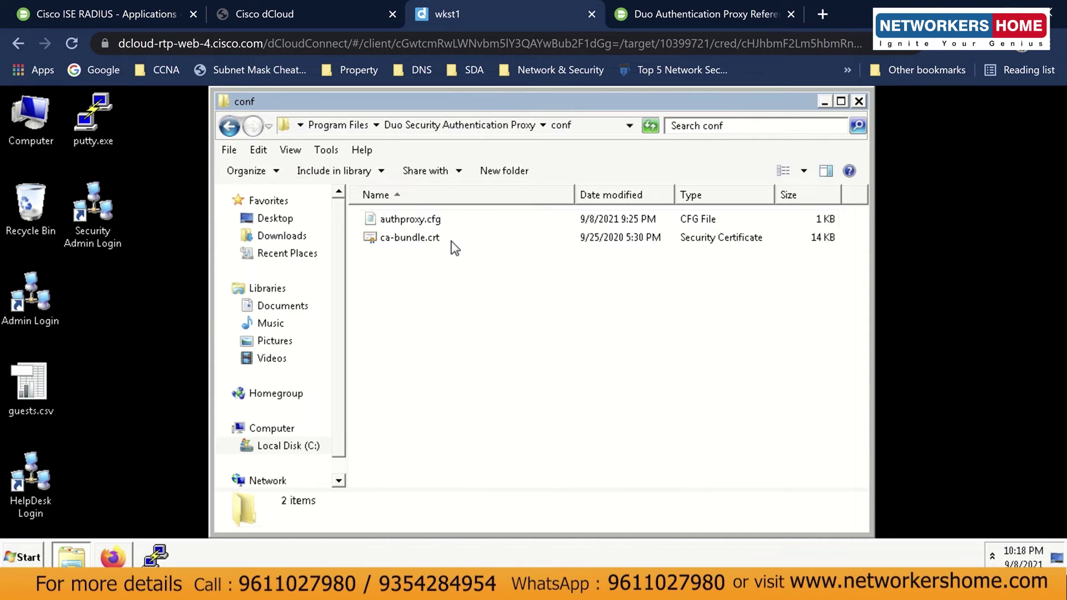
double_click(395, 222)
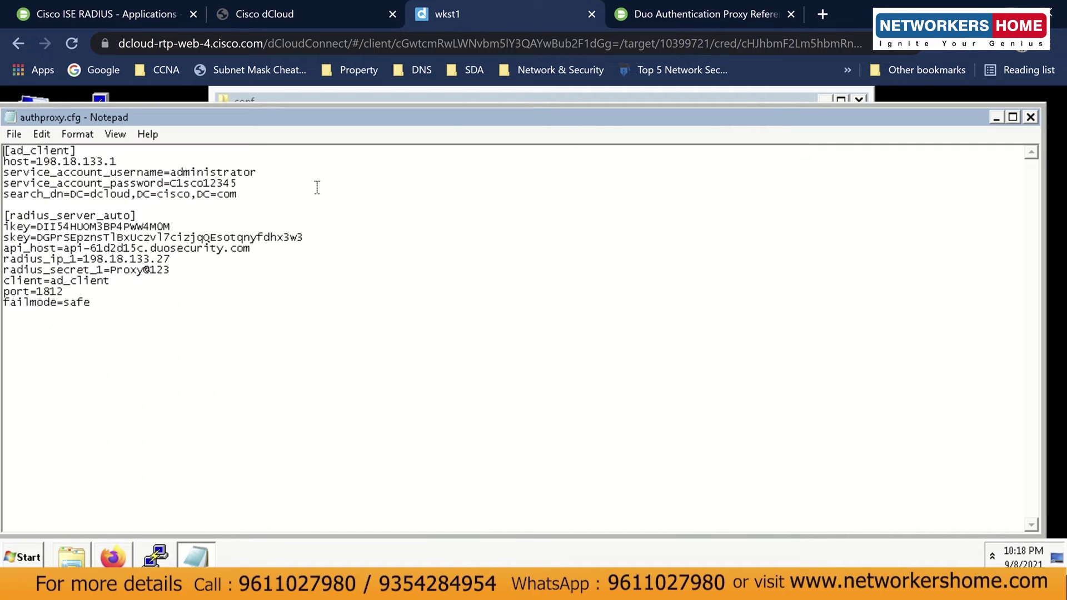
Inspect the ad_client host line with address 198.18.133.1 in authproxy.cfg.
drag(225, 118, 291, 118)
drag(190, 163, 102, 163)
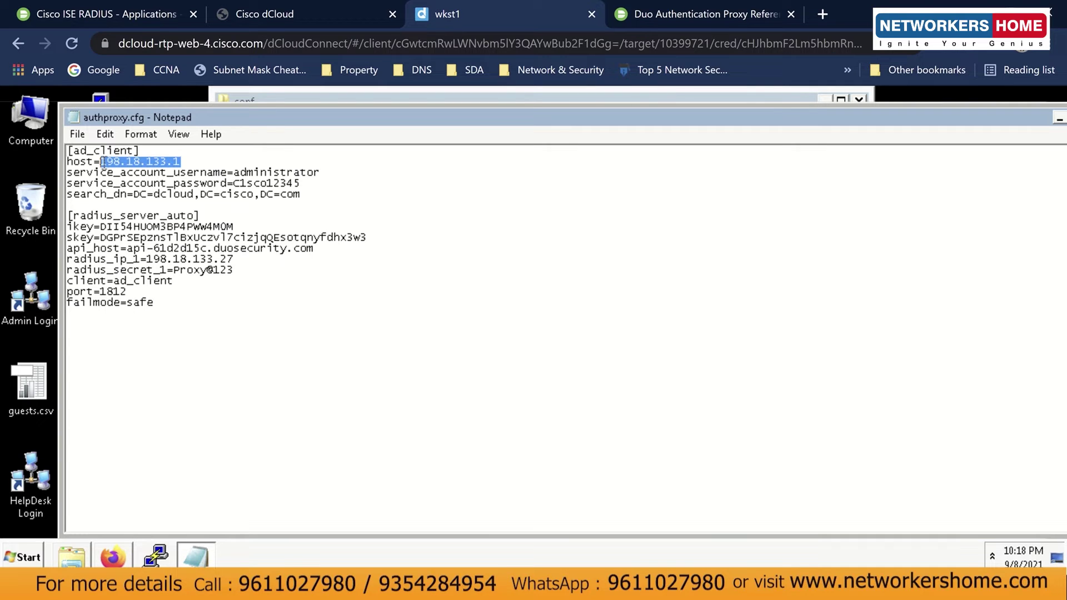
click(198, 159)
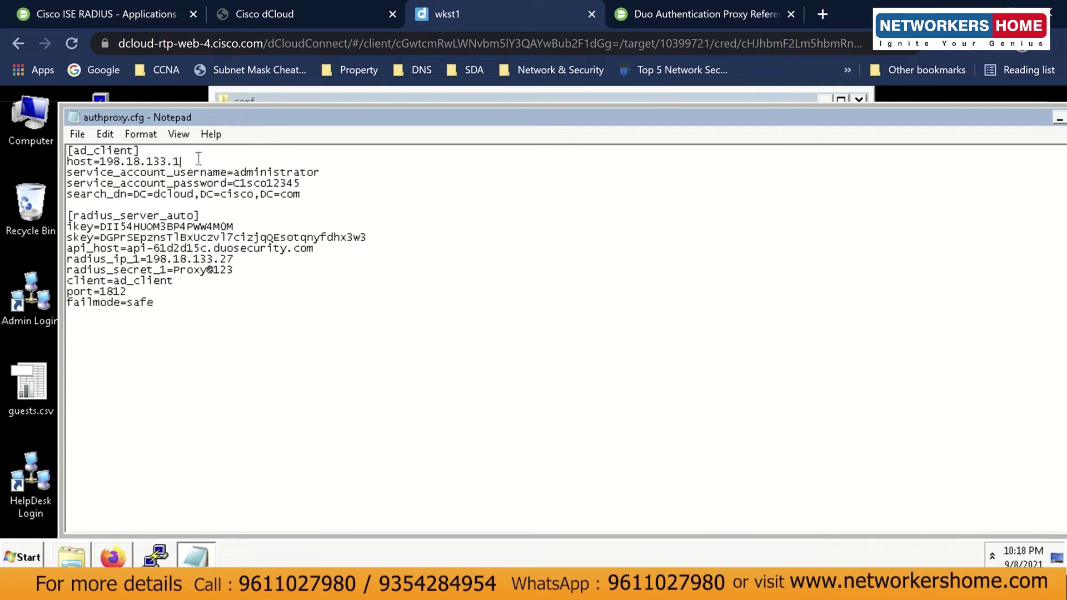
drag(181, 162, 100, 162)
click(100, 162)
Show the Active Directory node's address and login details on the dCloud topology.
click(325, 15)
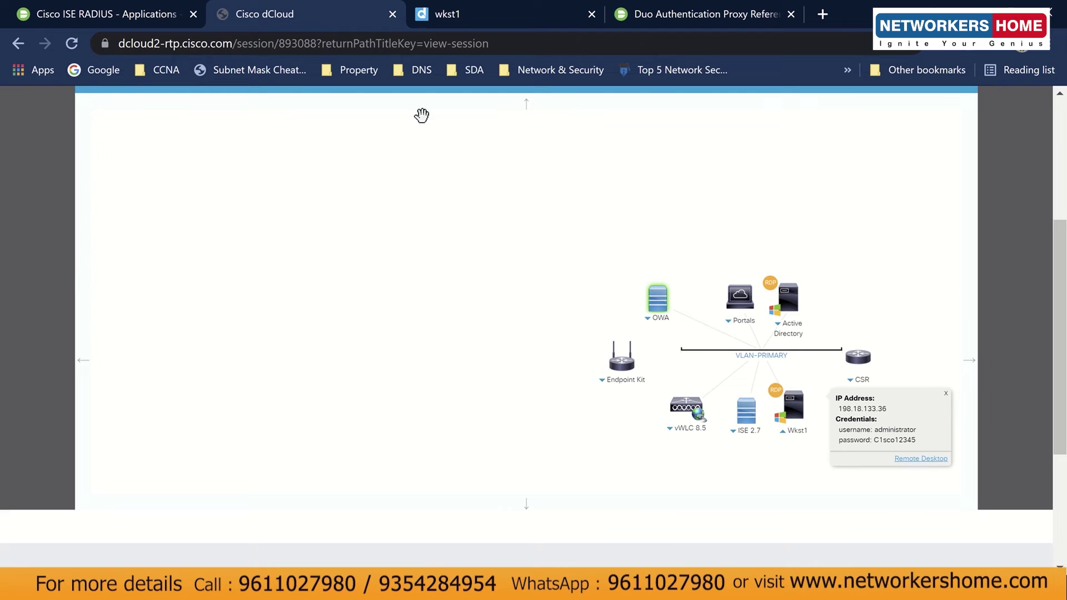
click(773, 323)
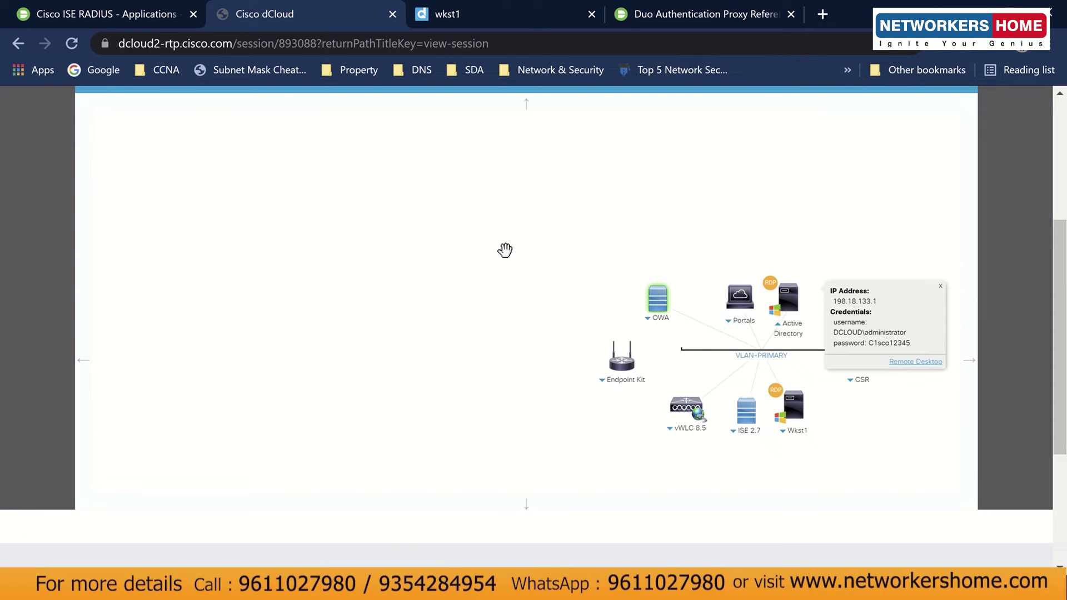
click(466, 24)
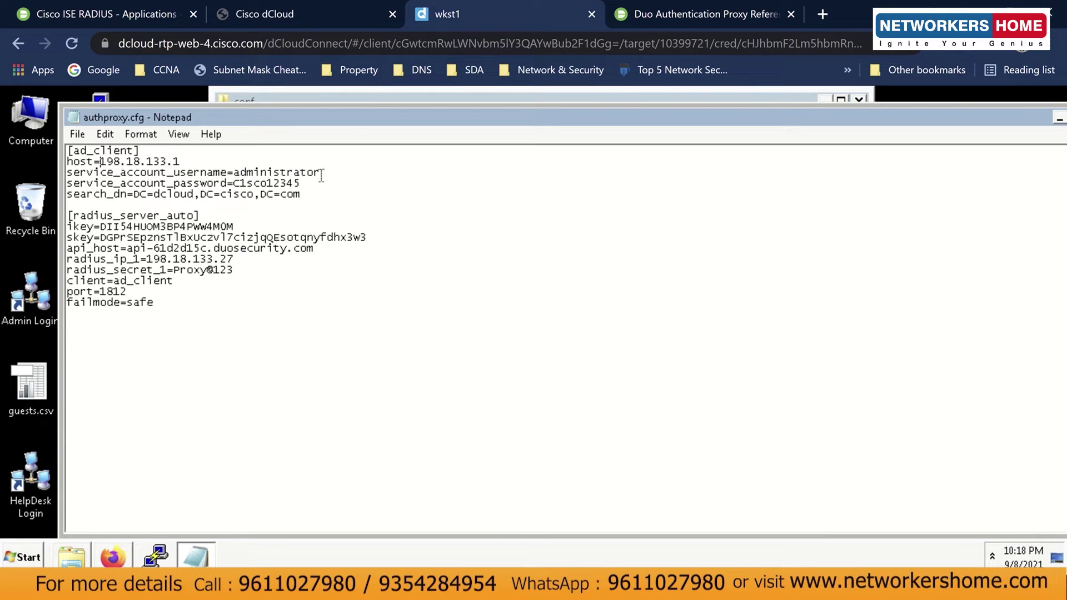
click(277, 20)
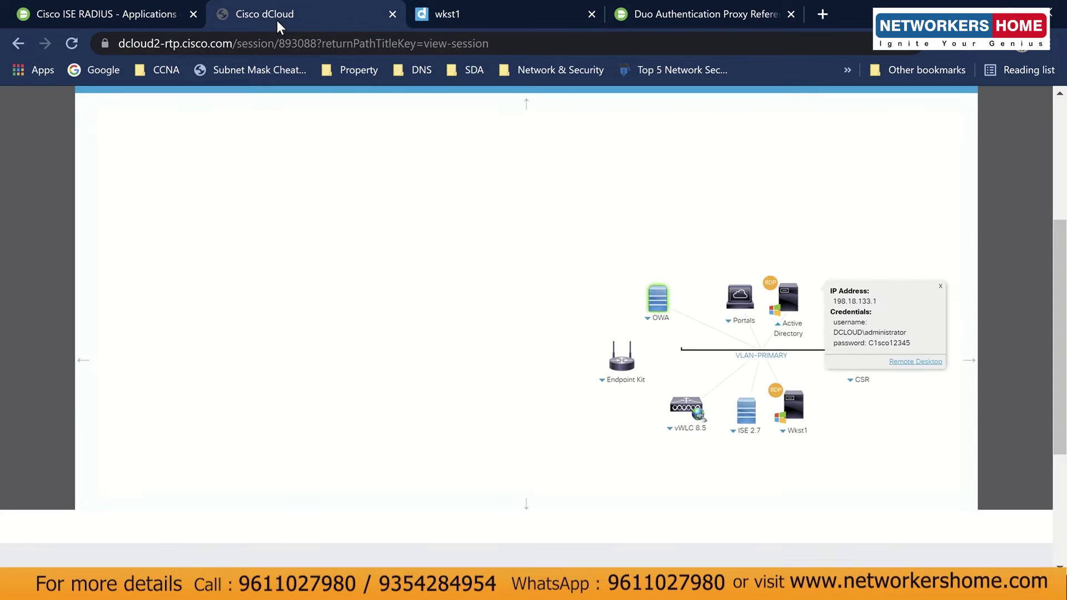
drag(832, 332, 915, 343)
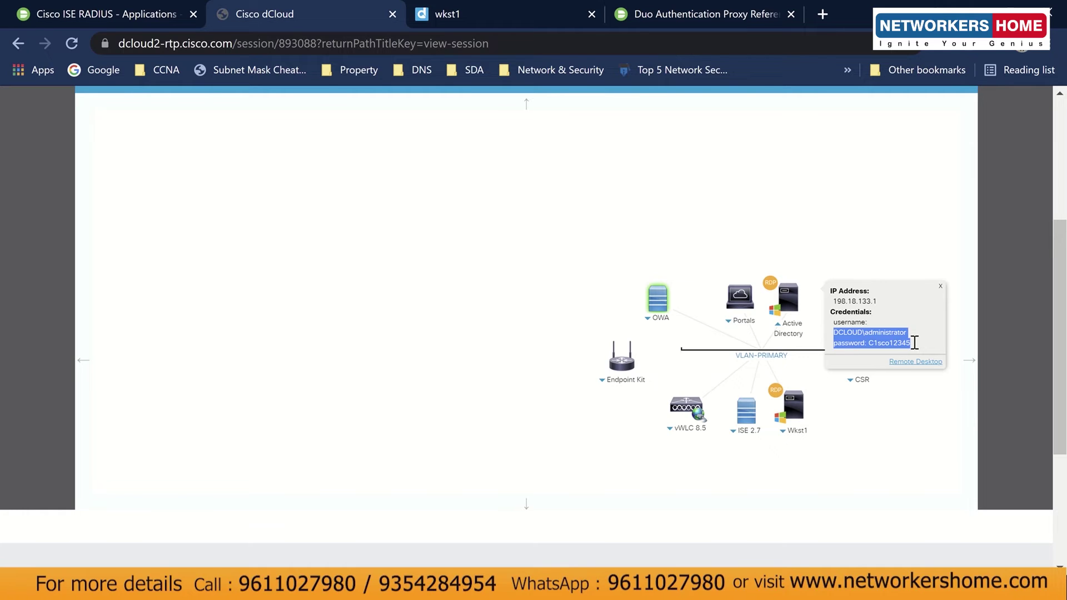
click(914, 342)
drag(914, 343, 832, 325)
click(847, 340)
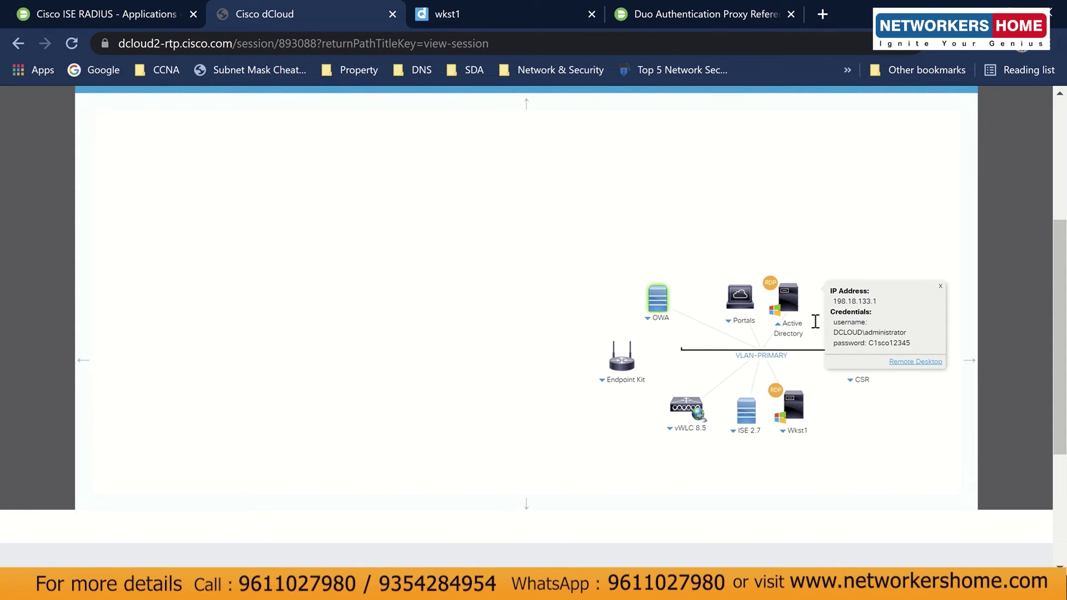
Check the search_dn value in authproxy.cfg, then launch Remote Desktop to Active Directory.
click(462, 12)
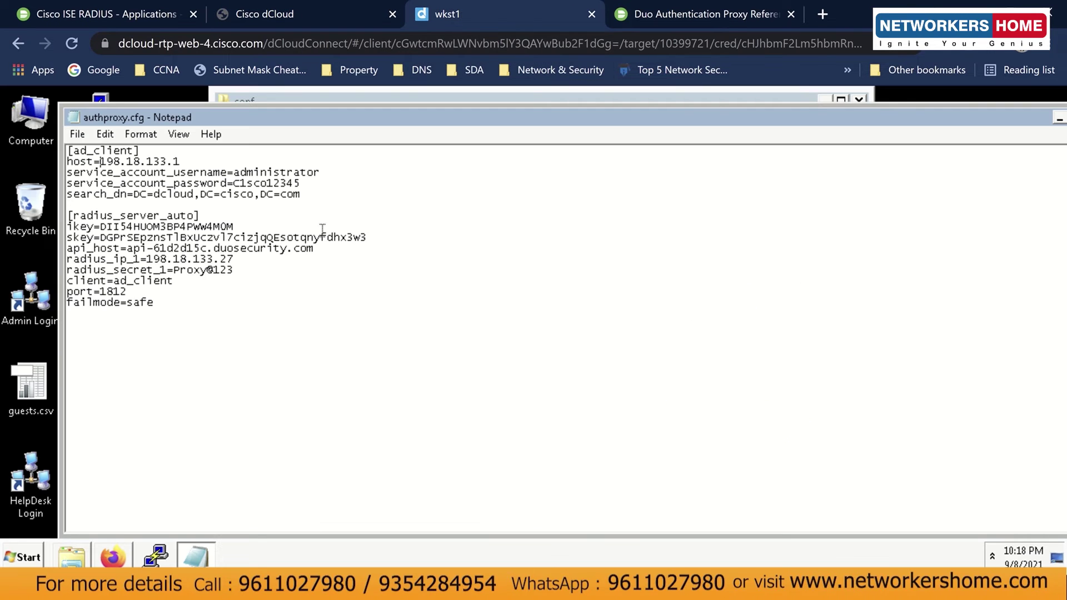
drag(317, 197, 65, 198)
click(68, 198)
click(285, 26)
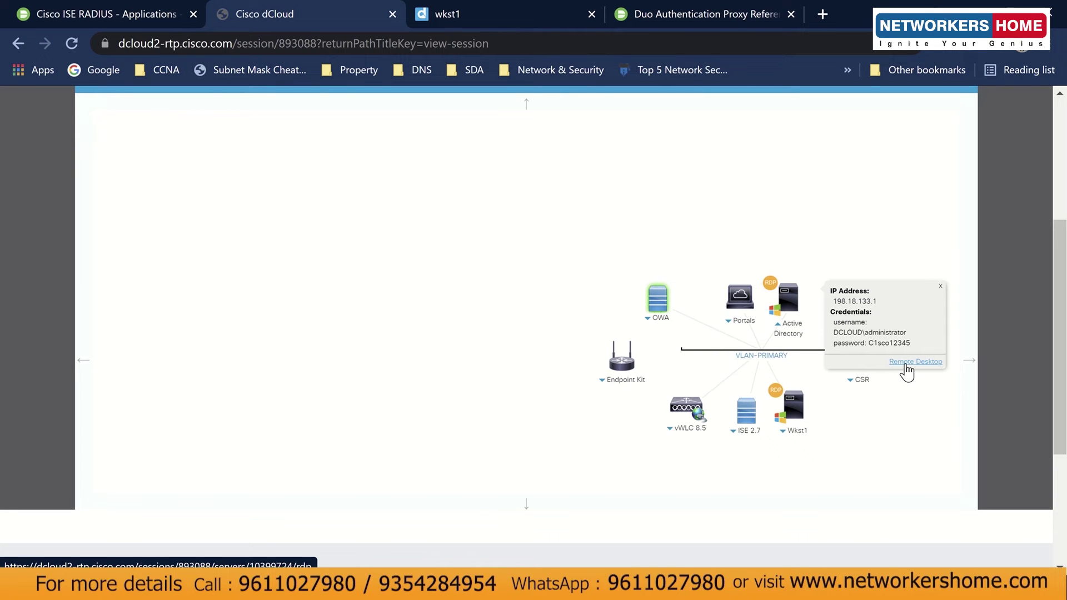
click(902, 360)
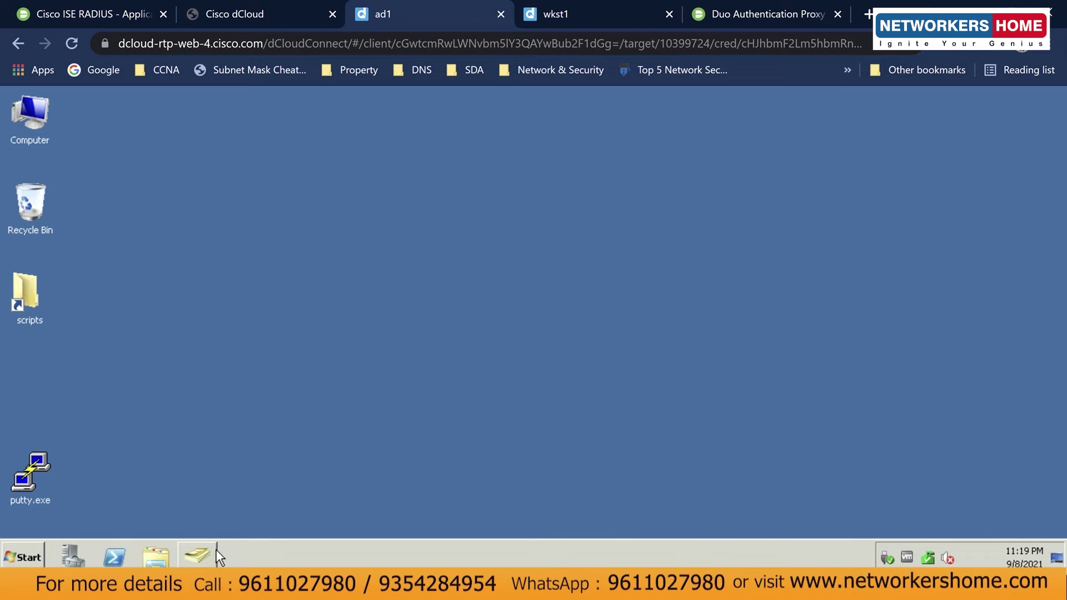
Open the dcloud.cisco.com domain Properties at the Attribute Editor in Active Directory Users and Computers.
click(214, 556)
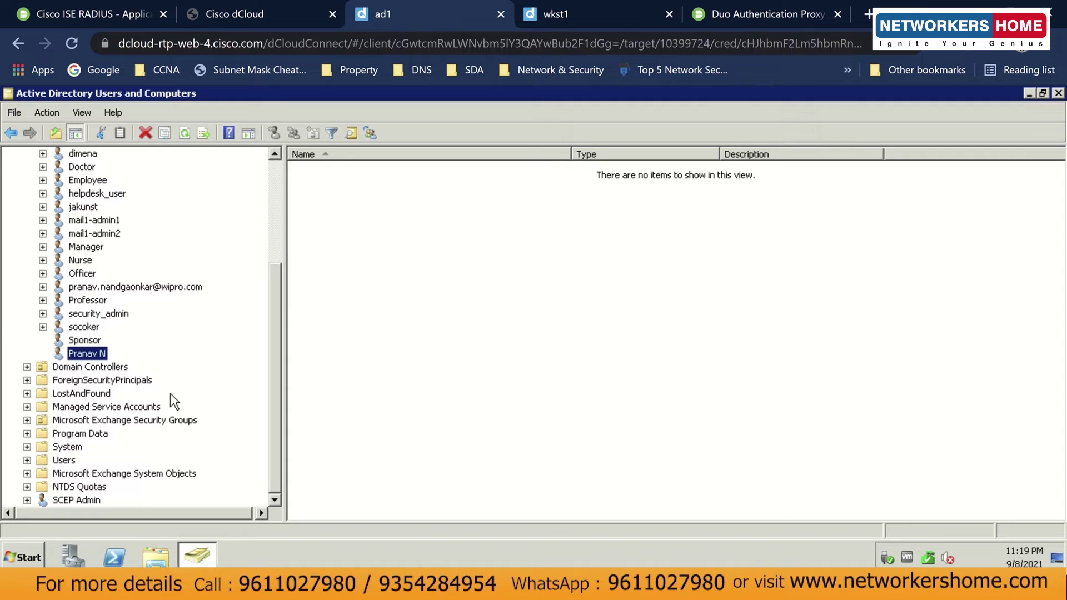
scroll(225, 389, up, 4)
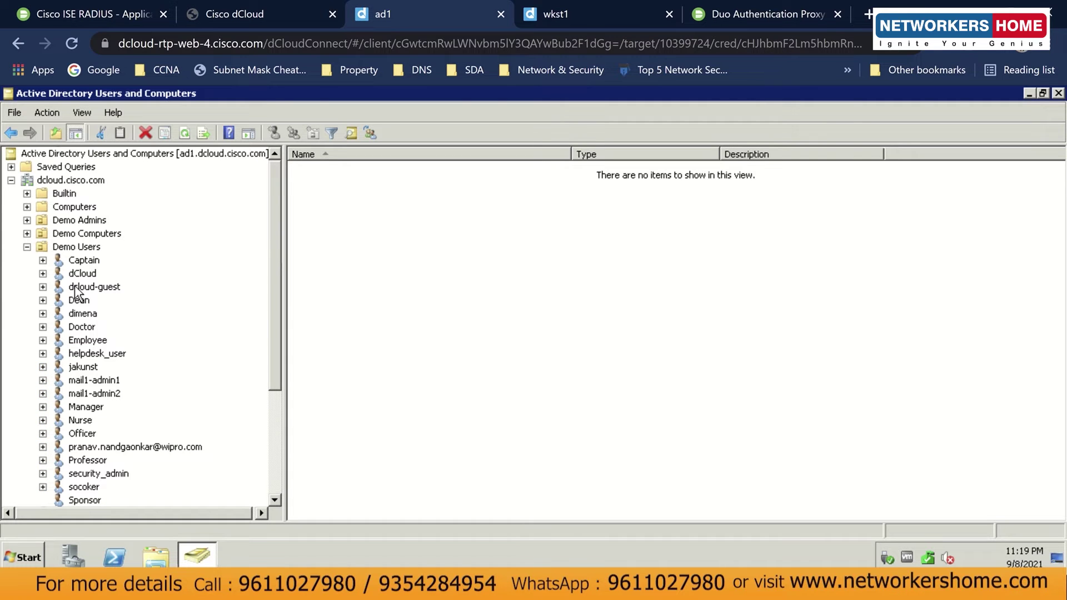
click(26, 247)
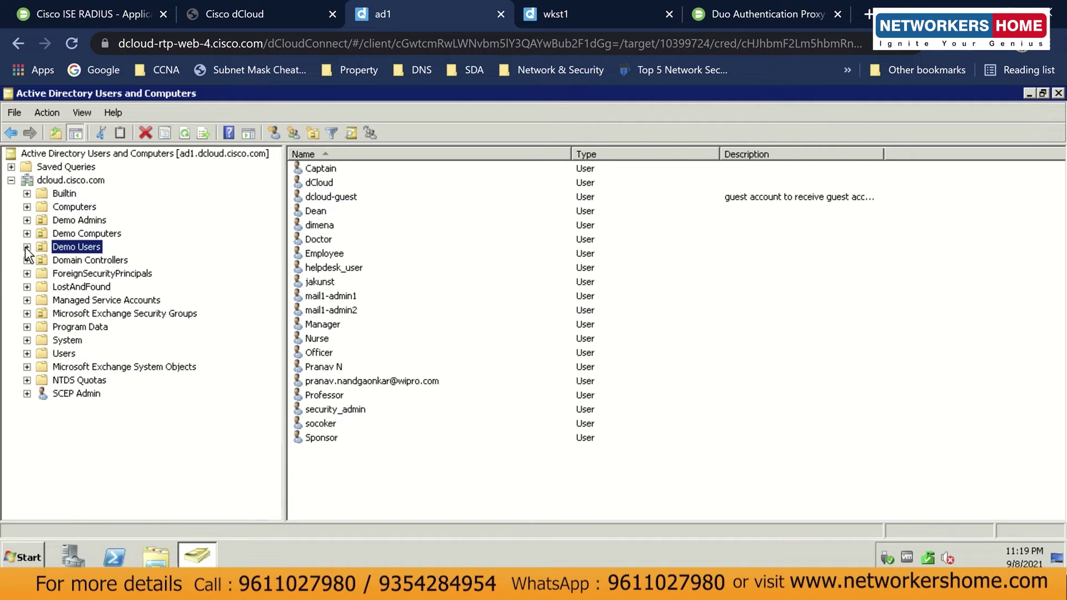
right_click(62, 181)
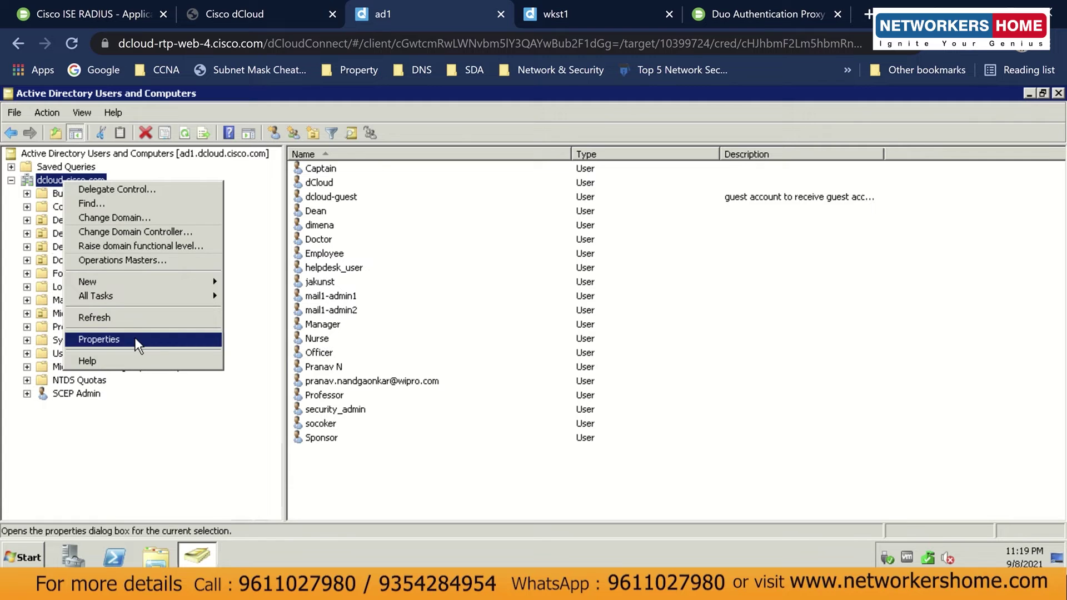
click(135, 340)
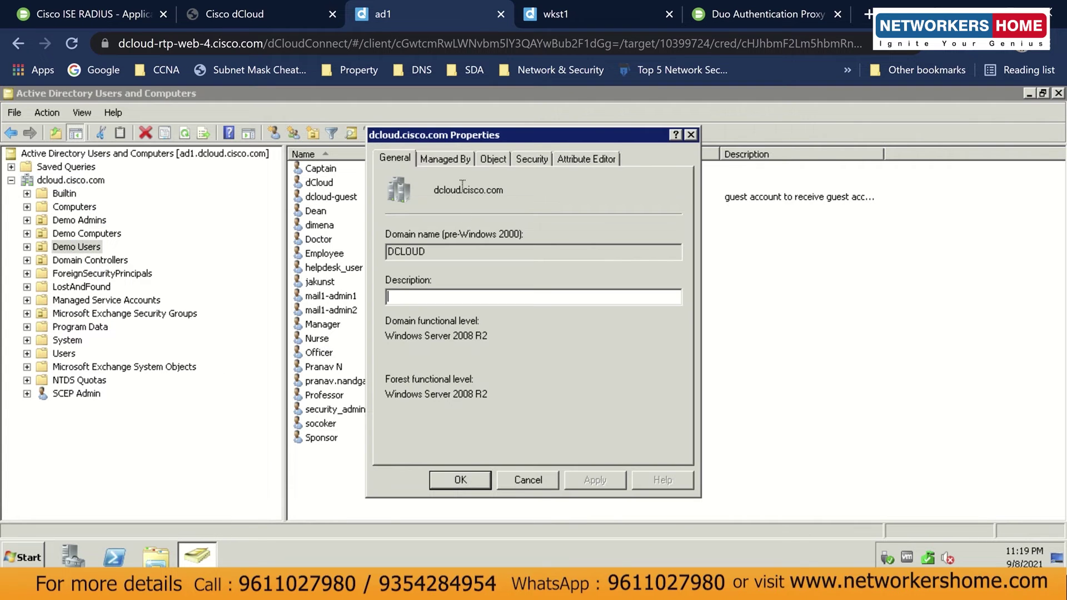
click(491, 161)
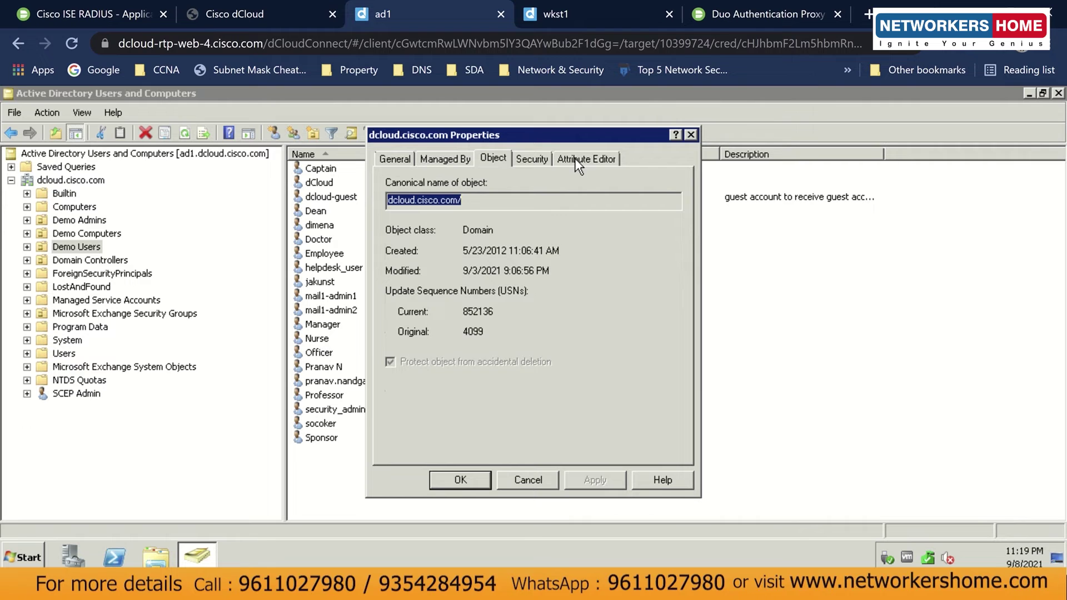
click(583, 158)
View the distinguishedName DC=dcloud,DC=cisco,DC=com, then return to wkst1.
scroll(568, 314, down, 10)
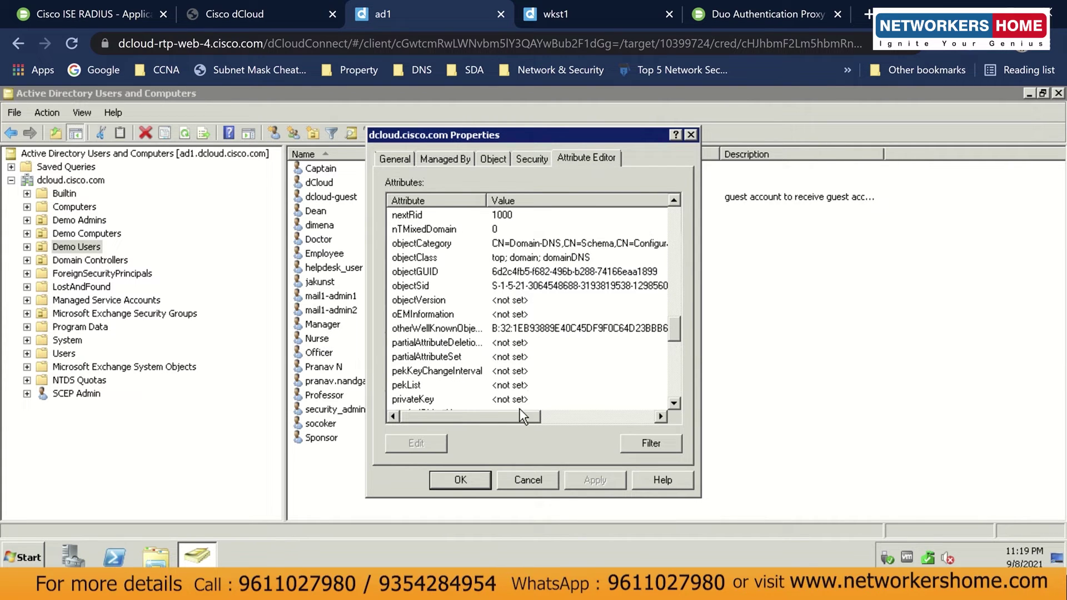
scroll(540, 378, down, 5)
scroll(541, 373, down, 5)
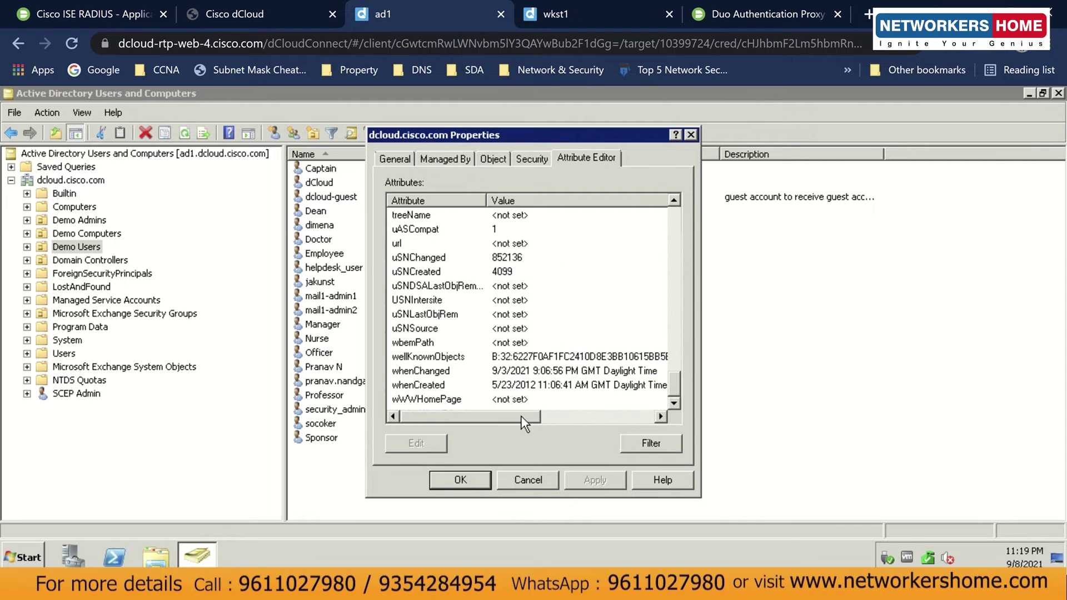
scroll(542, 372, up, 20)
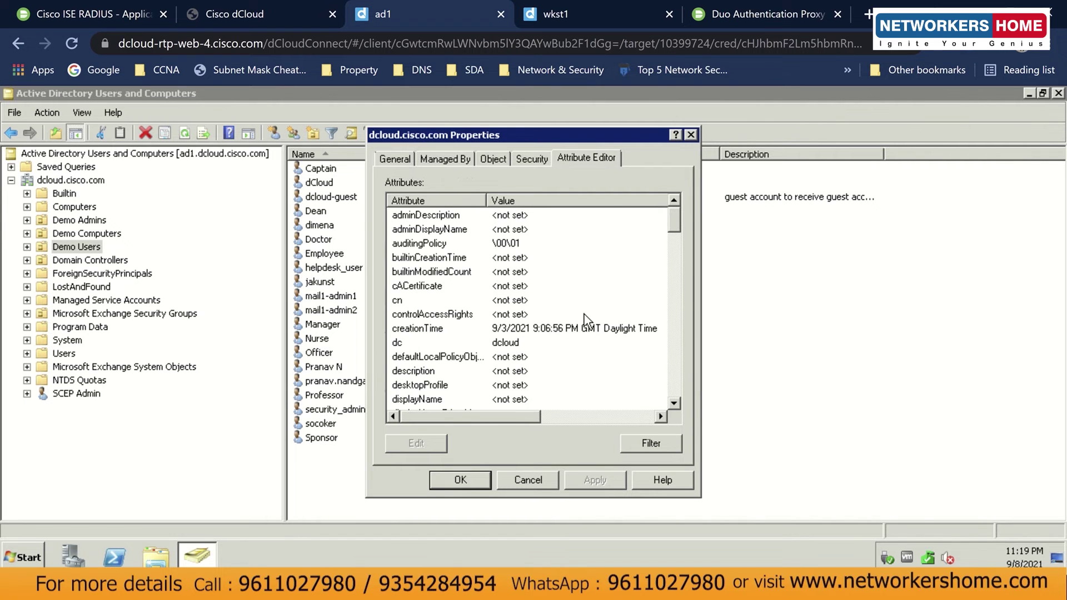
scroll(676, 232, down, 3)
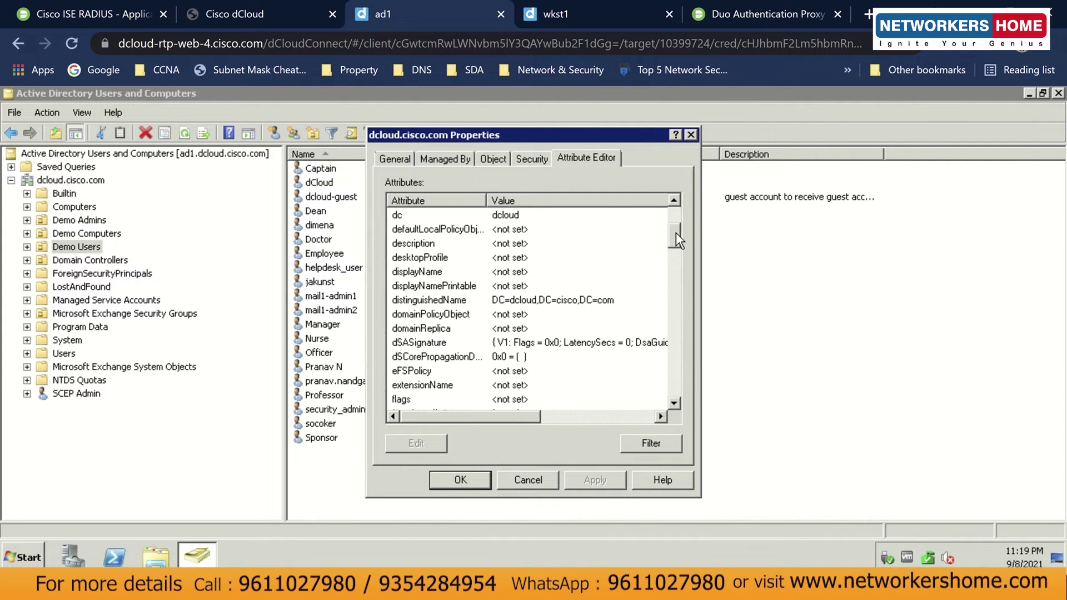
click(478, 300)
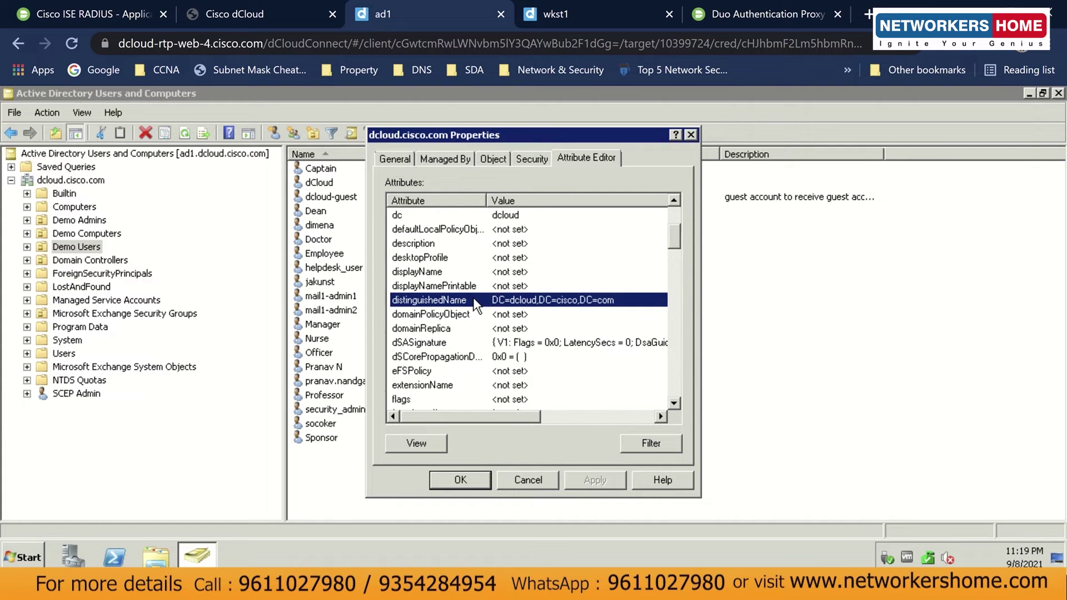
click(428, 448)
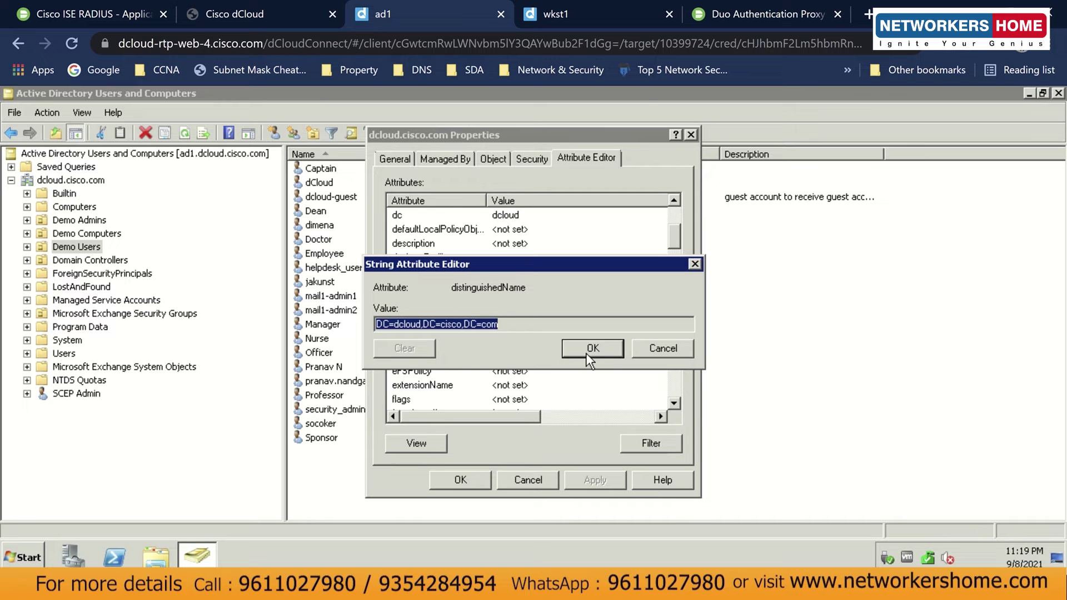
click(694, 265)
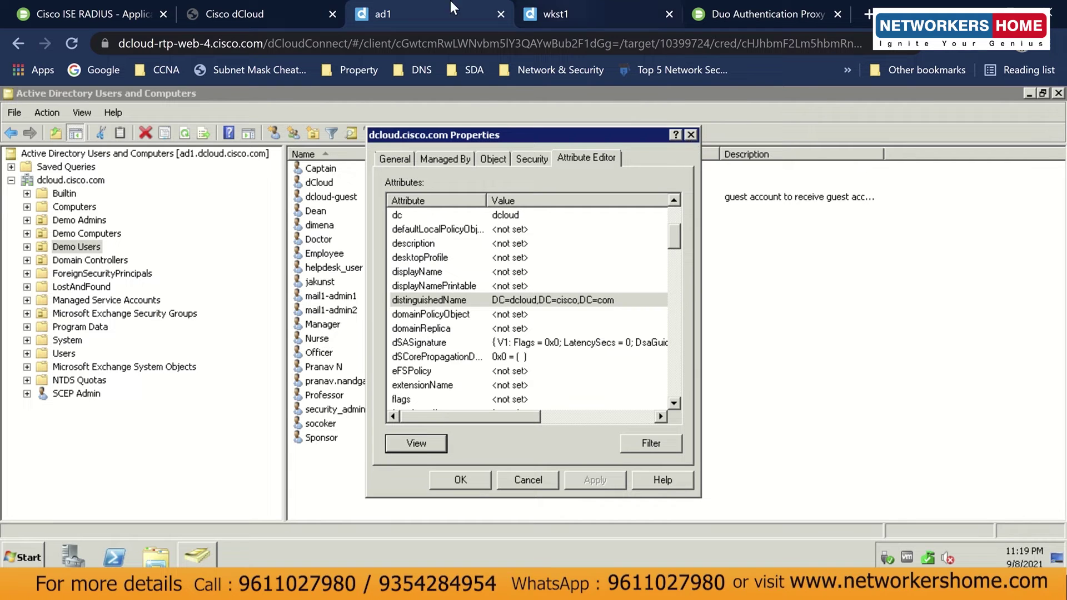
click(611, 21)
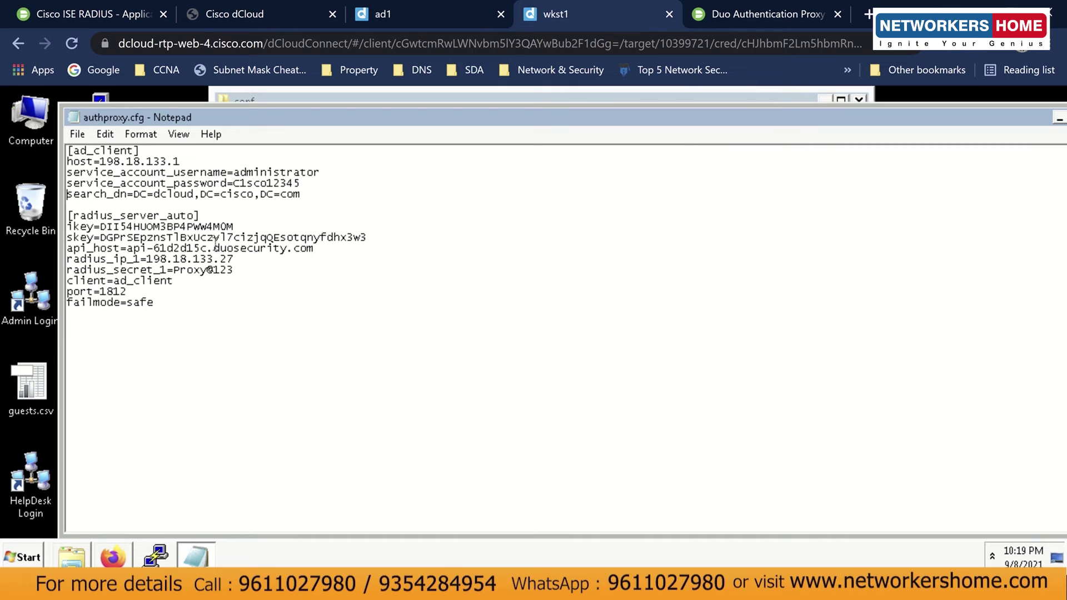
Inspect the [ad_client] lines and ikey in authproxy.cfg, then open the Cisco ISE RADIUS details.
drag(312, 196, 72, 150)
click(332, 199)
drag(168, 228, 220, 228)
click(214, 227)
click(123, 22)
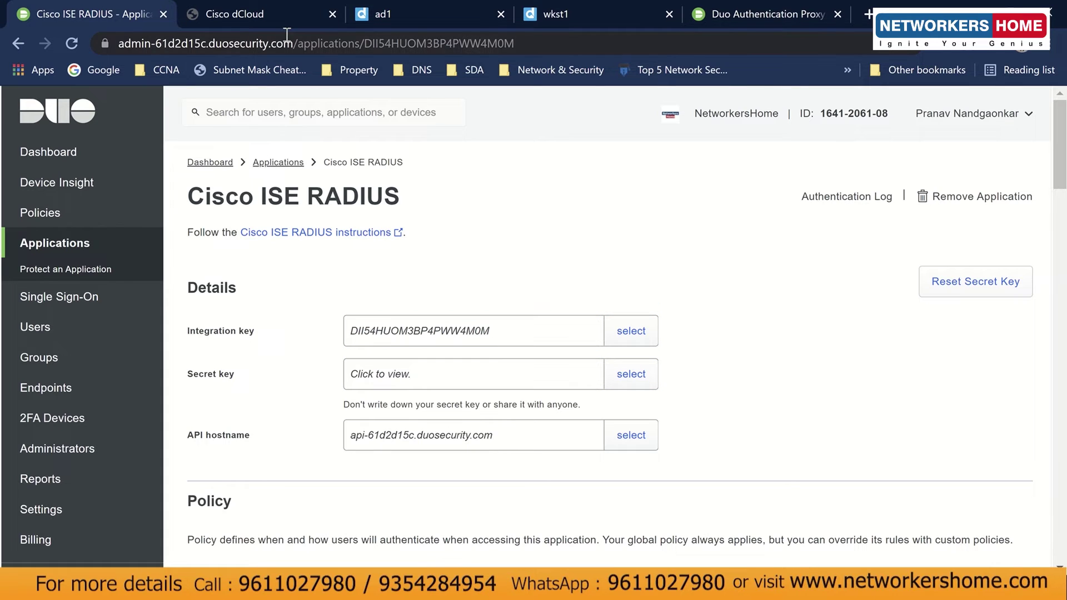
Return to the wkst1 workstation, where Firefox shows the ISE admin login page.
click(553, 20)
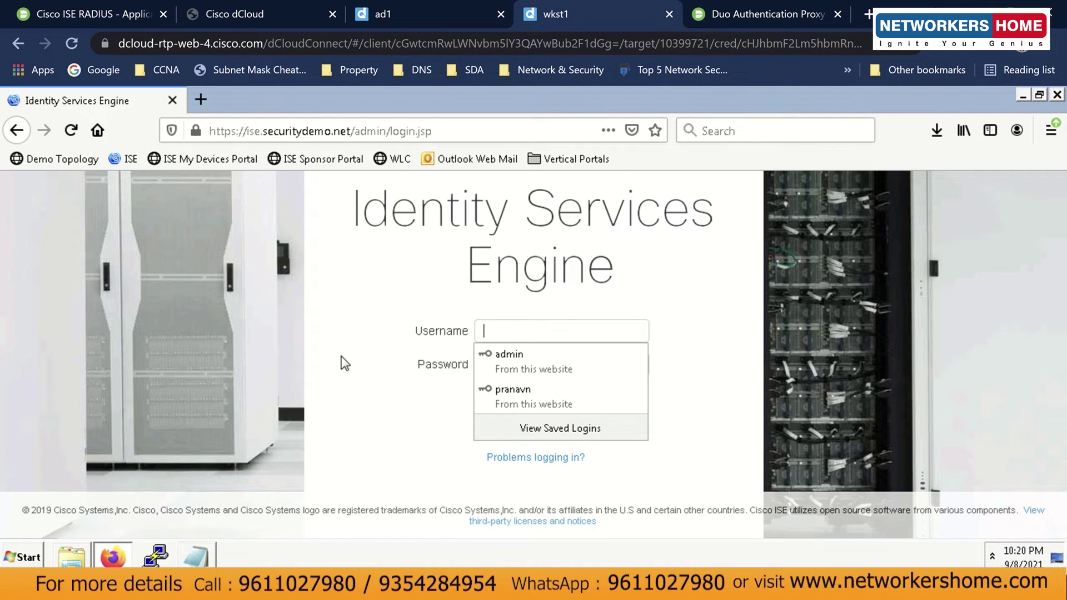
Sign in to ISE with the saved admin login and go to Administration > System > Deployment.
click(588, 350)
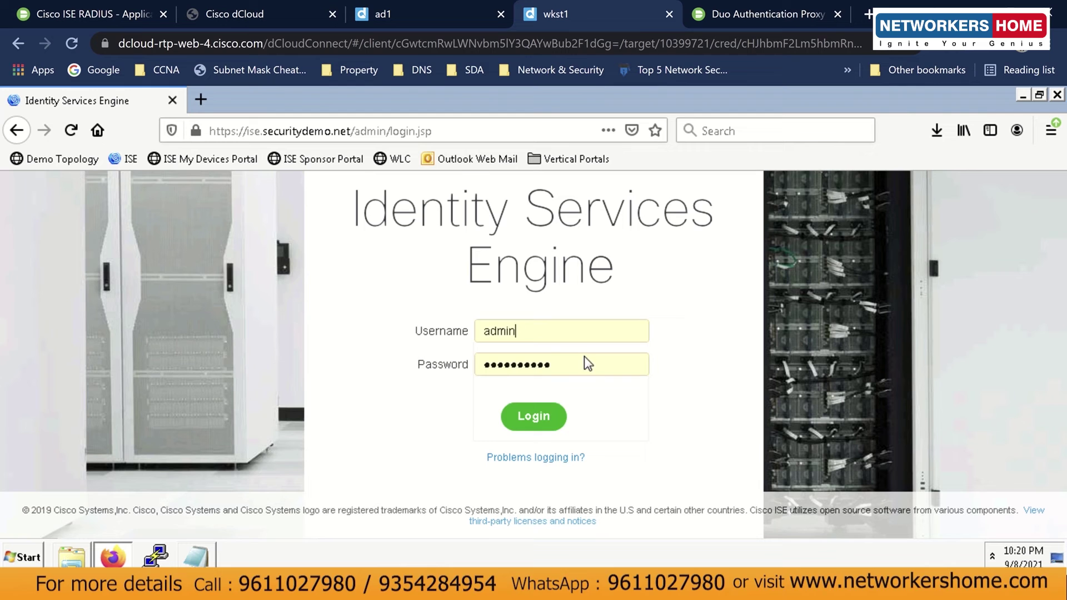
click(546, 428)
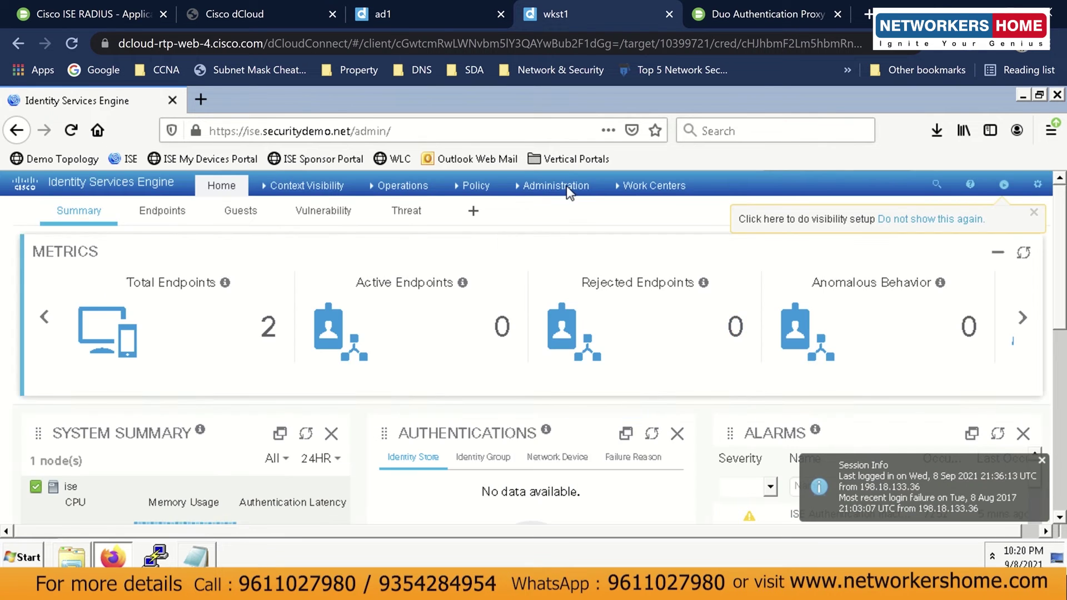
click(570, 192)
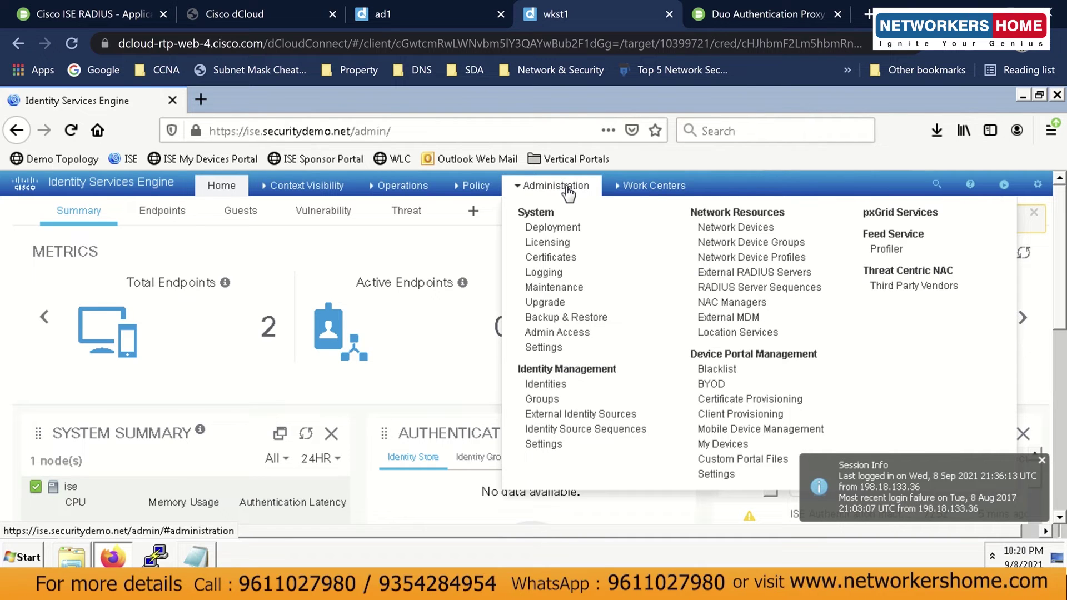
click(580, 228)
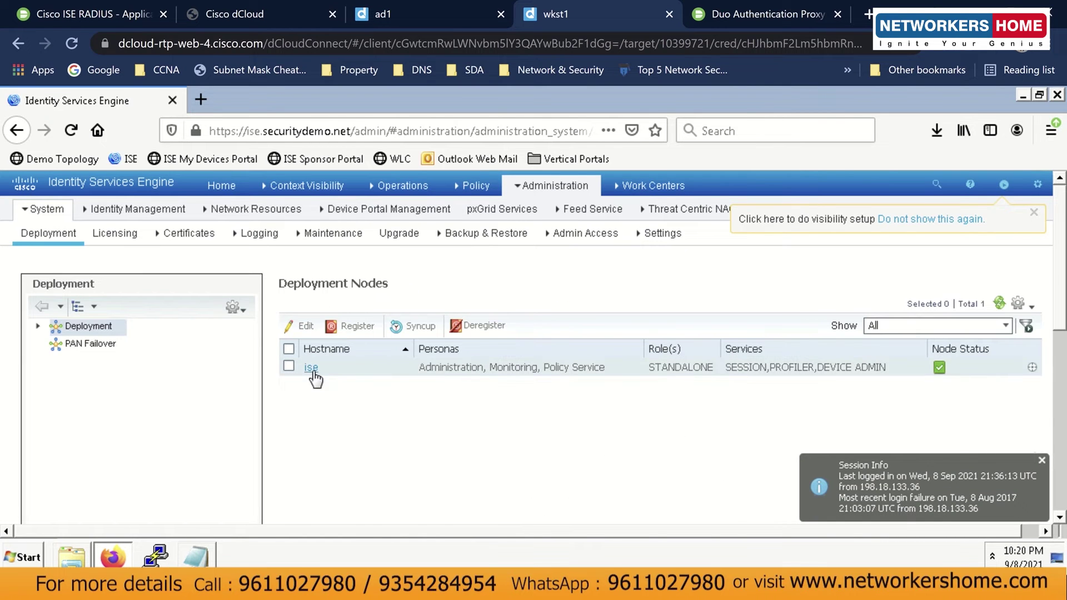
Confirm the ise node's IP is 198.18.133.27, then bring authproxy.cfg back up.
click(313, 371)
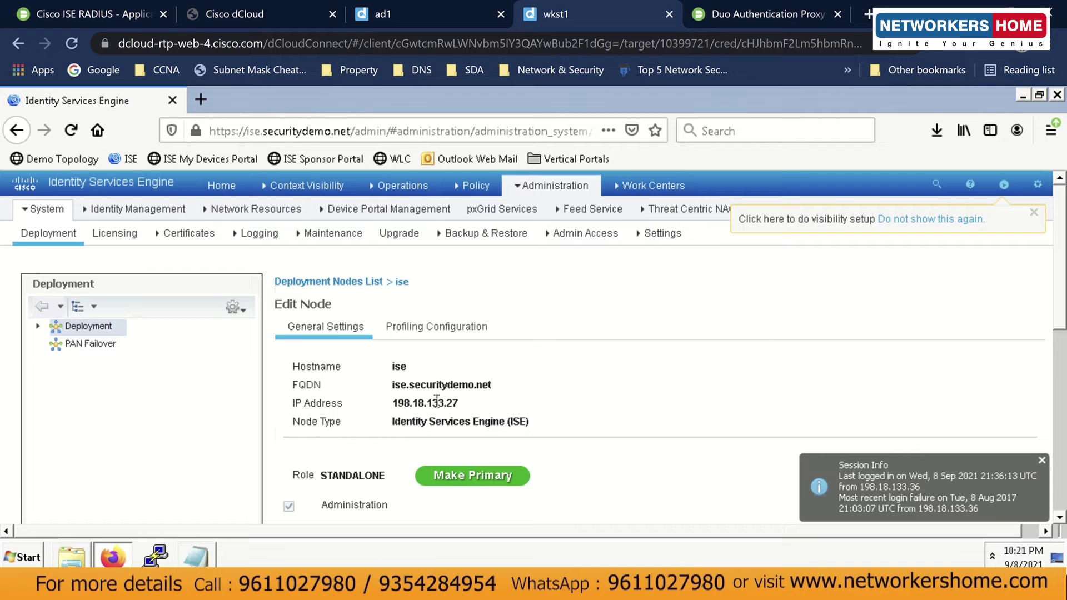
click(463, 402)
drag(463, 401, 394, 403)
click(415, 402)
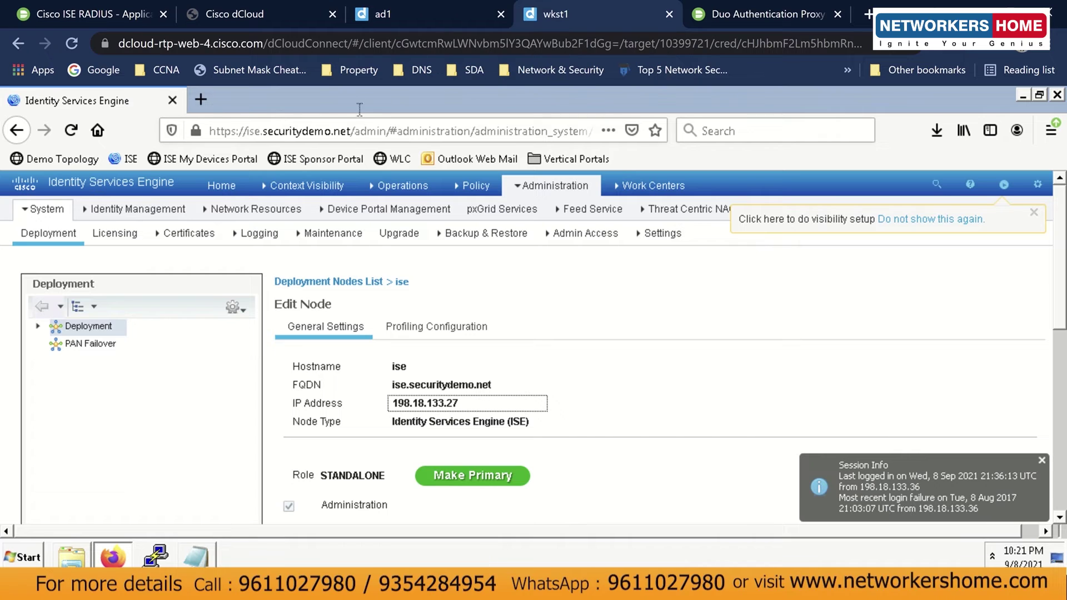
click(211, 553)
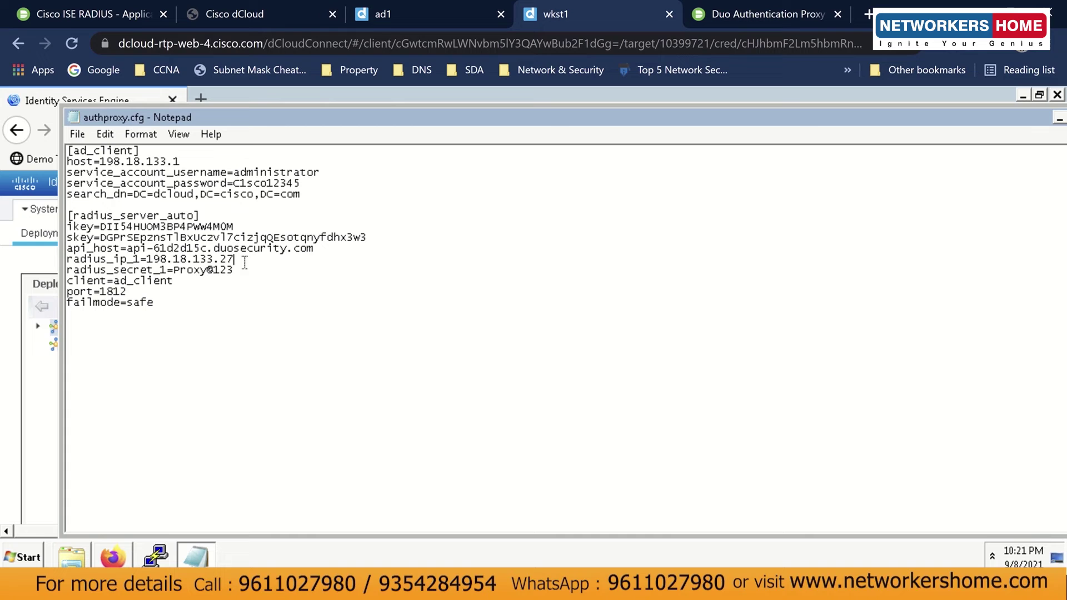
drag(240, 260, 153, 259)
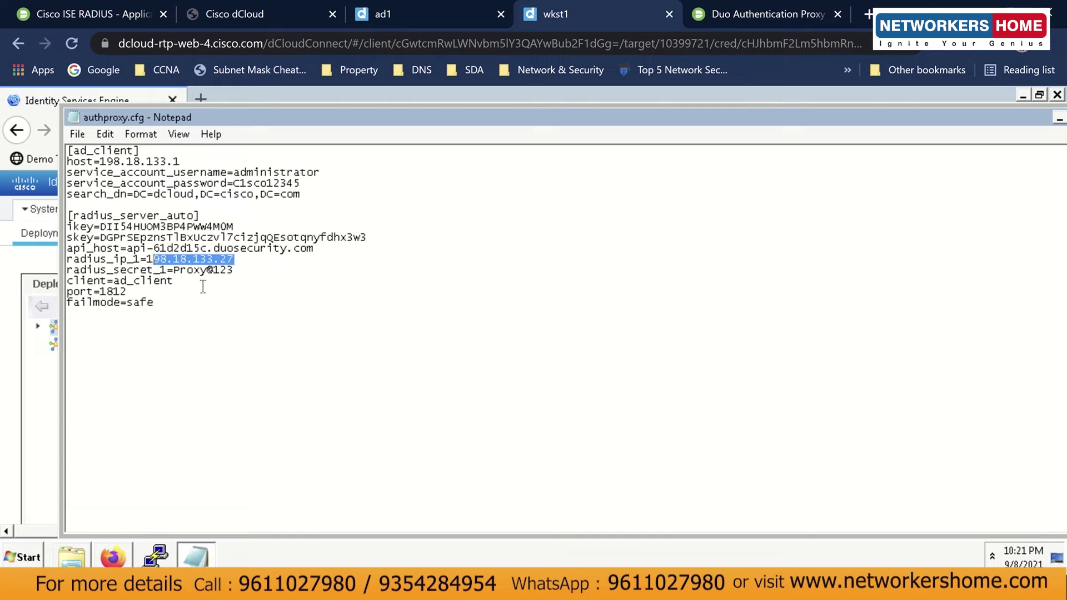
click(241, 271)
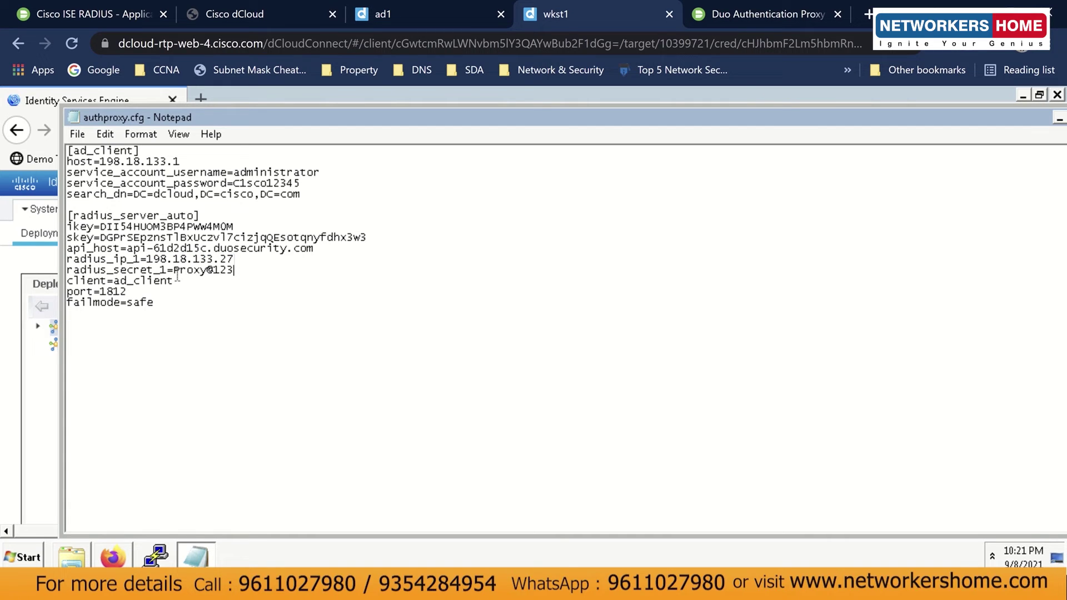
drag(174, 273, 236, 272)
click(238, 275)
drag(173, 282, 114, 281)
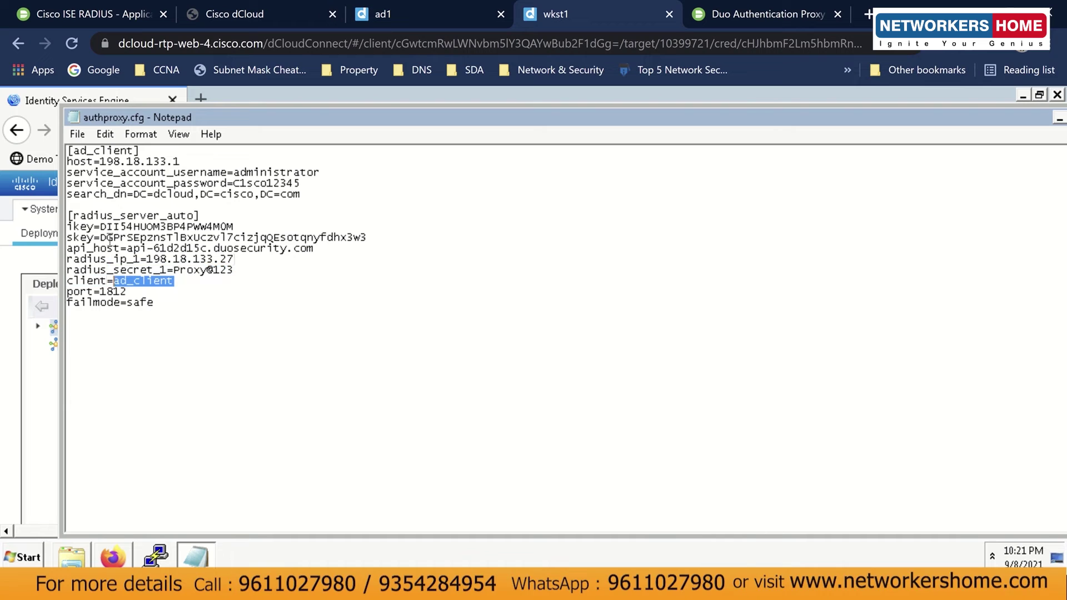
click(121, 281)
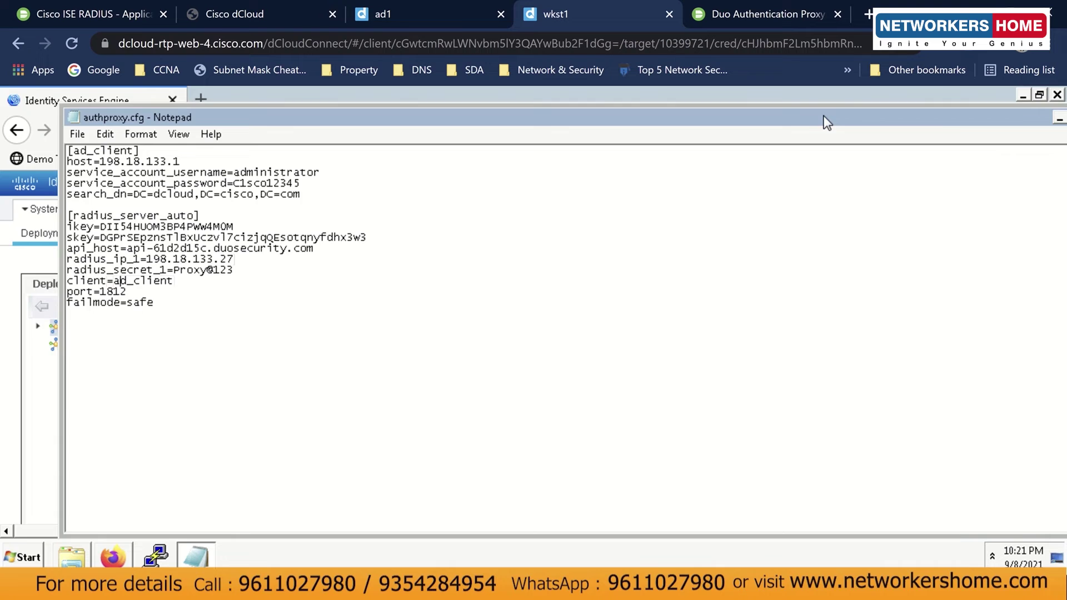
drag(976, 116, 824, 115)
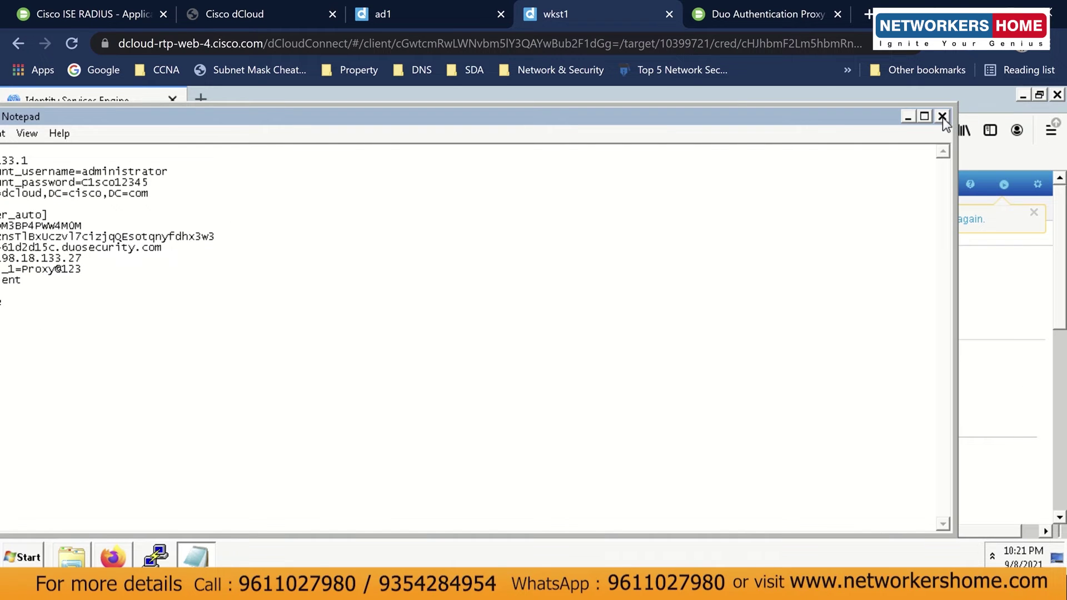
Close authproxy.cfg and restart the Duo Security Authentication Proxy Service in Services.
click(942, 117)
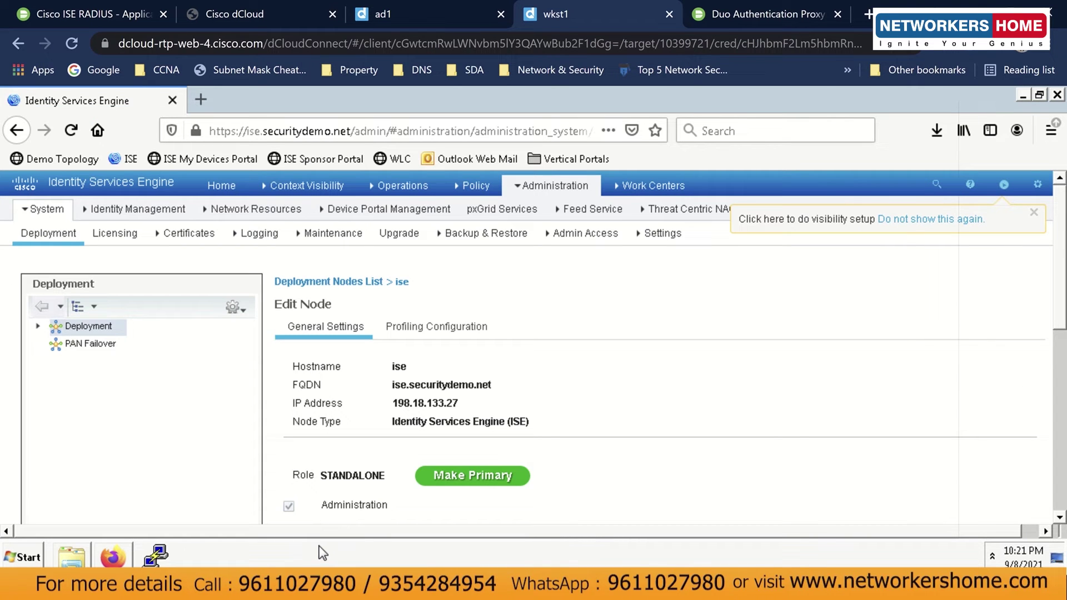
click(33, 558)
text(servic)
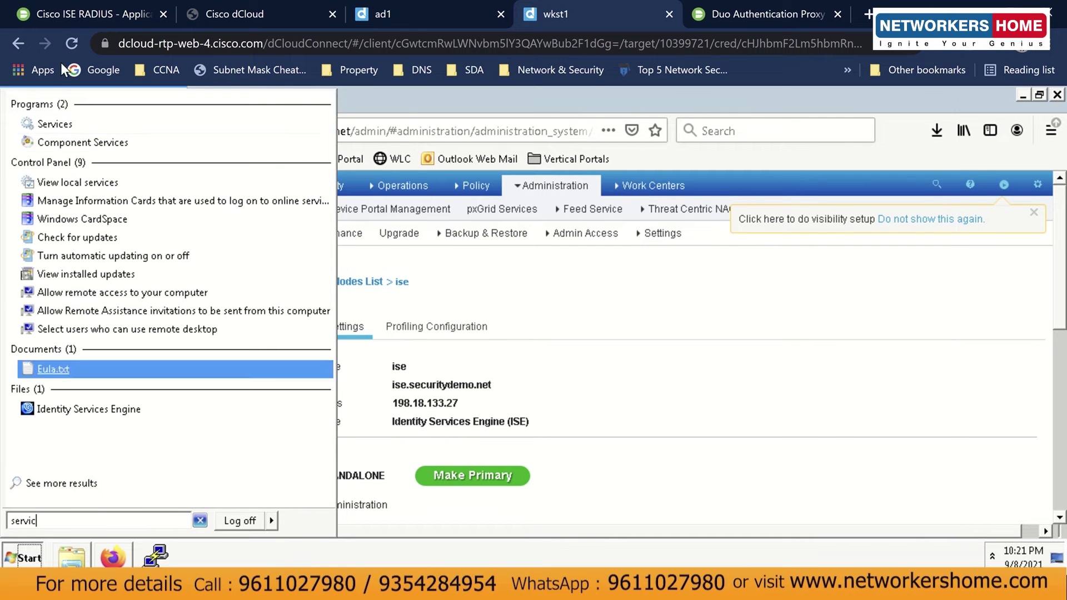
click(64, 124)
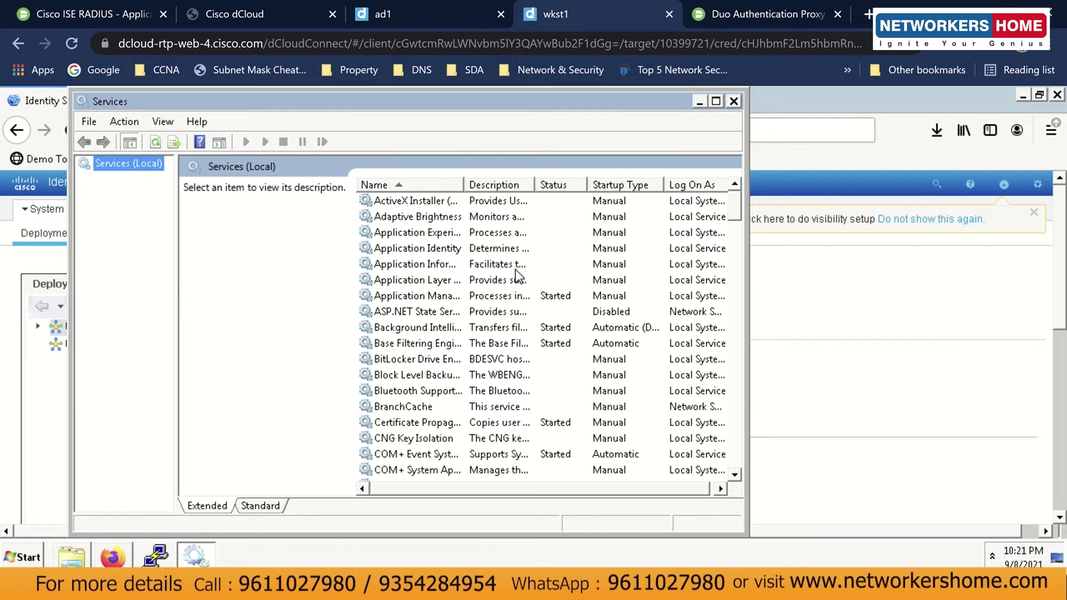
click(387, 378)
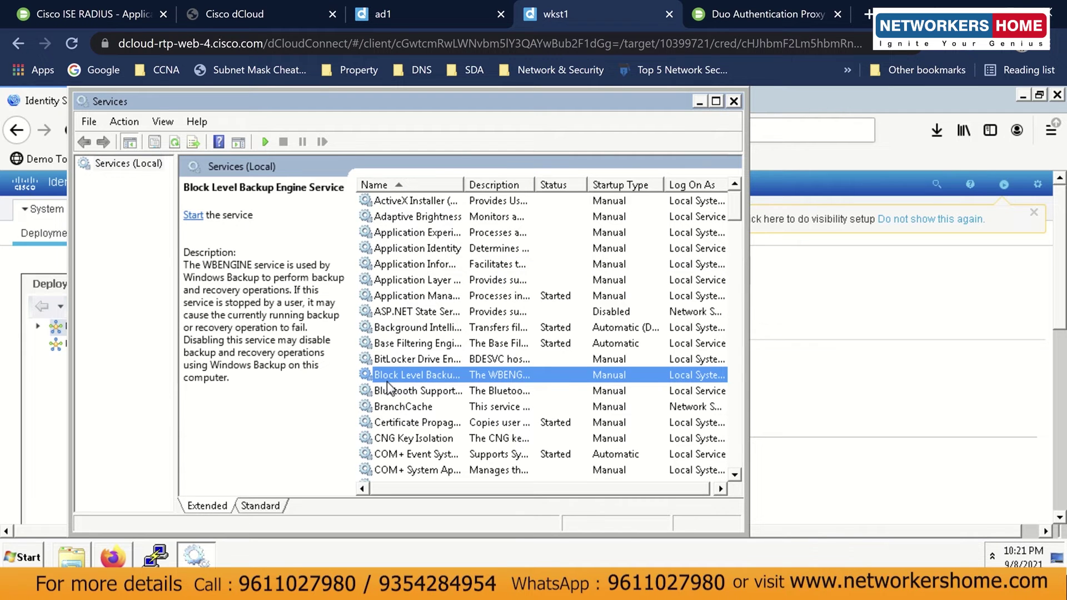
key(d)
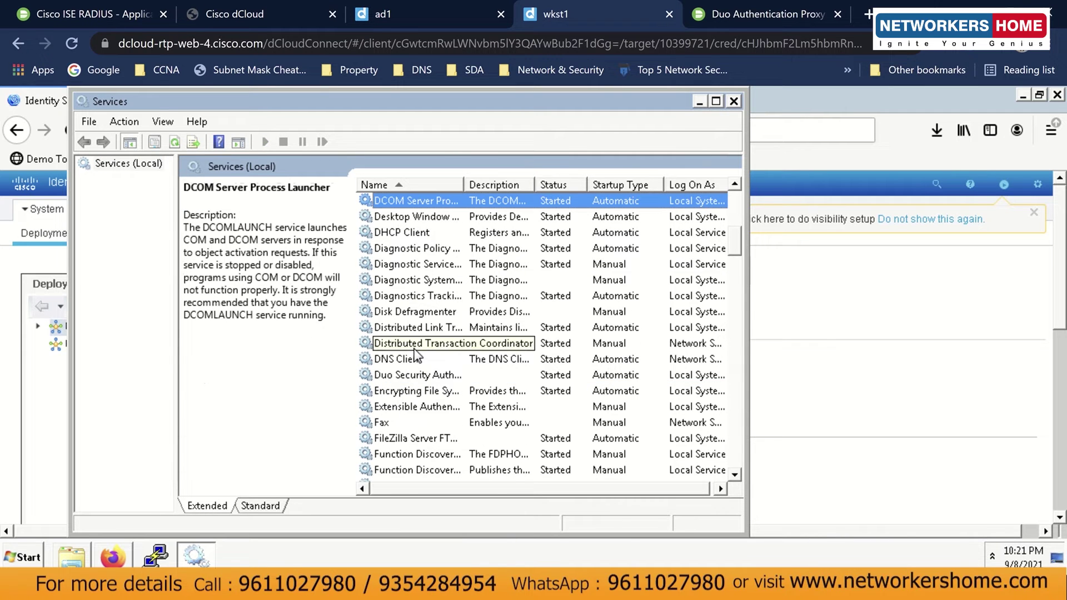
click(409, 375)
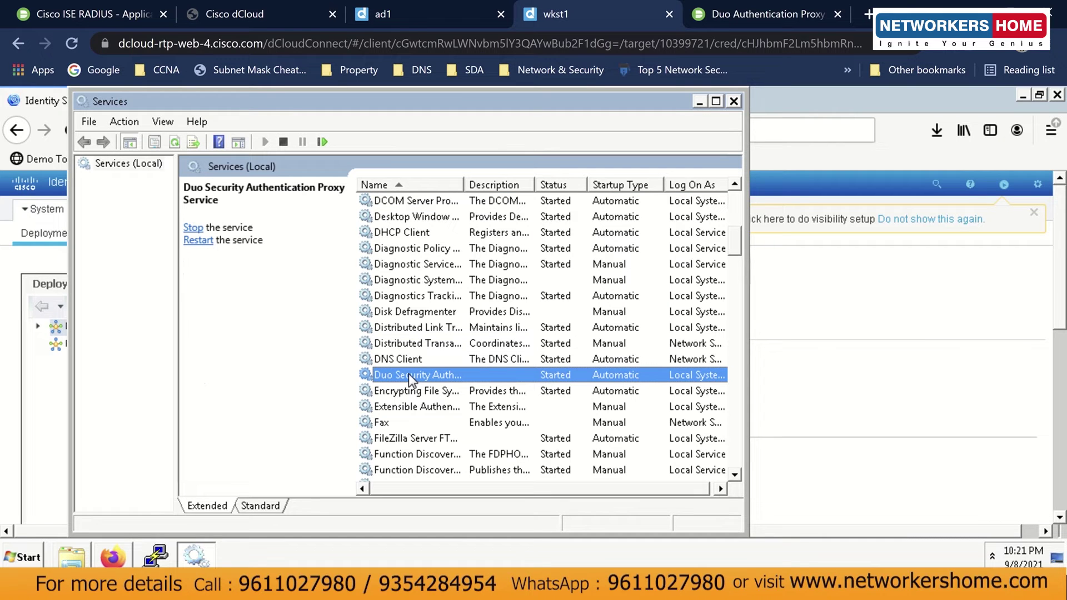
right_click(409, 373)
click(449, 269)
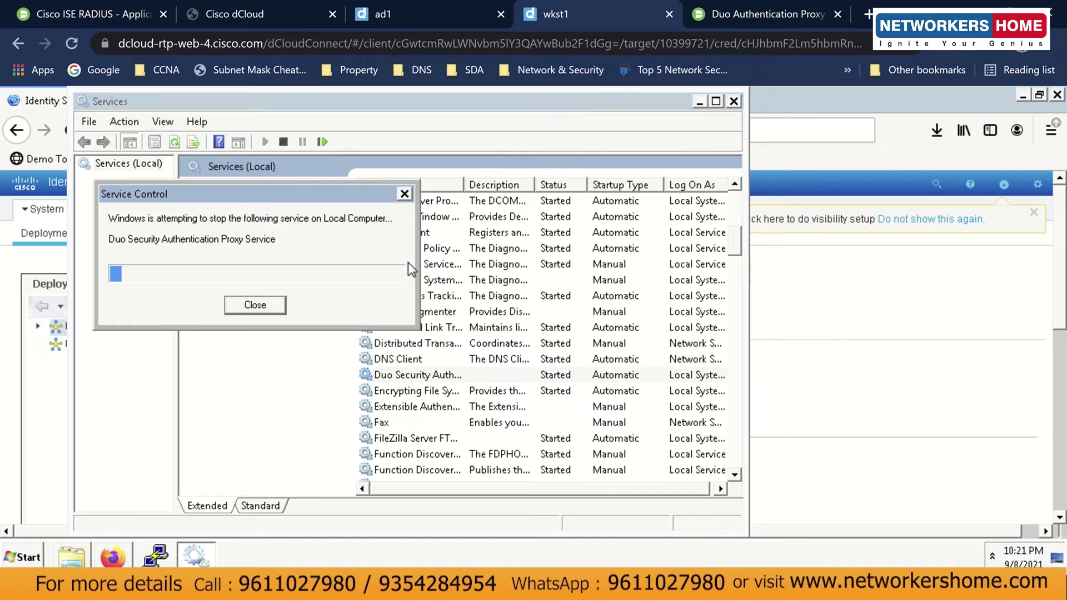
Minimize the Services window so the ISE administration page is in front.
right_click(403, 375)
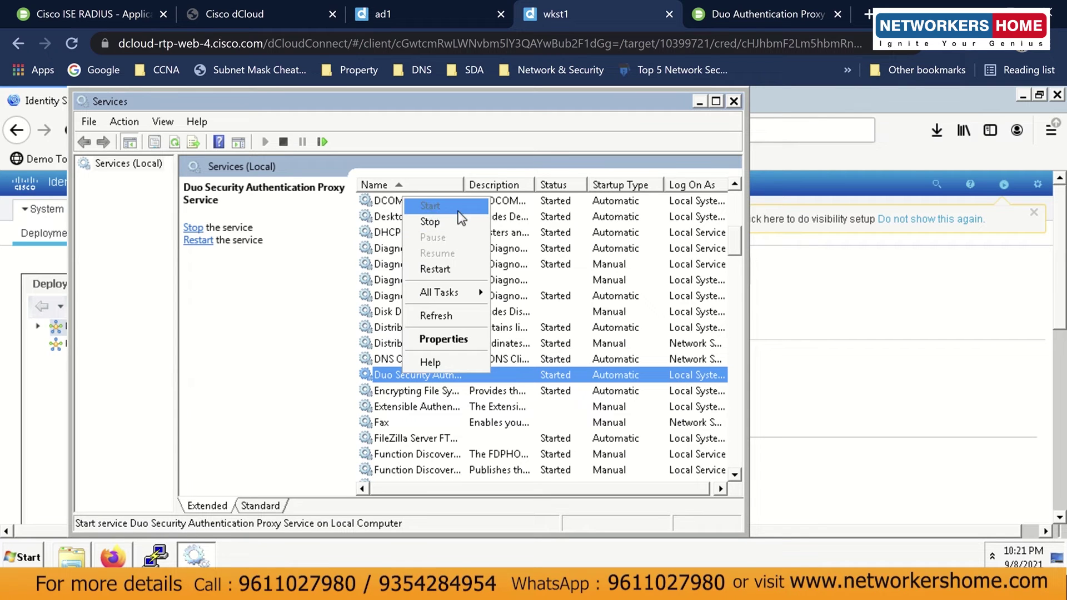
click(312, 316)
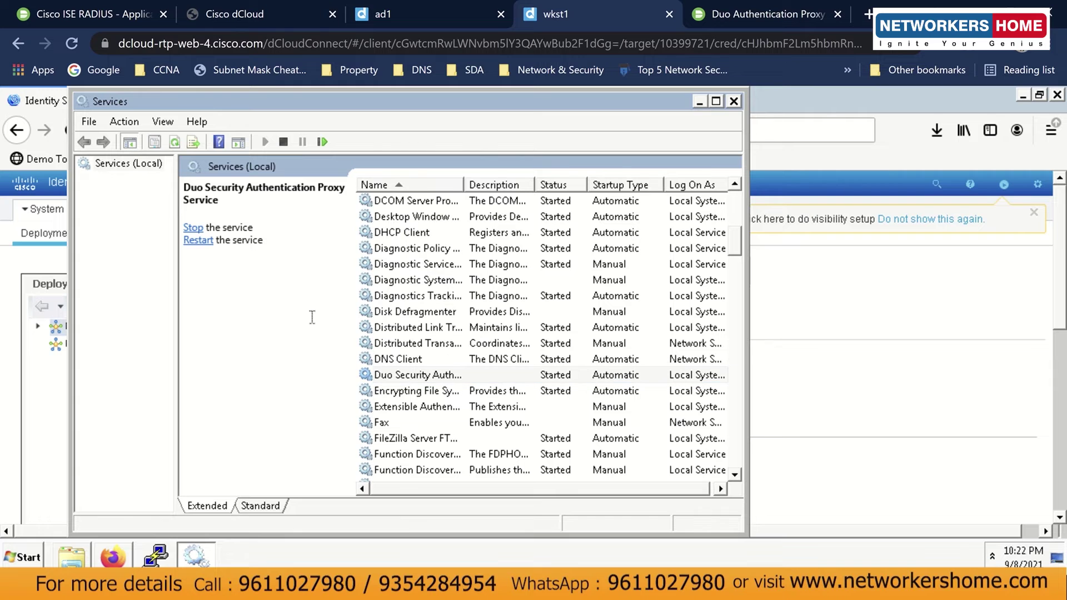
click(700, 101)
click(553, 185)
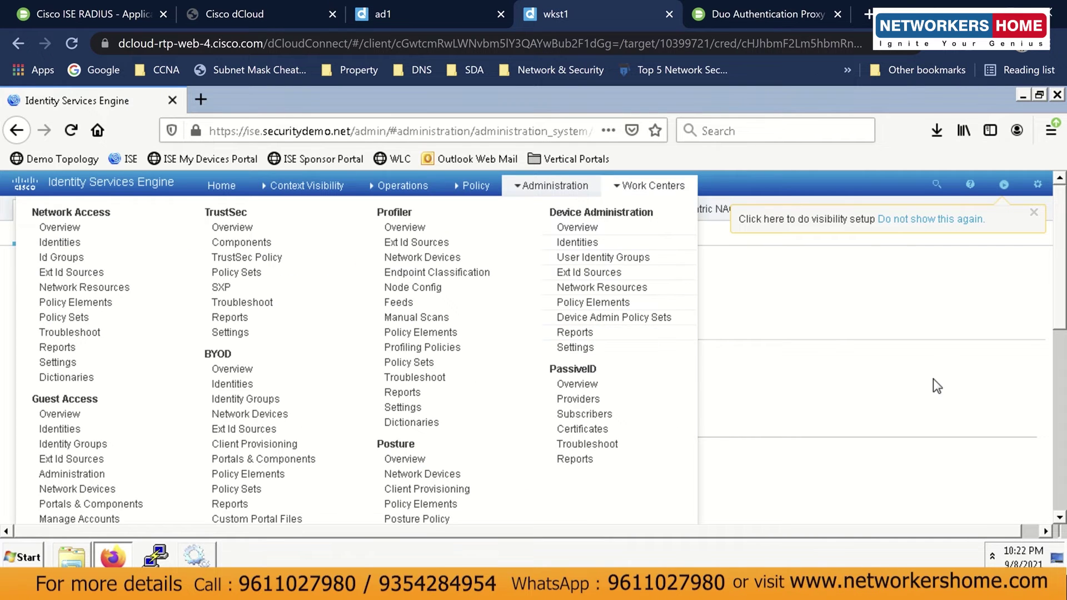
Go to ISE Home, then append 'complete' to Step 2 and '-complete' to Step 3 in Notepad.
click(225, 187)
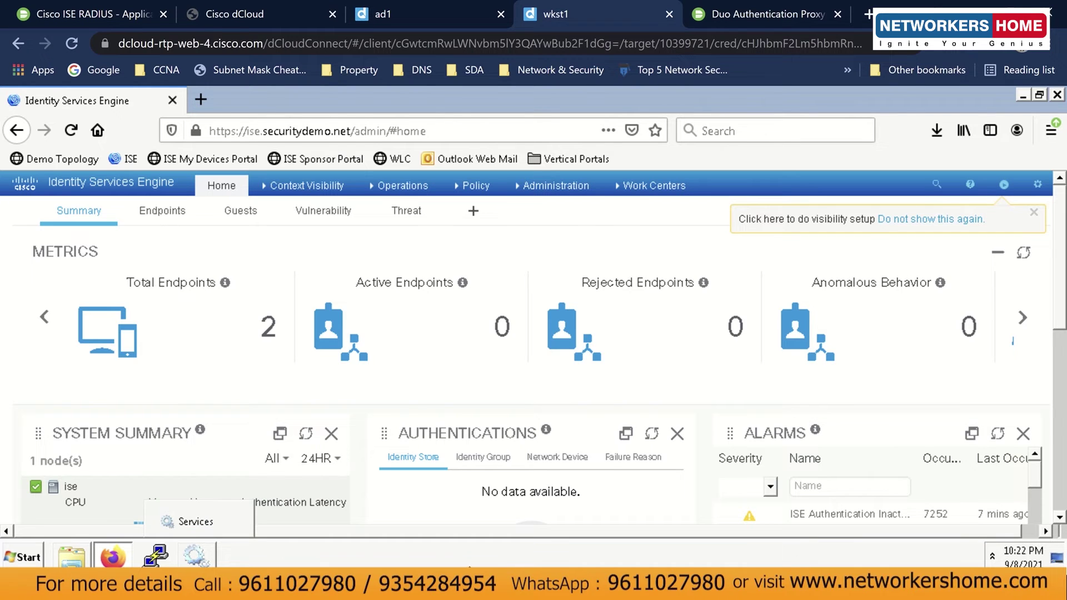
key(alt+Tab)
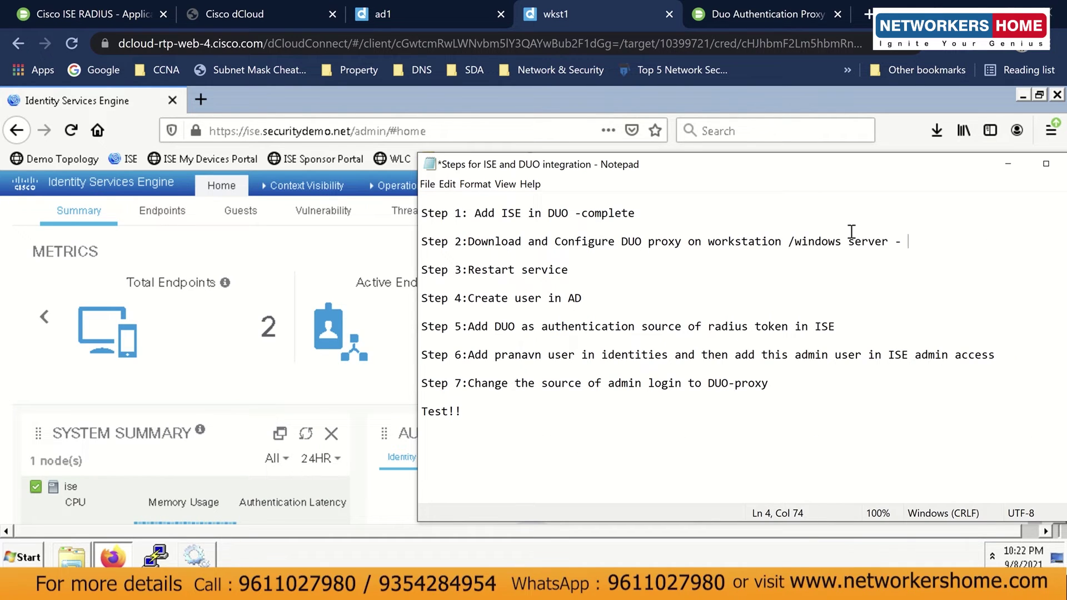
text(complete)
click(781, 273)
text(-complete)
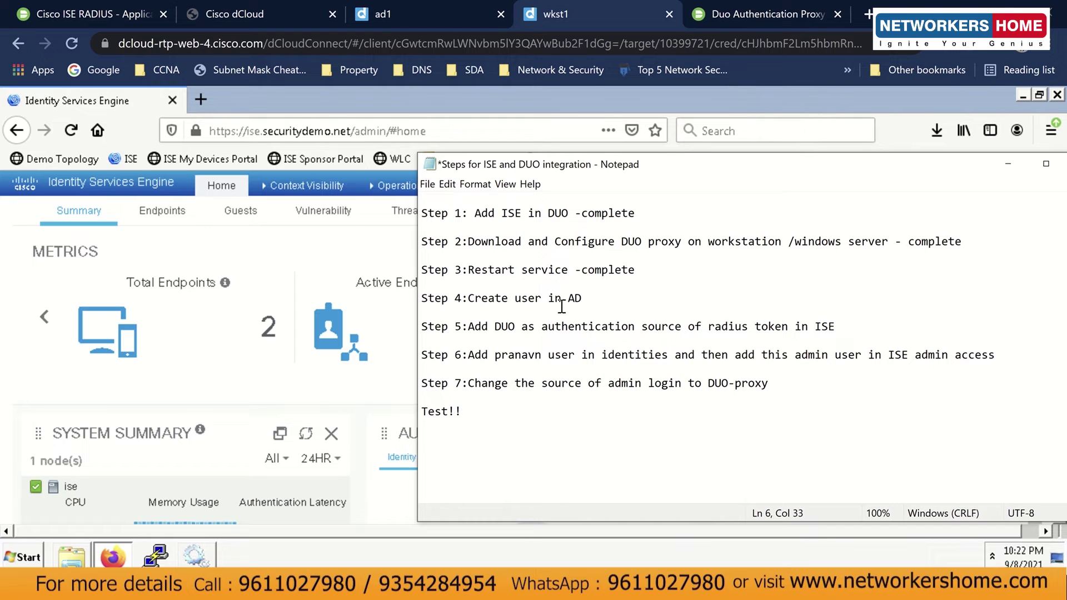
click(594, 300)
Open authproxy.cfg from the conf folder and review its search_dn value.
click(68, 554)
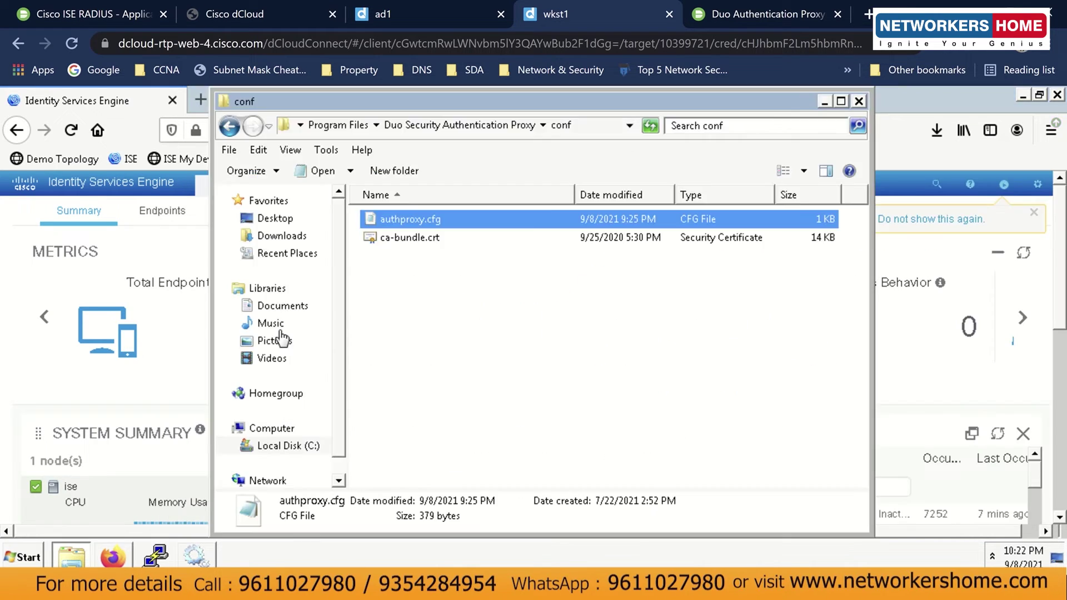
double_click(384, 223)
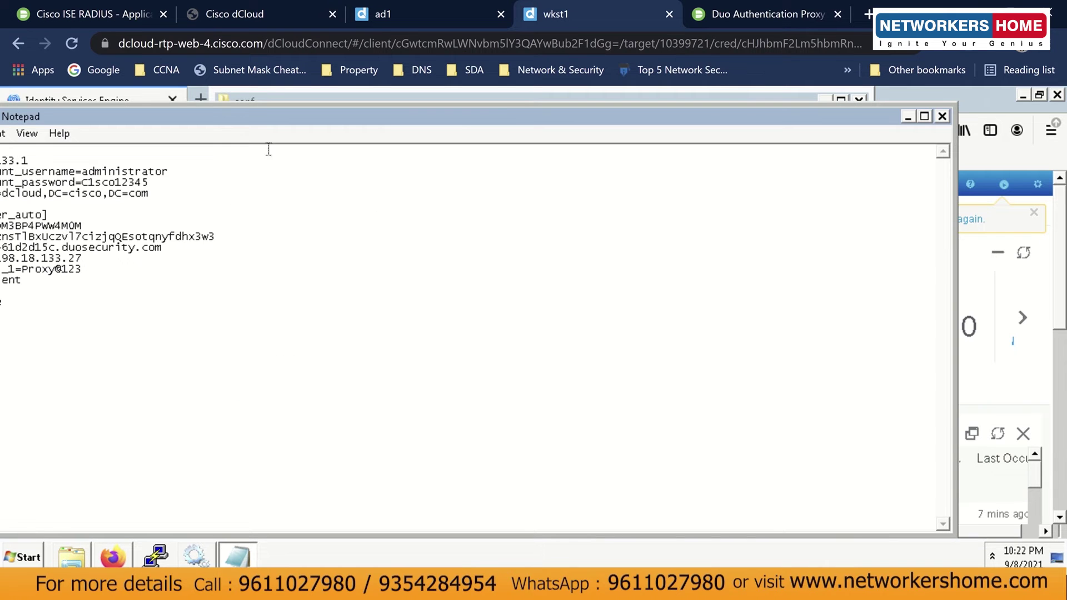
drag(264, 117, 471, 119)
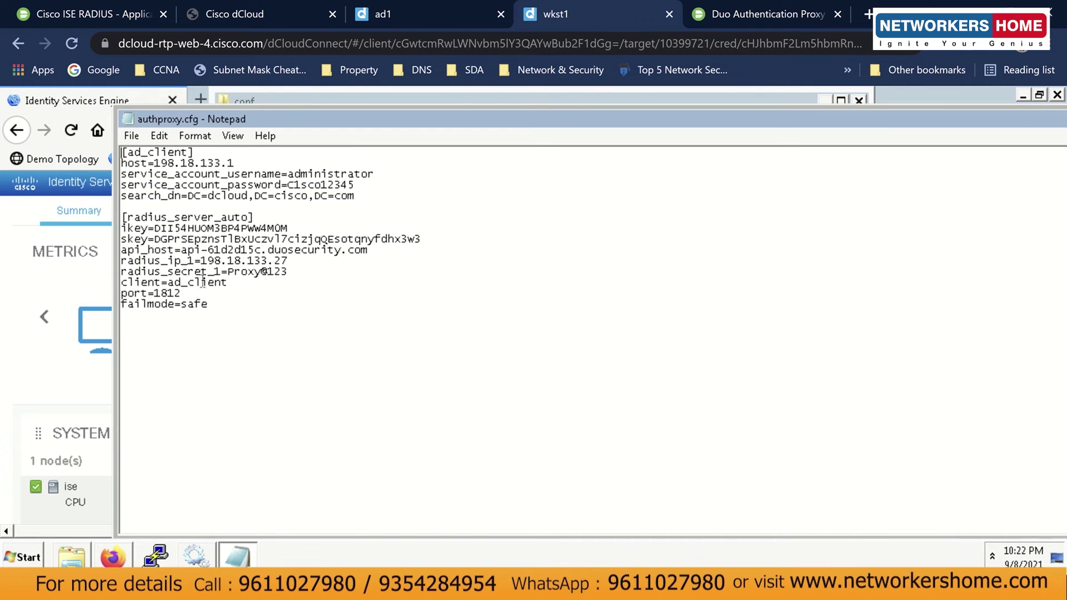
drag(366, 196, 191, 197)
click(189, 199)
drag(399, 115, 281, 118)
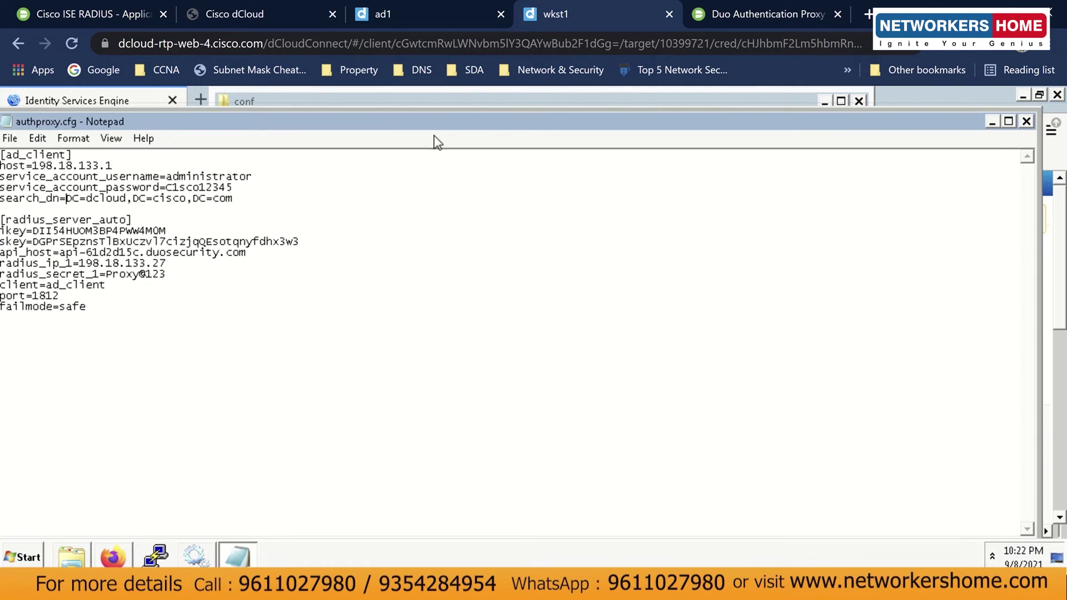
Close authproxy.cfg and switch to the ad1 session showing dcloud.cisco.com Properties.
click(1029, 125)
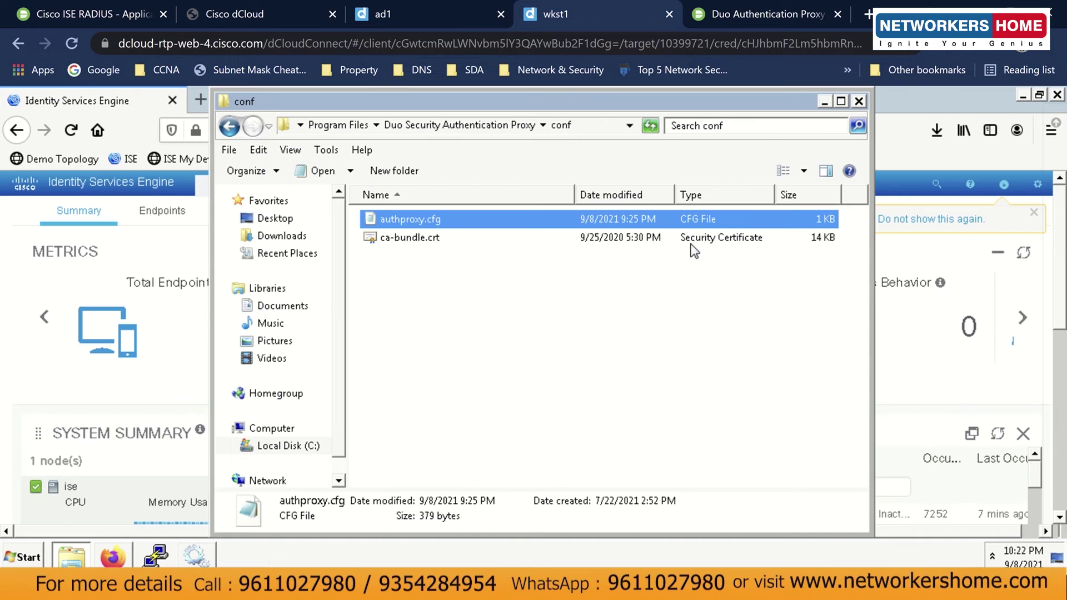
click(379, 3)
mouse_move(524, 132)
mouse_down()
mouse_move(496, 133)
mouse_move(529, 137)
mouse_up()
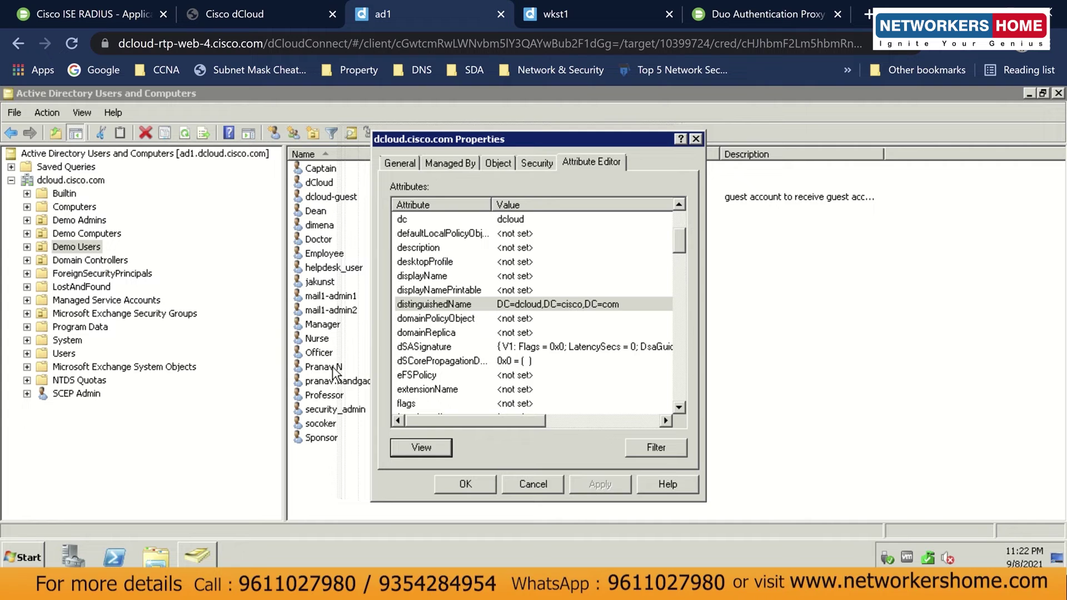
Minimize ADUC, close the dcloud.cisco.com Properties dialog, and switch back to wkst1.
click(206, 547)
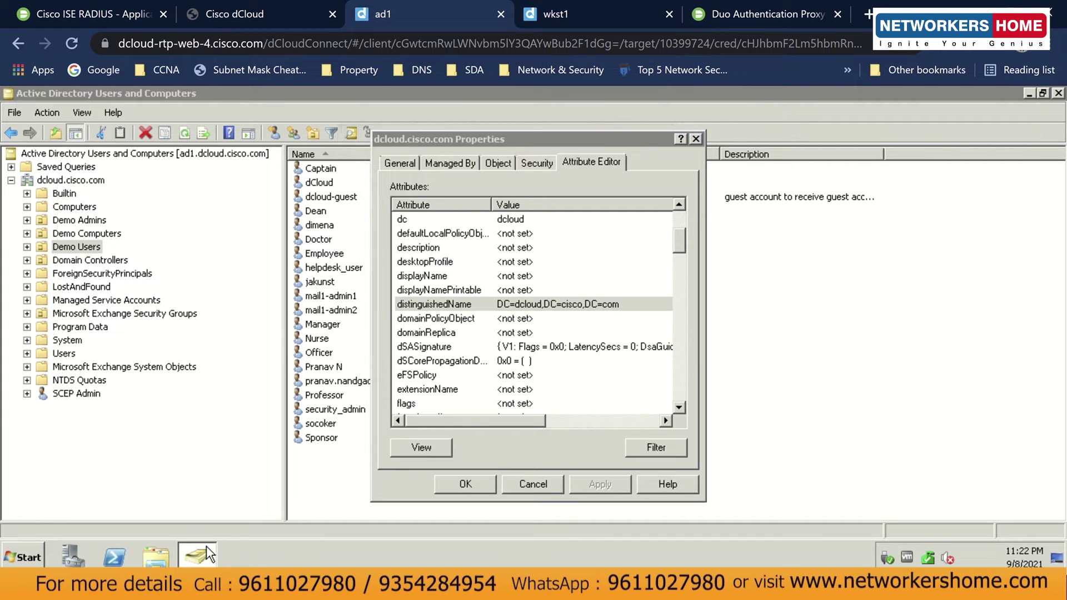
click(206, 546)
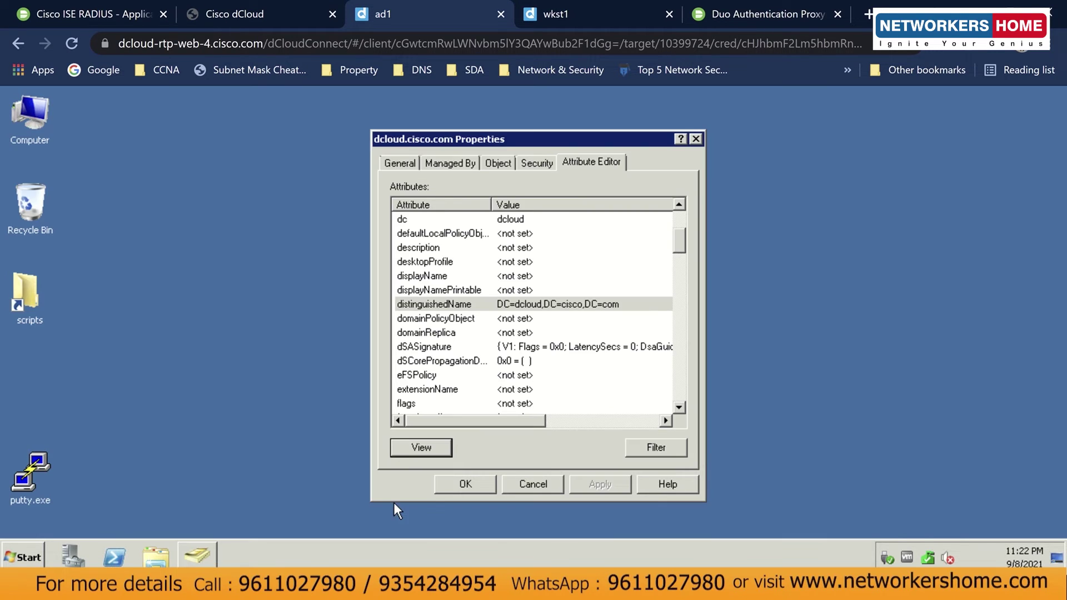
click(695, 139)
mouse_move(619, 18)
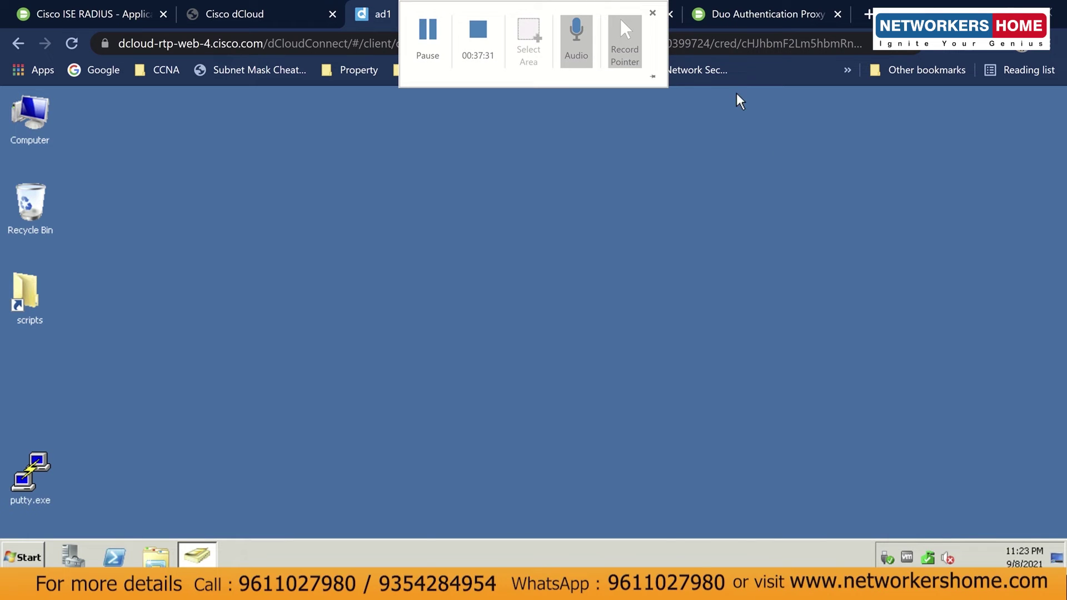
mouse_move(489, 6)
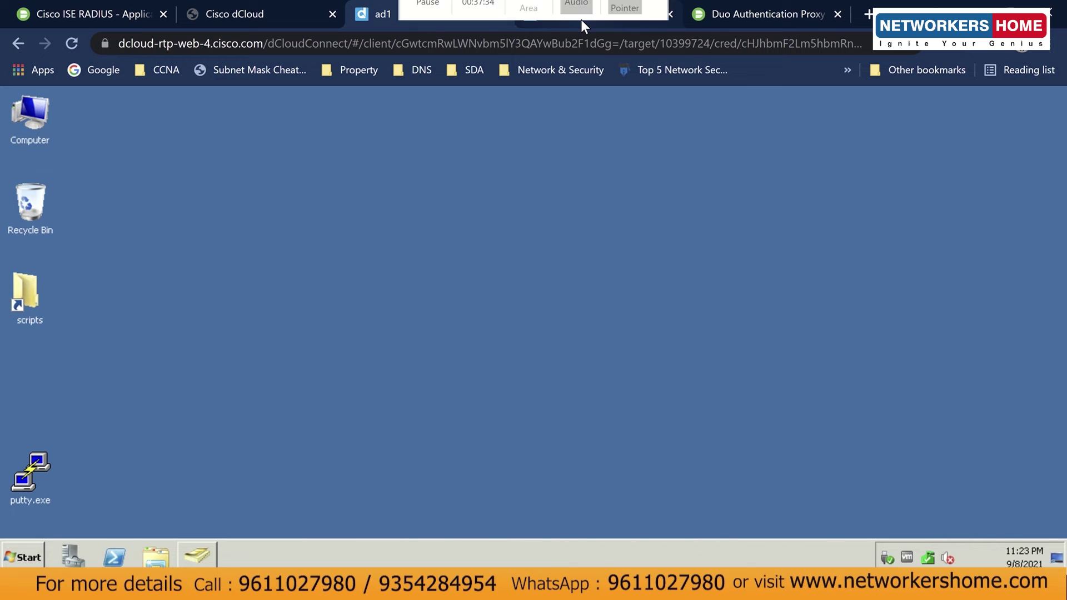
click(581, 23)
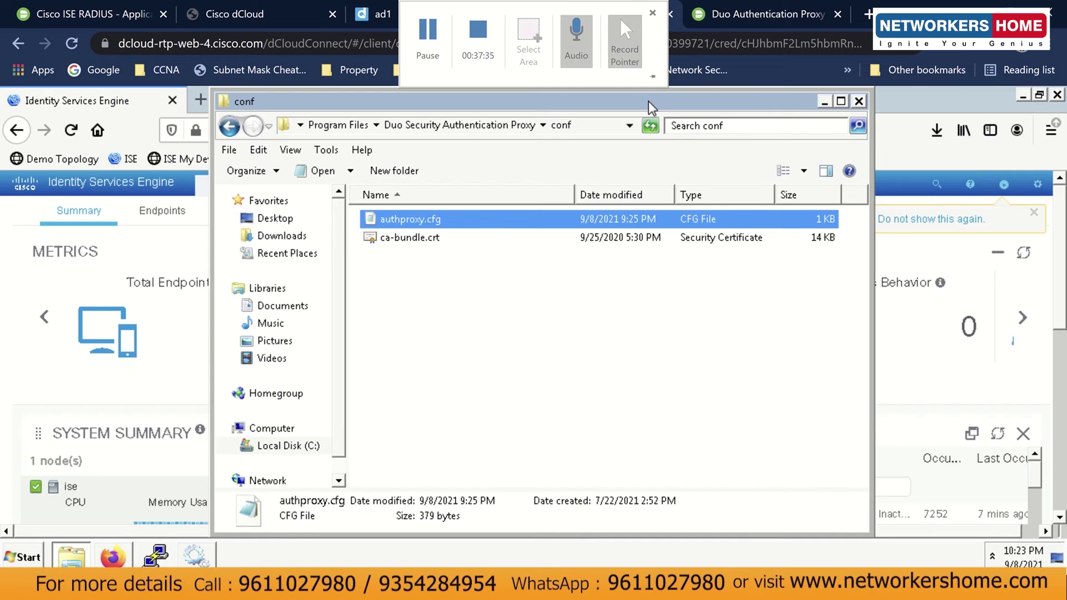
Append '-complete' to Step 4 'Create user in AD' in Notepad, then bring ISE forward.
click(673, 289)
click(825, 101)
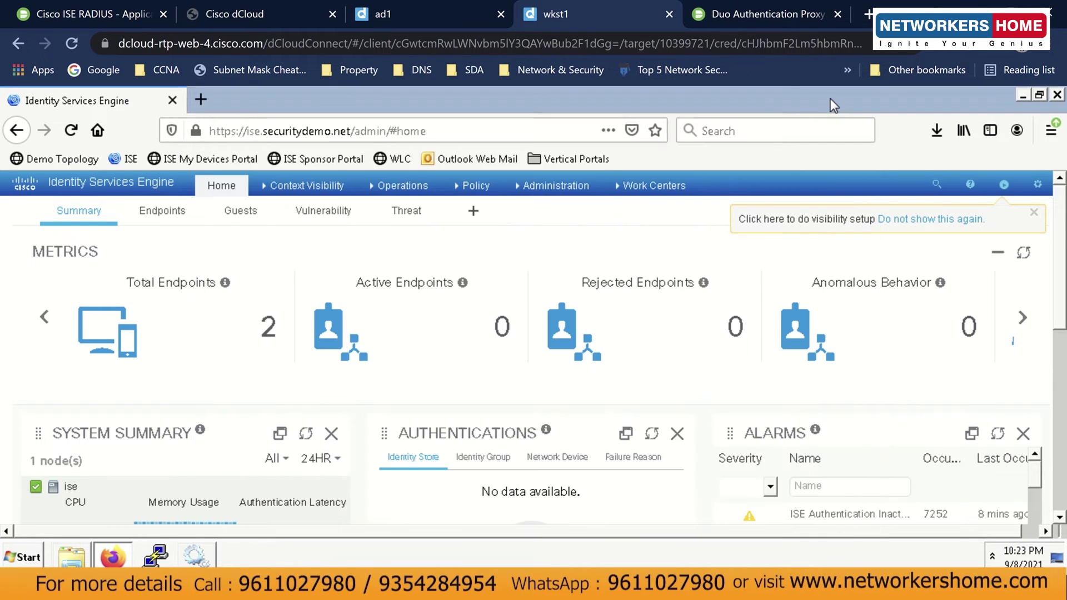
click(411, 580)
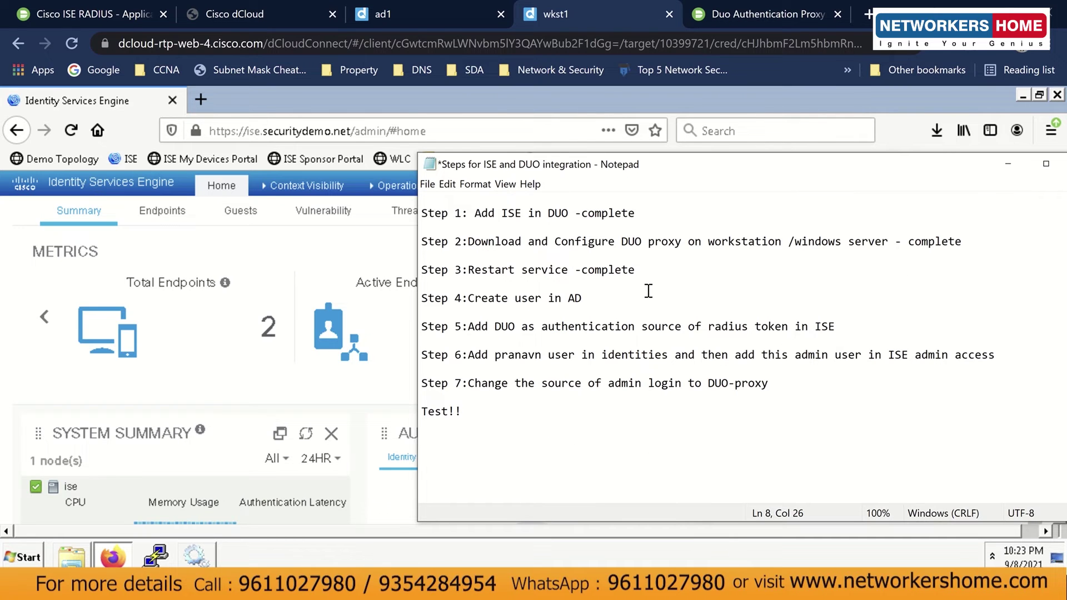
text(-complete)
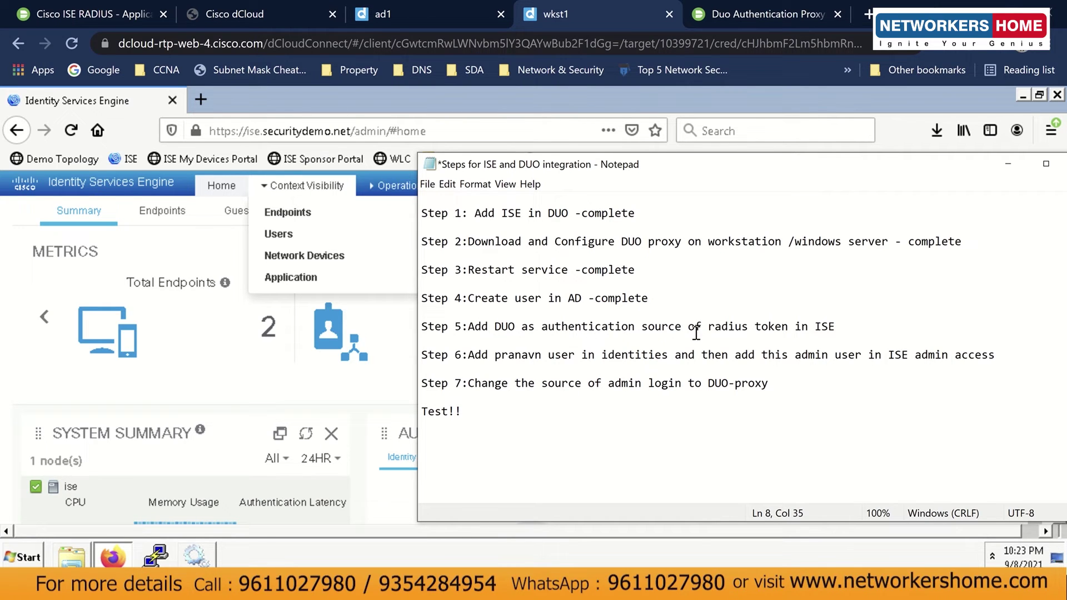
drag(708, 327, 792, 327)
click(792, 327)
click(419, 99)
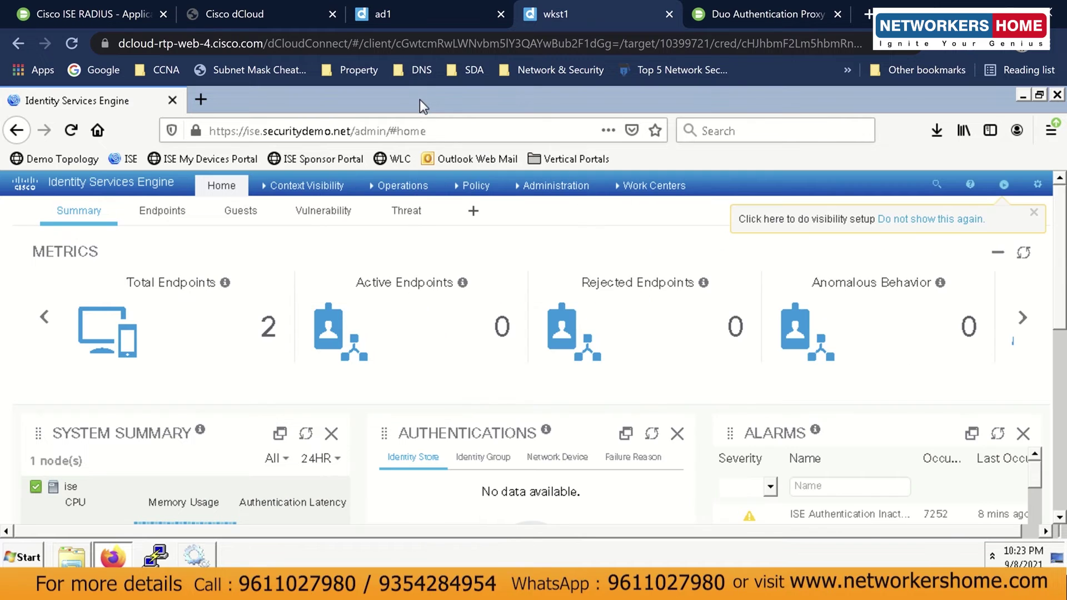
Create a new RADIUS Token identity source named 'DUO' with description 'DUO MFA'.
mouse_move(546, 190)
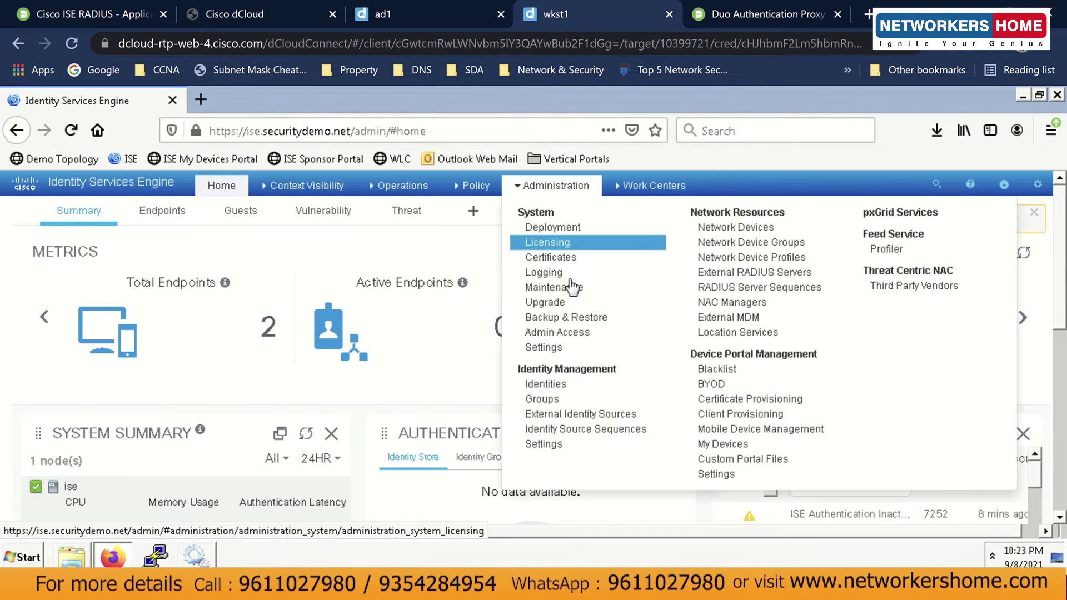
click(589, 414)
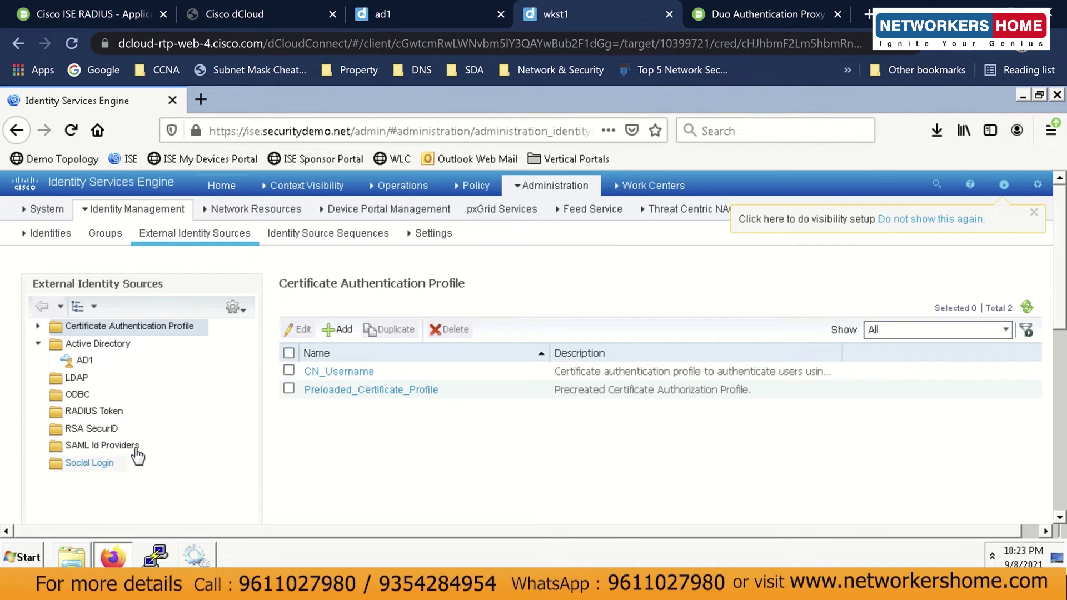
click(92, 412)
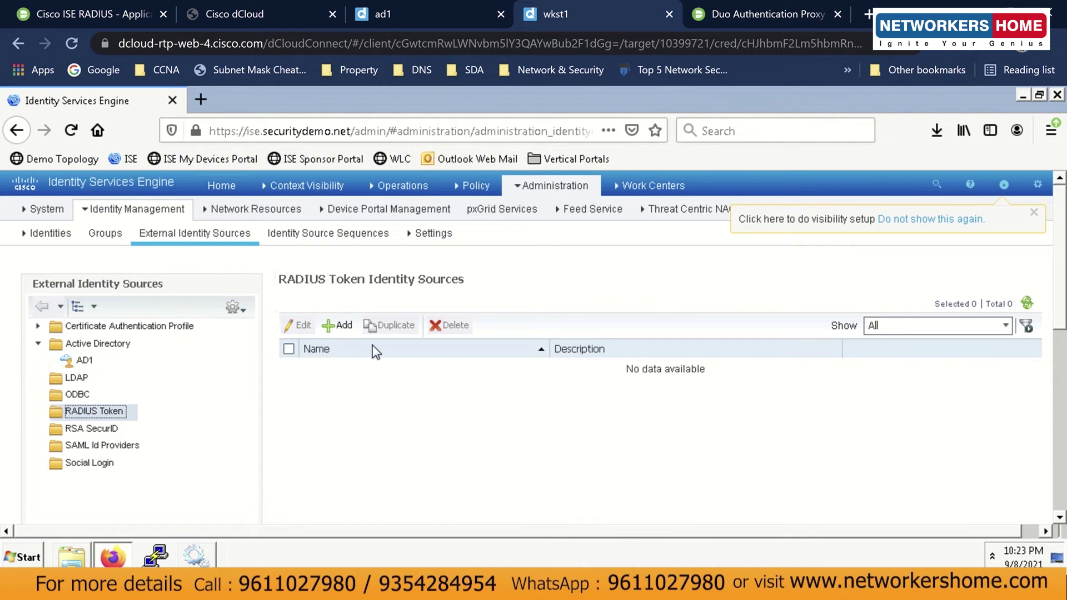
click(337, 325)
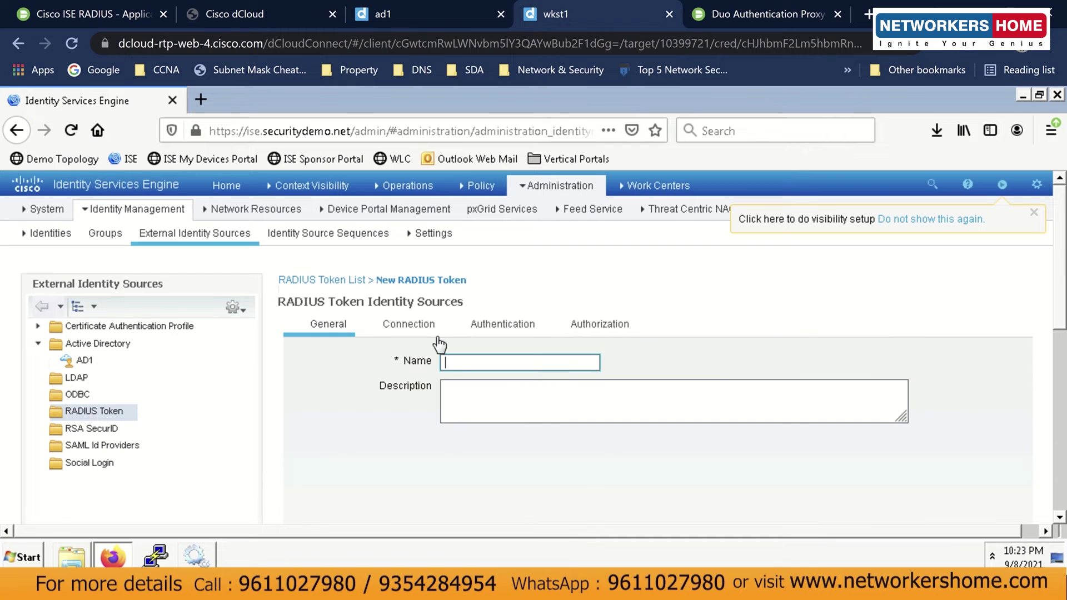
text(DUO)
click(451, 399)
text(DUO MFA)
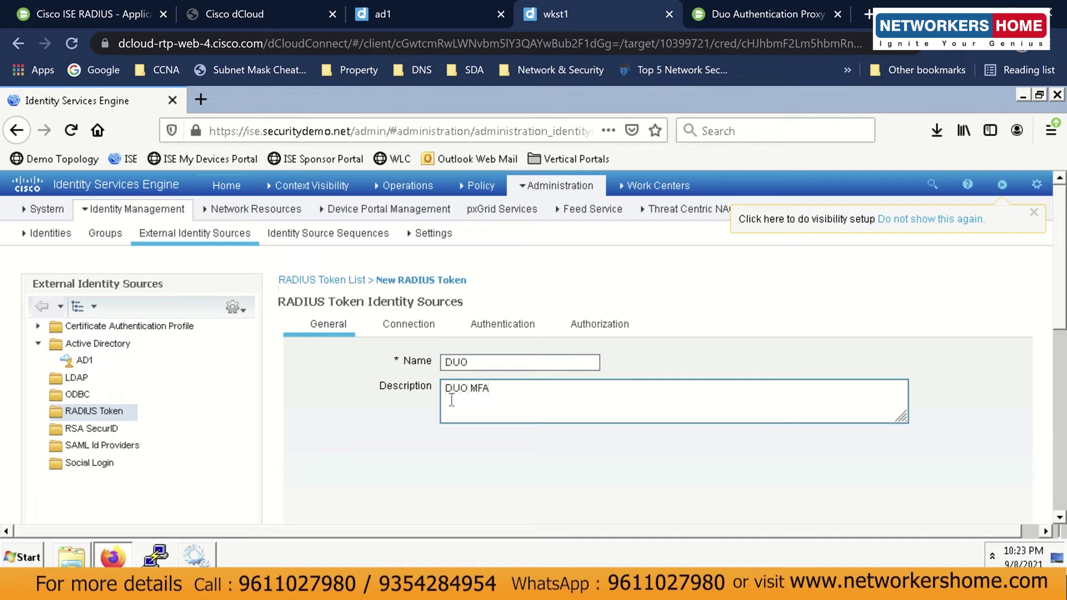
In Connection settings, leave the secondary server off, choose 'Always Access Primary Server First', and select Host IP.
click(432, 325)
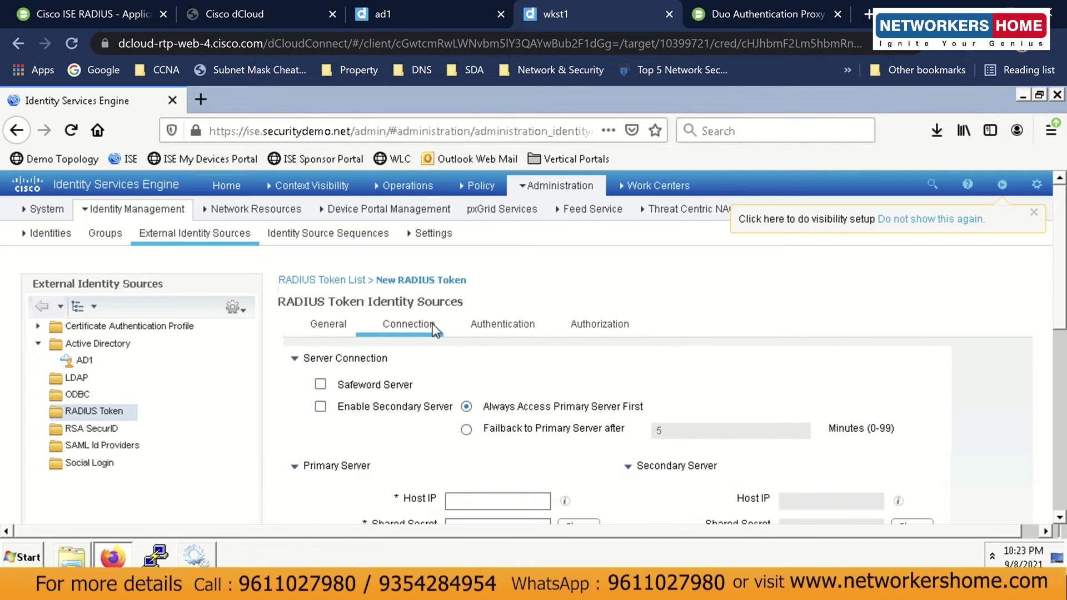
click(339, 327)
scroll(560, 361, down, 5)
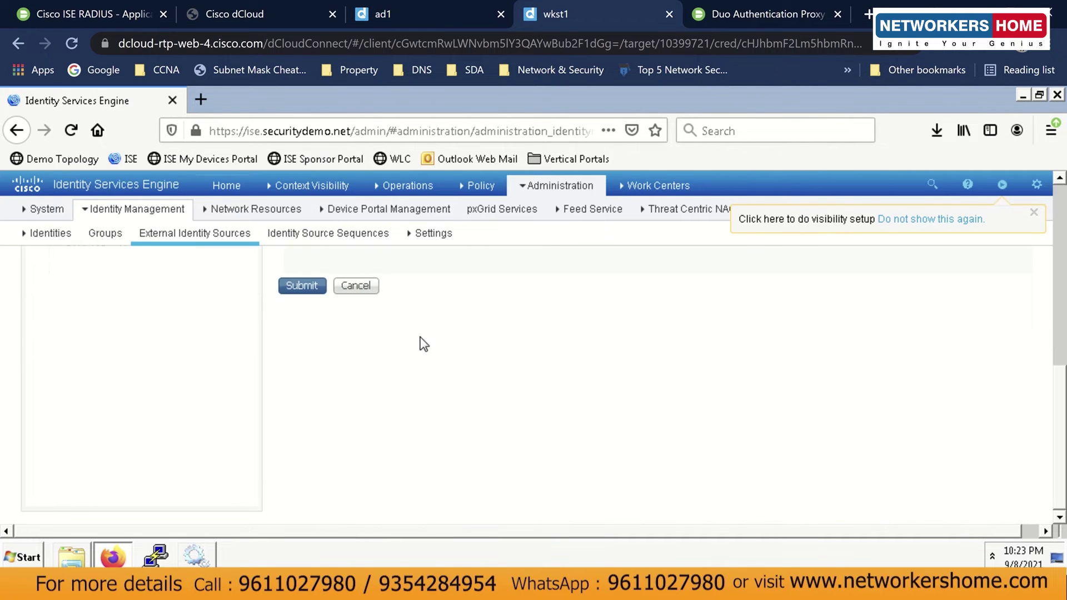
scroll(355, 360, up, 5)
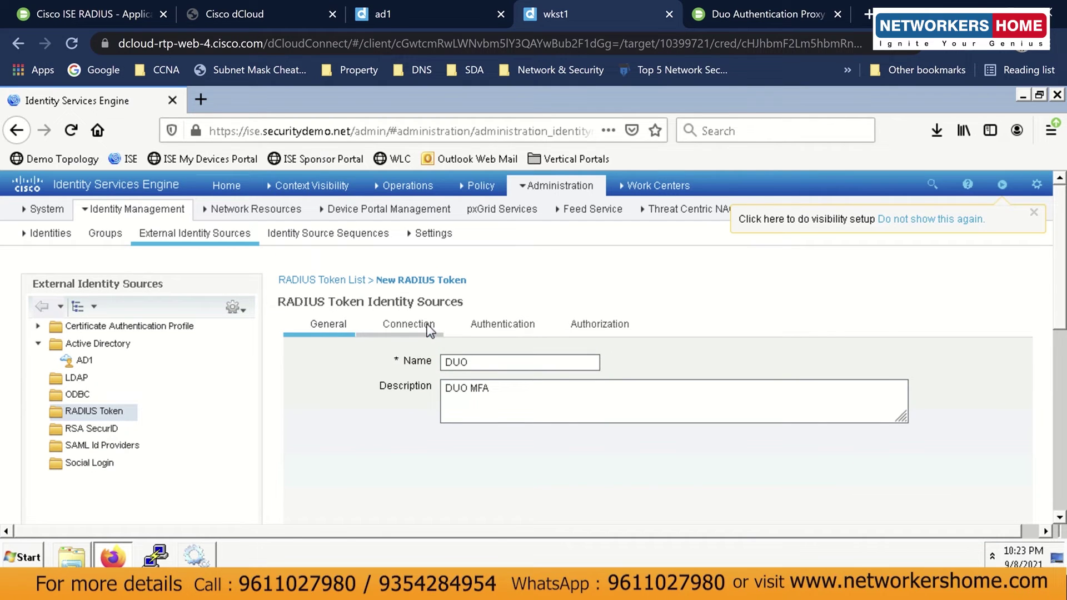
click(430, 328)
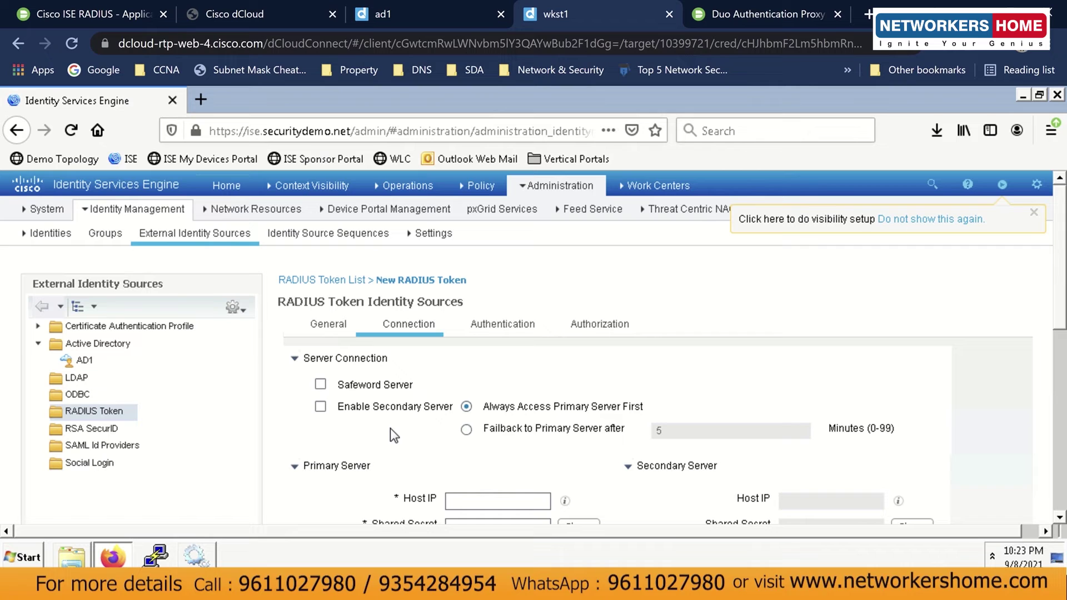
click(321, 407)
click(321, 409)
click(466, 407)
scroll(578, 470, down, 10)
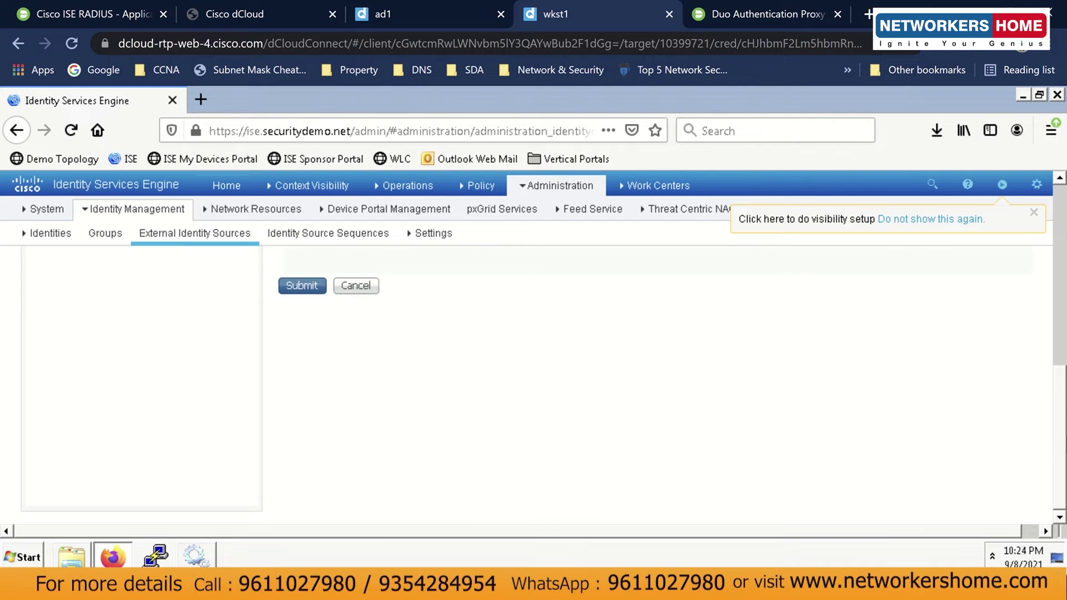
drag(1062, 398, 1063, 246)
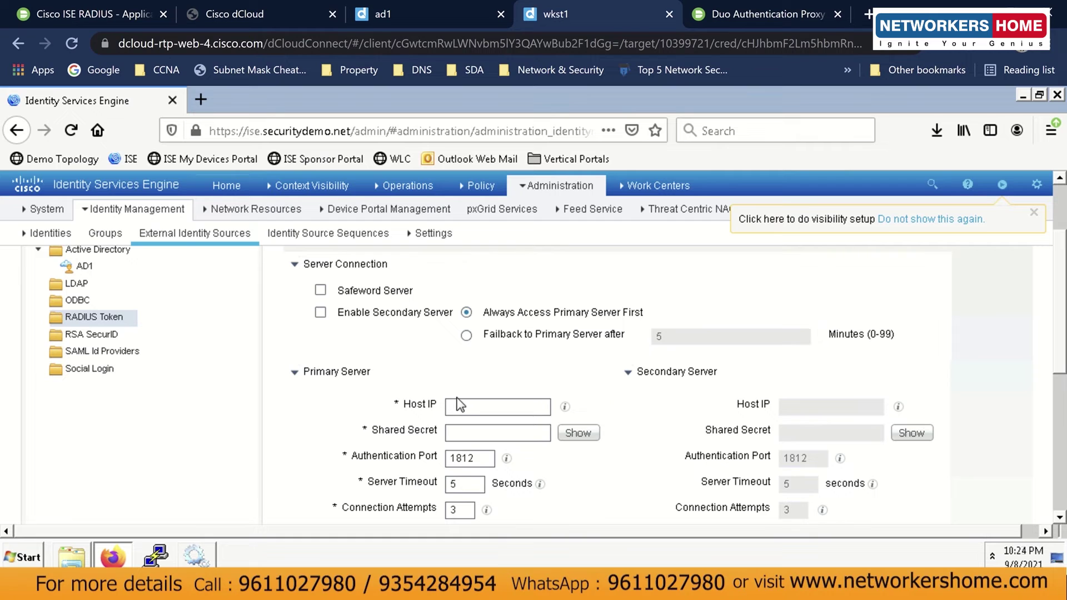
click(464, 407)
Copy wkst1's IP address 198.18.133.36 from the dCloud topology, then return to wkst1.
click(235, 15)
right_click(782, 431)
key(Escape)
click(782, 431)
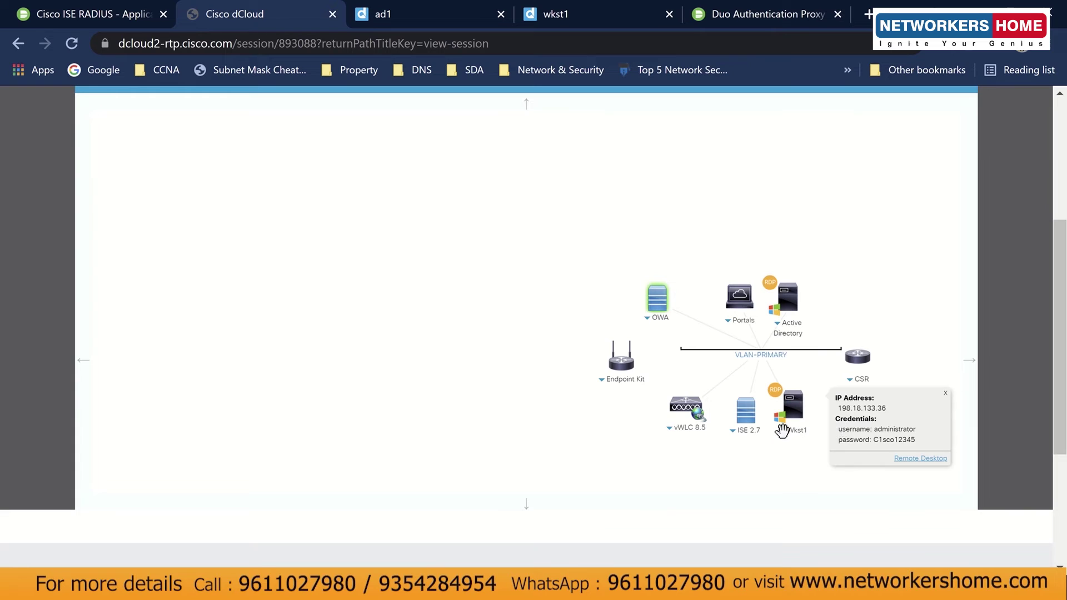
double_click(867, 410)
key(ctrl+c)
click(809, 457)
mouse_move(475, 7)
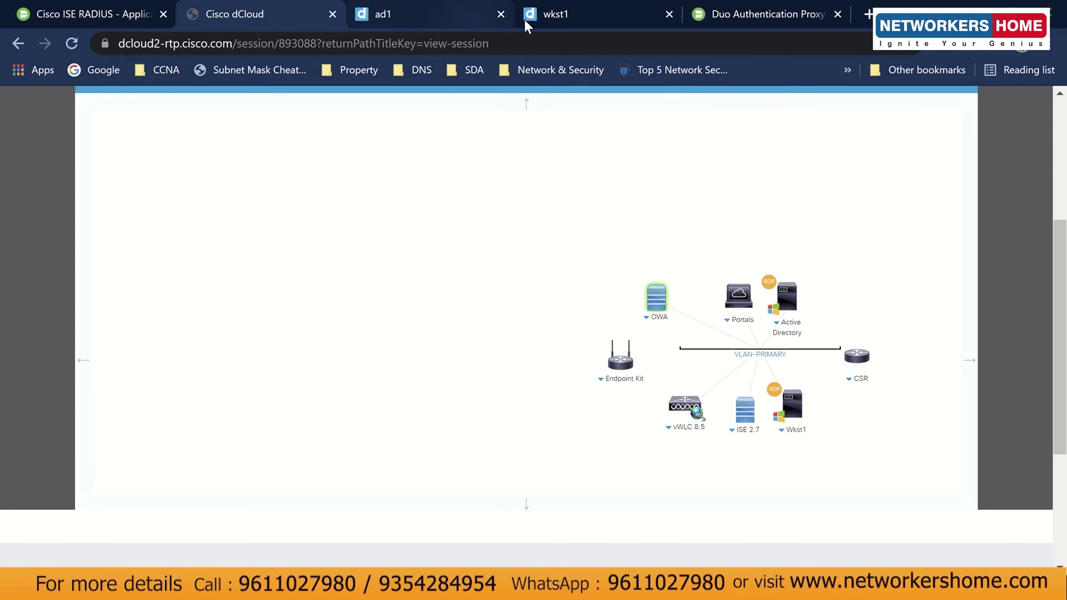
click(549, 18)
Paste 198.18.133.36 as the primary Host IP and enter the shared secret, then verify it.
click(460, 412)
key(ctrl+v)
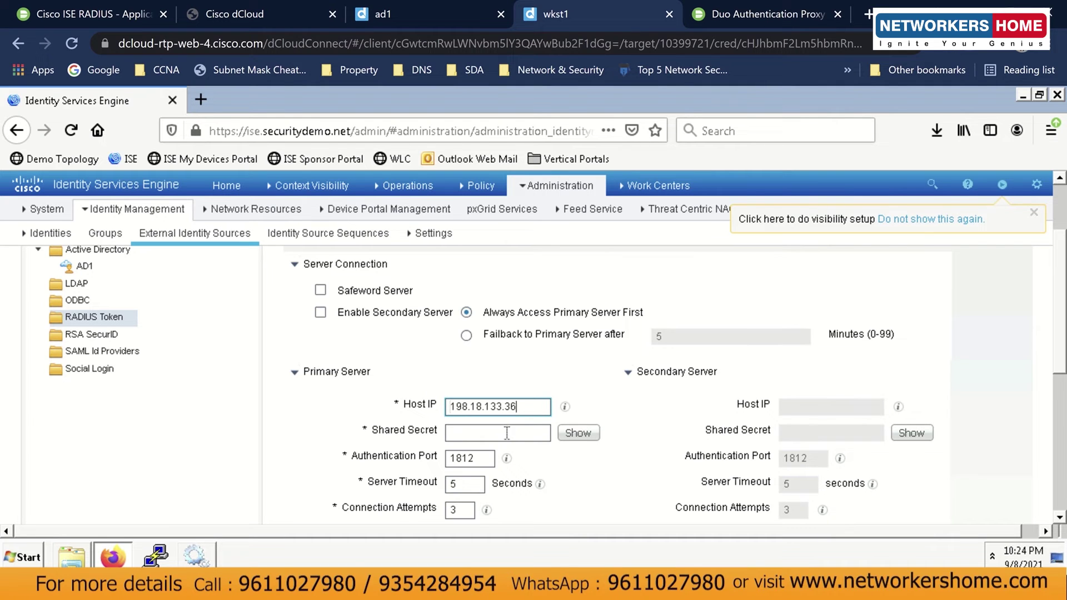
click(507, 432)
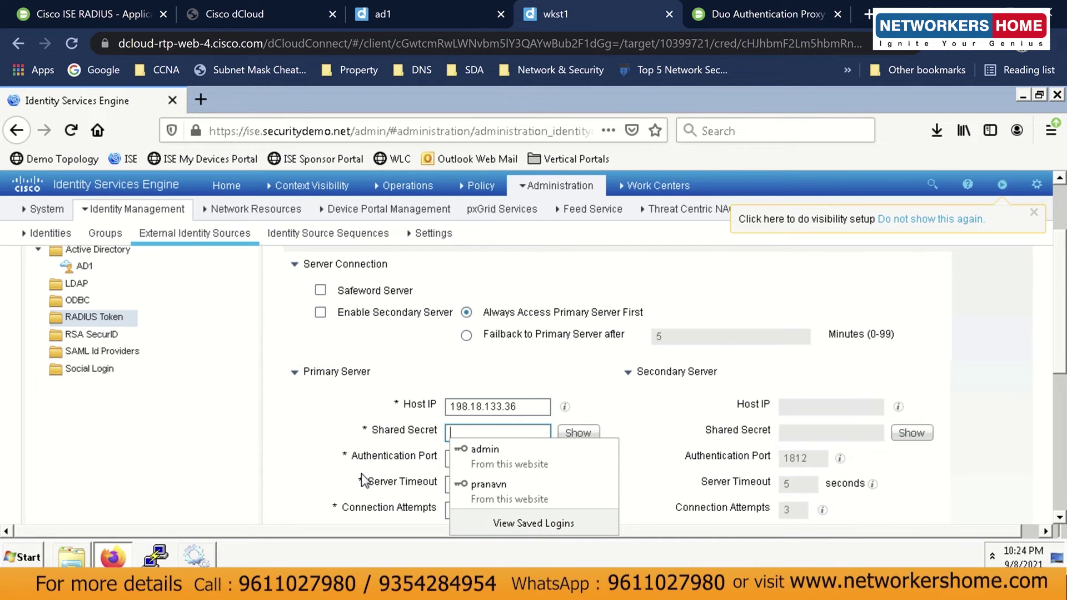
text(cisco)
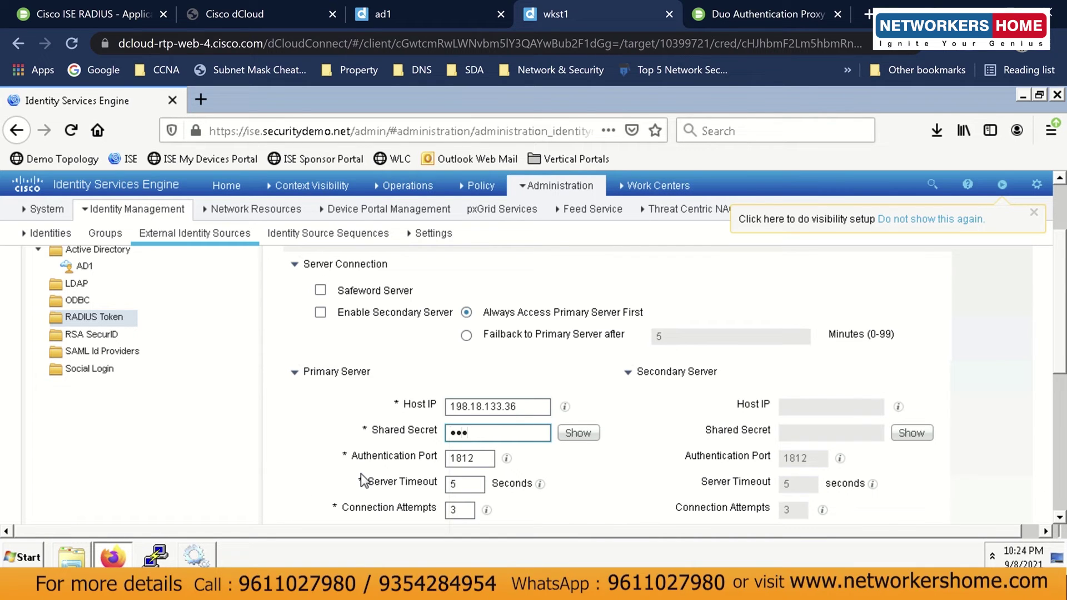
text(1234)
click(582, 432)
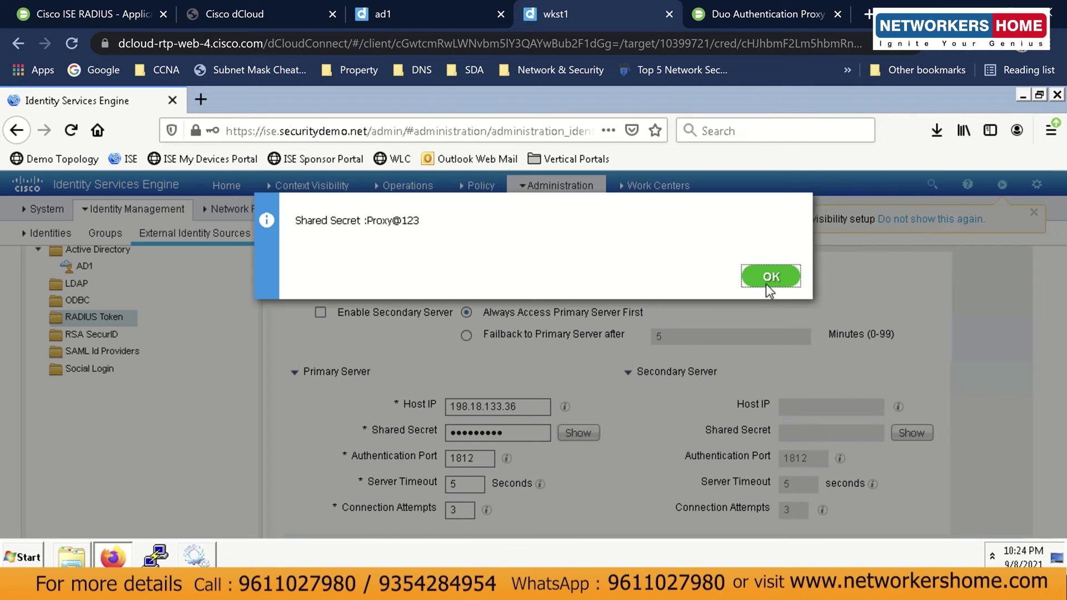
click(770, 277)
Compare the secret against authproxy.cfg, close the file, and return to the ISE form.
click(71, 555)
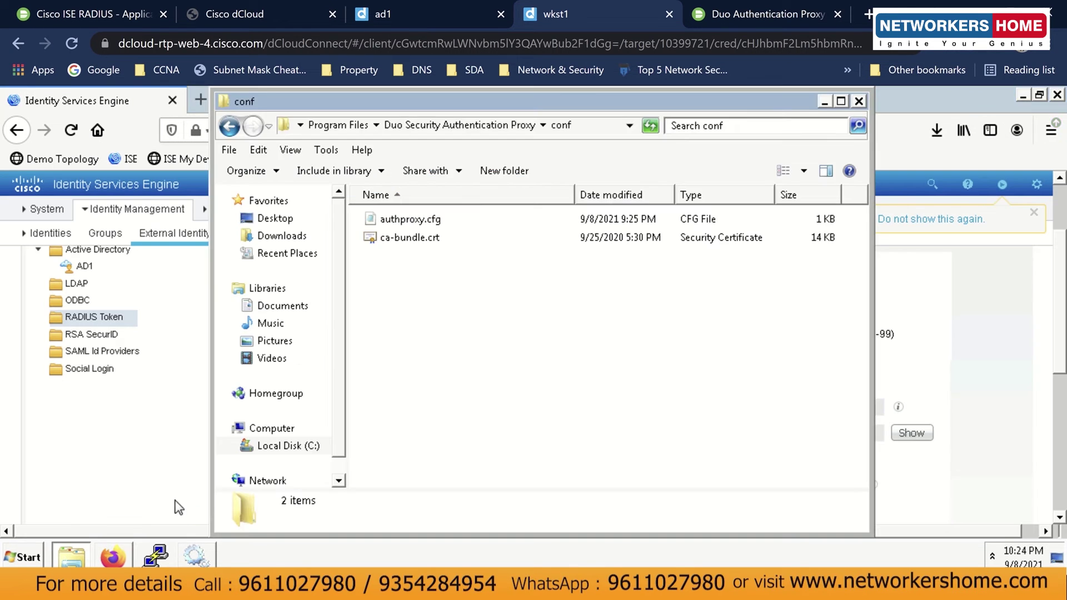
double_click(372, 221)
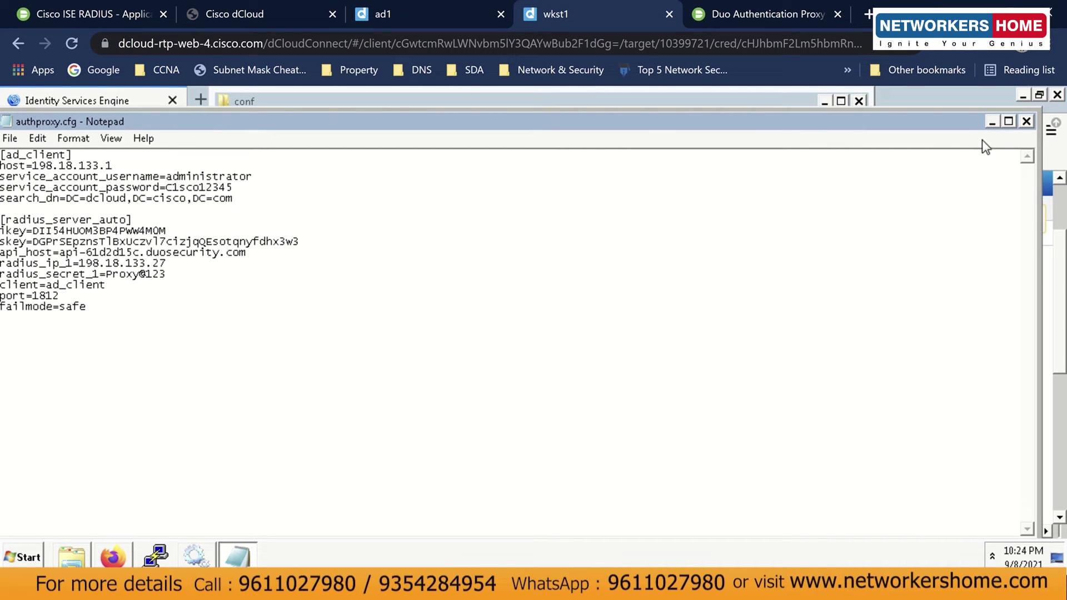
click(1026, 121)
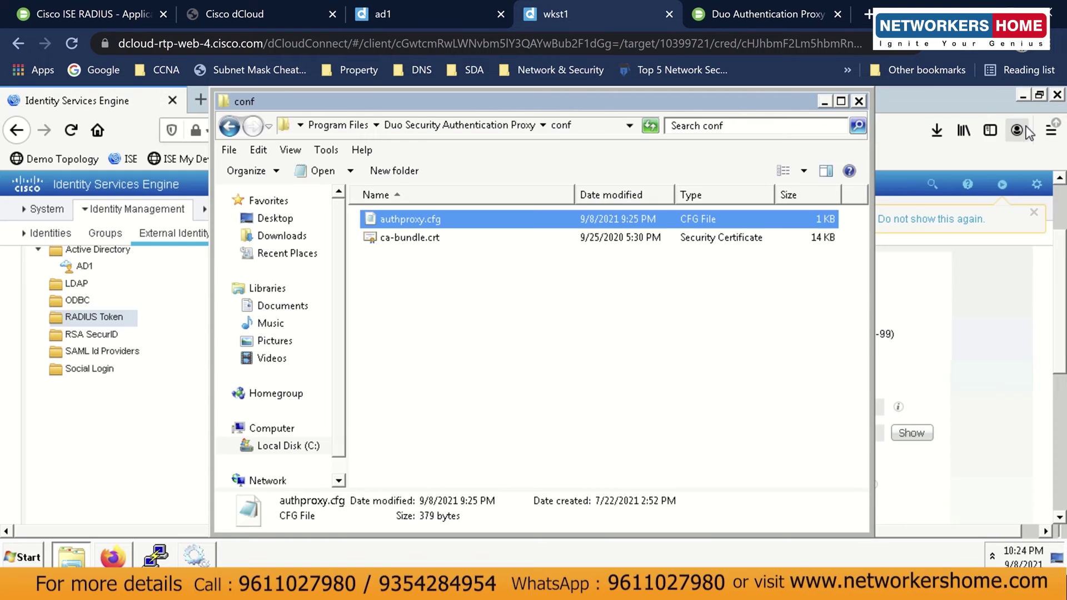
click(823, 101)
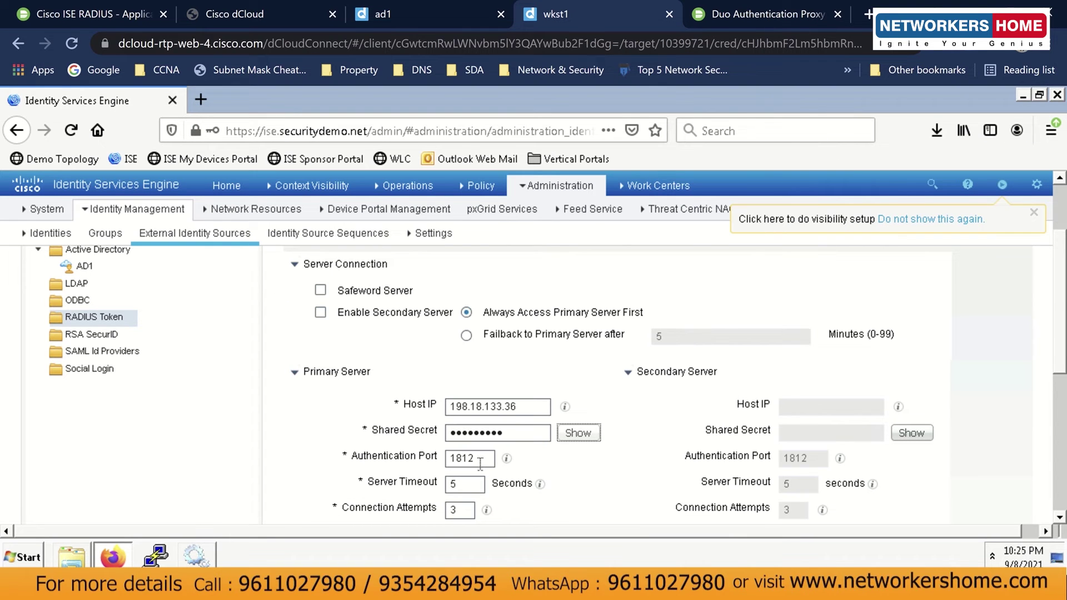
Raise the DUO RADIUS token source's server timeout from 5 to 60 seconds, save it, and confirm it under RADIUS Token.
click(479, 484)
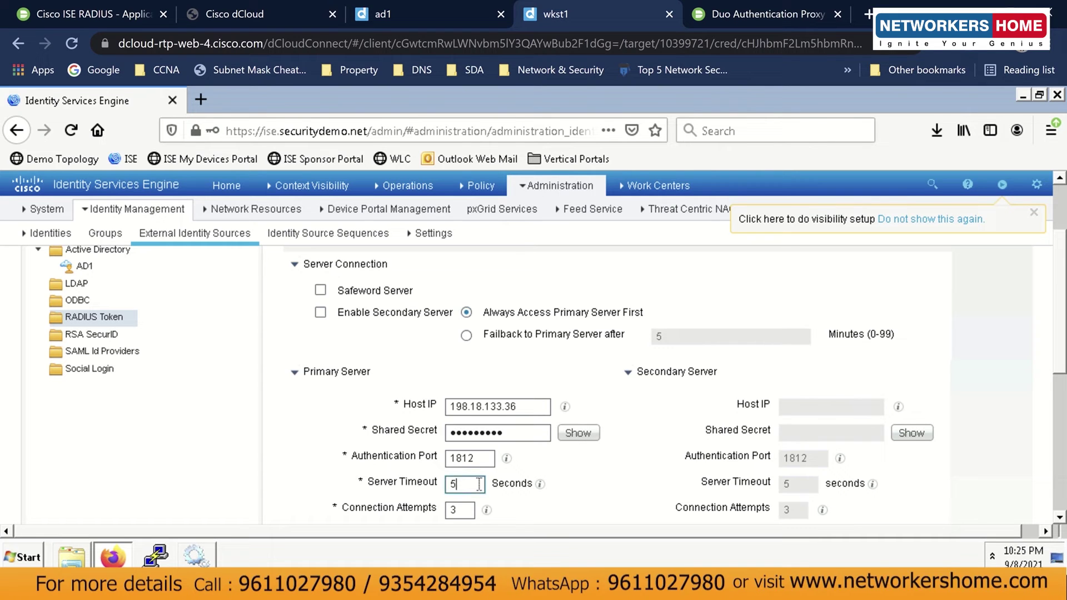
key(BackSpace)
text(60)
scroll(1059, 371, down, 3)
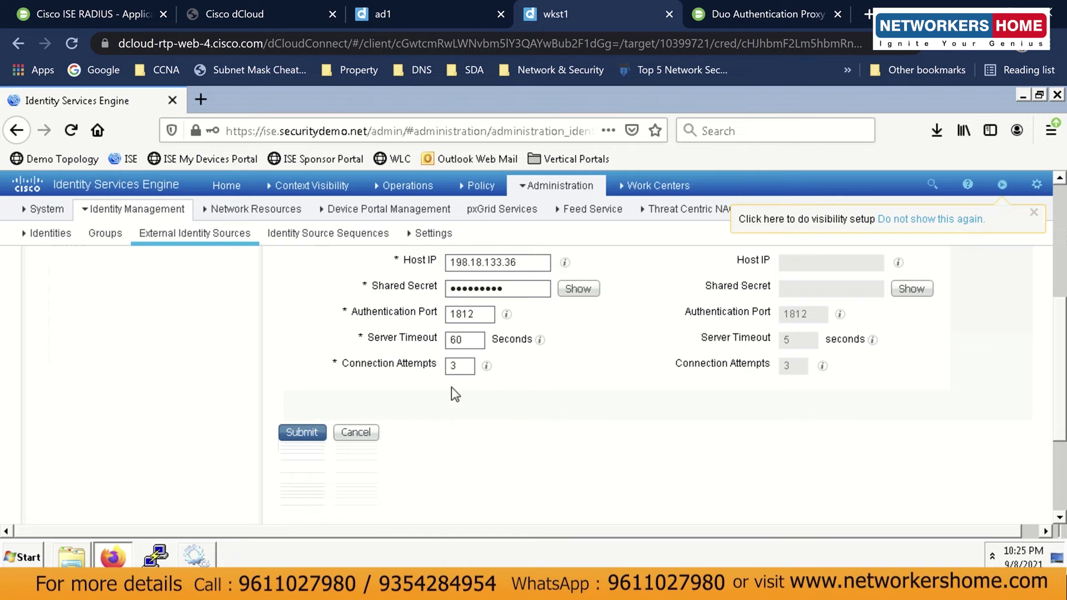
click(308, 434)
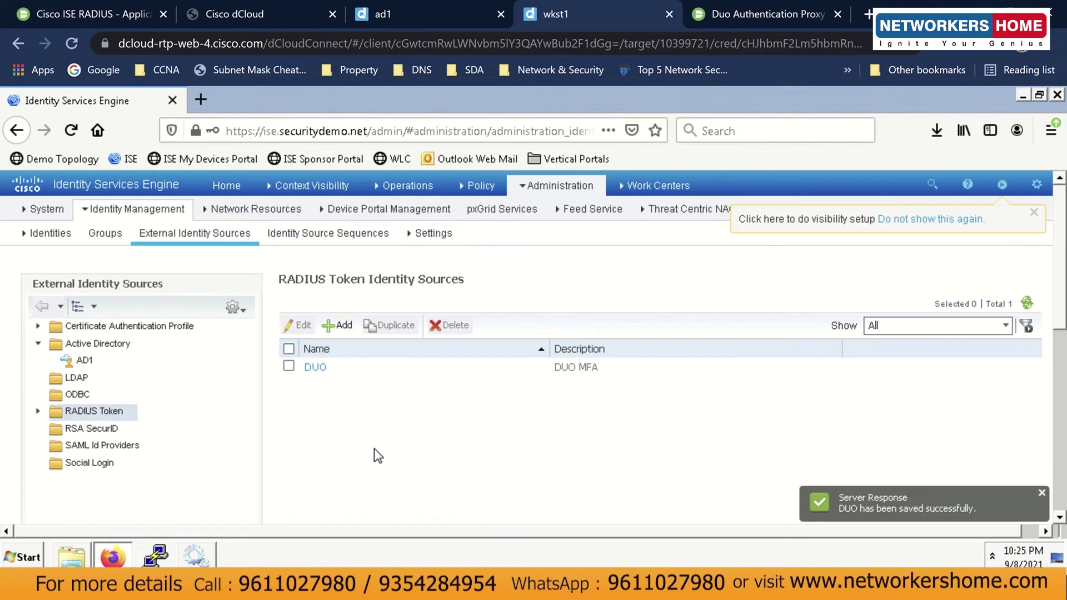
click(38, 412)
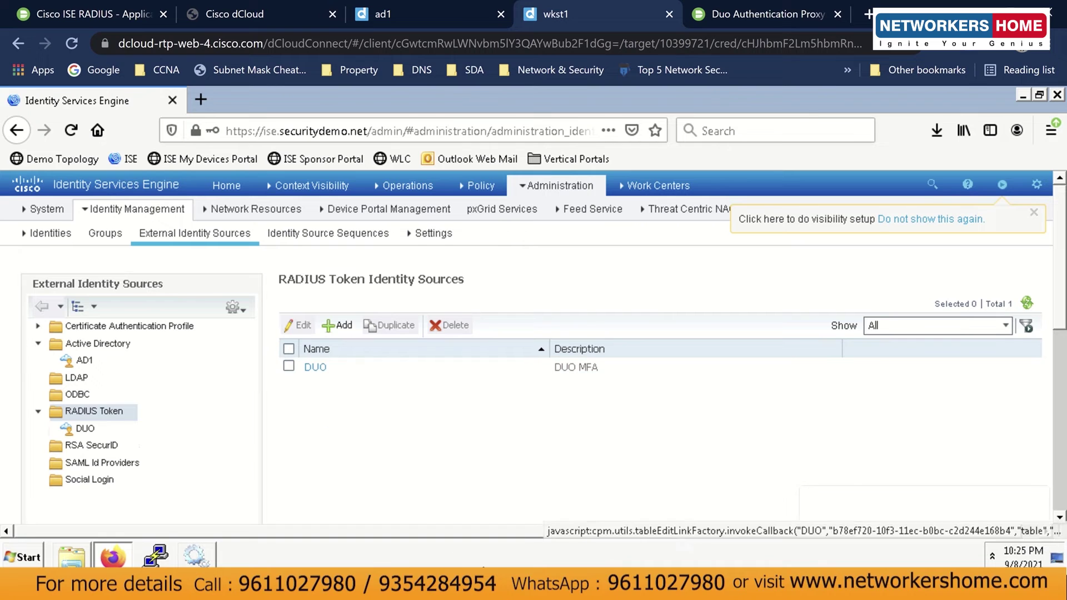
key(alt+Tab)
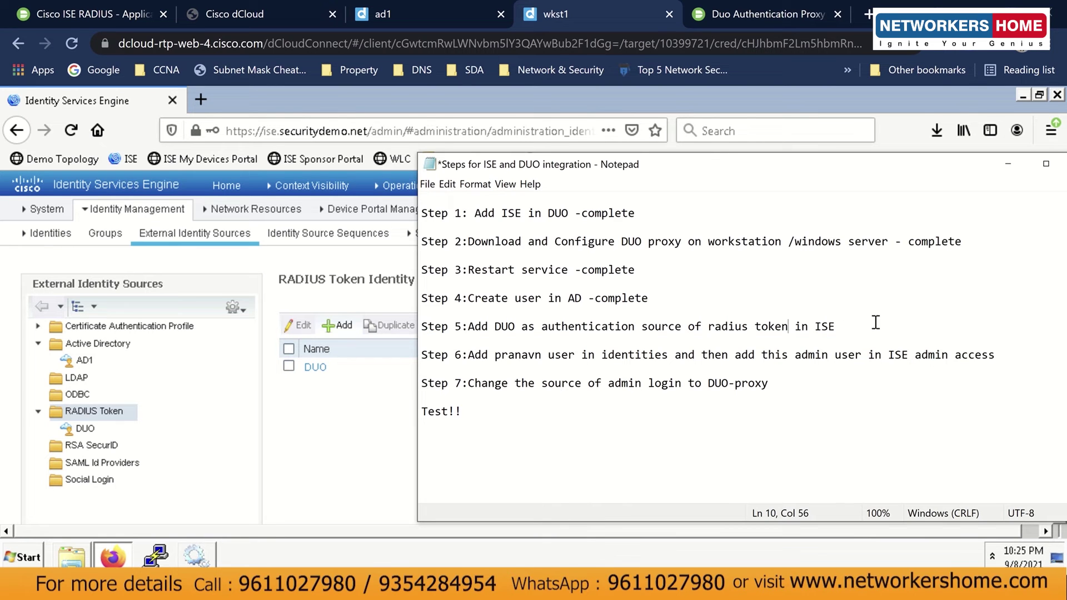
Append '- complete' to Step 5 in the notes and pick out the Step 6 username.
click(886, 333)
text(- complete)
drag(817, 173, 712, 165)
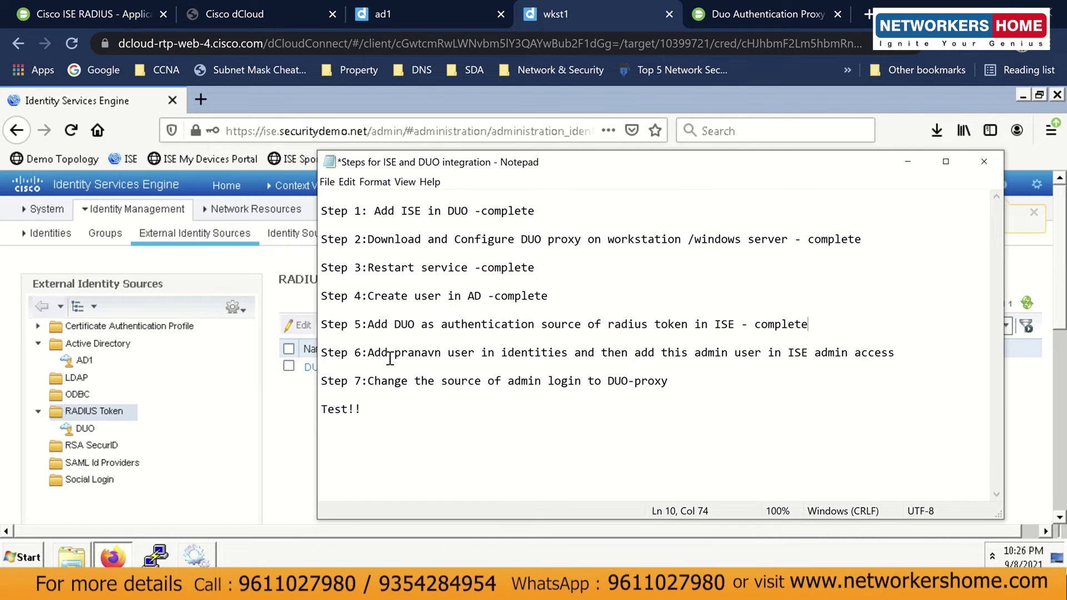
drag(394, 354, 441, 356)
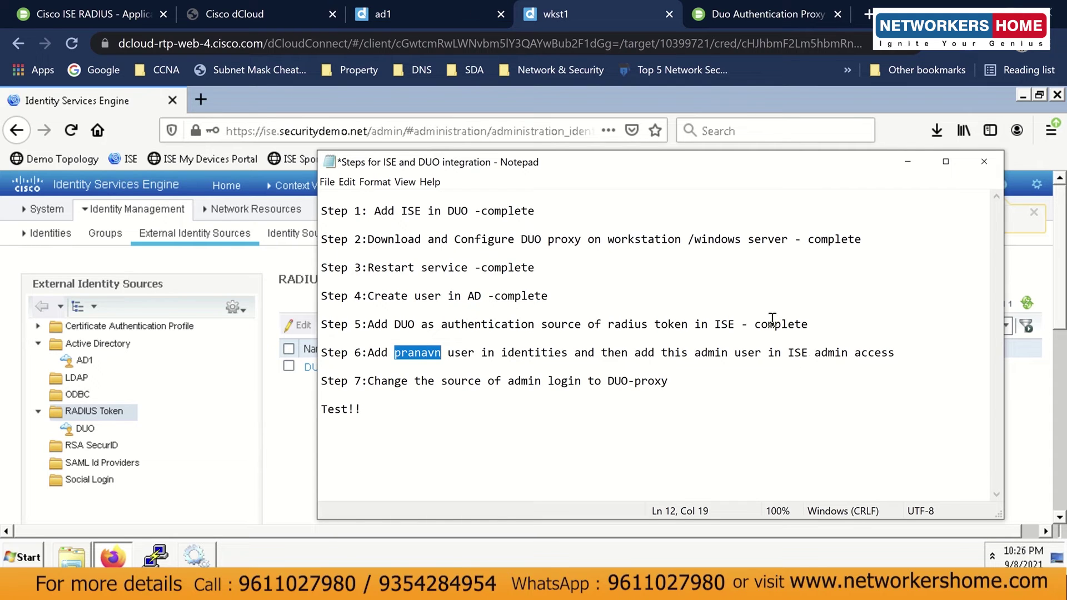
click(475, 4)
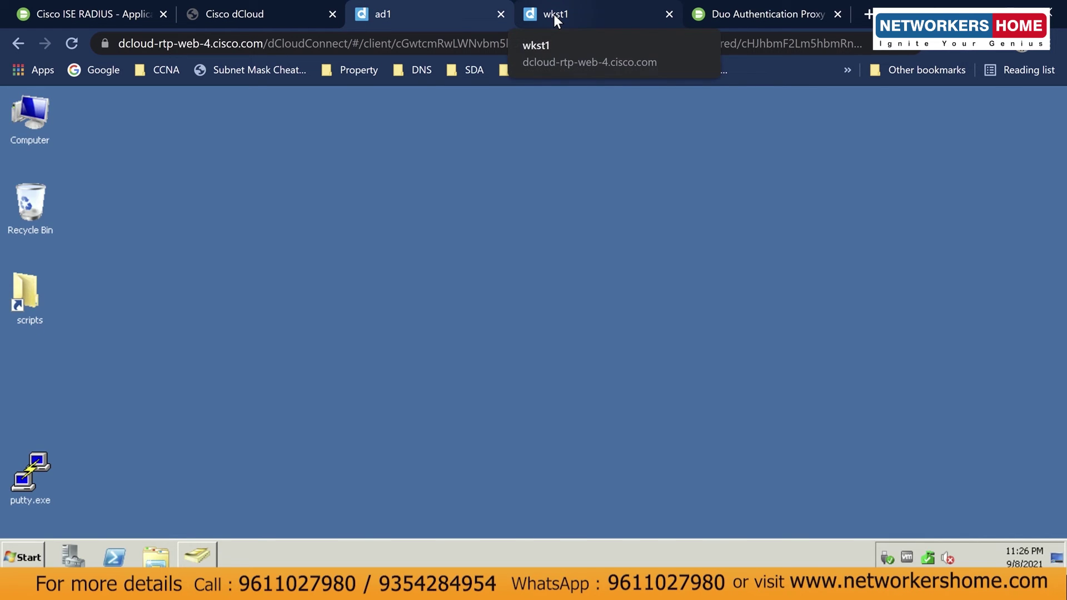
Go to Administration > Identity Management > Identities and start adding a network access user.
click(554, 14)
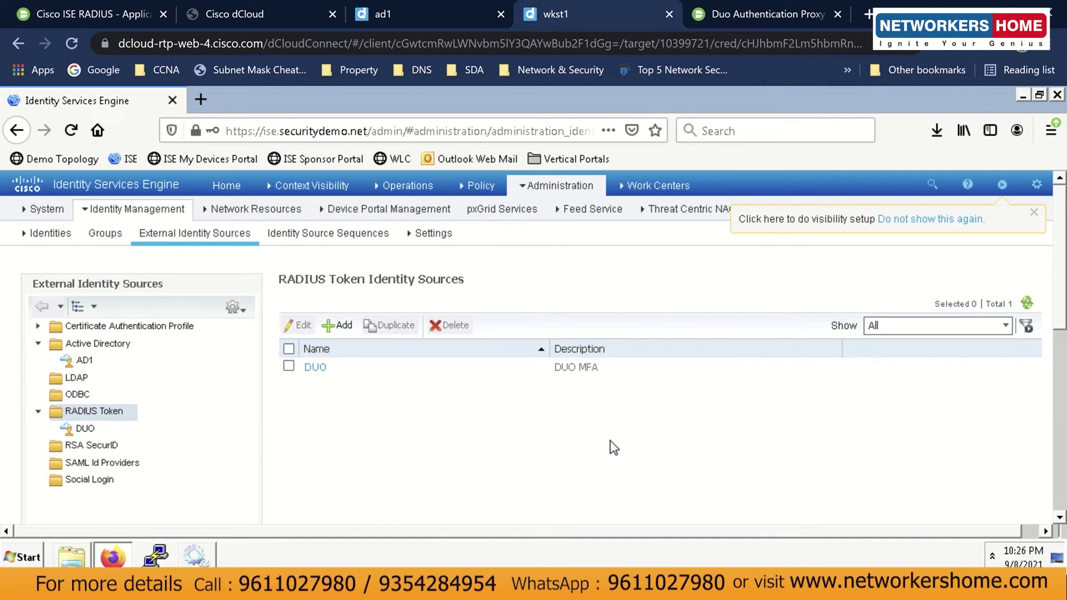
mouse_move(572, 176)
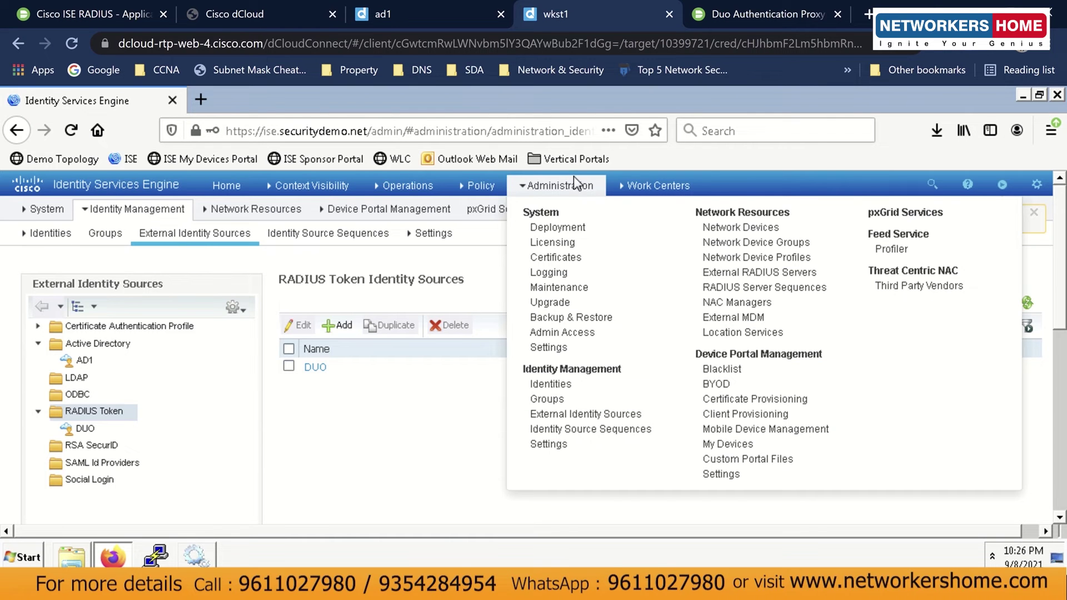
click(576, 390)
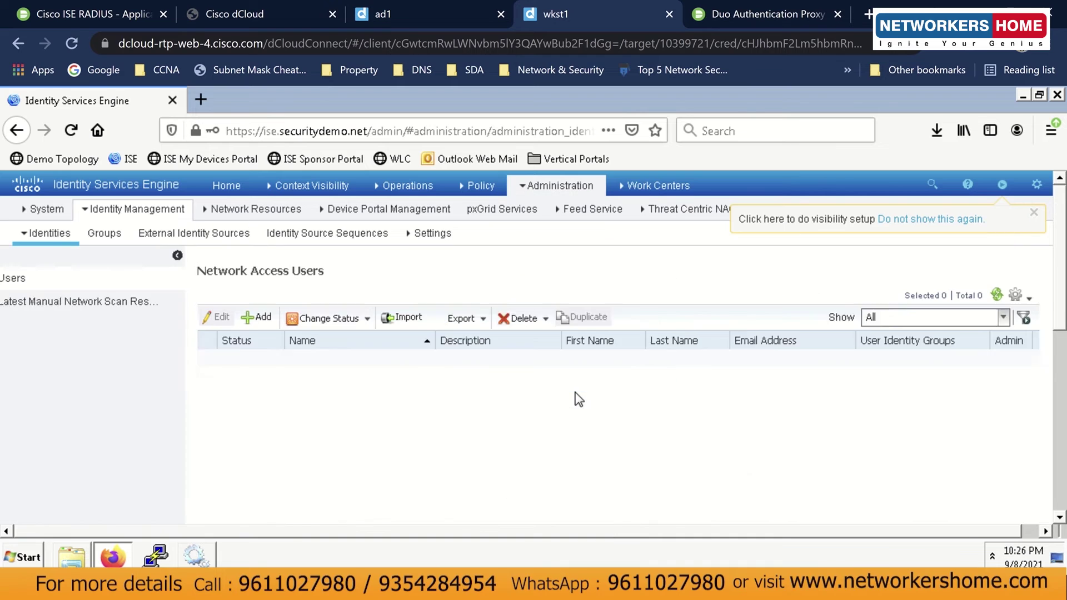
click(270, 324)
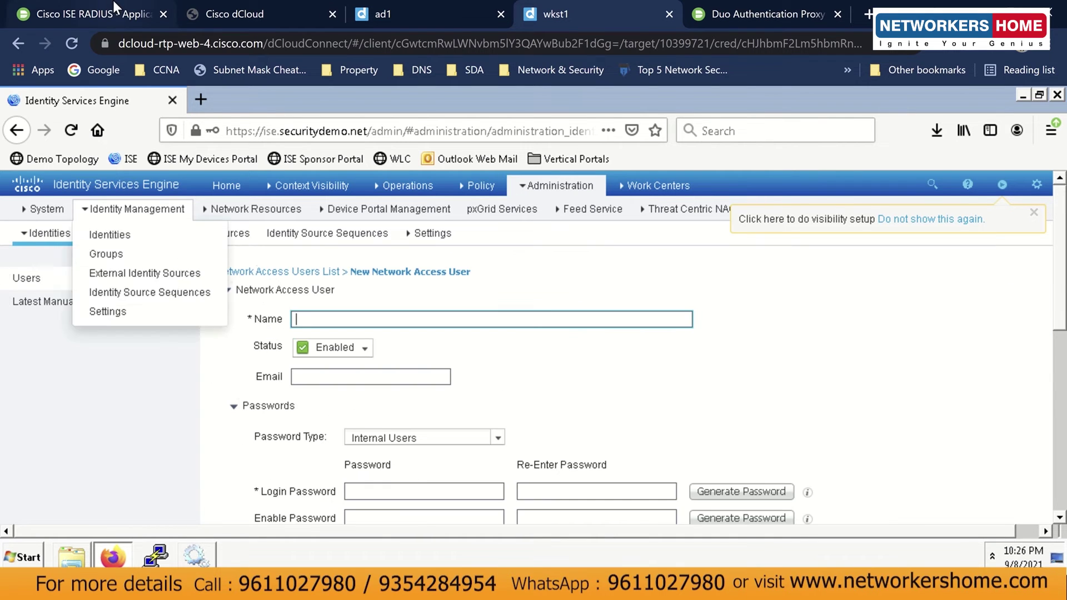
click(115, 8)
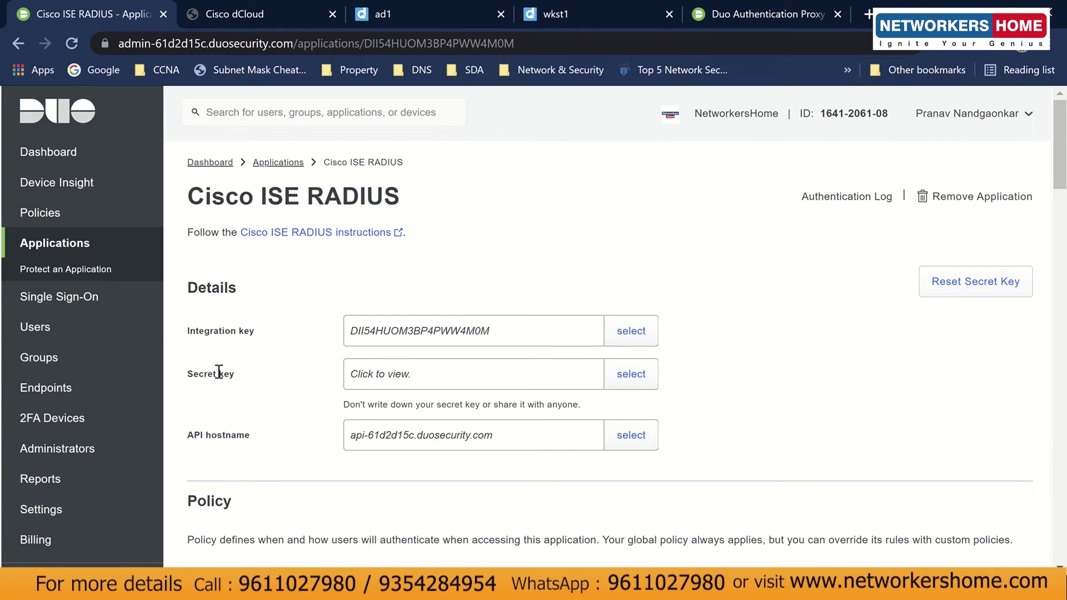
Open the only Duo user's details from the Duo Users list.
click(78, 340)
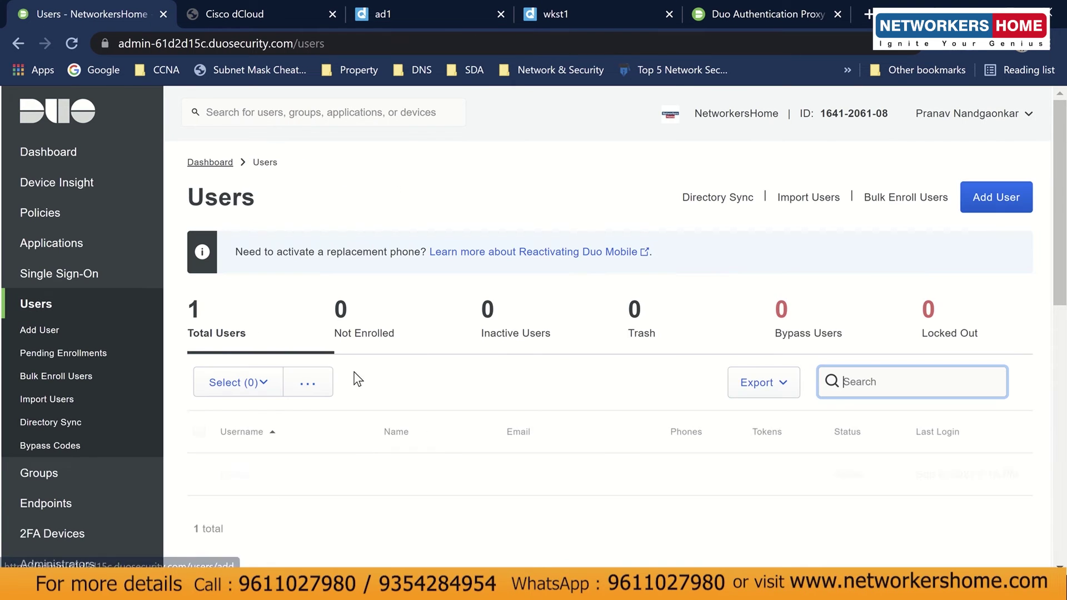
scroll(378, 379, down, 2)
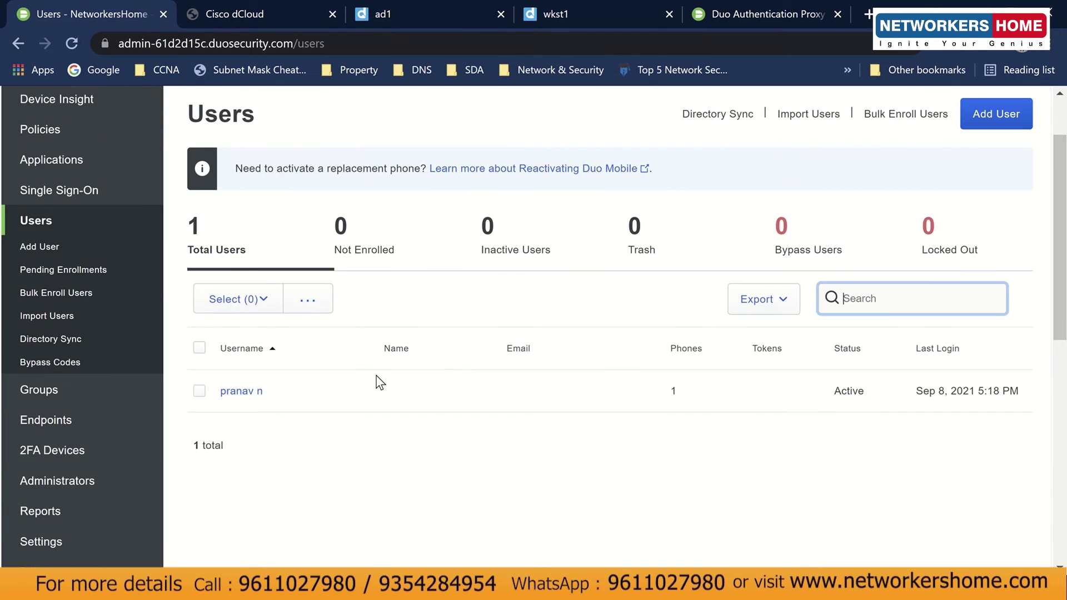
click(235, 393)
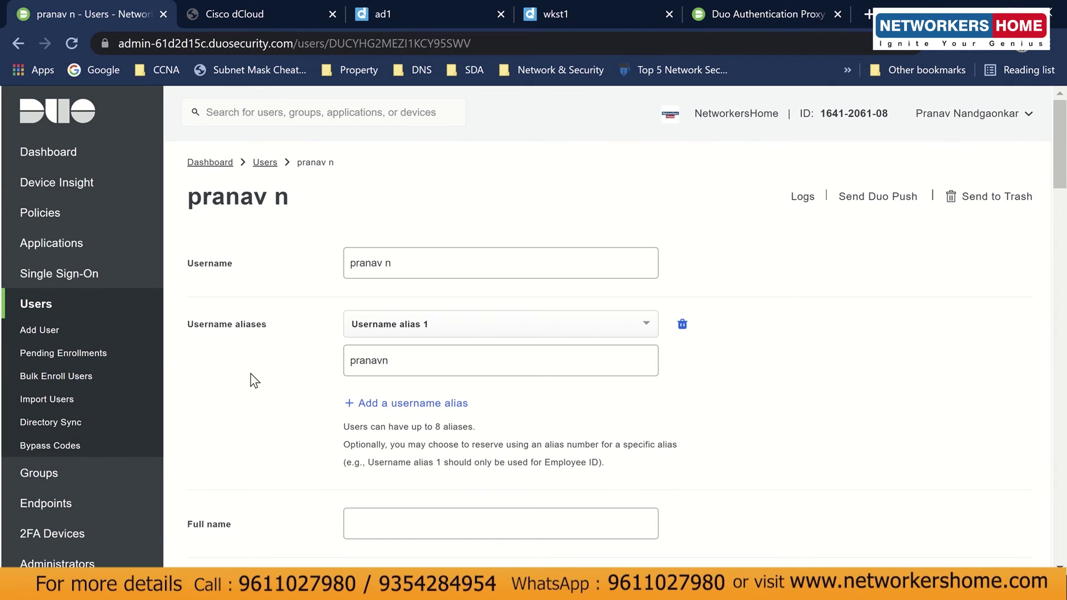
Select the Duo user's Username and username alias values for reference.
click(400, 360)
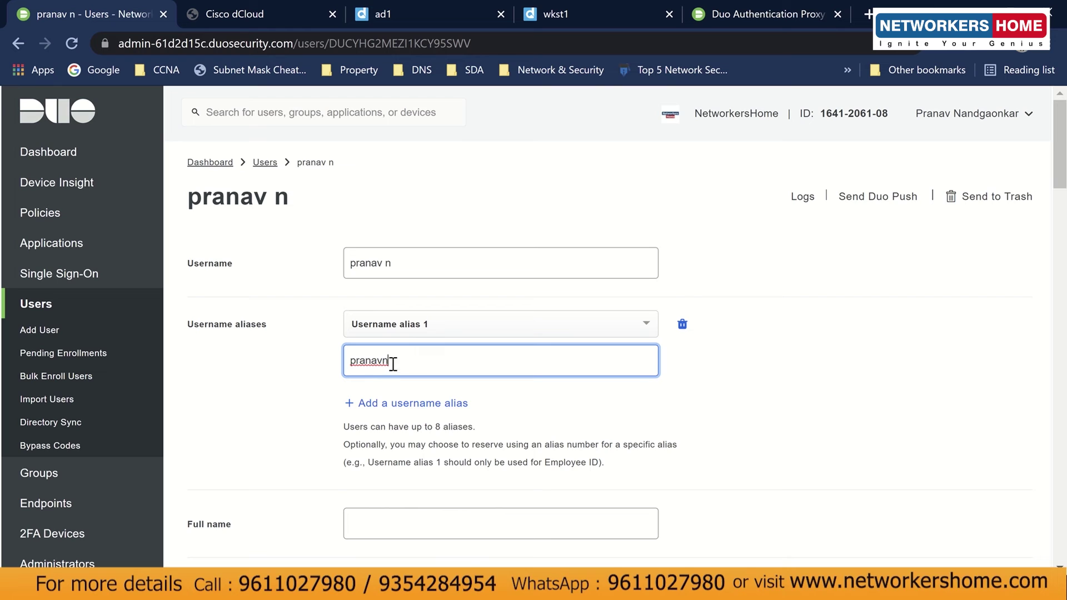
drag(393, 364, 351, 360)
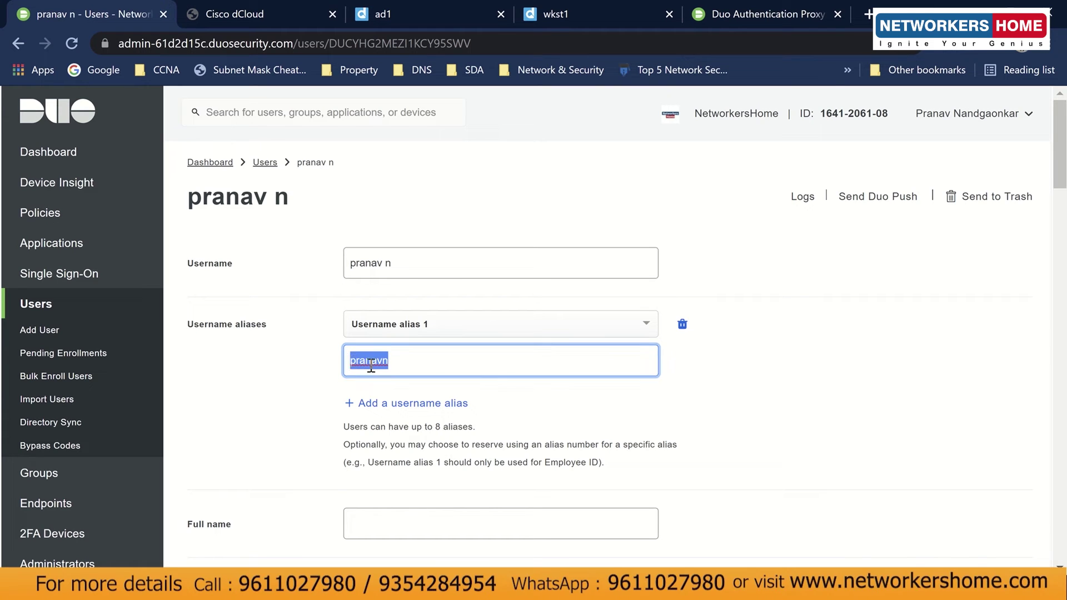
click(393, 362)
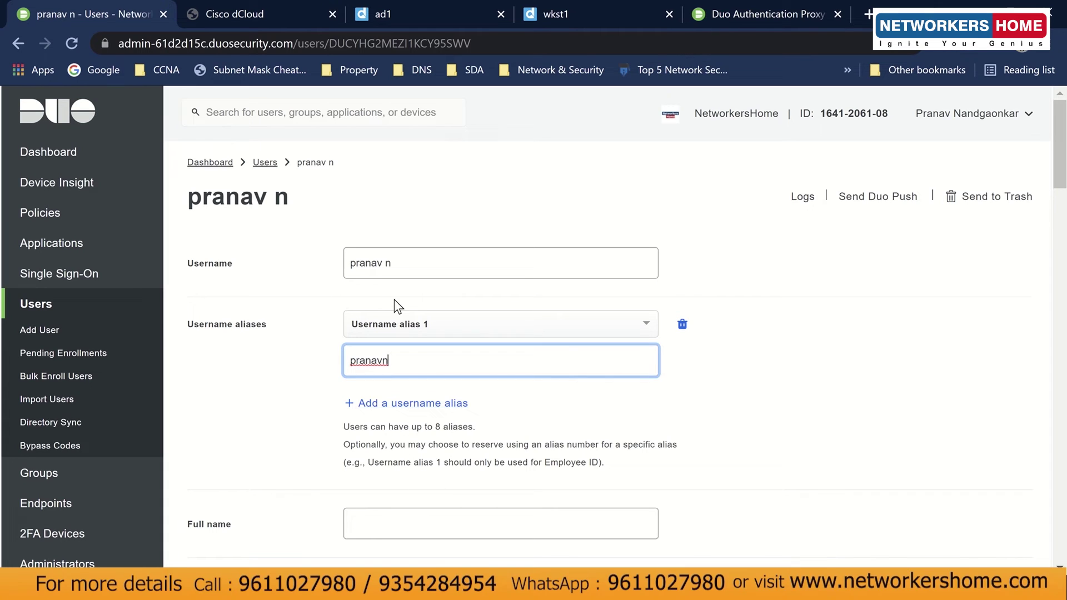
click(399, 262)
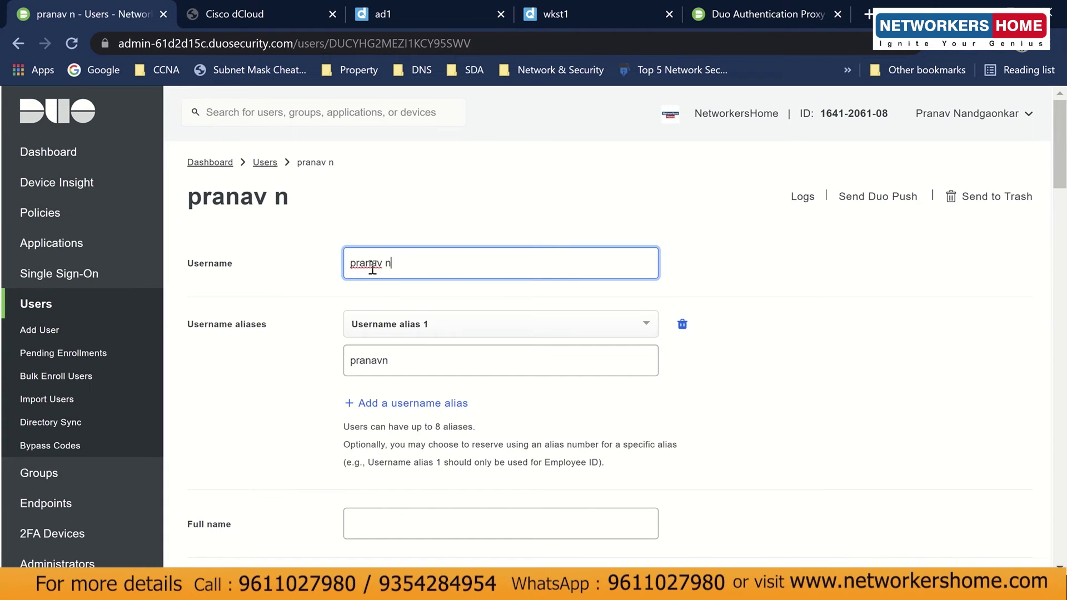
drag(410, 264, 346, 259)
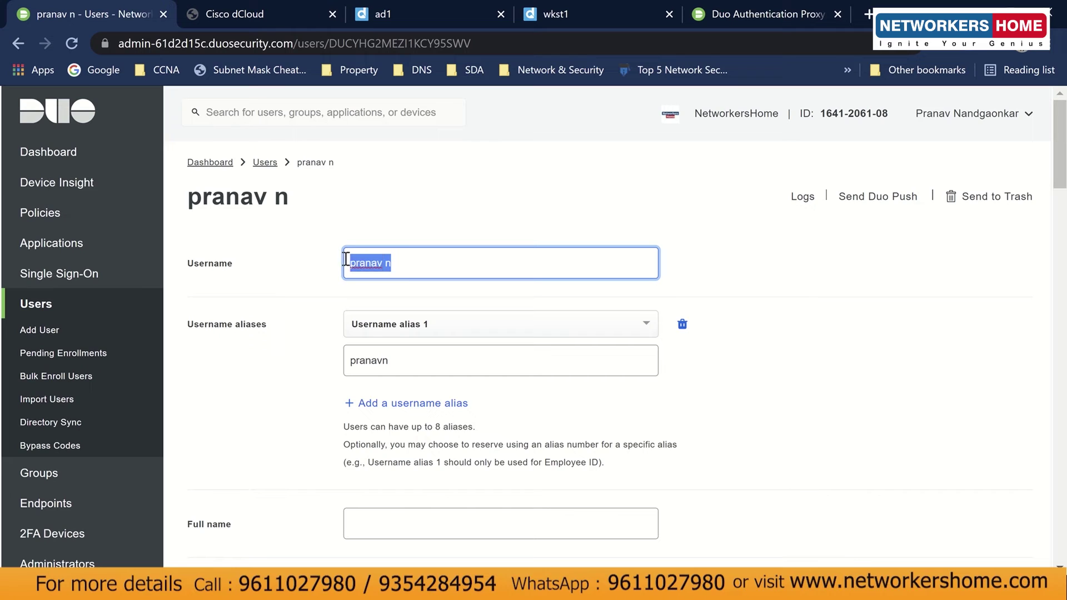
click(327, 282)
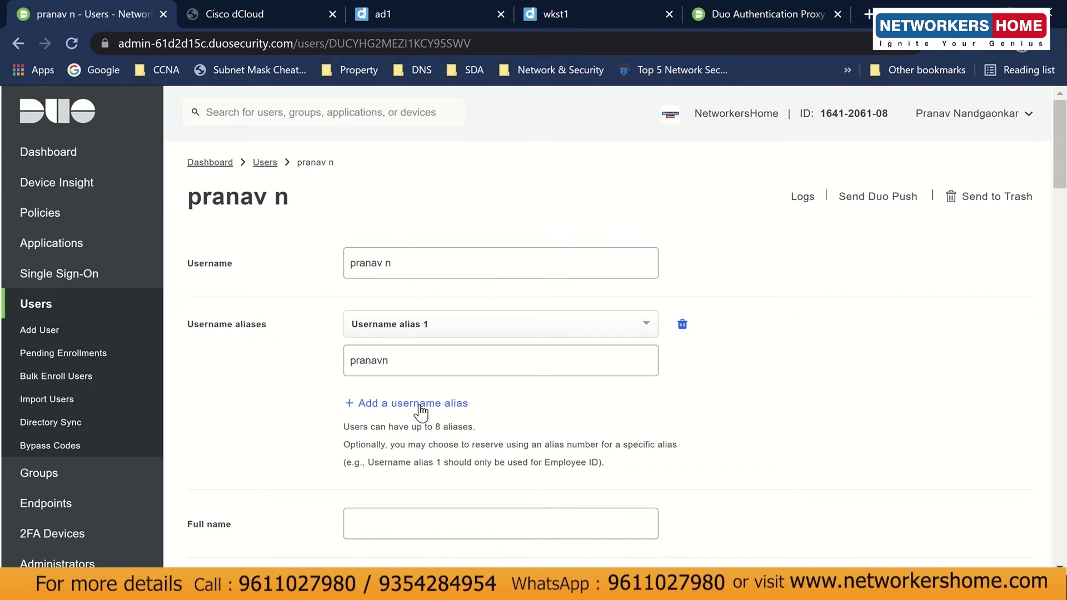
drag(396, 361, 350, 367)
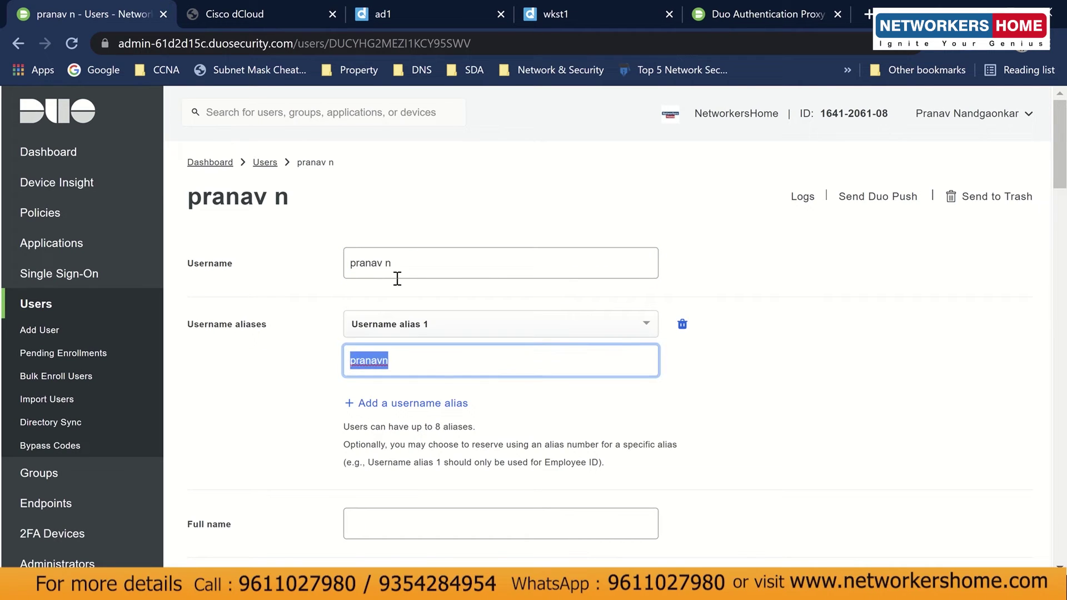
click(336, 355)
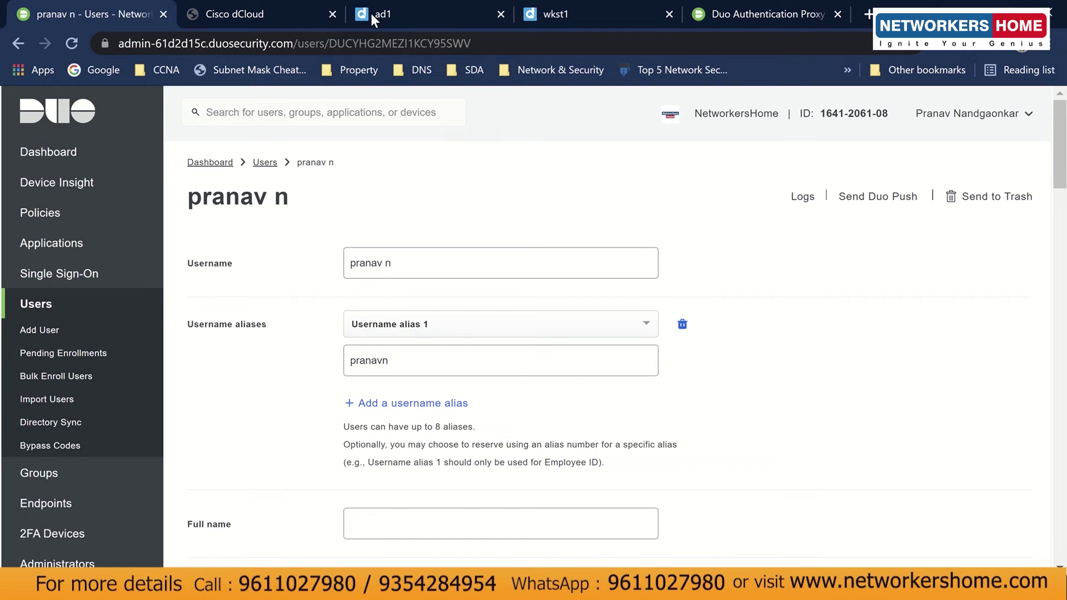
click(551, 17)
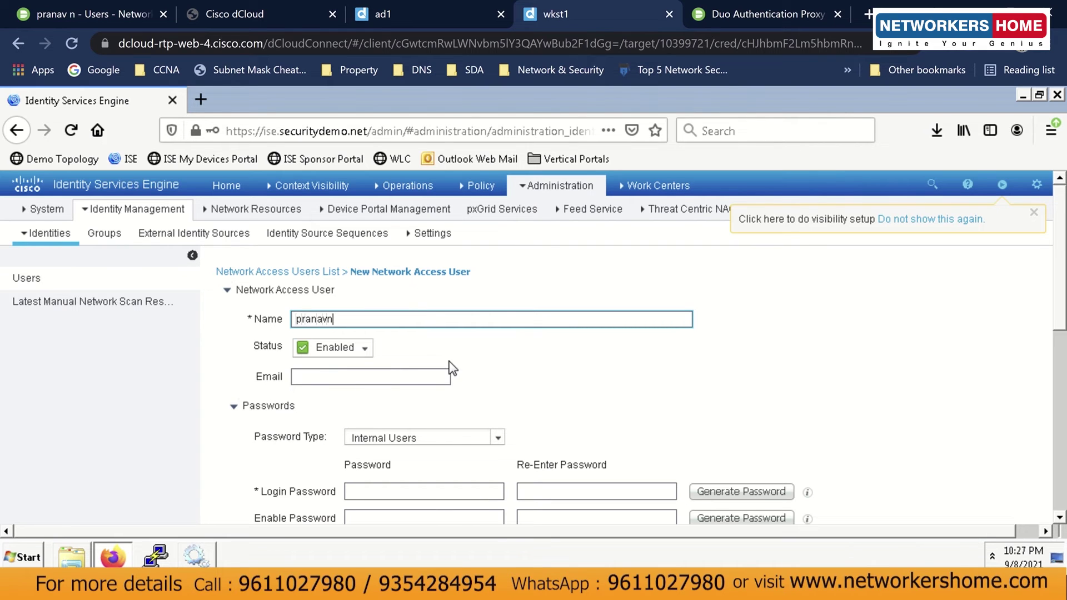
Set the new network access user's Password Type to DUO and submit it.
scroll(444, 350, down, 8)
scroll(445, 350, up, 8)
click(460, 438)
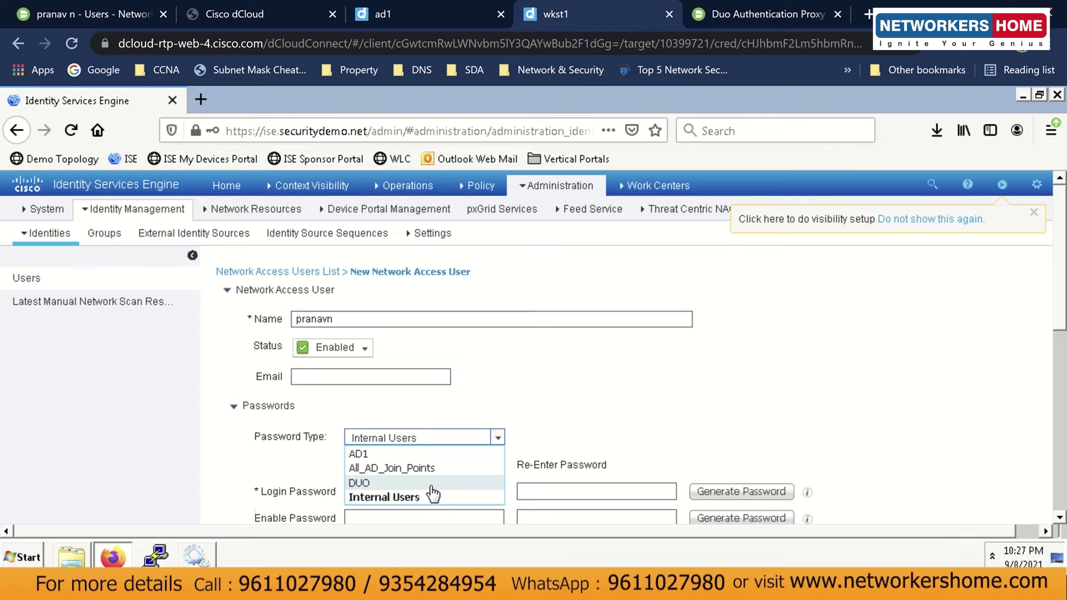
click(432, 485)
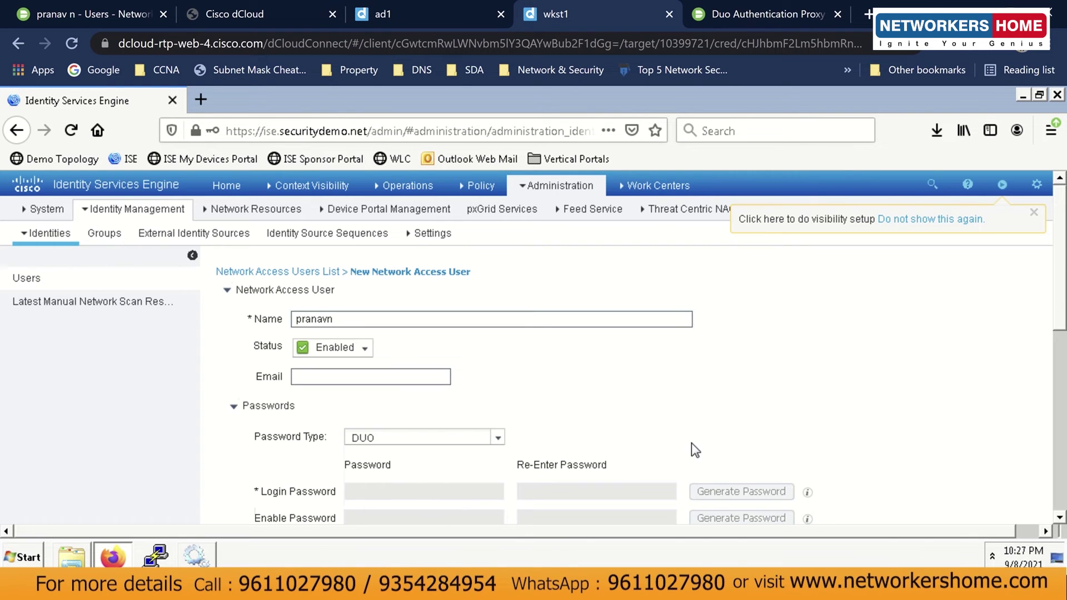
drag(1060, 304, 1064, 483)
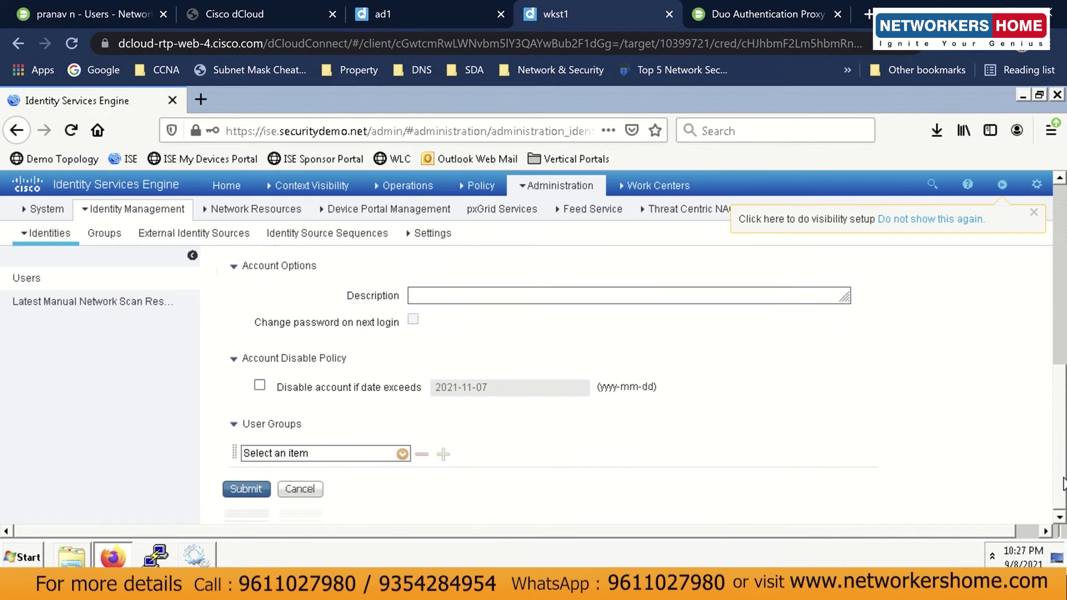
click(247, 490)
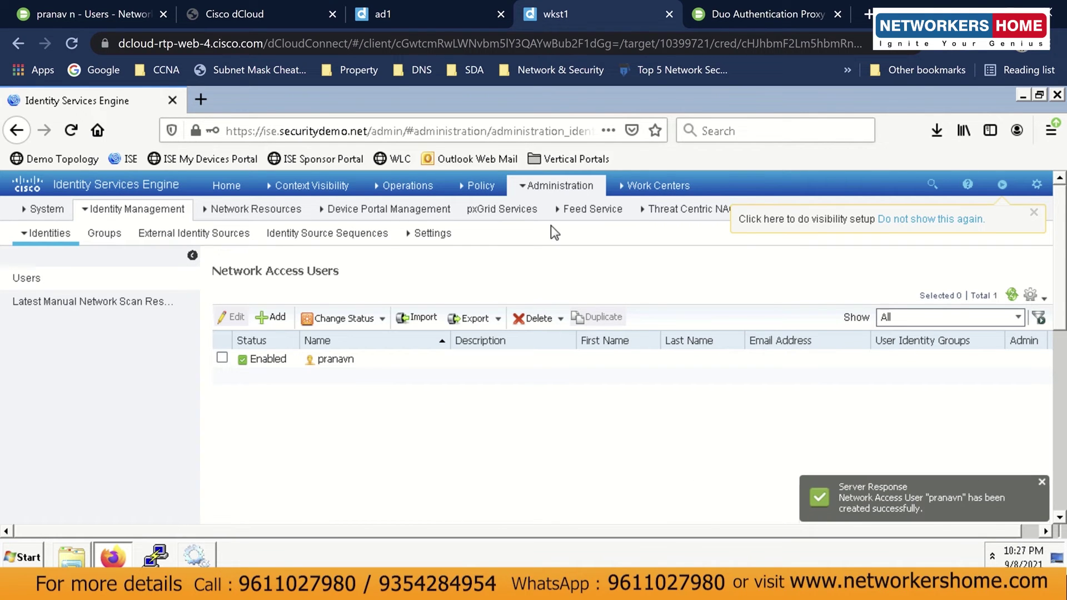
mouse_move(572, 187)
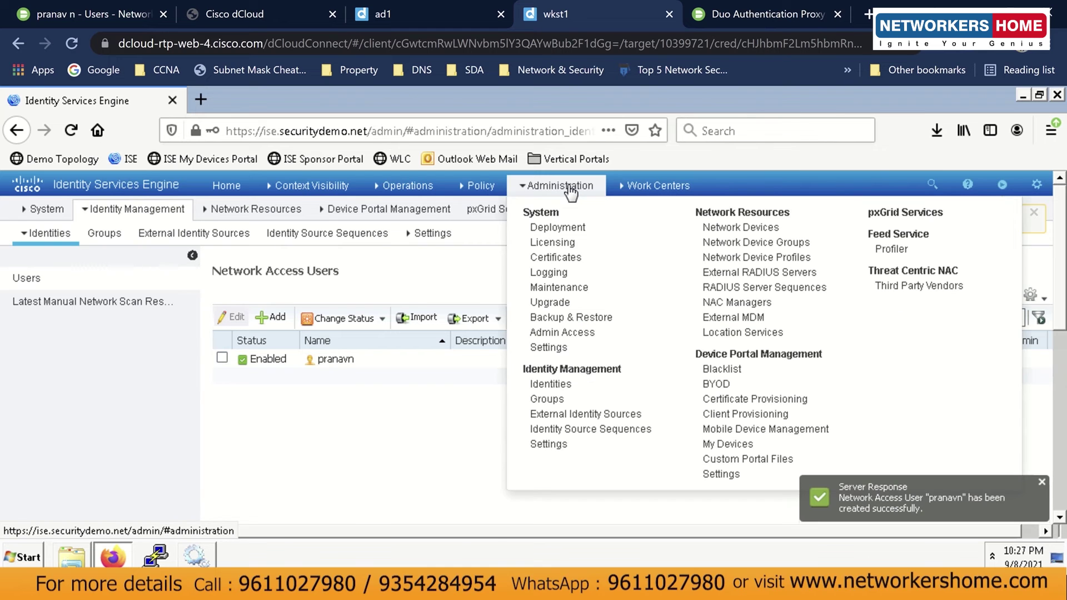
key(alt+Tab)
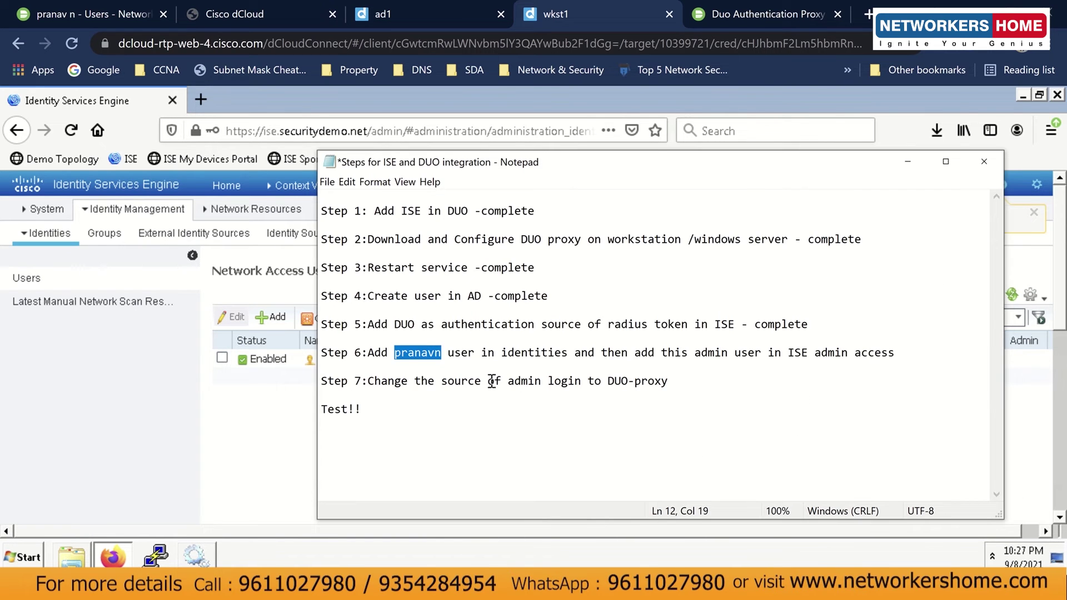
double_click(569, 353)
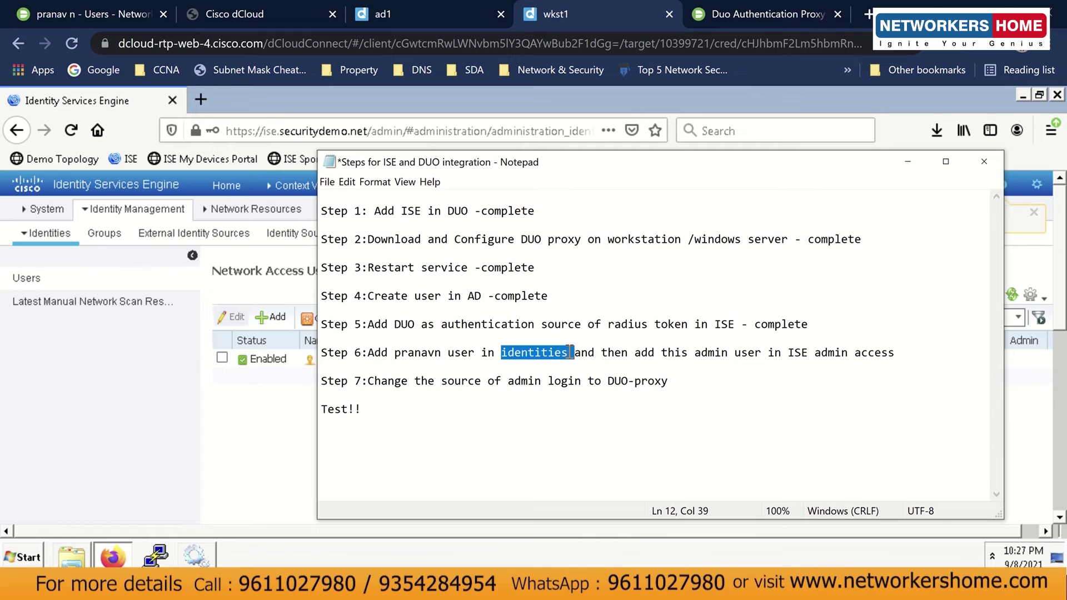
click(684, 352)
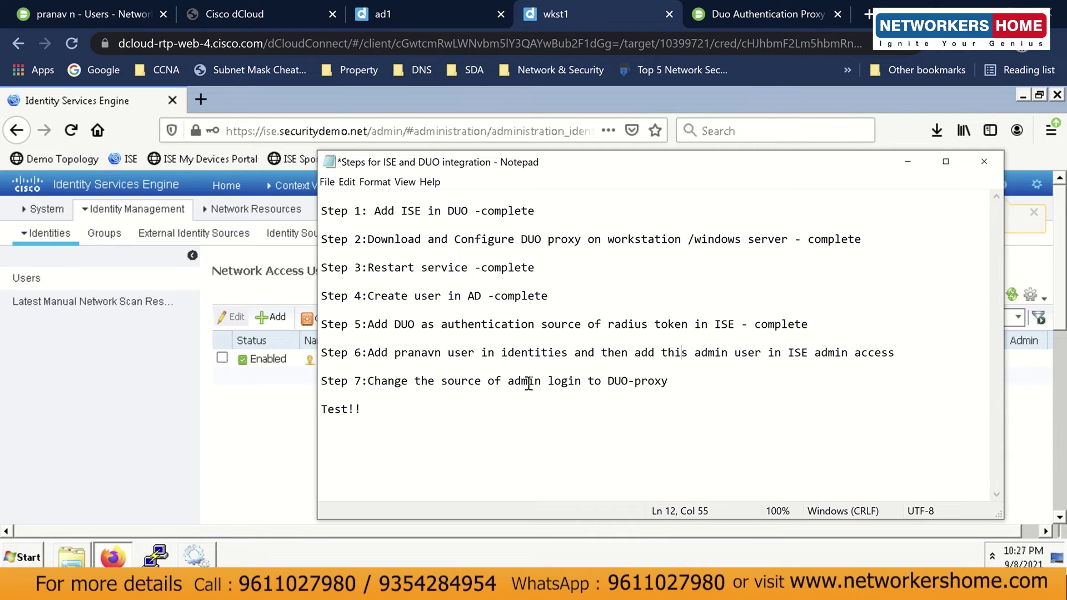
click(297, 418)
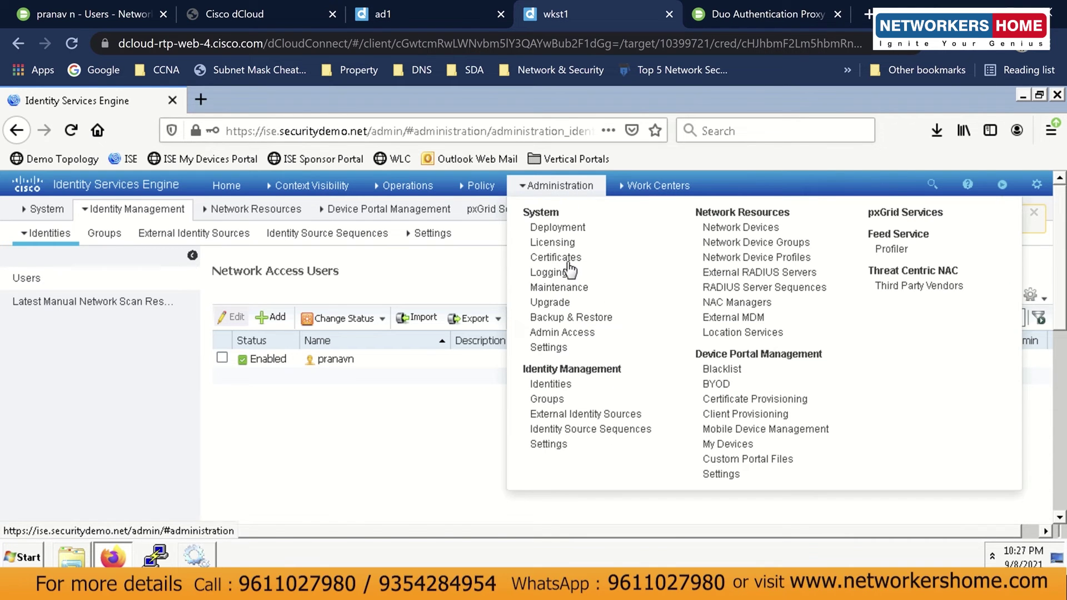
In Admin Access > Administrators, add an admin user based on the new network access user.
click(576, 332)
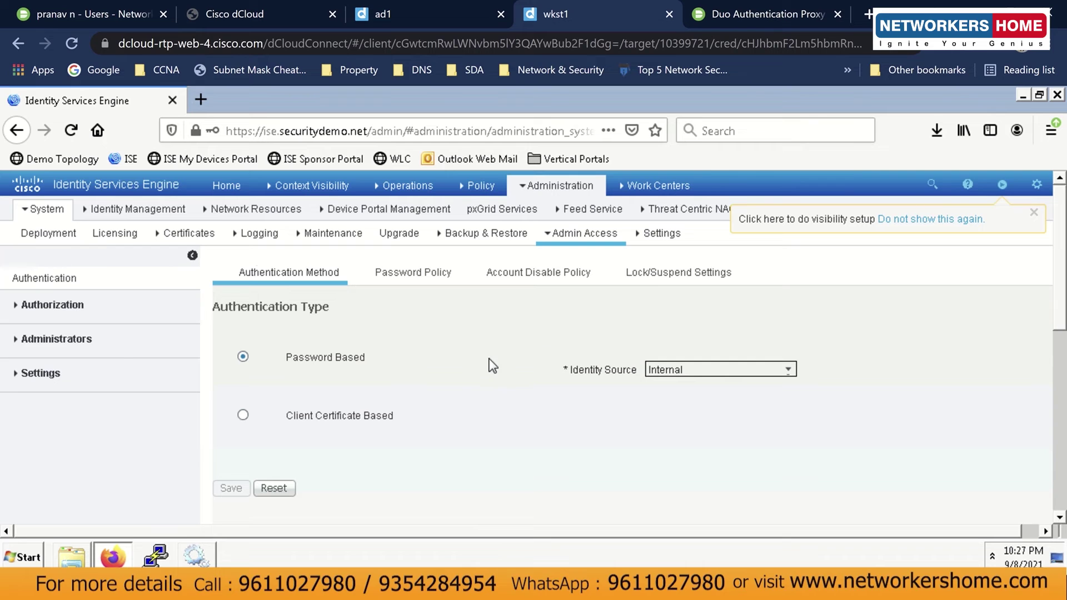
click(116, 350)
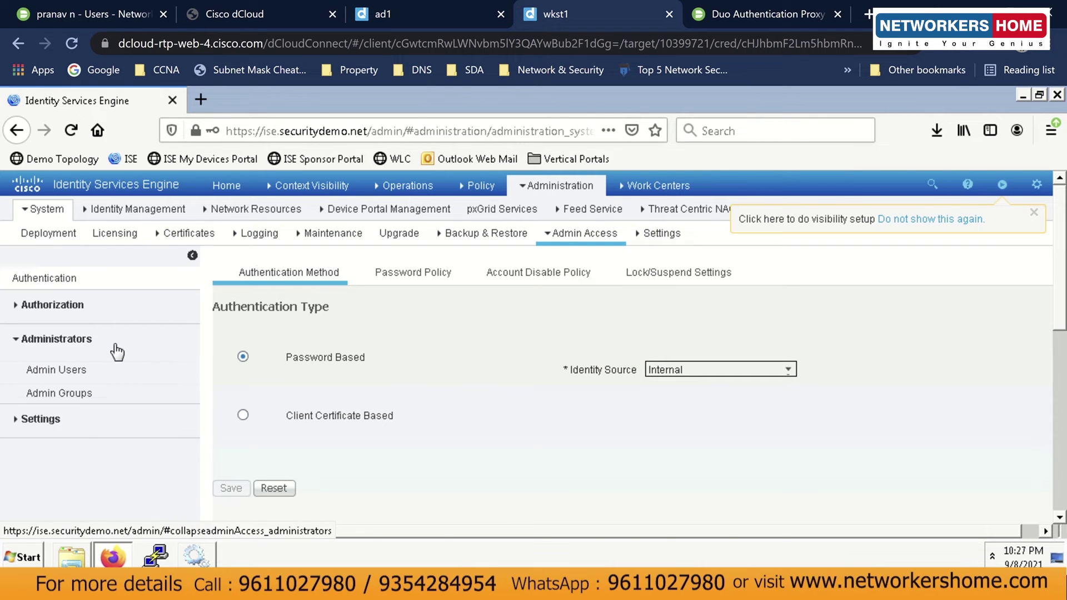
click(94, 371)
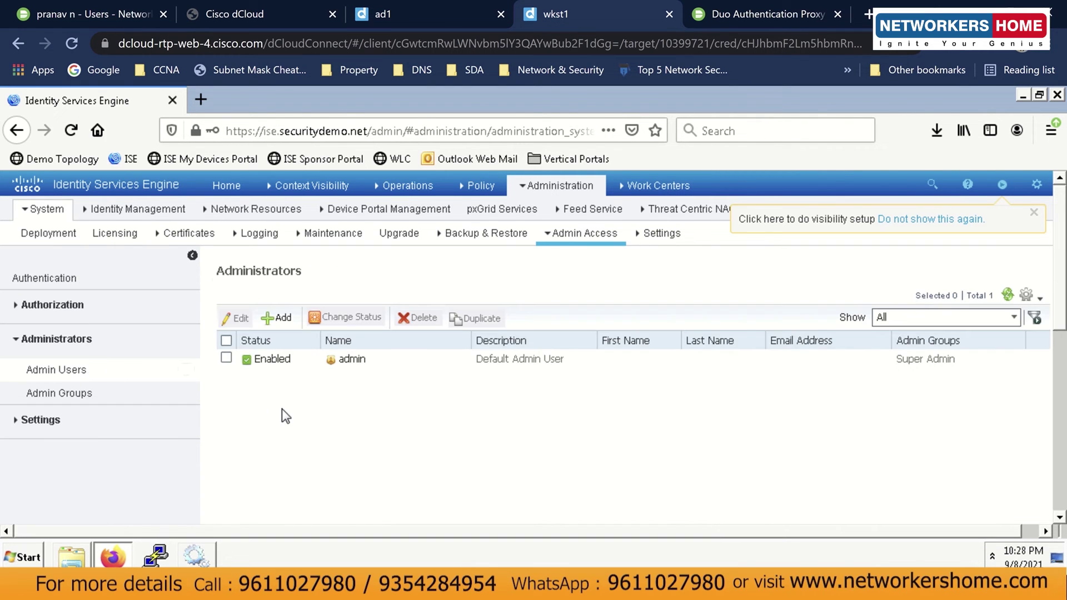
click(282, 319)
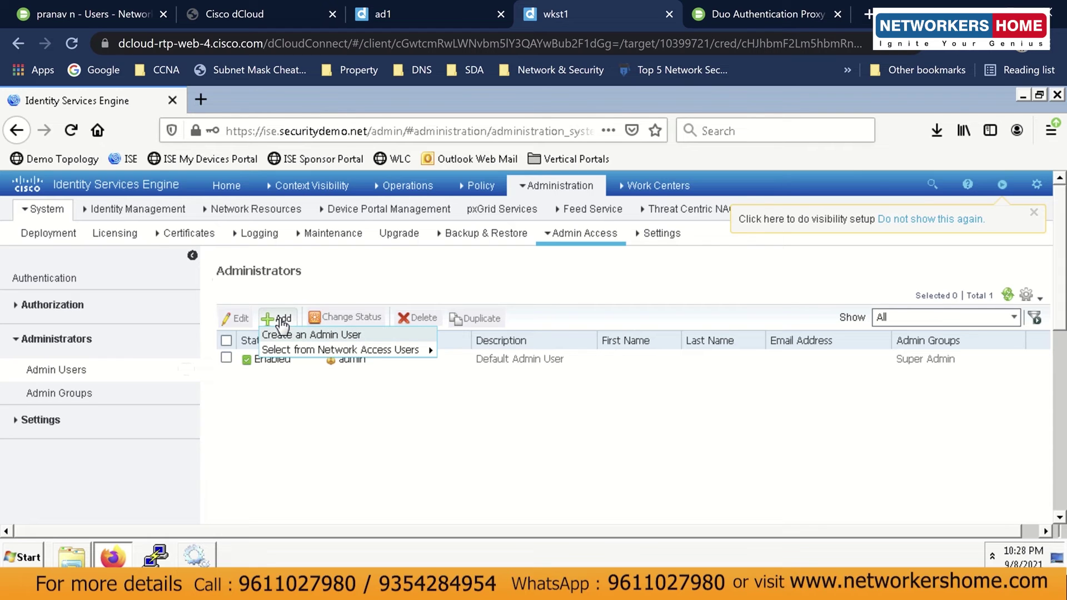
mouse_move(396, 352)
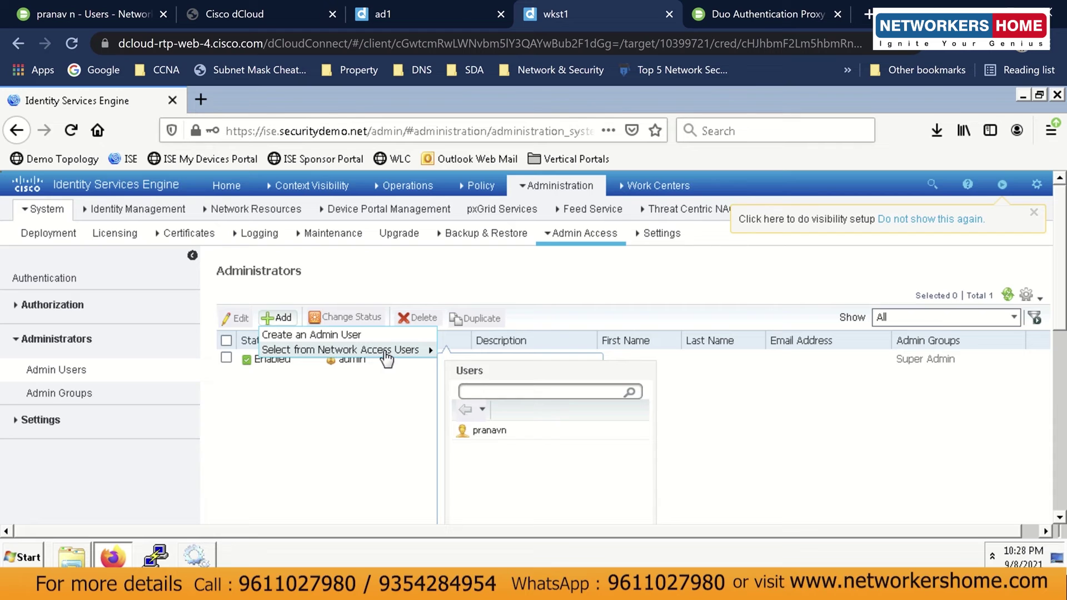
click(483, 435)
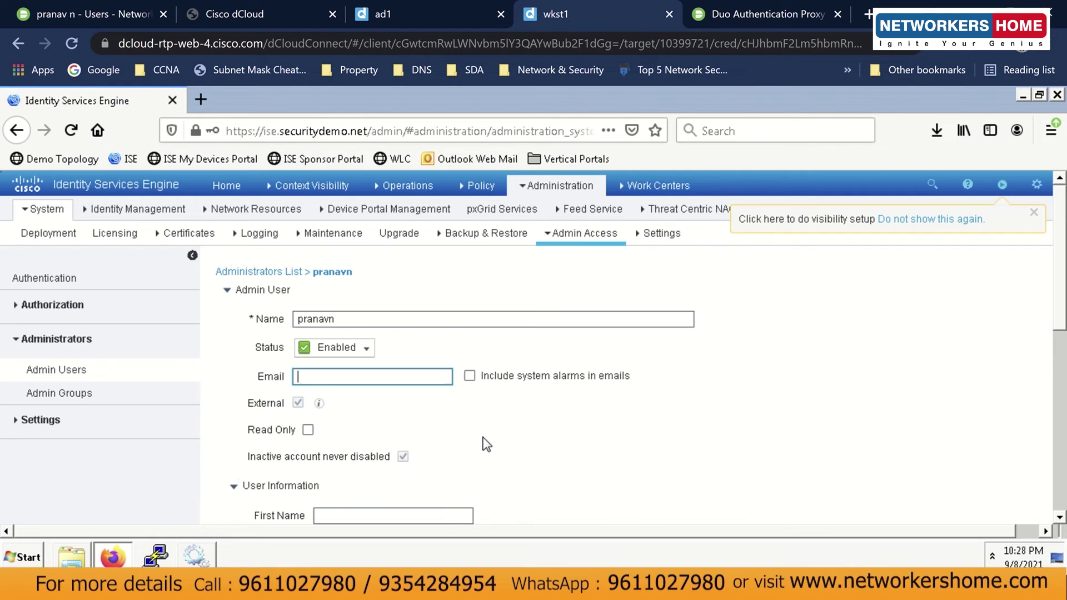
click(531, 433)
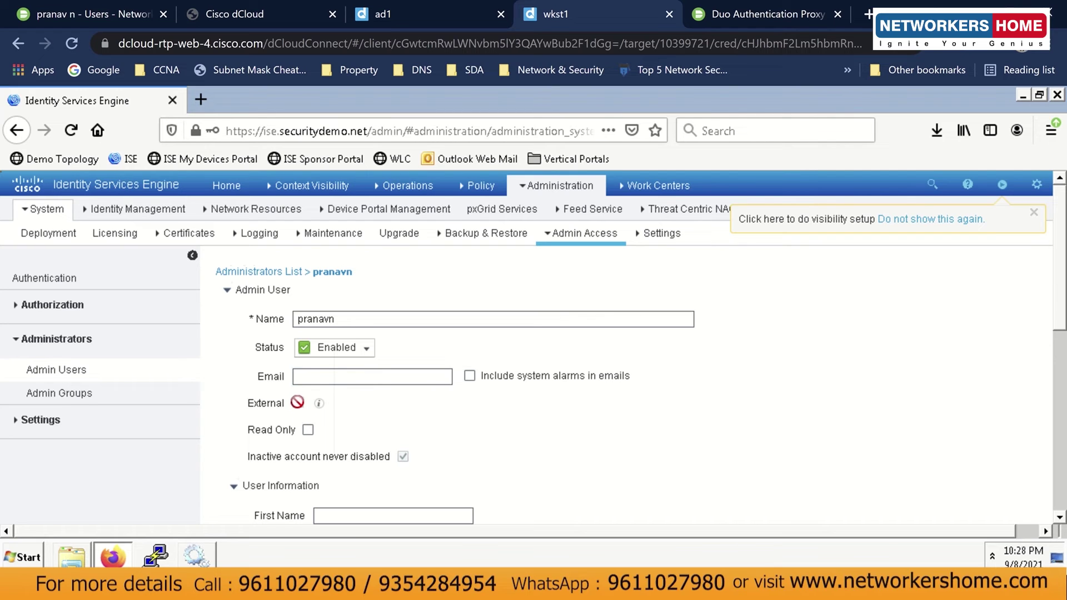
Fill in the new admin's first name.
mouse_move(320, 406)
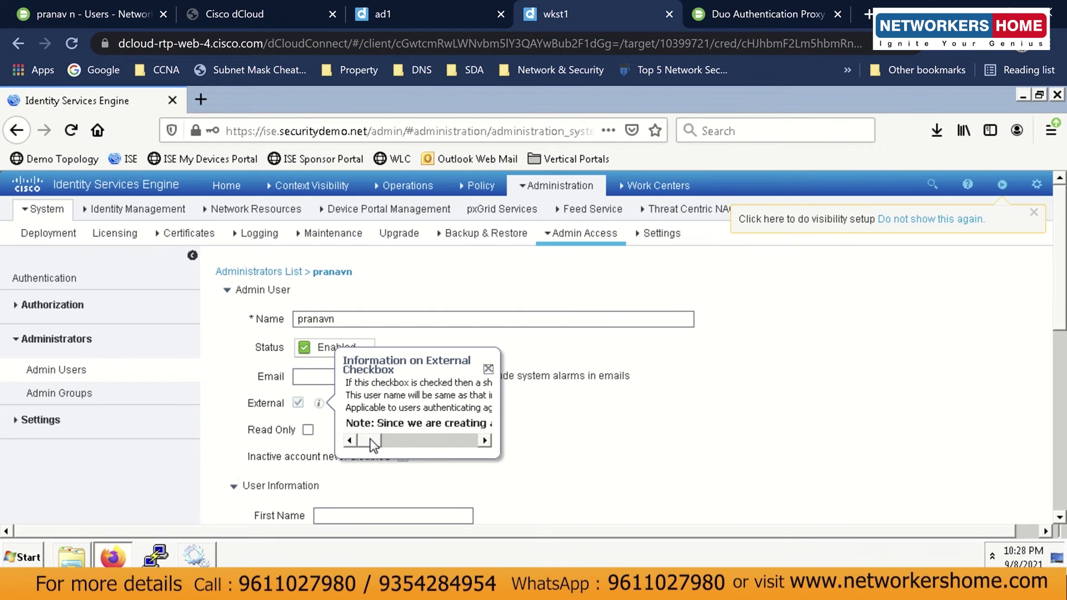
drag(398, 435, 475, 441)
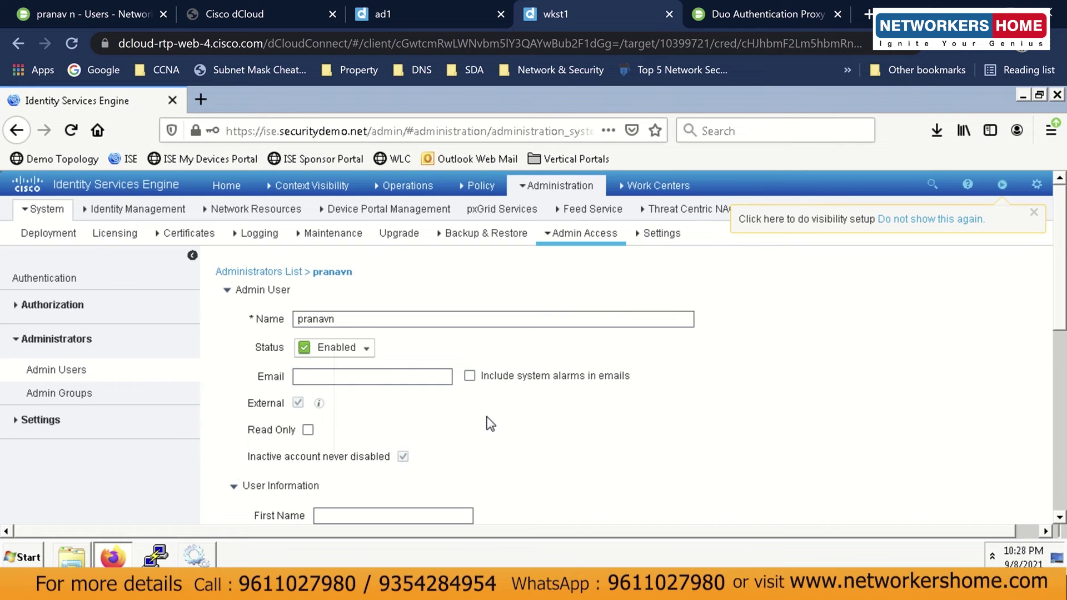
scroll(487, 417, down, 5)
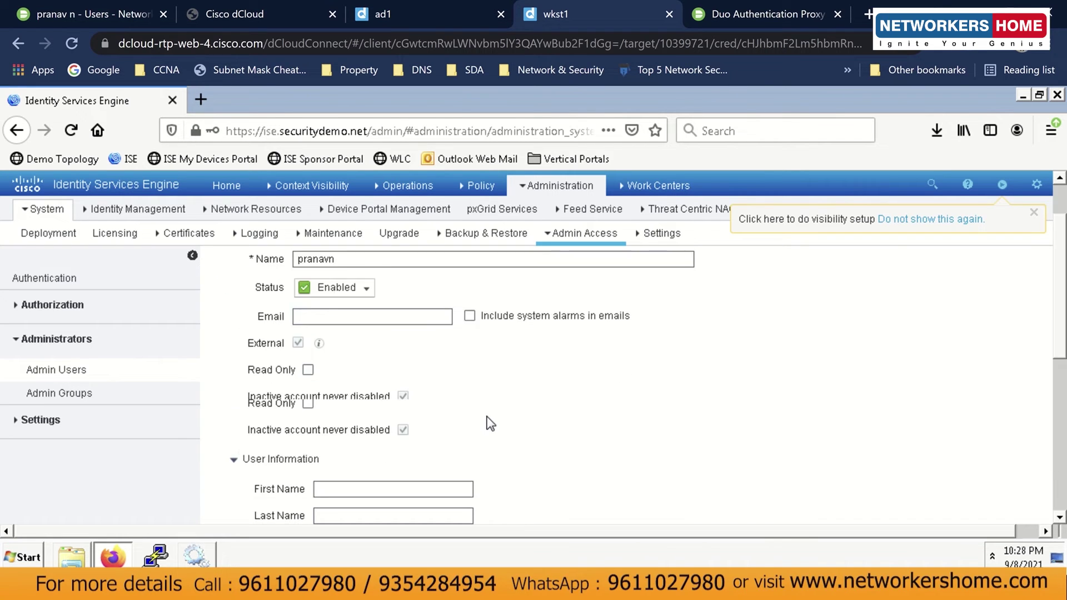
scroll(487, 417, up, 5)
click(394, 515)
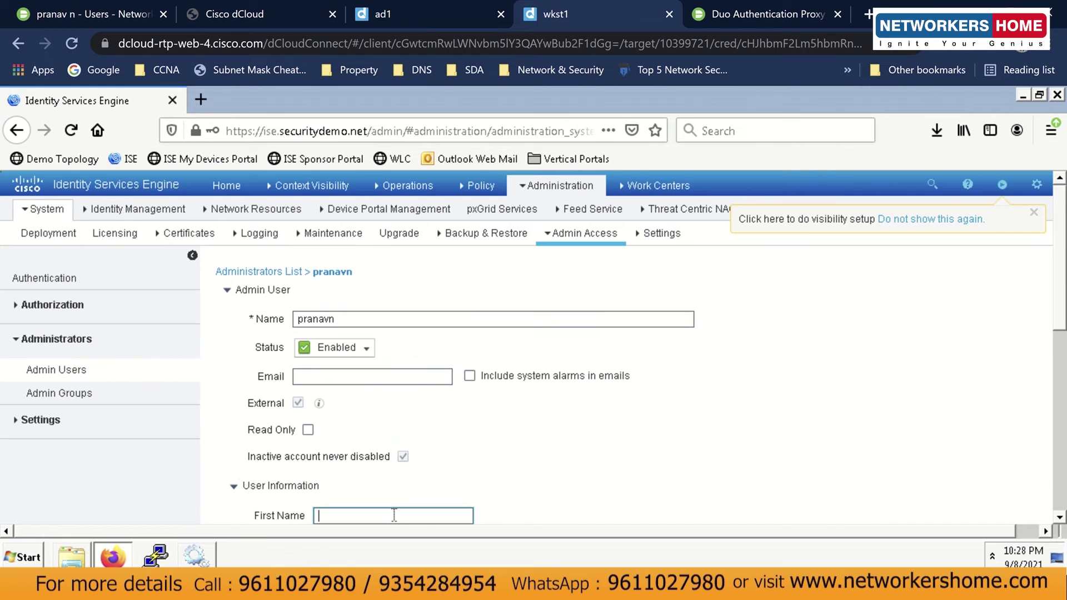
text(Pranav)
Put the new admin in the Super Admin group and save the user.
scroll(1062, 397, down, 3)
scroll(1062, 398, down, 6)
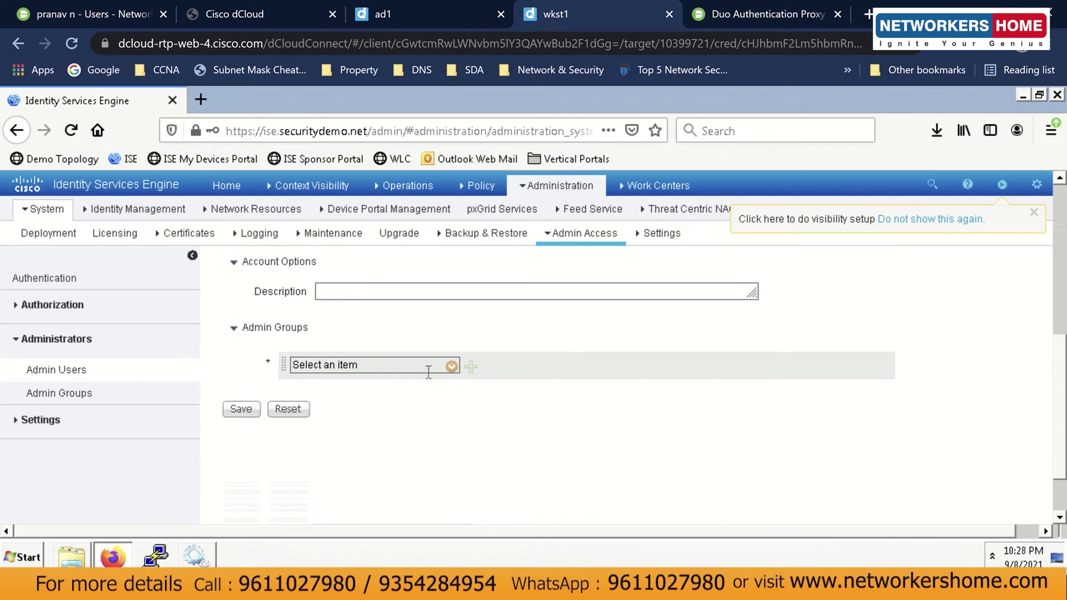
click(452, 366)
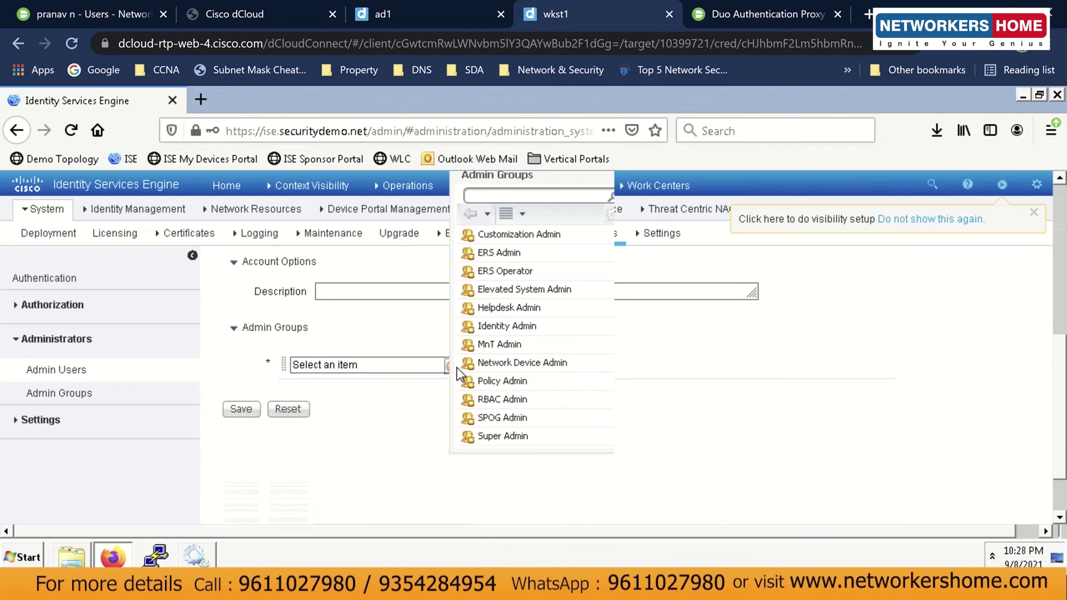
scroll(528, 369, down, 1)
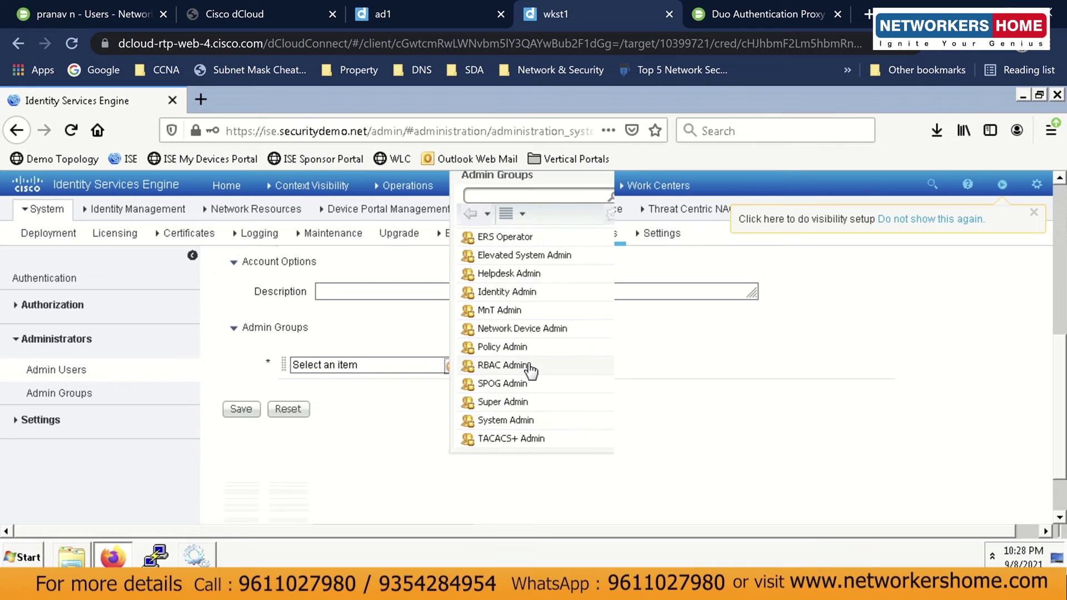
click(525, 406)
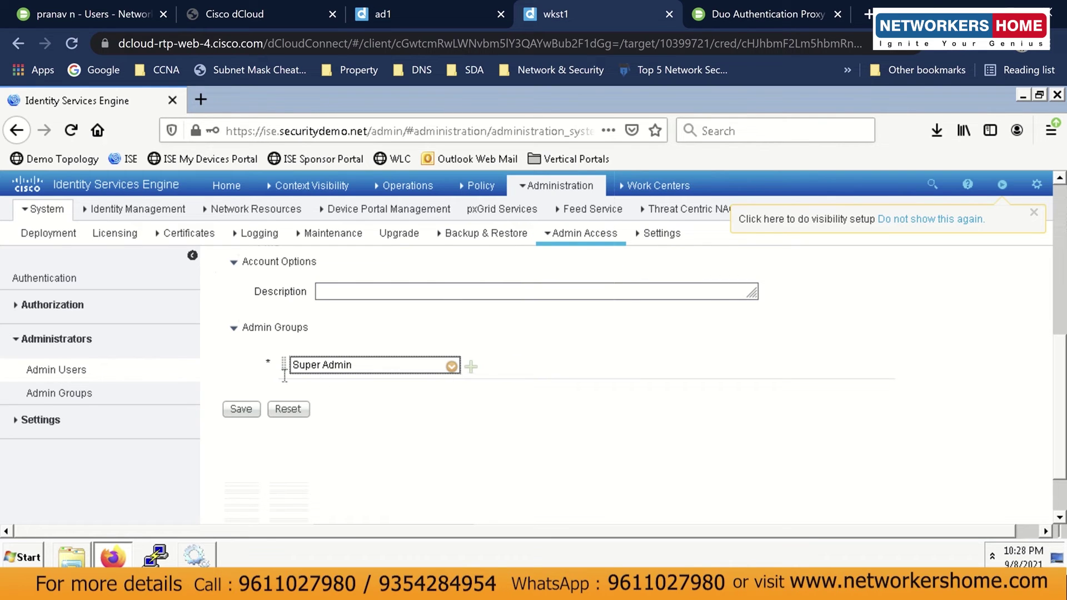
click(248, 402)
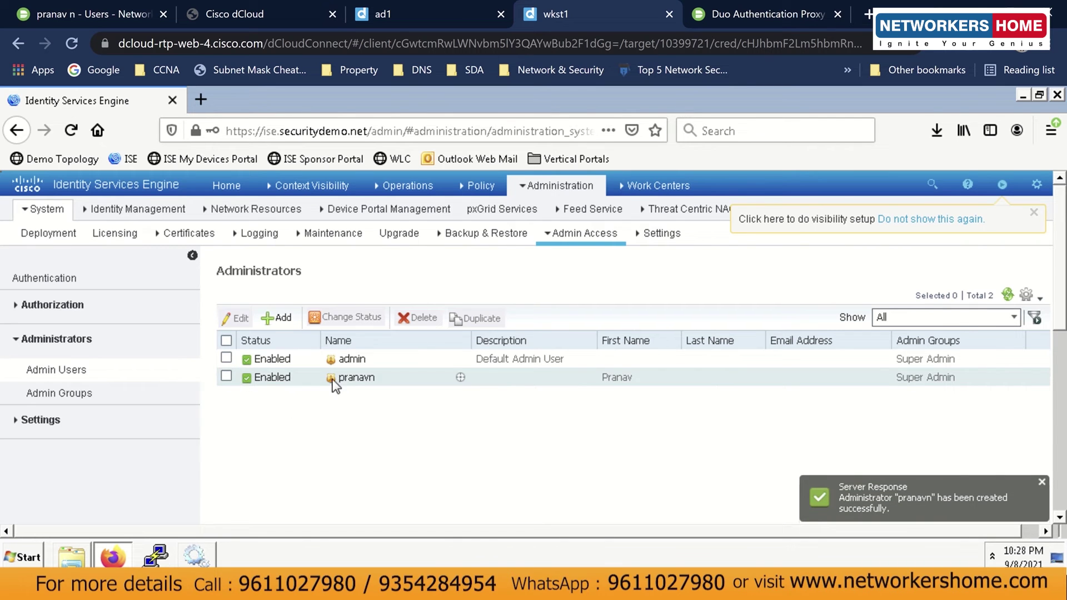
Mark Step 6 complete in the integration notes and return to the ISE Administrators list.
click(533, 587)
click(912, 360)
click(912, 352)
text(- complete)
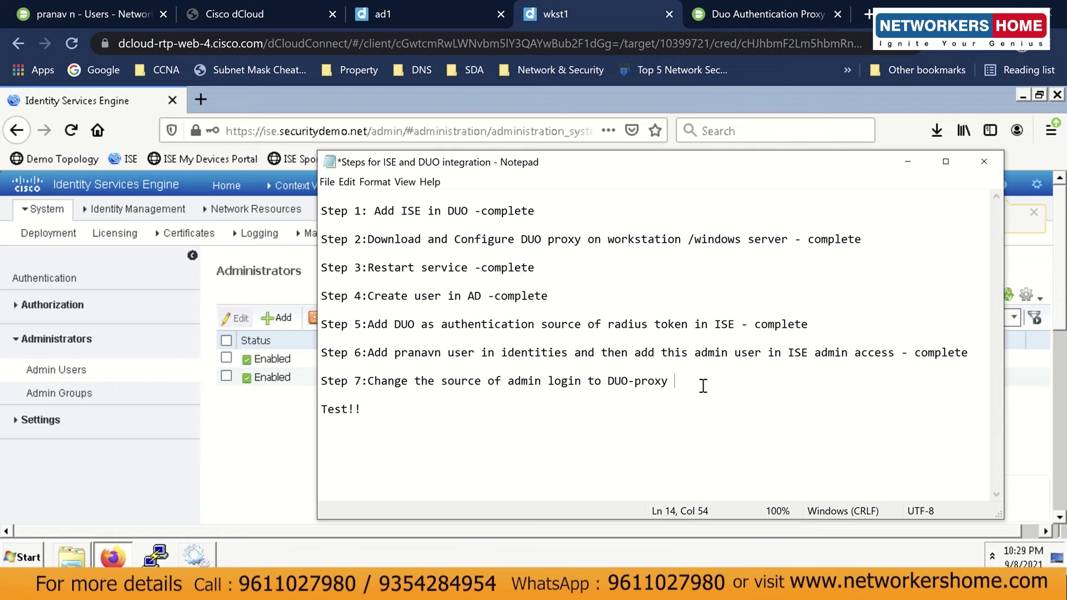
text(-)
click(282, 444)
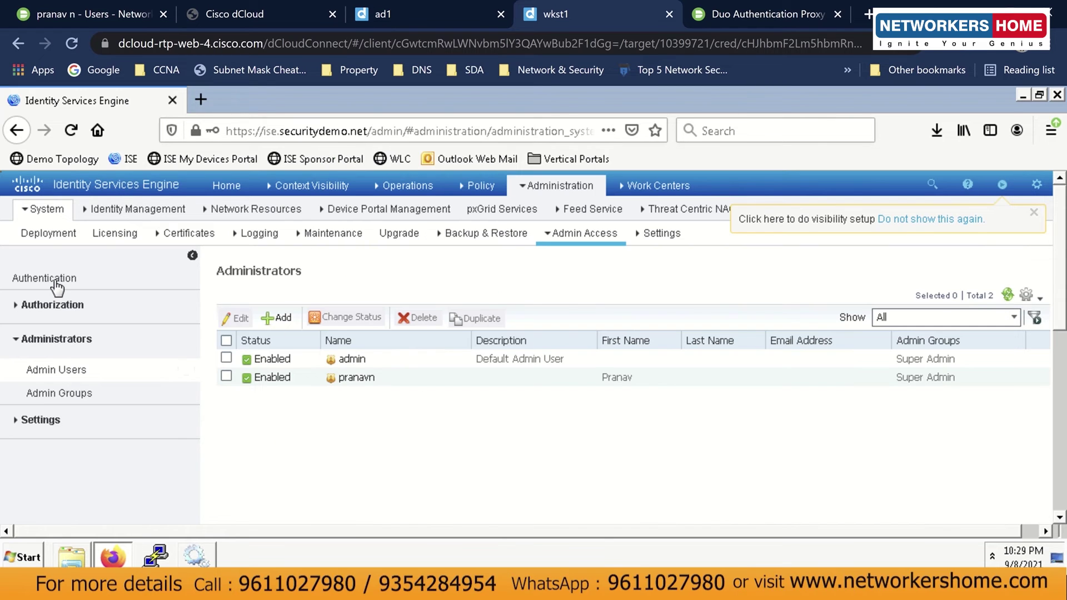
Set the admin Authentication Method's identity source to RADIUS:DUO and save it.
click(53, 281)
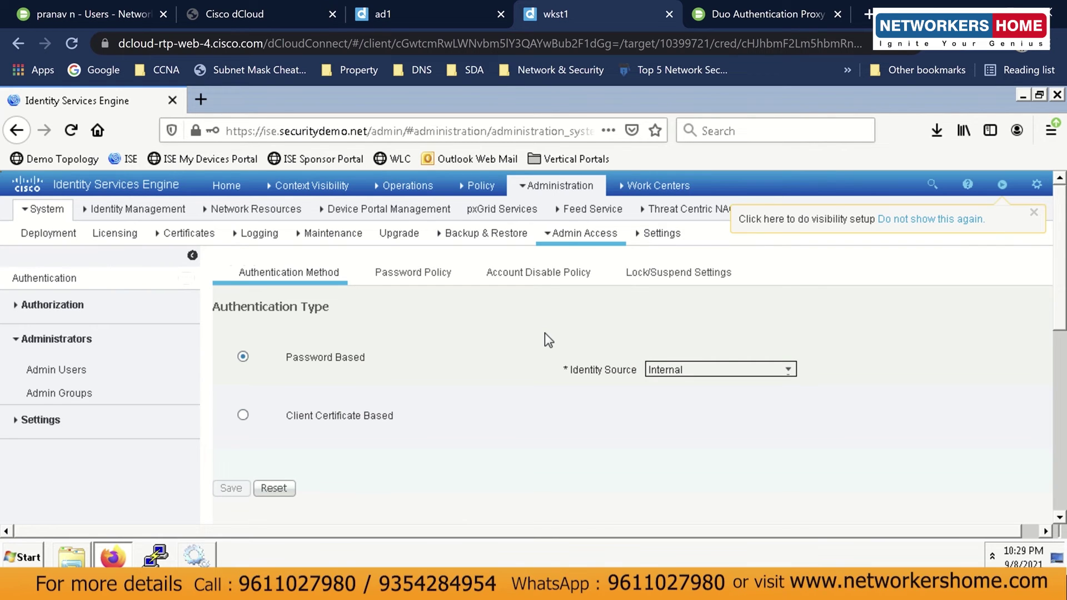
click(789, 369)
click(789, 371)
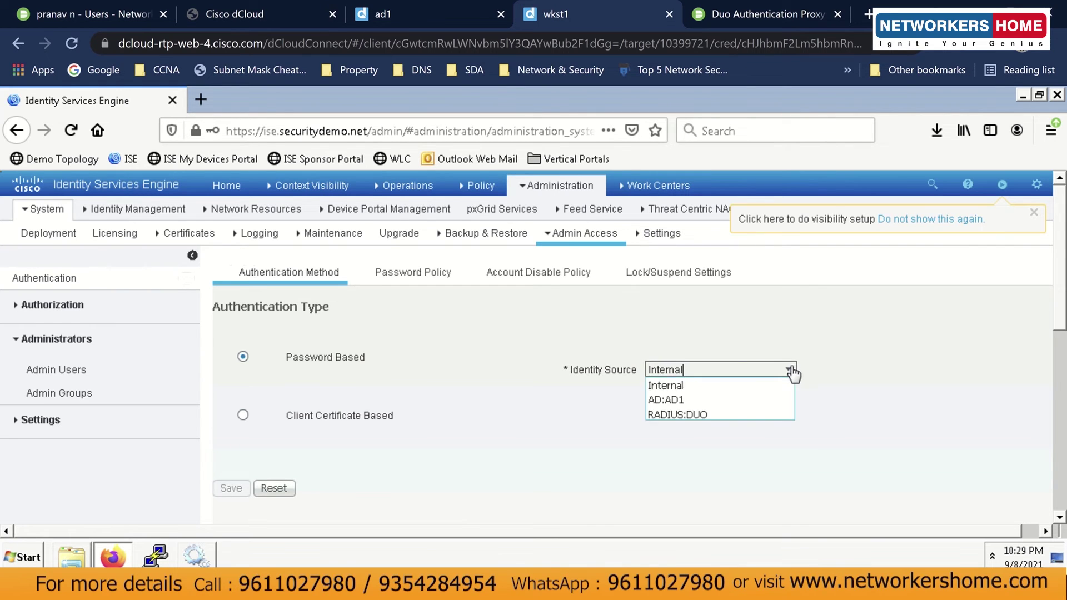
click(699, 415)
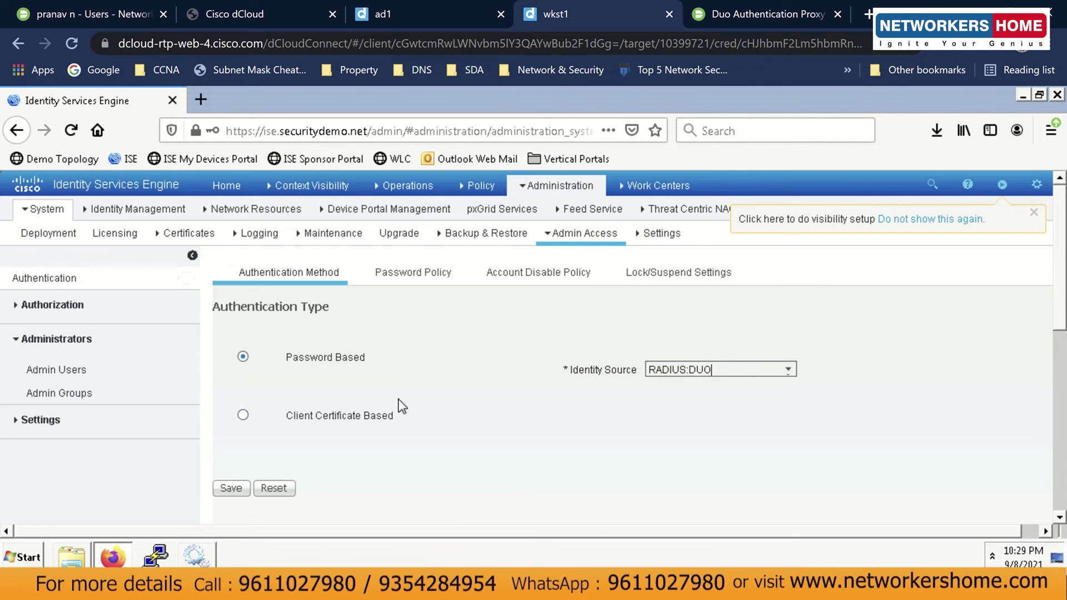
click(229, 494)
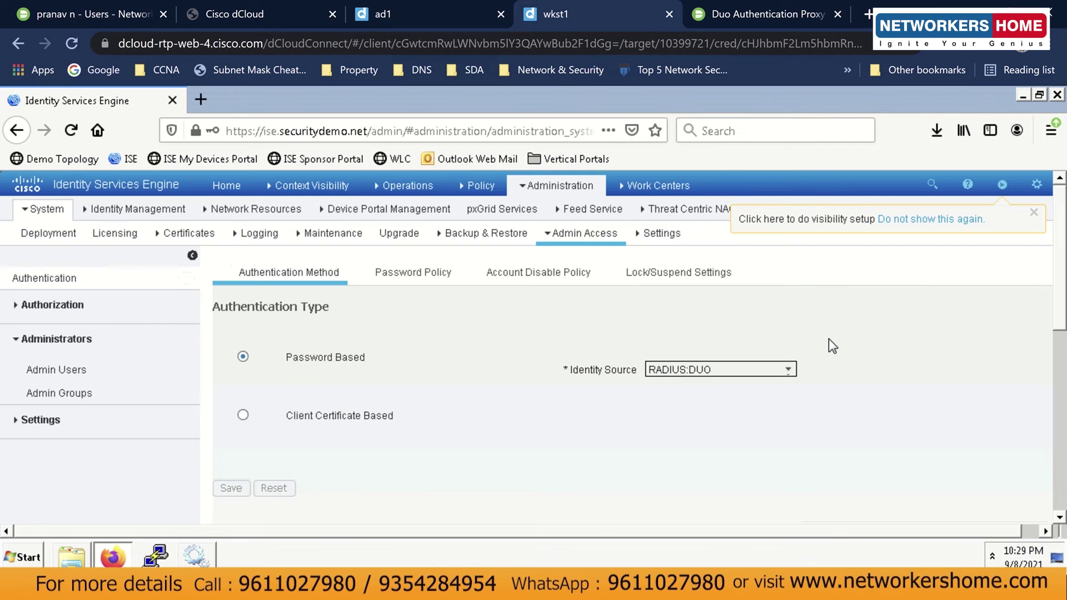
click(229, 187)
key(alt+Tab)
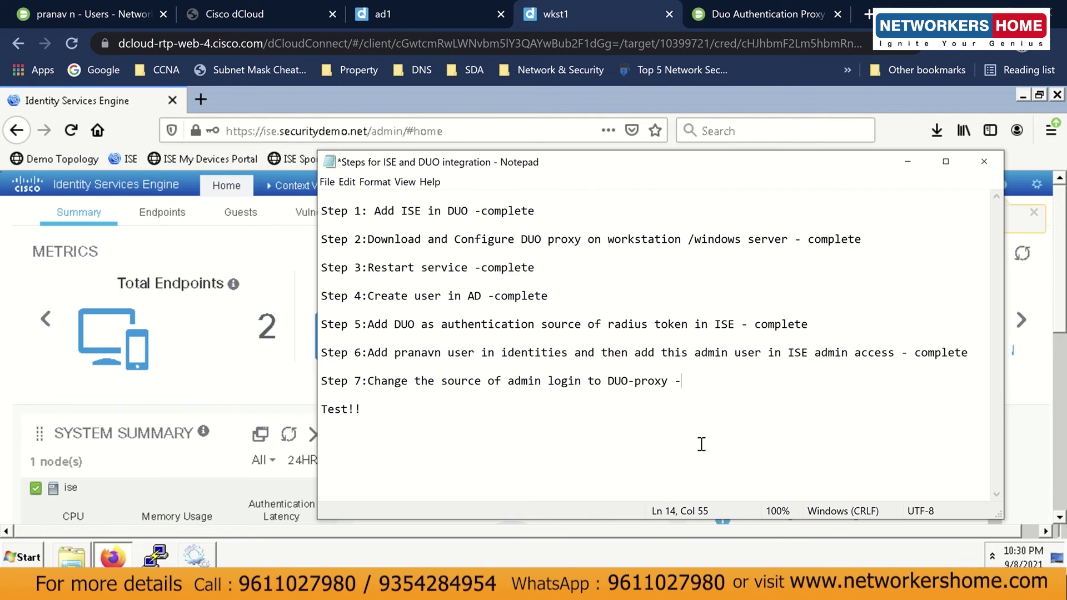
Mark Step 7 complete in the notes and minimize the notes window.
text(complete)
drag(361, 410, 325, 414)
click(325, 414)
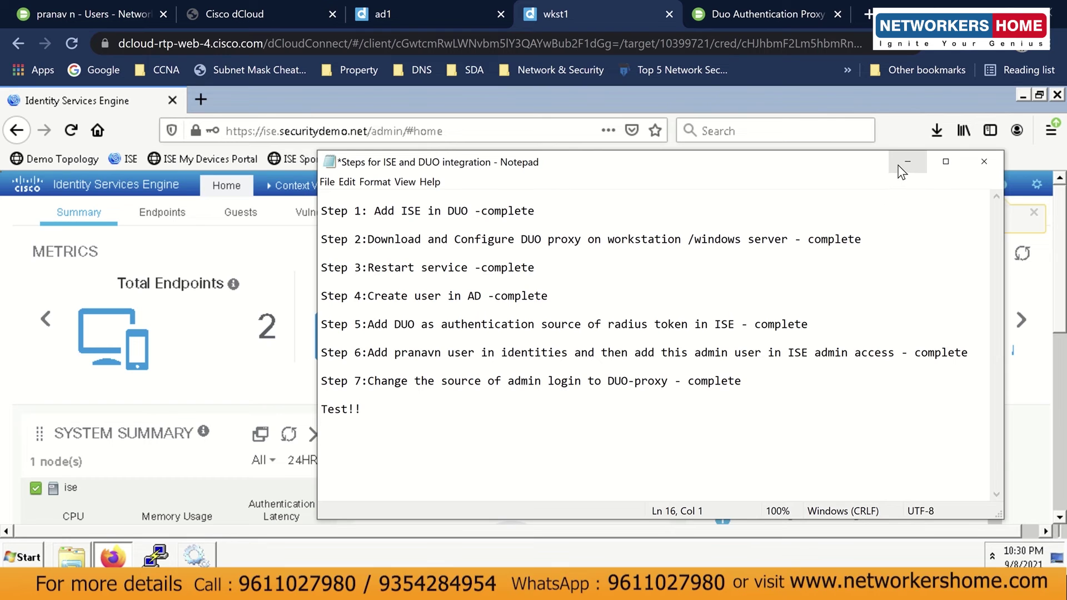
click(903, 163)
Log out of Cisco ISE and snap the browser to the left half of the screen.
click(1037, 184)
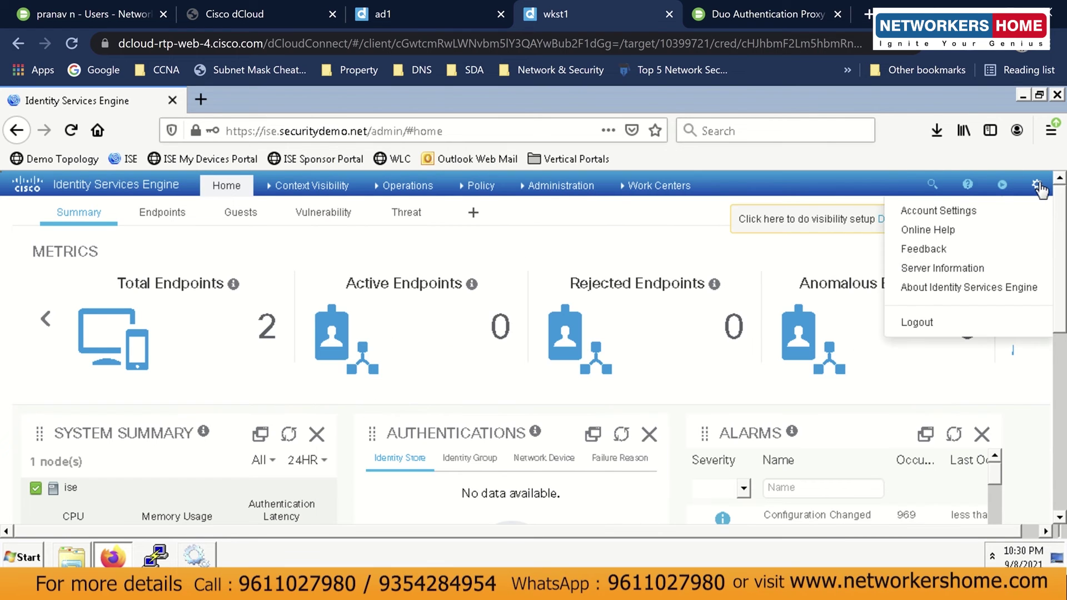
click(943, 324)
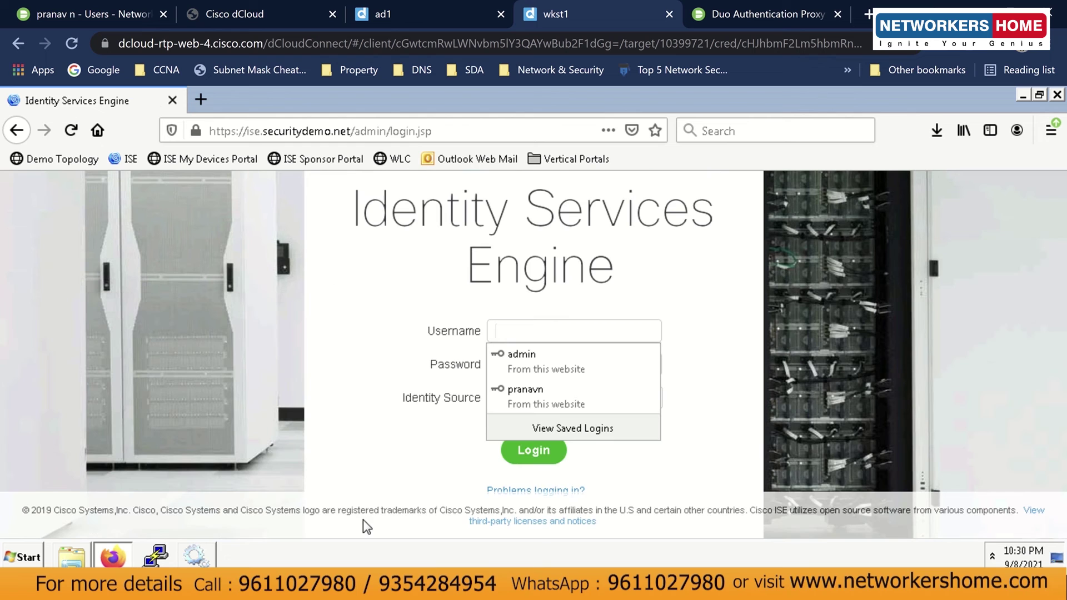
mouse_move(446, 587)
key(super+Down)
key(super+Left)
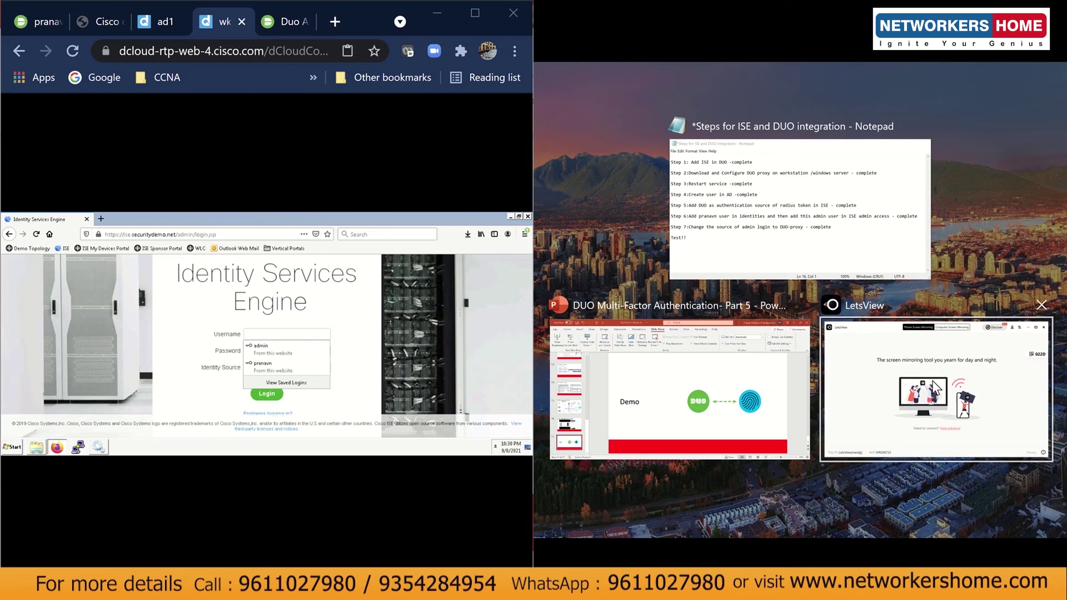
Log in with the new admin's saved credentials via the DUO identity source, approving the Duo push.
click(862, 393)
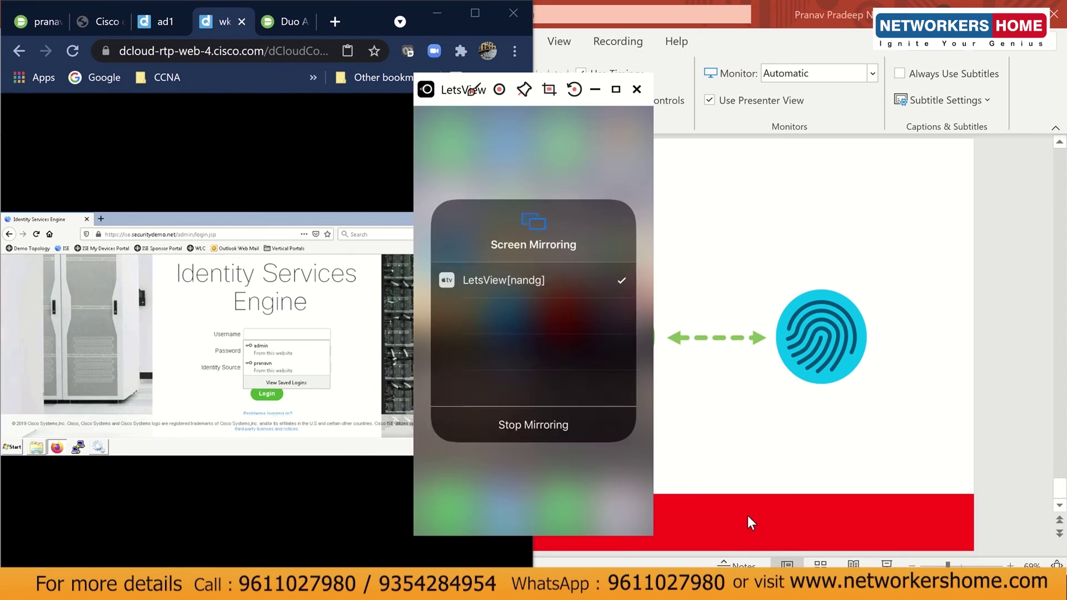
drag(450, 95, 840, 108)
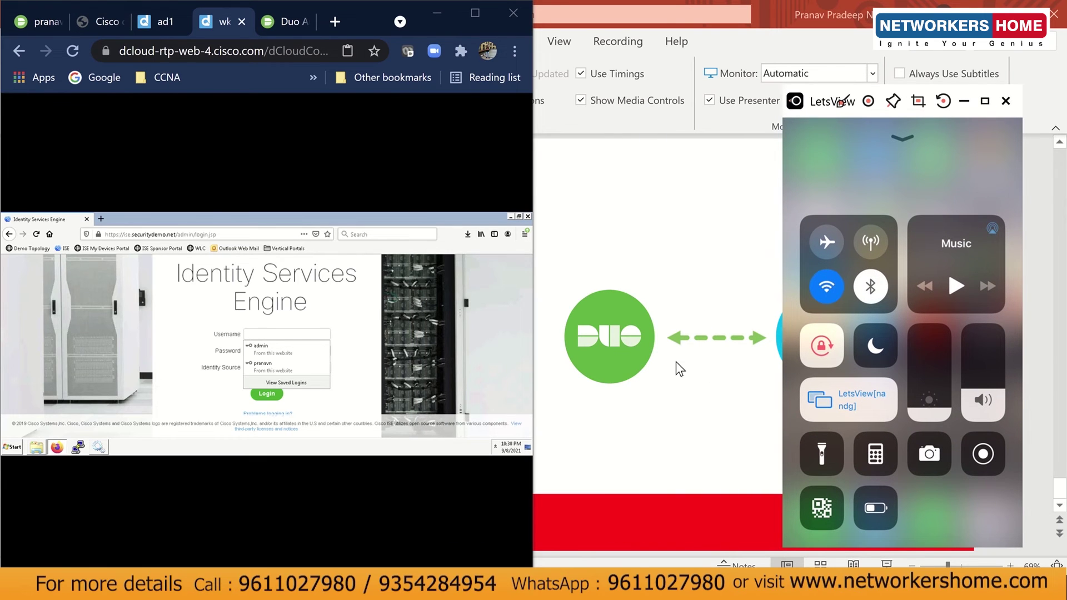
click(299, 370)
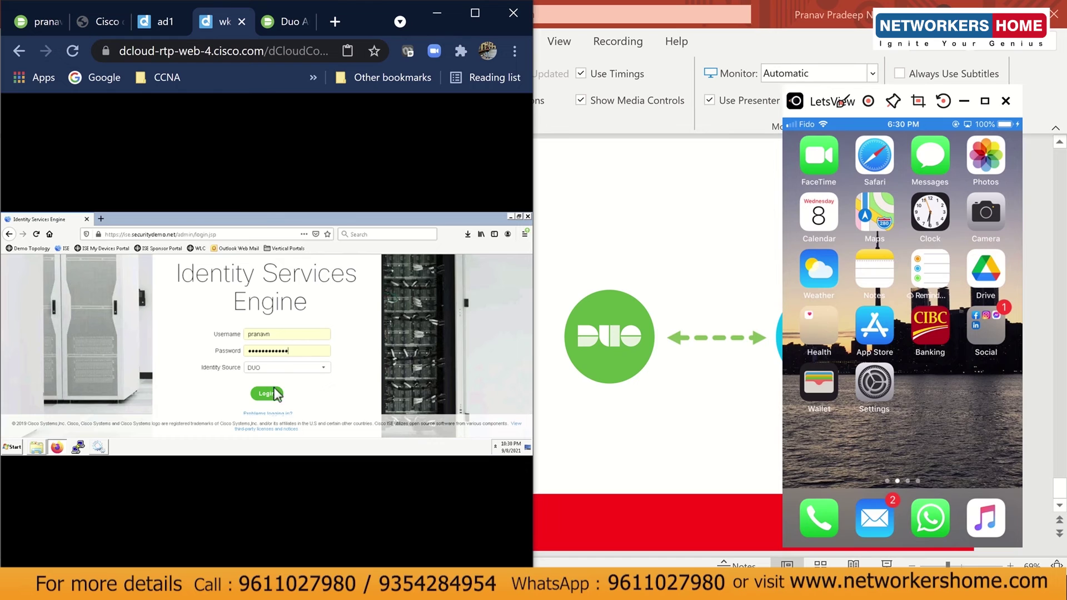
click(271, 368)
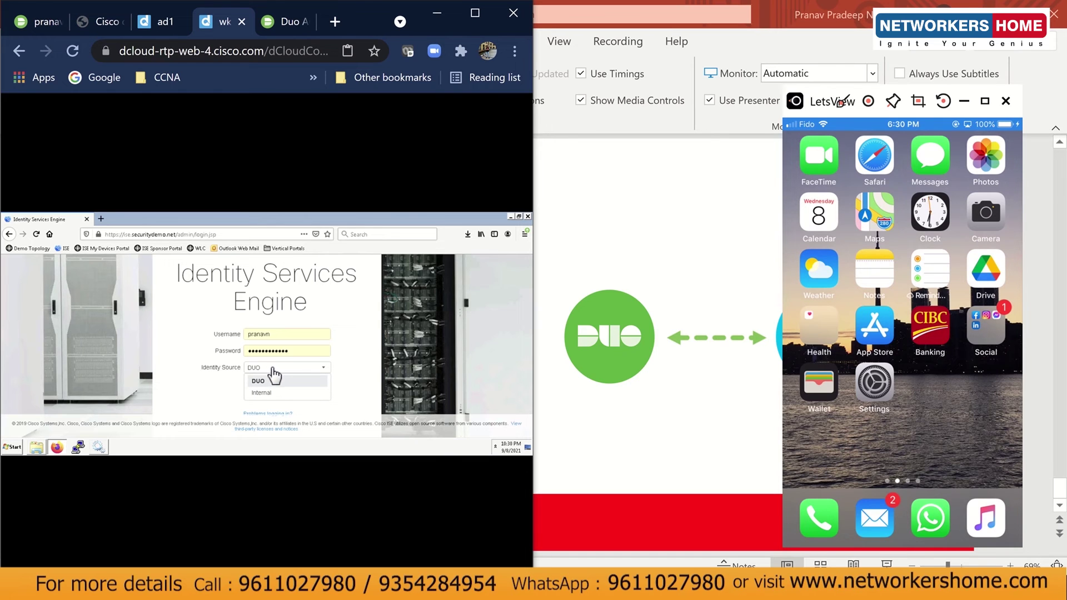
click(274, 371)
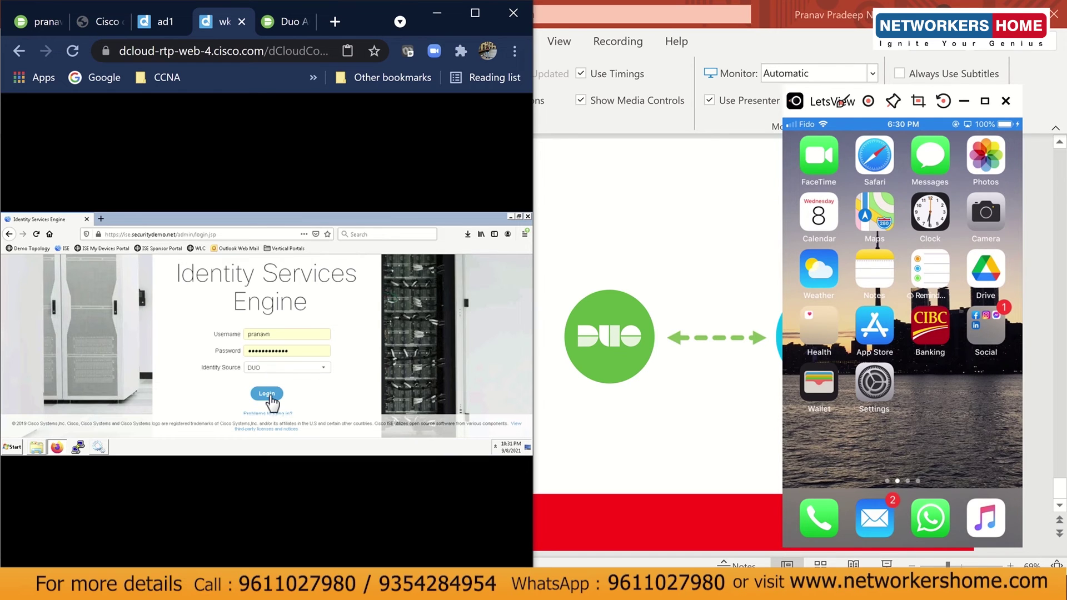
click(269, 395)
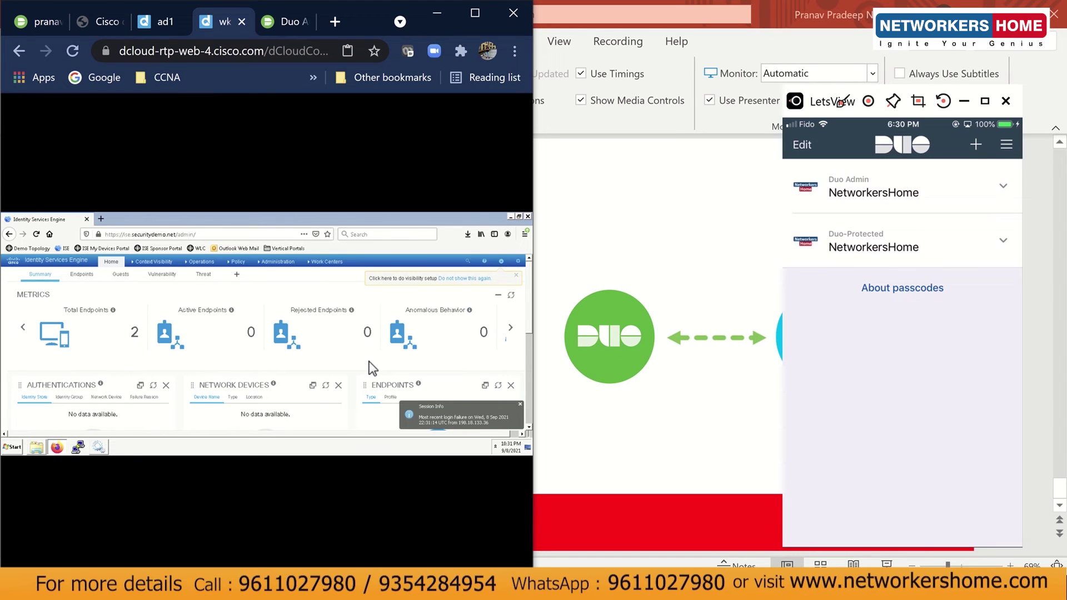
Maximize Chrome to show the full ISE dashboard, then display PowerPoint slide 15 on ISE admin login with DUO MFA.
mouse_move(472, 4)
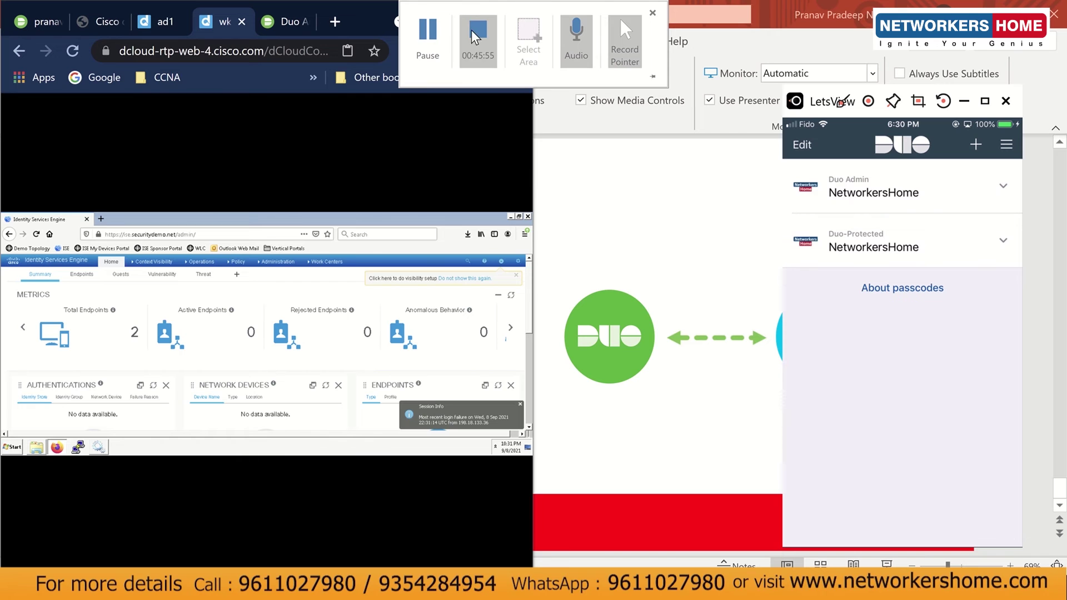
click(476, 13)
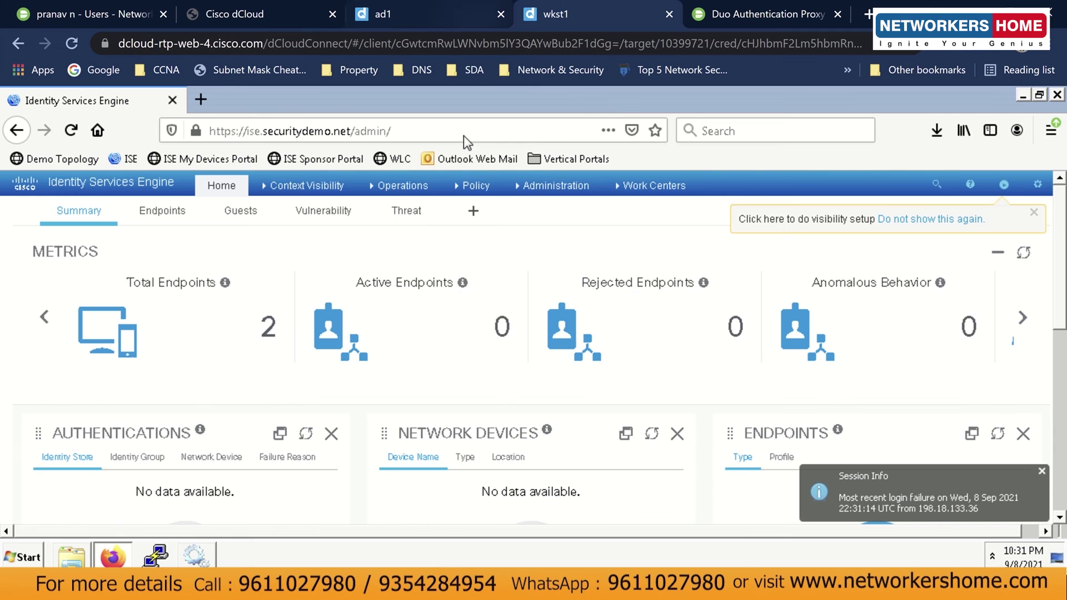
mouse_move(471, 185)
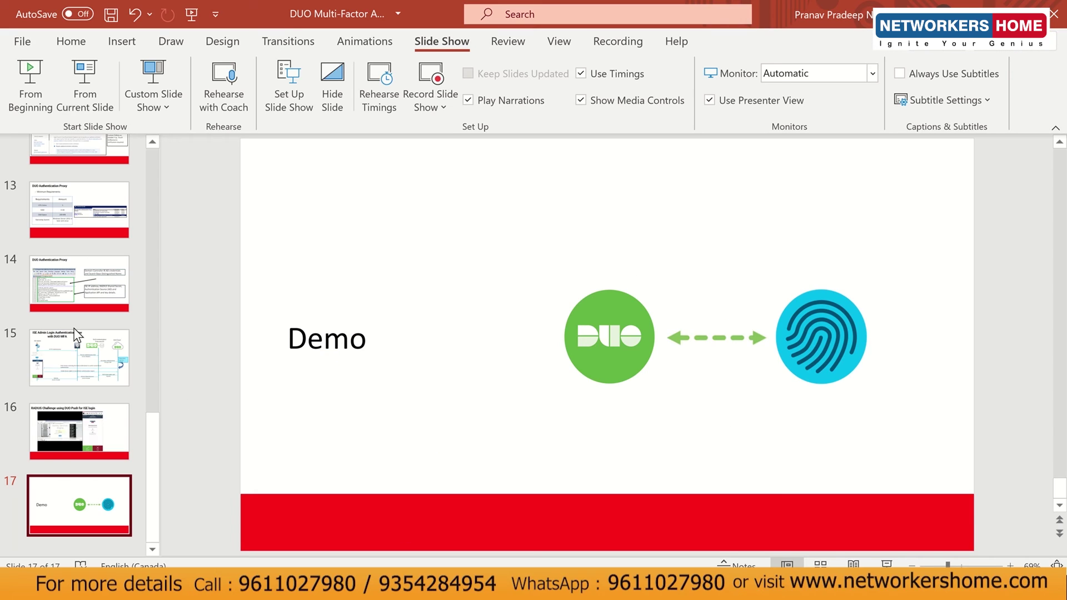
click(83, 358)
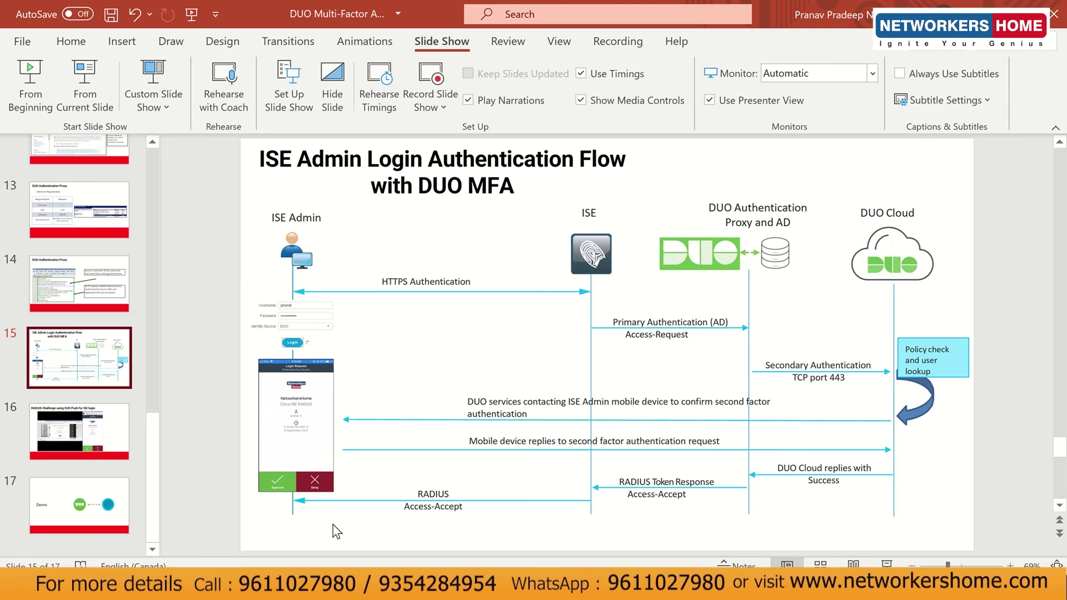
Advance to slide 16, RADIUS Challenge using DUO Push, then return to the remote ISE browser.
click(88, 453)
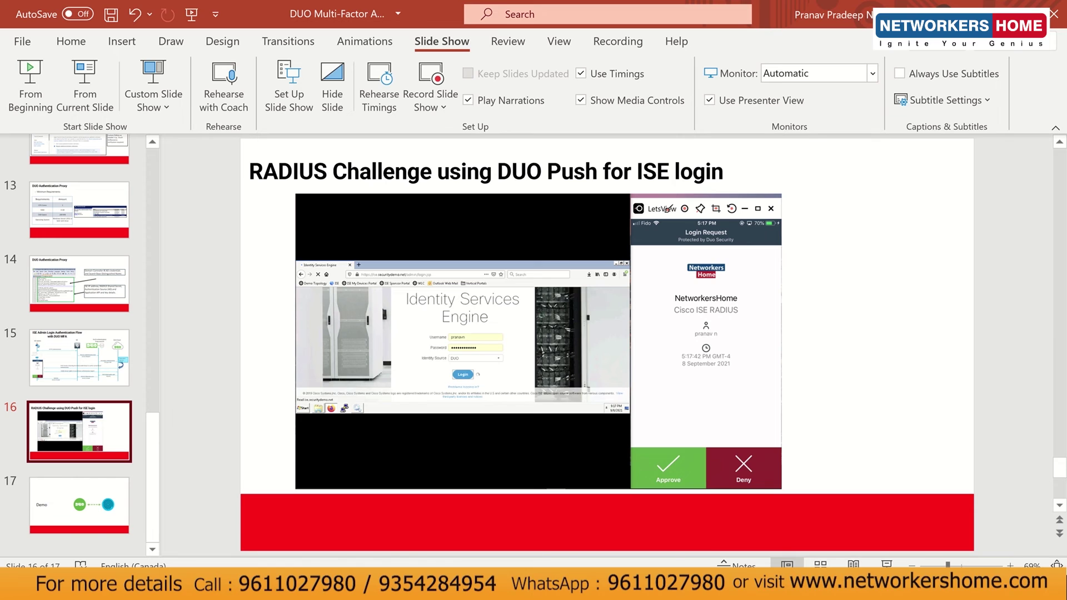
click(414, 584)
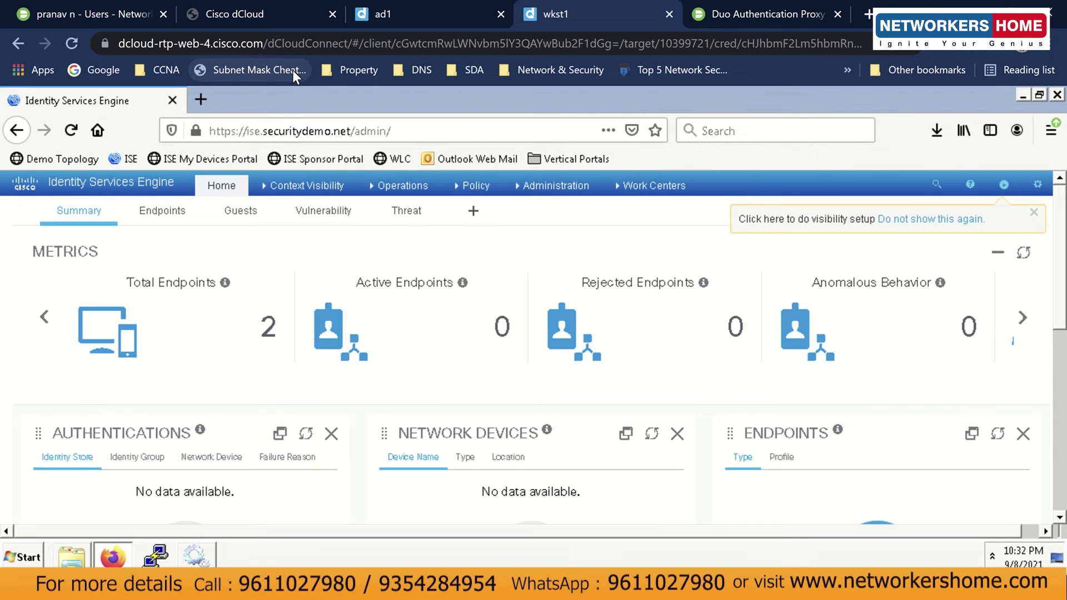
Go from the Duo proxy conf folder up into its log folder and open authproxy.log.
click(400, 185)
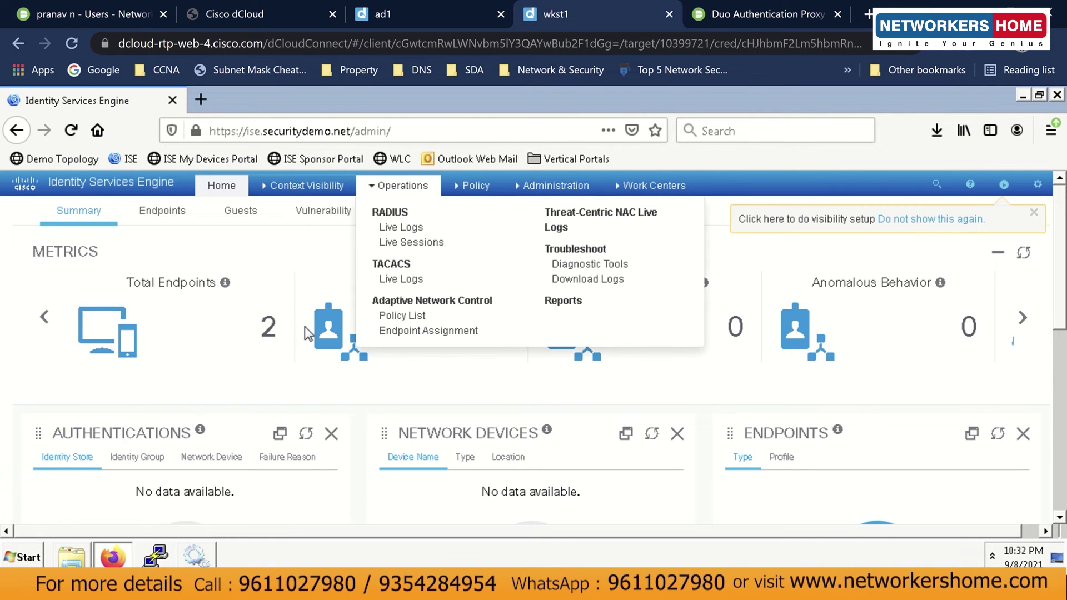
click(72, 555)
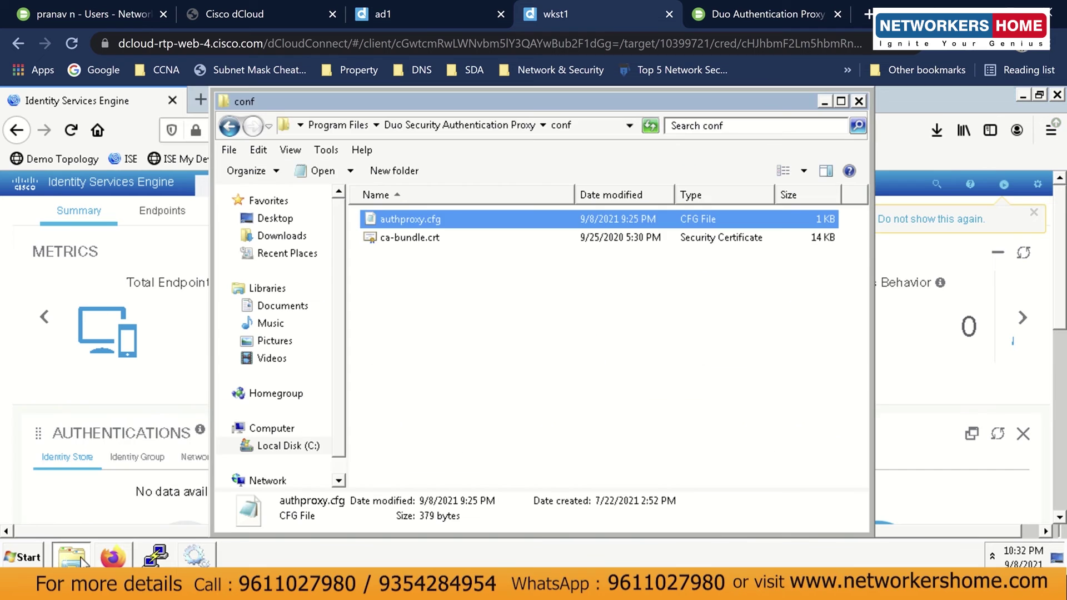
click(557, 266)
key(BackSpace)
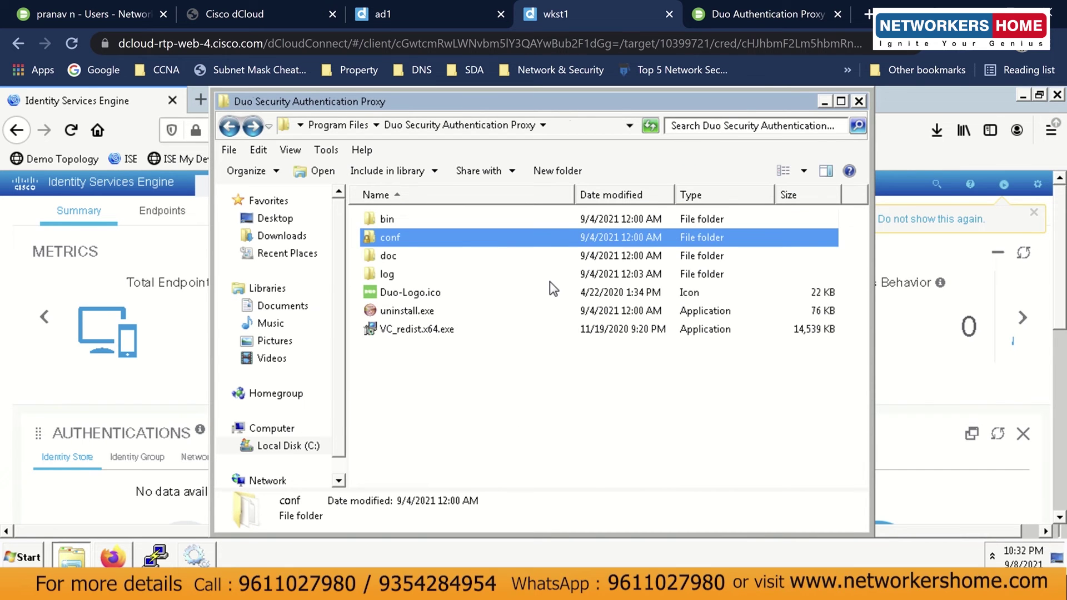
key(Down)
key(Down)
key(Return)
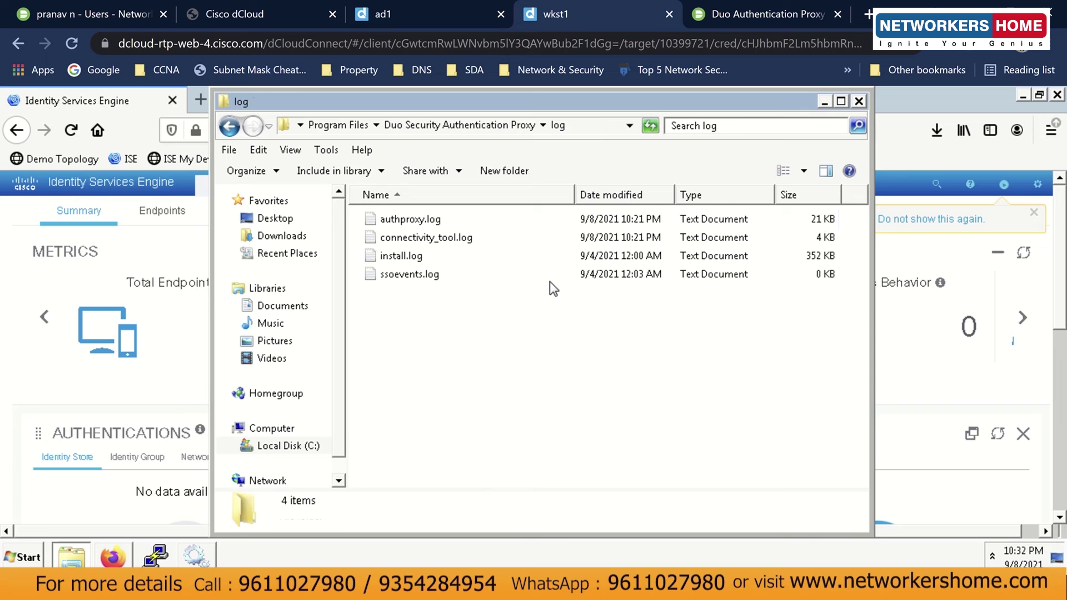
key(Down)
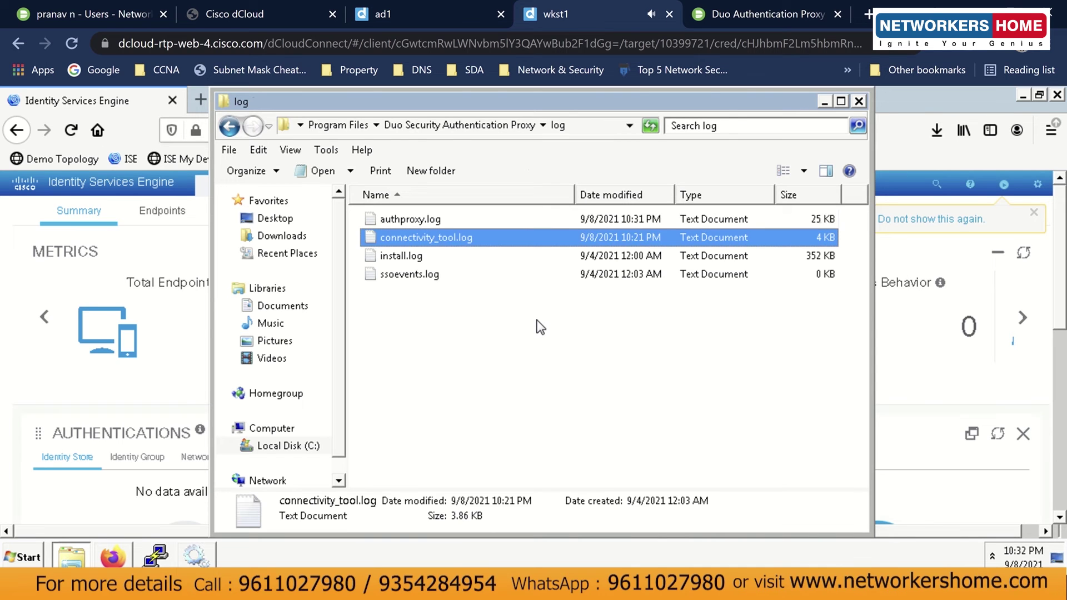
key(Up)
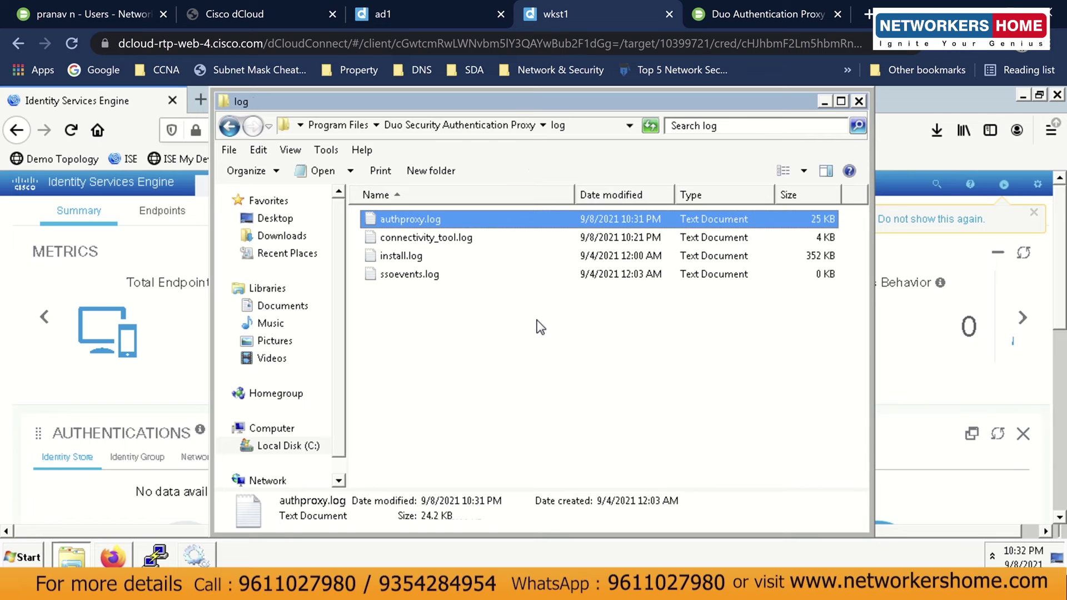
key(Return)
Scroll to the newest authproxy.log entries and highlight the request id 7 line and login username.
scroll(525, 312, down, 10)
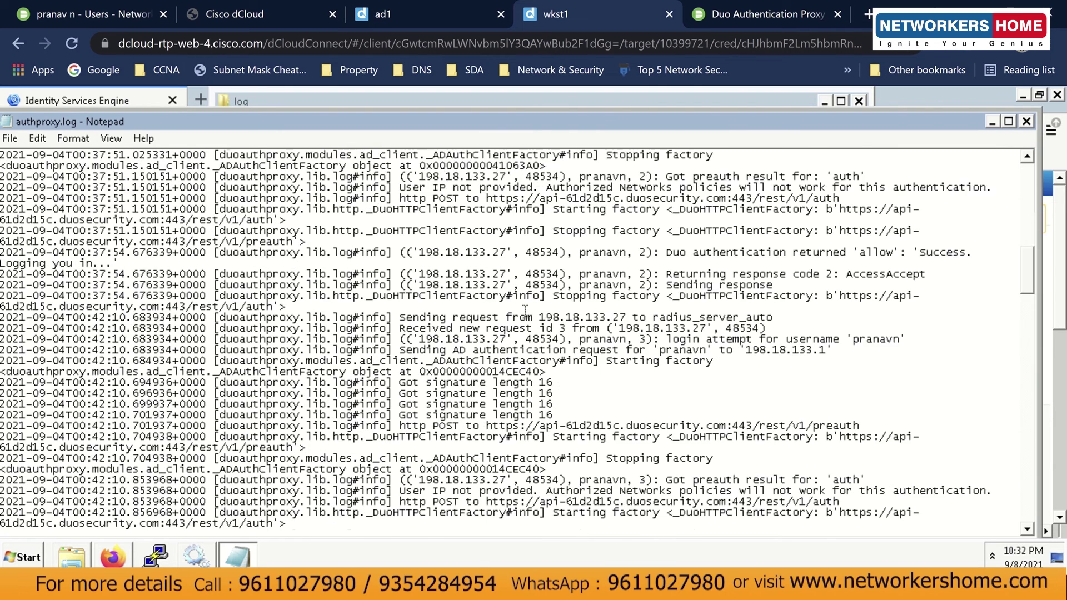
scroll(525, 310, down, 15)
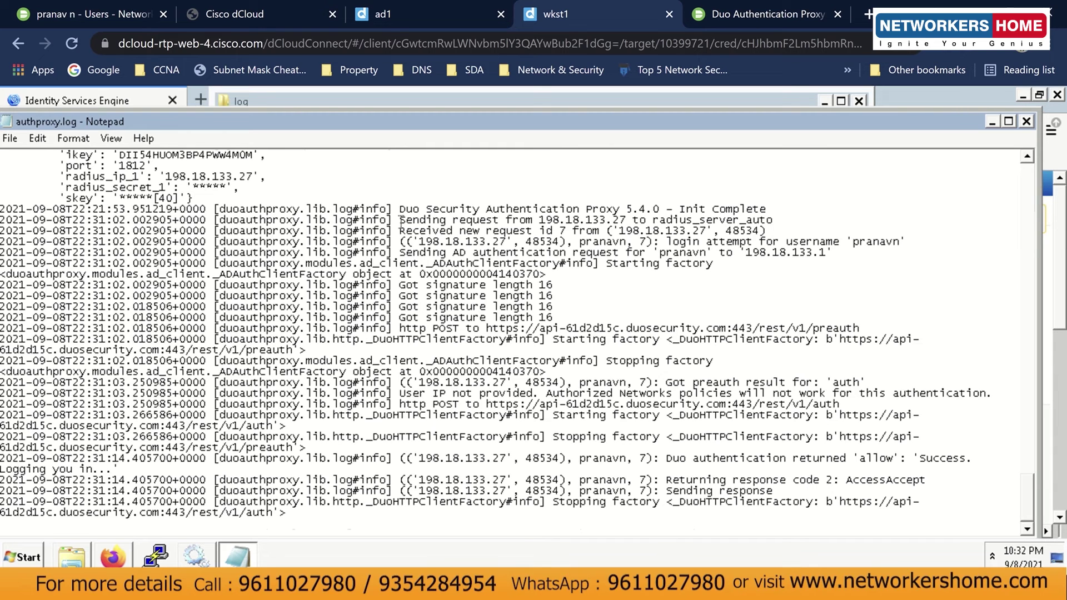
drag(399, 230, 707, 231)
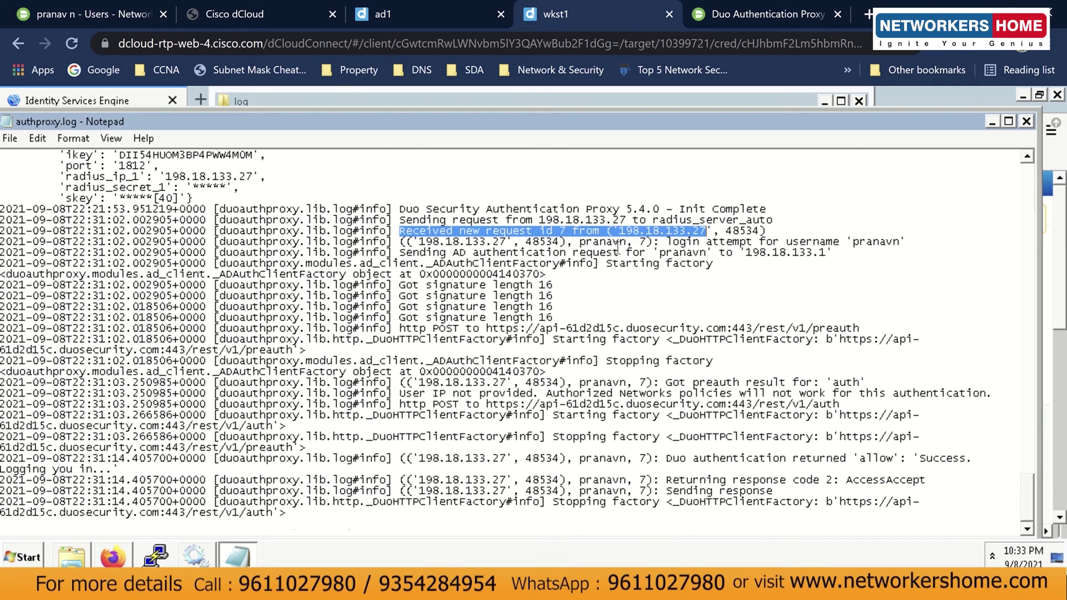
drag(581, 243, 627, 243)
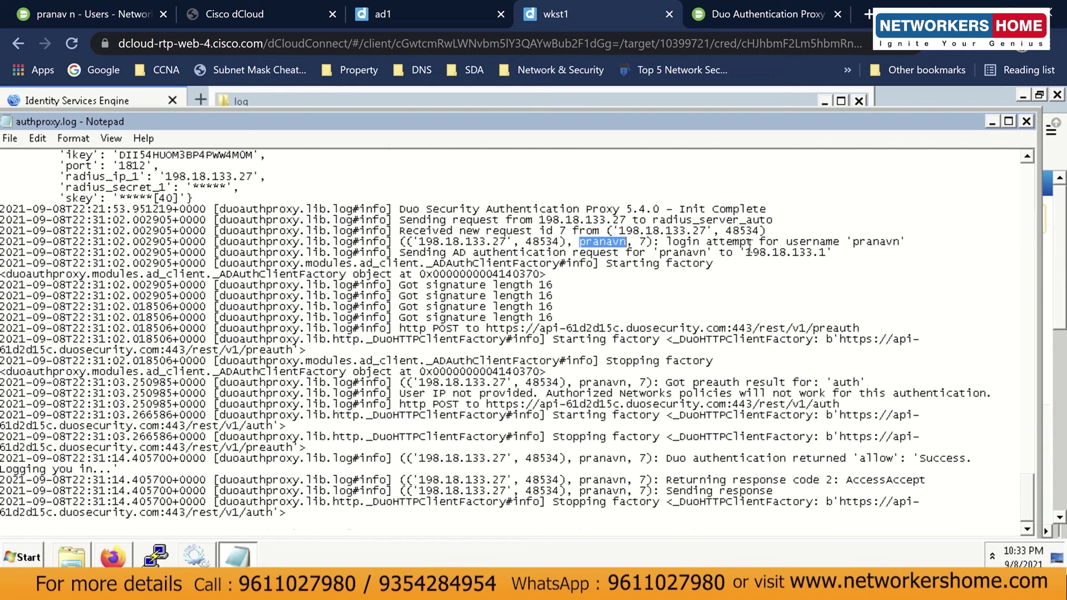
drag(855, 244, 900, 243)
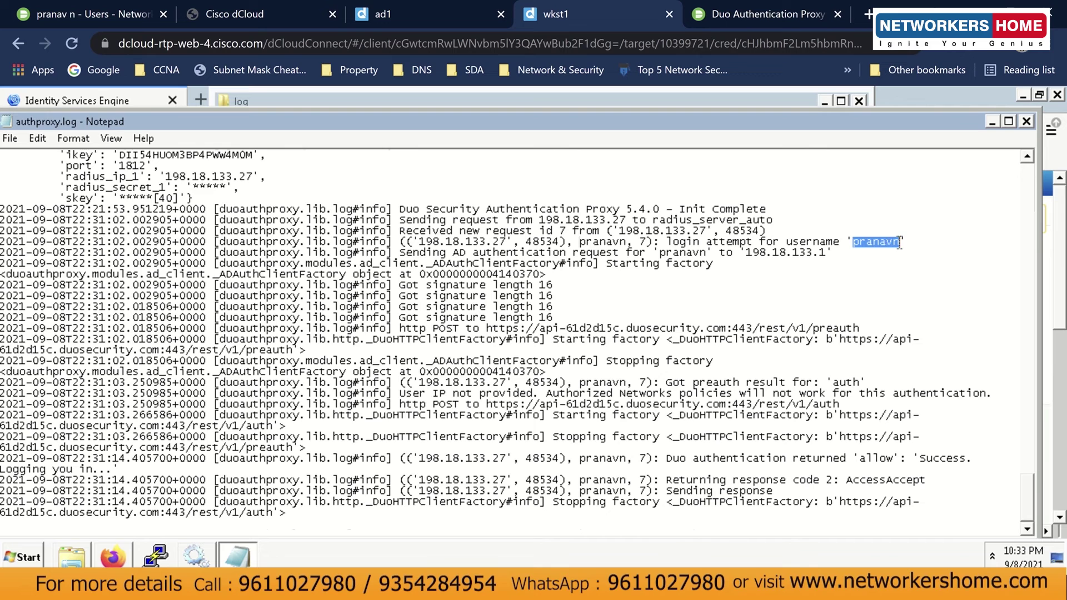
click(872, 266)
click(88, 555)
Open authproxy.cfg from the Duo proxy's conf folder in Notepad.
click(362, 402)
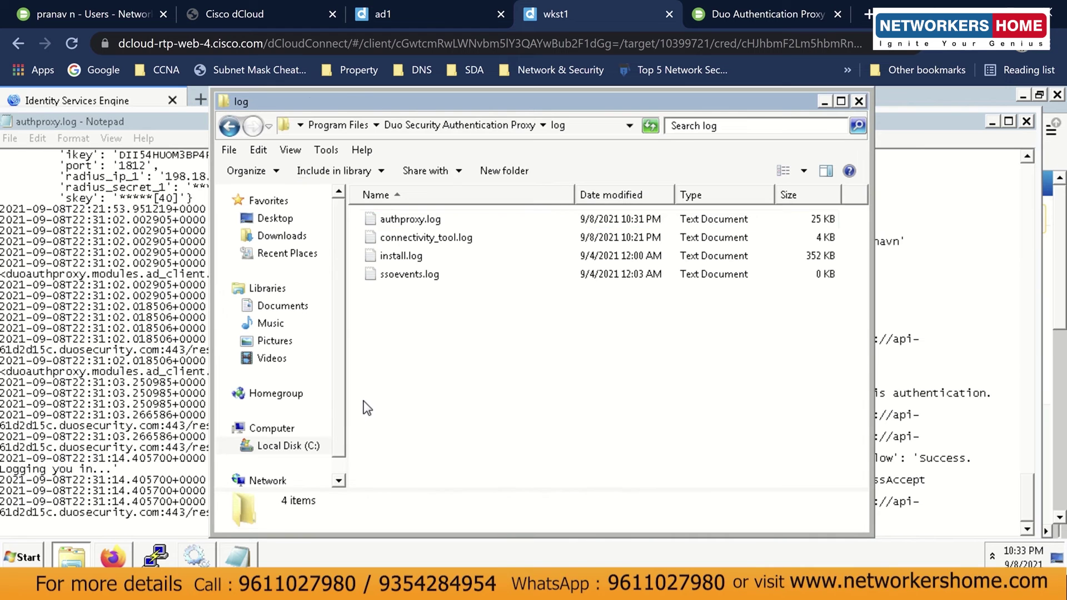
key(BackSpace)
key(Up)
key(Up)
key(Return)
key(Down)
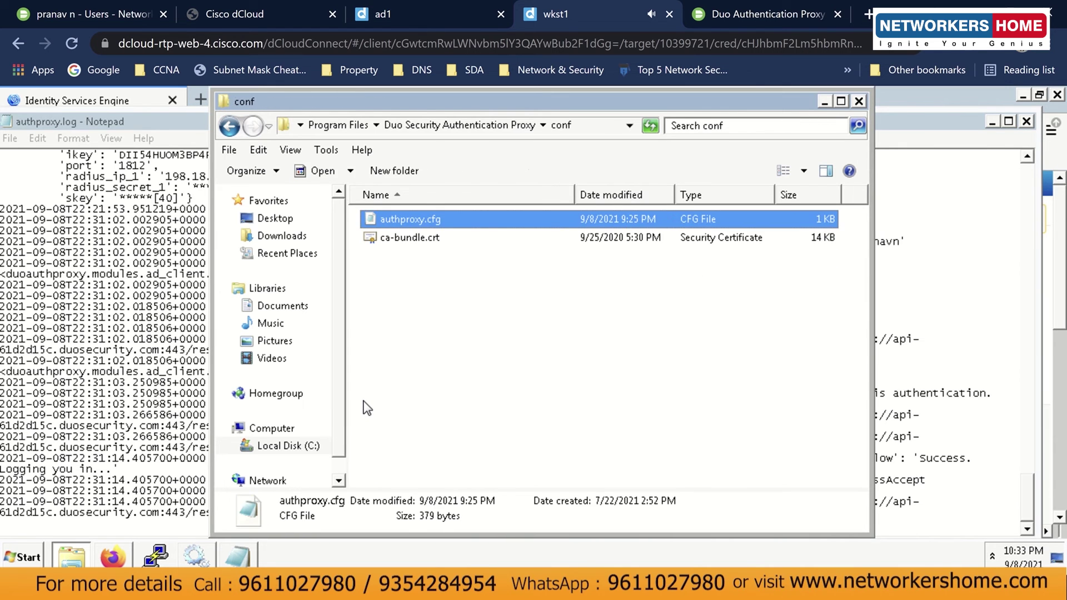
key(Return)
Highlight client=ad_client and port=1812 in authproxy.cfg, then bring authproxy.log back to the front.
drag(106, 286, 54, 287)
double_click(284, 291)
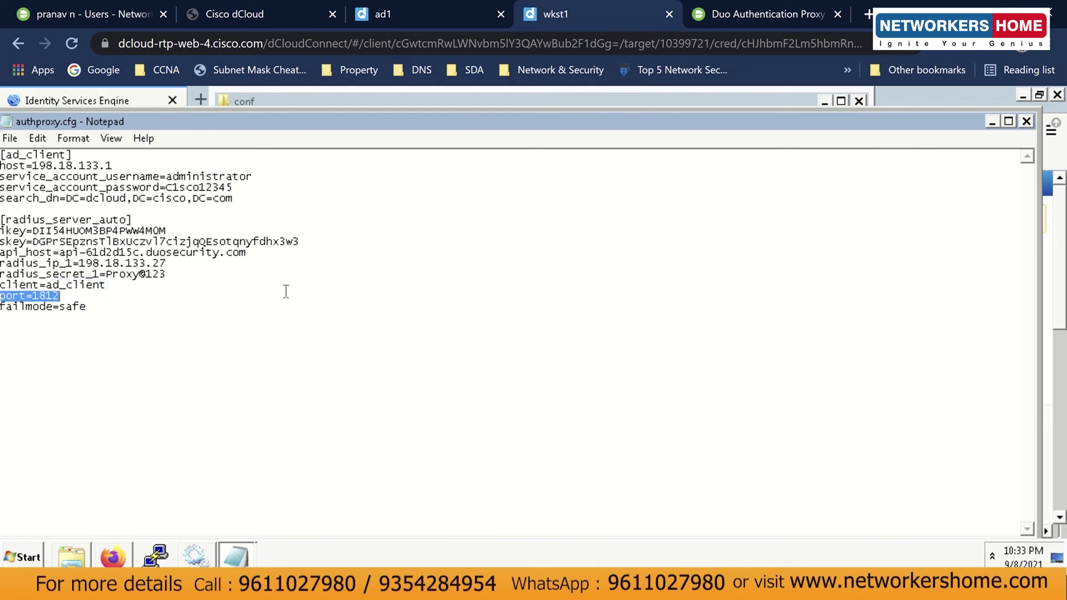
click(105, 285)
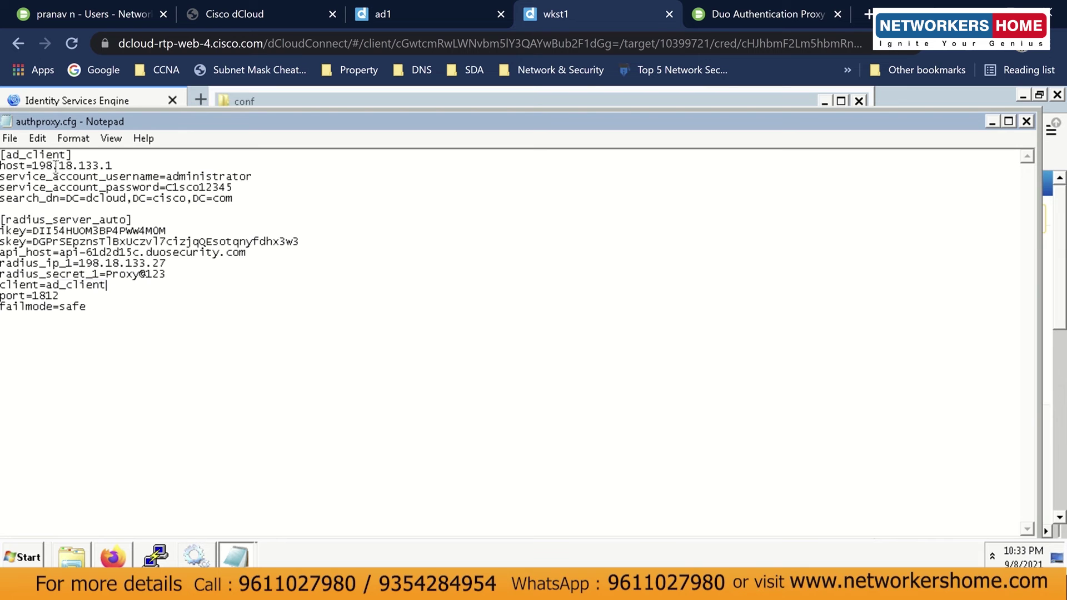
click(992, 123)
click(140, 317)
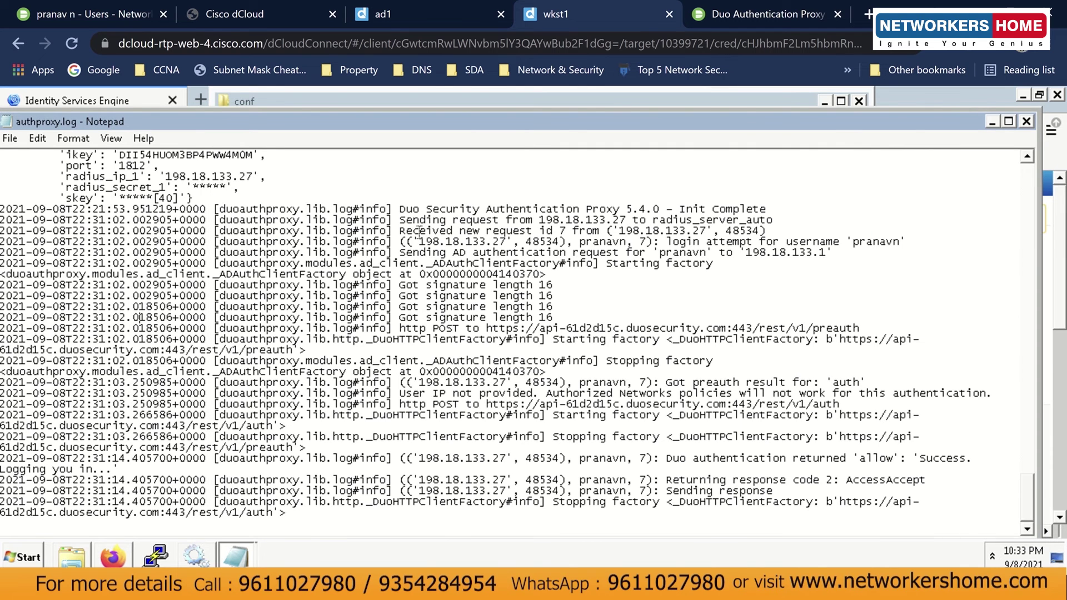
drag(400, 252, 833, 254)
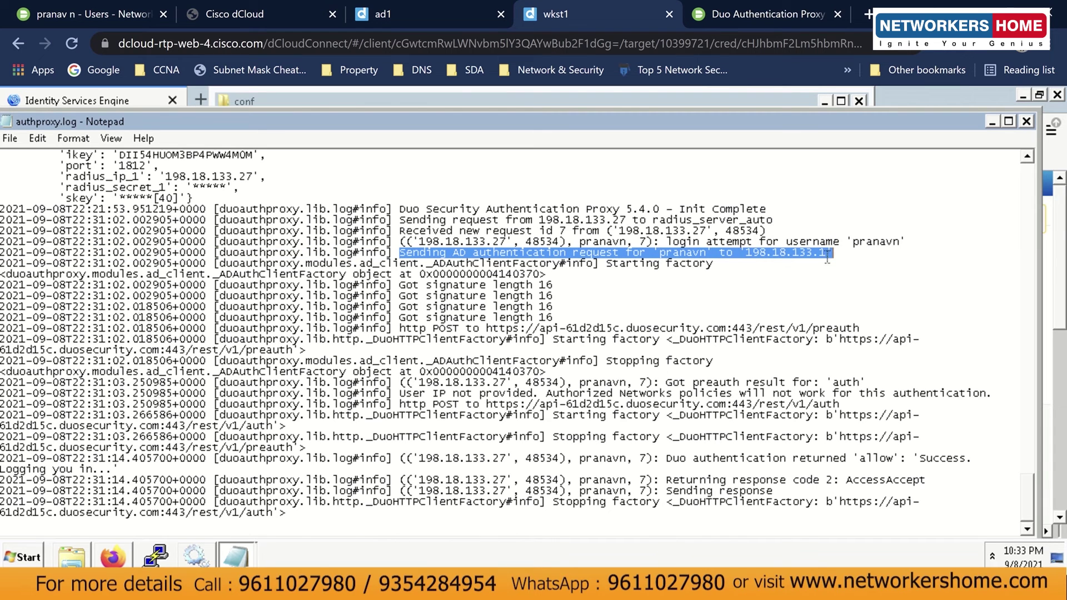
click(828, 255)
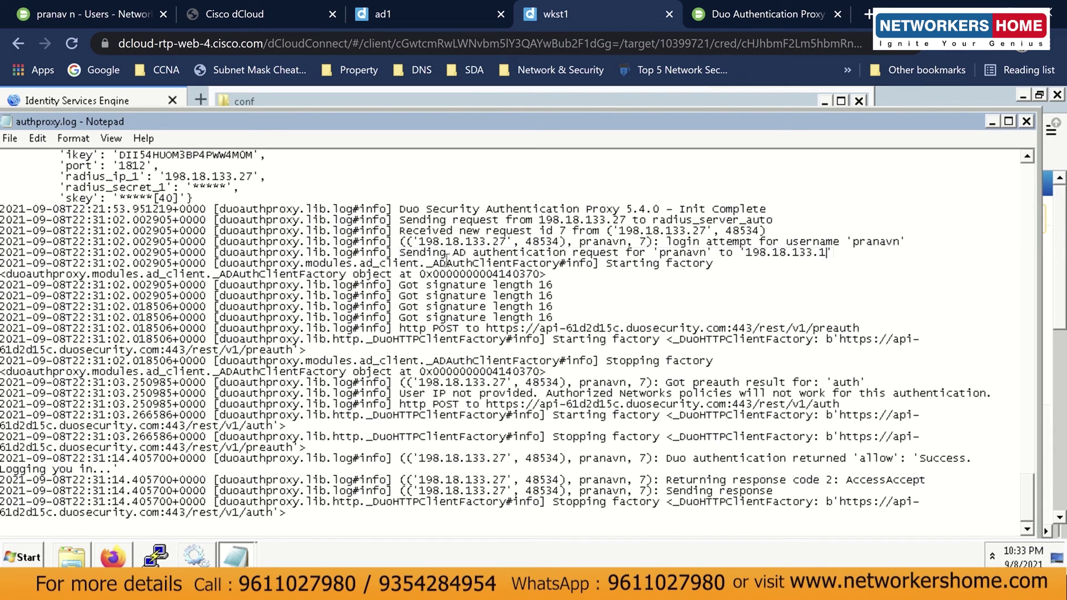
drag(219, 264, 660, 268)
click(660, 268)
drag(434, 328, 858, 328)
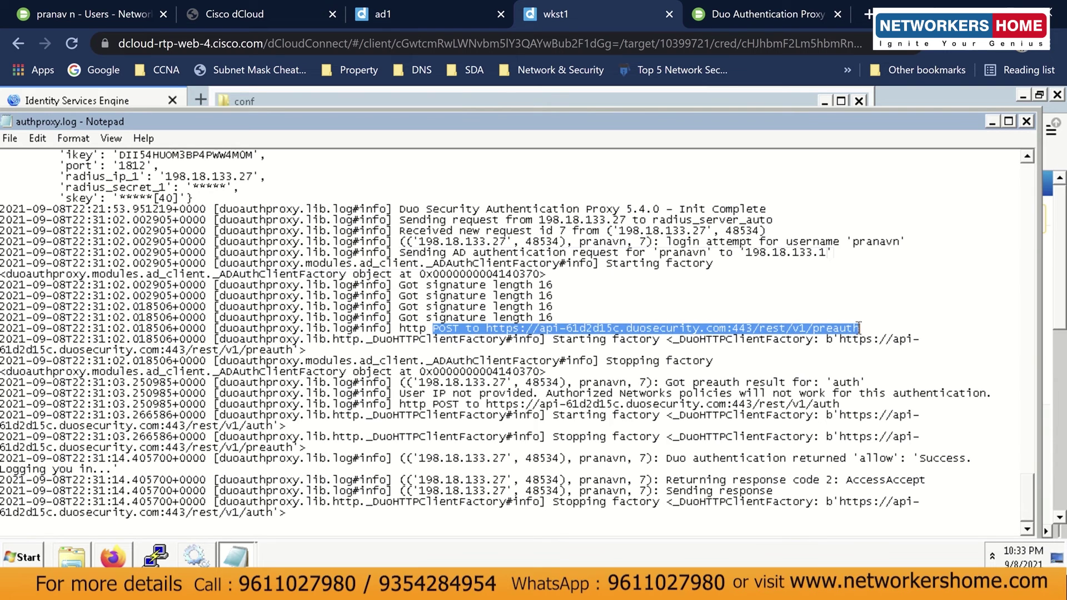
click(858, 328)
click(251, 555)
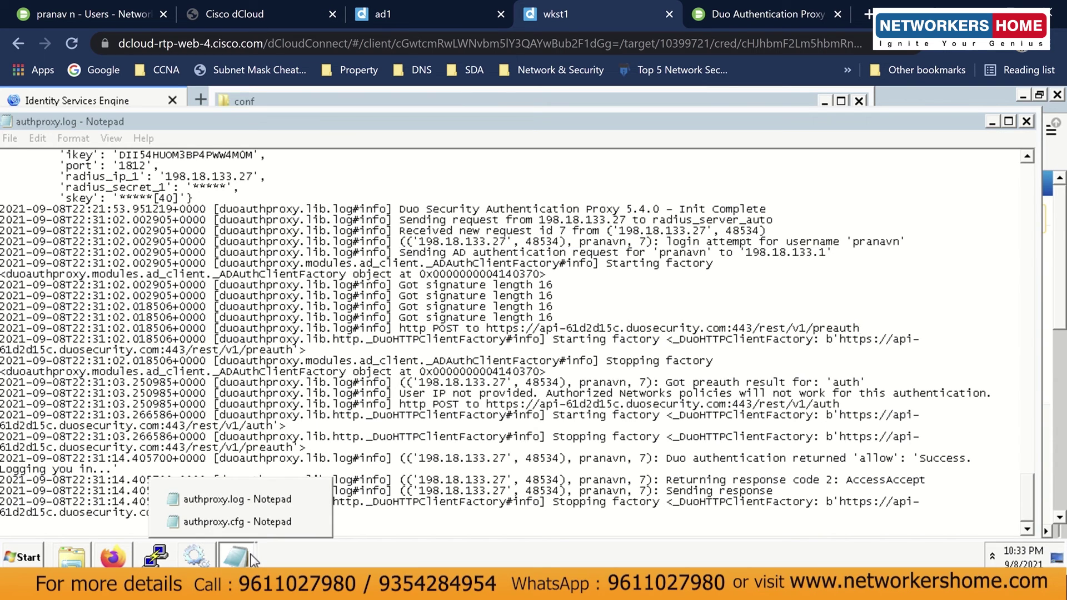
click(258, 525)
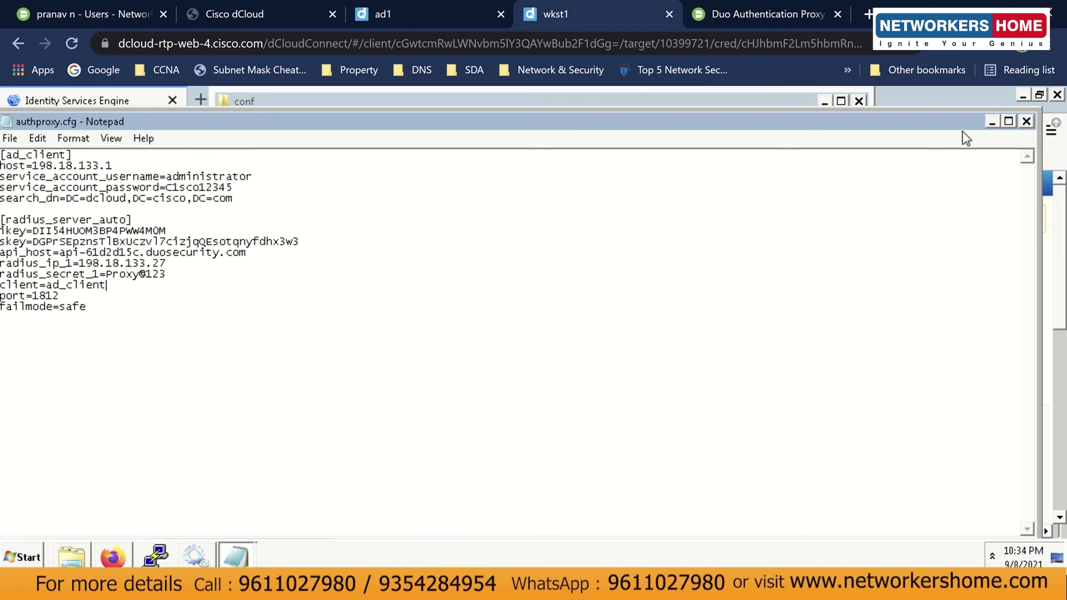
click(989, 123)
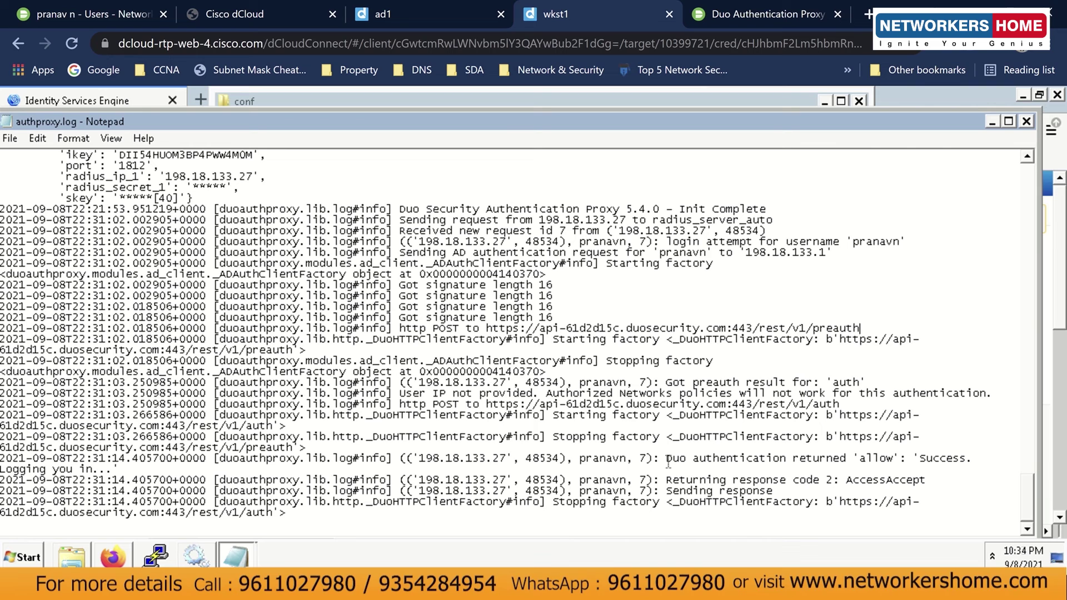
drag(667, 460, 903, 461)
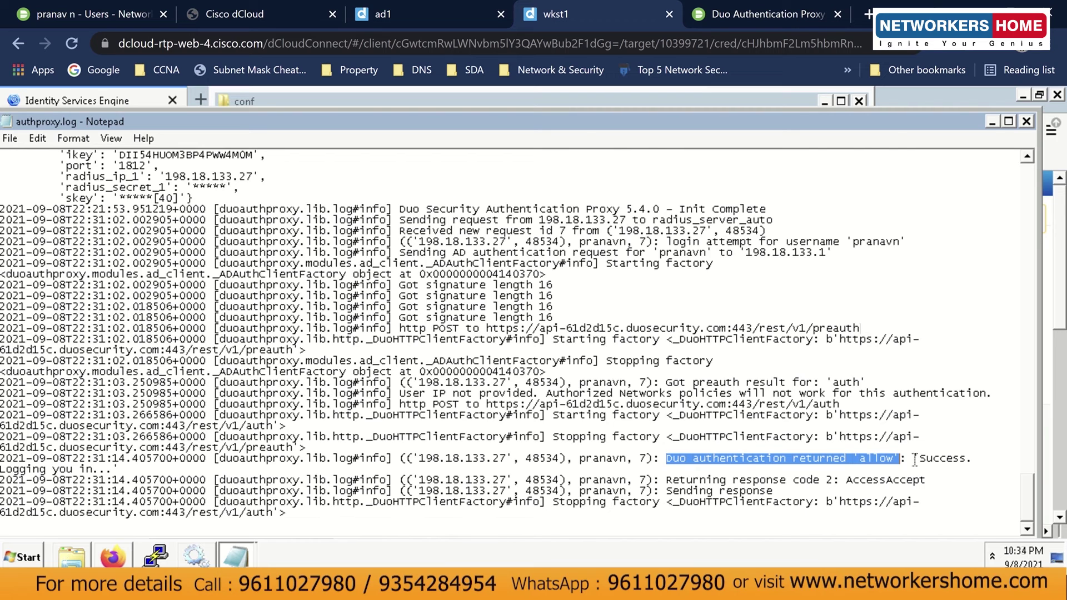
click(913, 459)
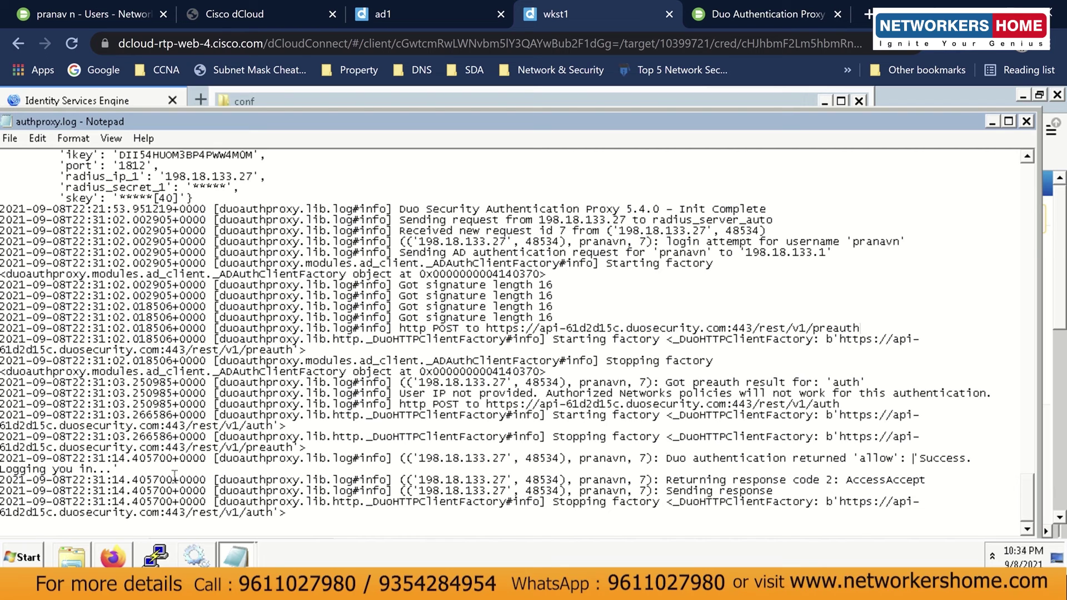
drag(666, 480, 832, 479)
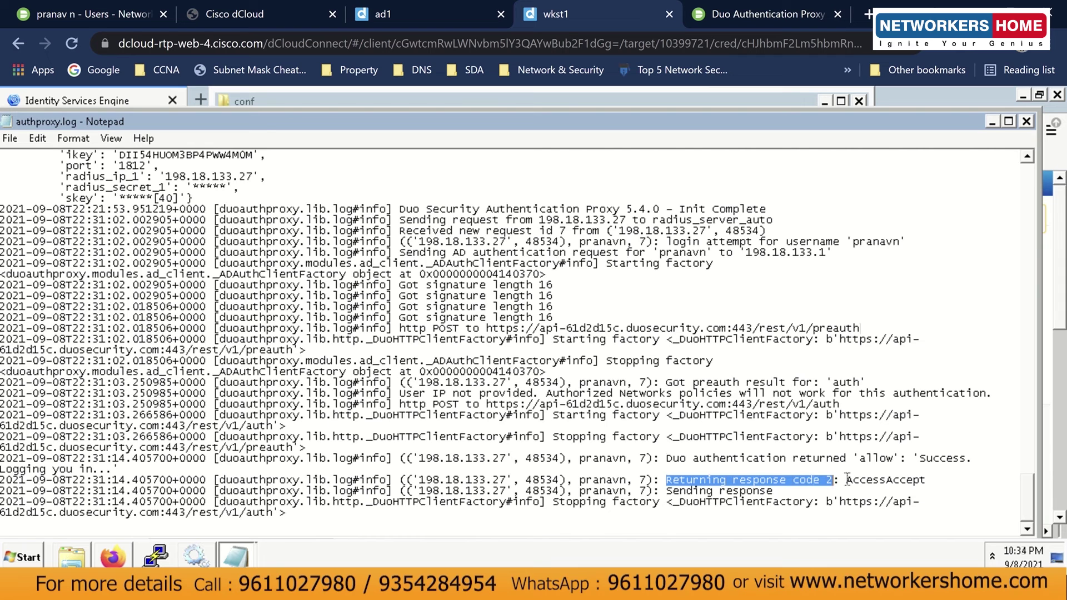
click(847, 480)
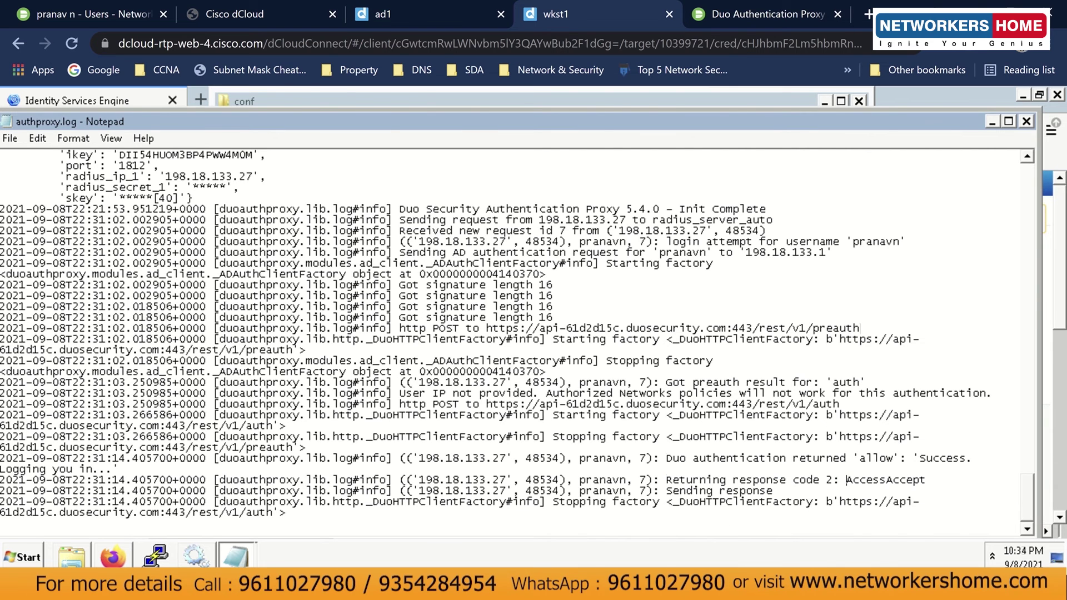
click(508, 587)
click(95, 375)
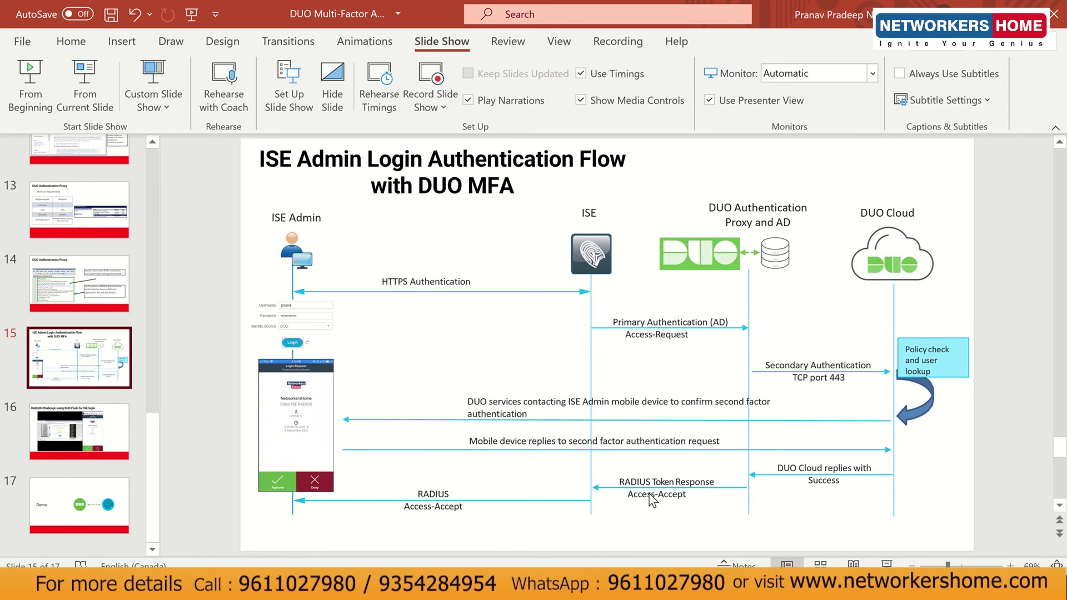
key(alt+Tab)
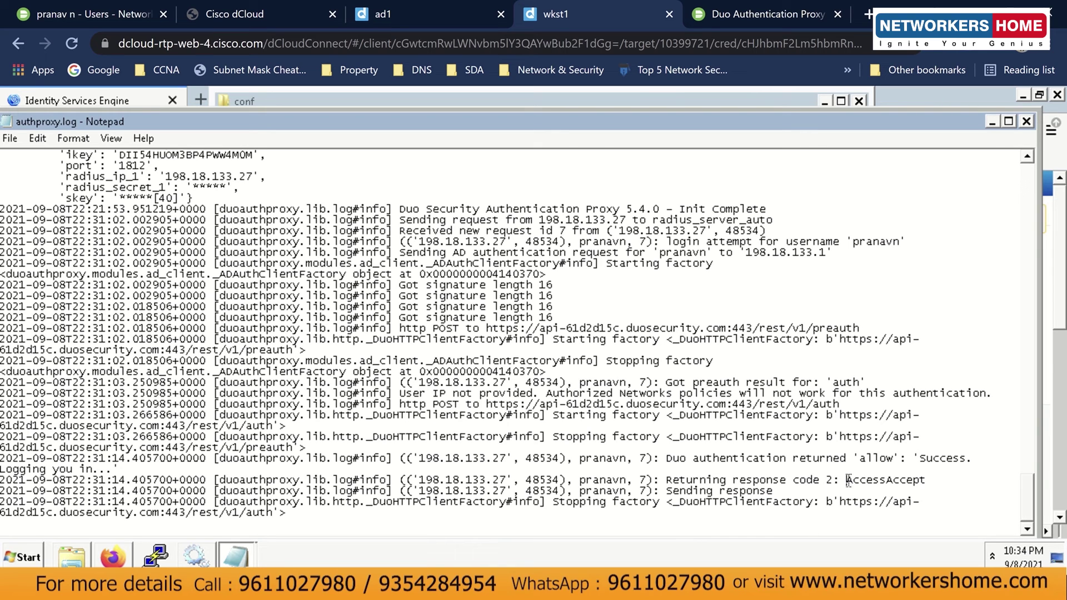
drag(768, 492, 663, 491)
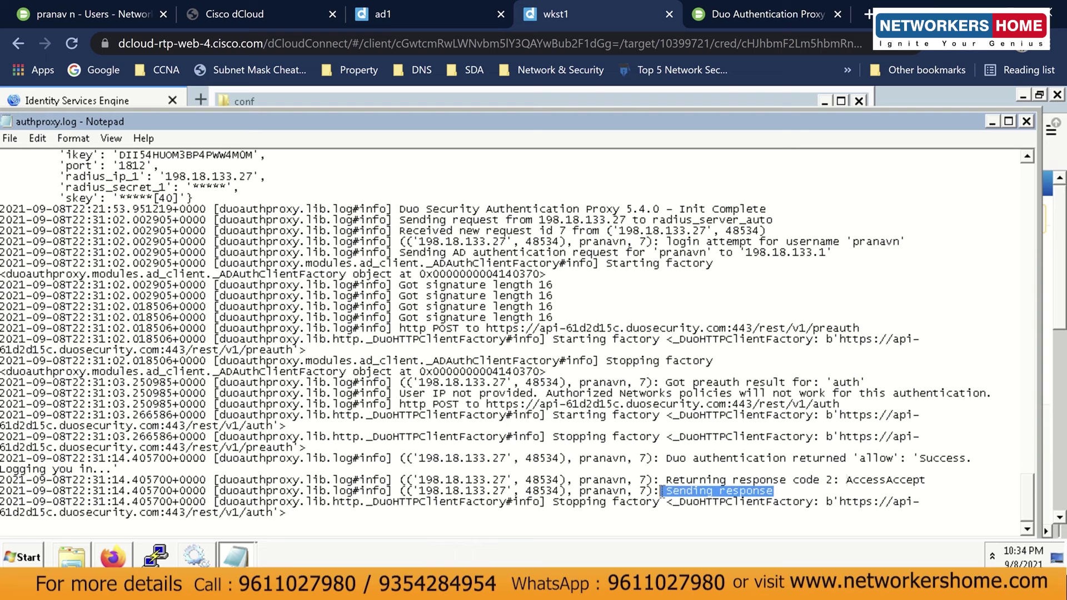
click(662, 491)
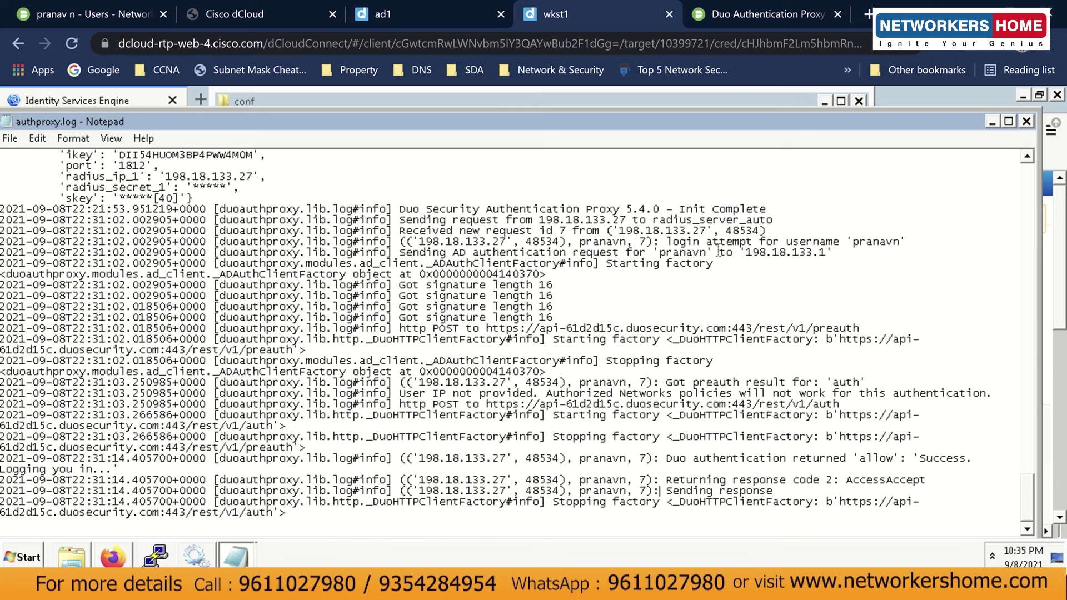
Minimize the authproxy.log Notepad window and the conf folder window.
click(989, 121)
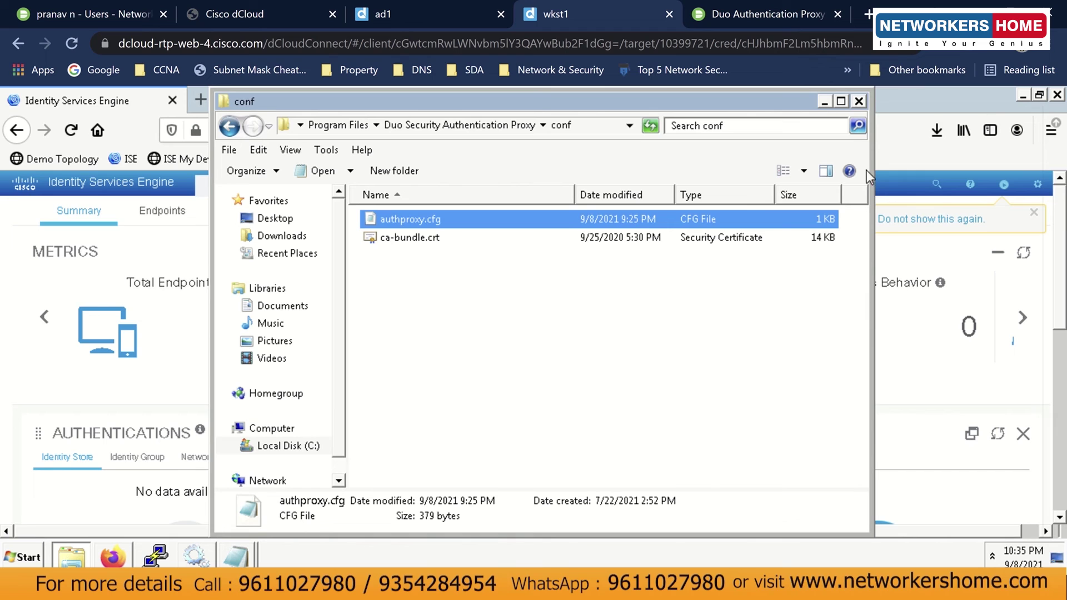
click(822, 104)
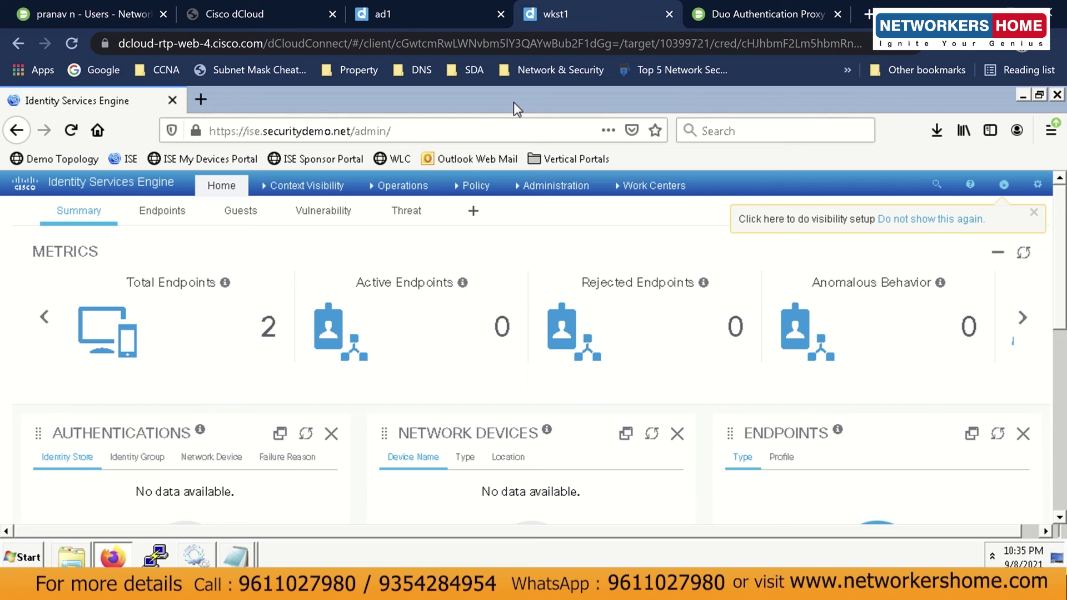
Switch to the Duo Admin Panel, go to Policies, and start a New Policy under Custom Policies.
click(84, 26)
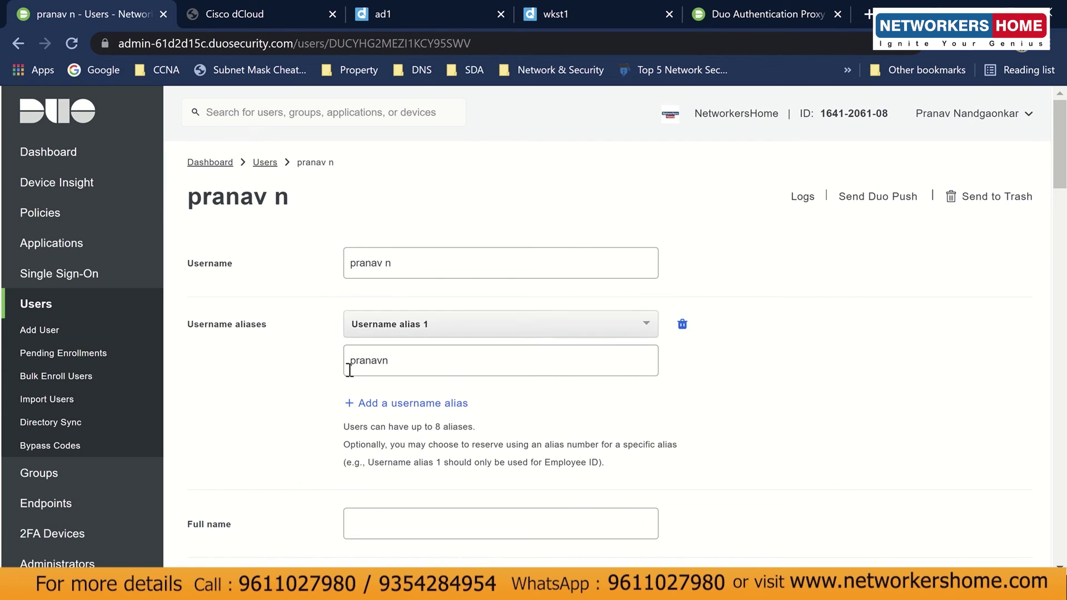
scroll(350, 370, down, 9)
scroll(216, 343, up, 7)
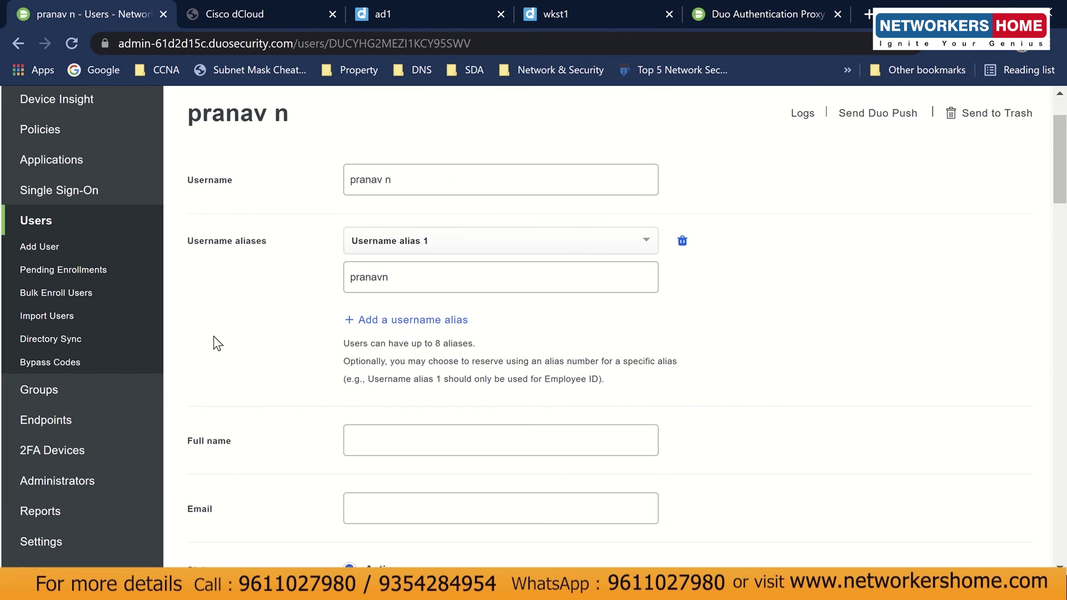
click(71, 131)
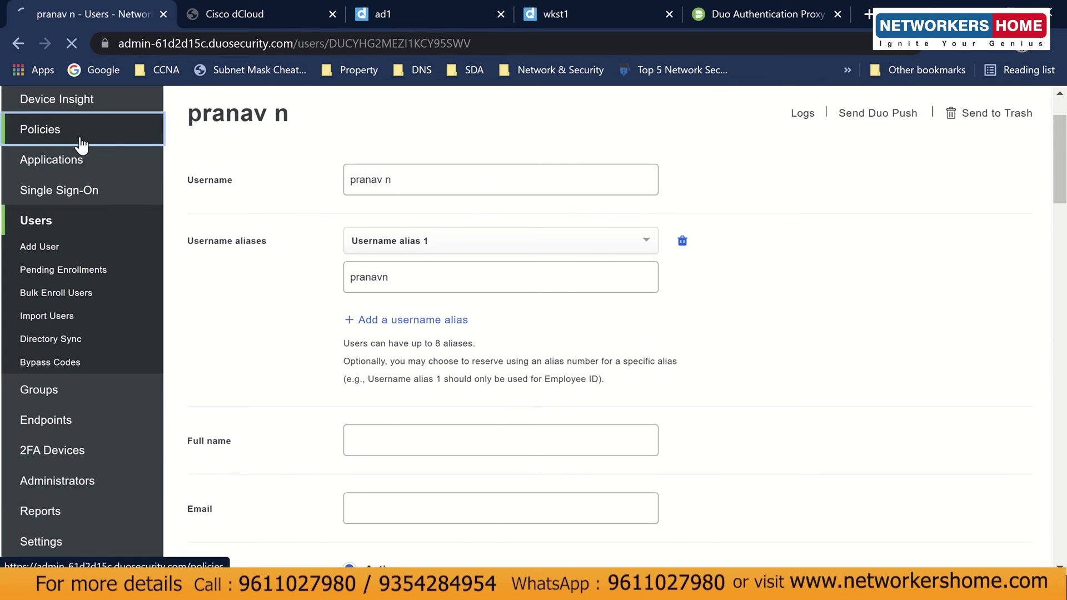
scroll(315, 415, down, 18)
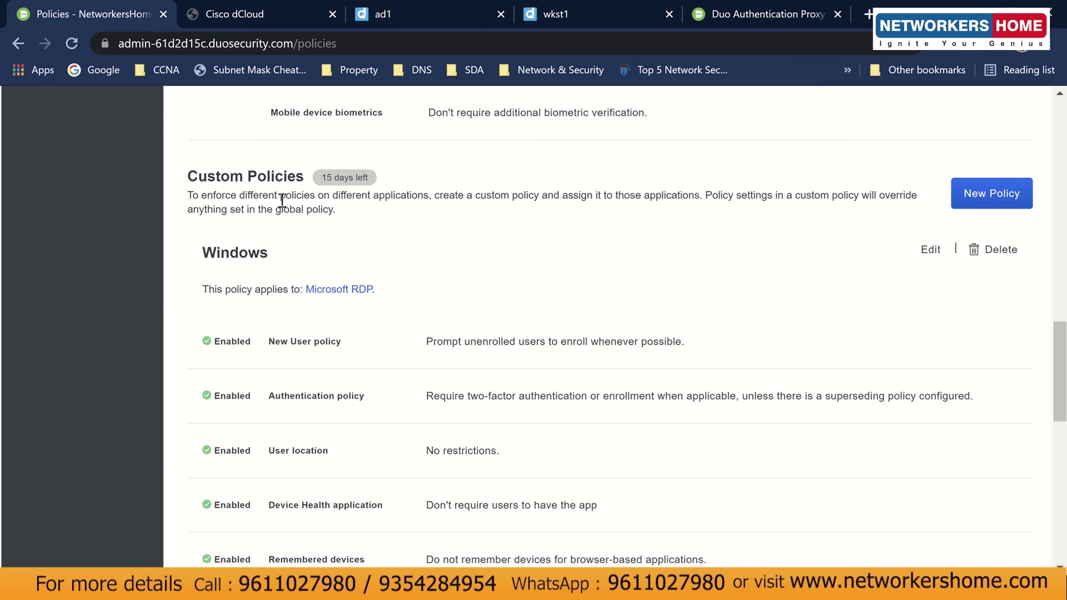
click(991, 193)
Create policy 'Cisco ISE' with Mobile device biometrics set to require additional biometric verification.
click(184, 258)
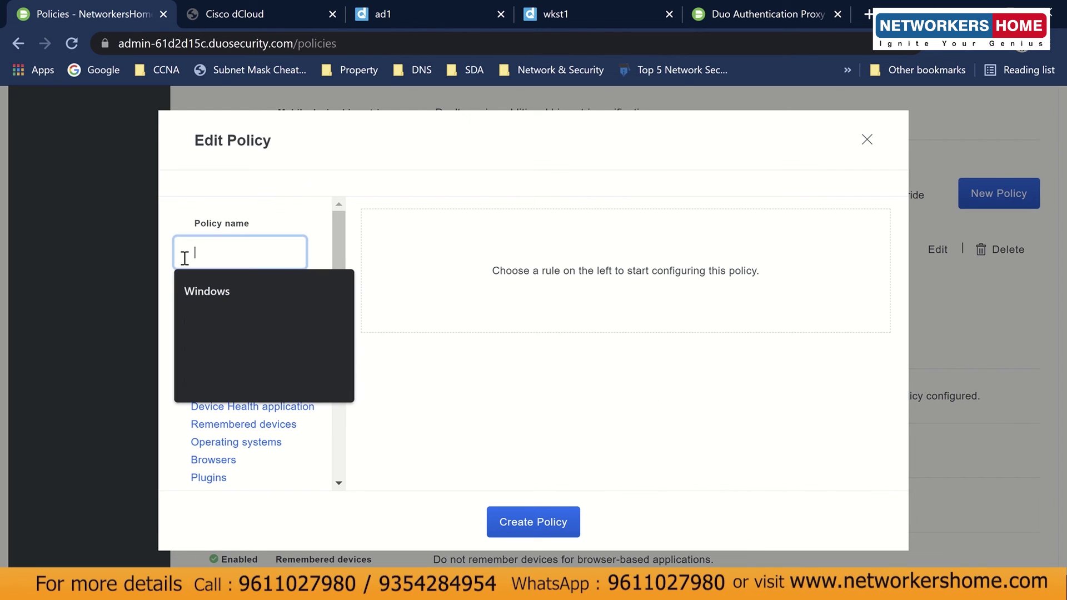
text(Cisco ISE)
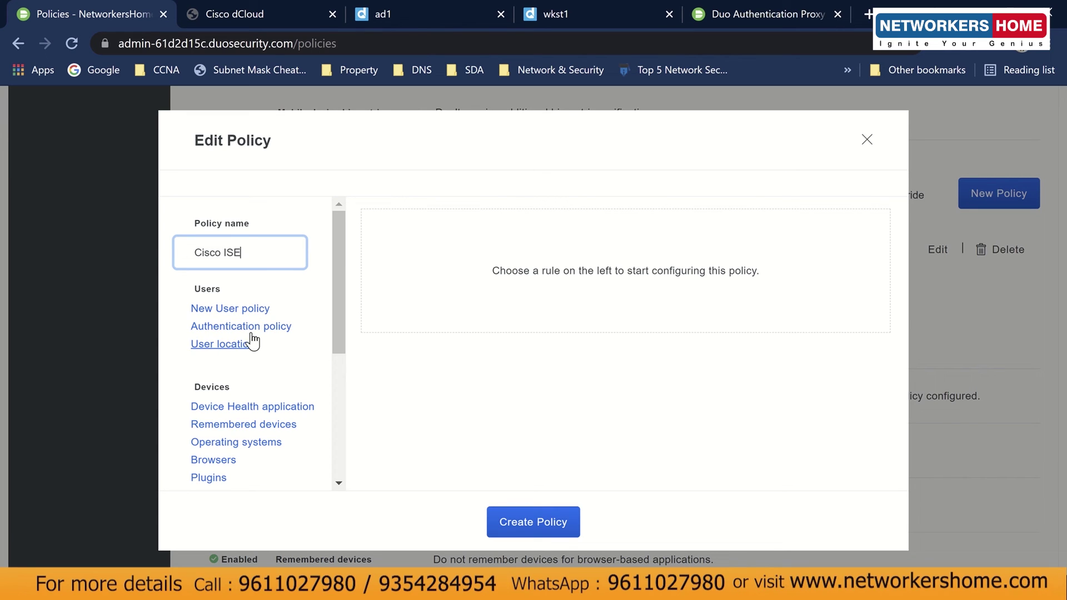
scroll(277, 381, down, 5)
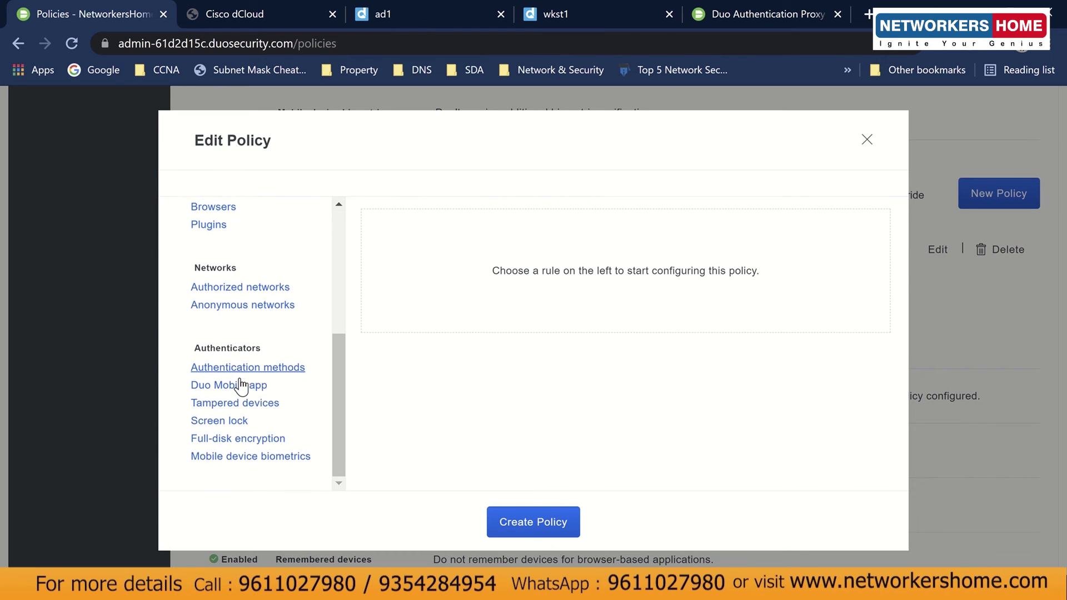
click(250, 457)
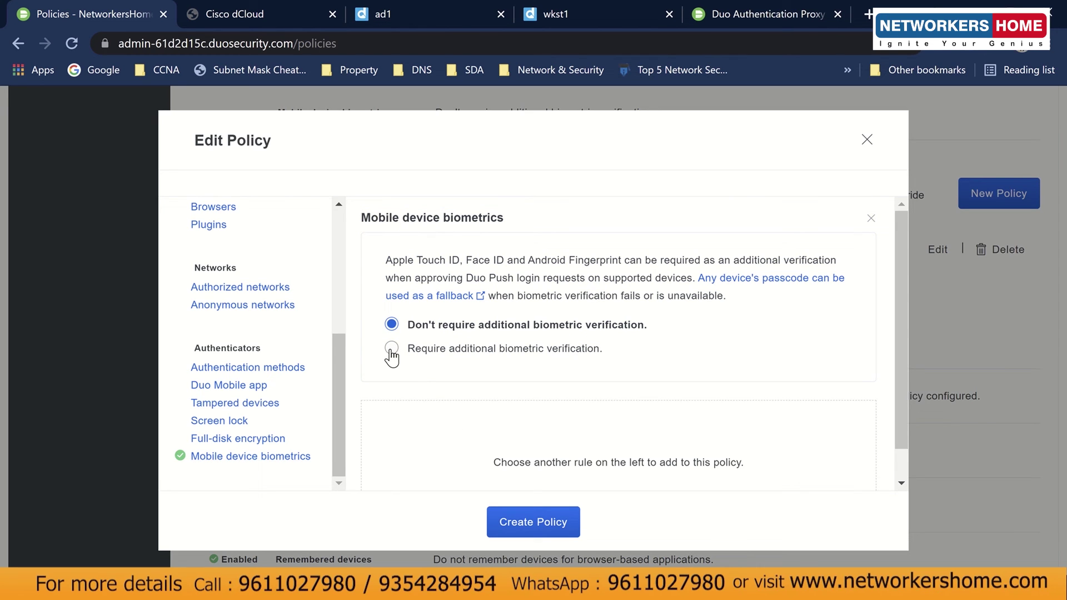
click(391, 349)
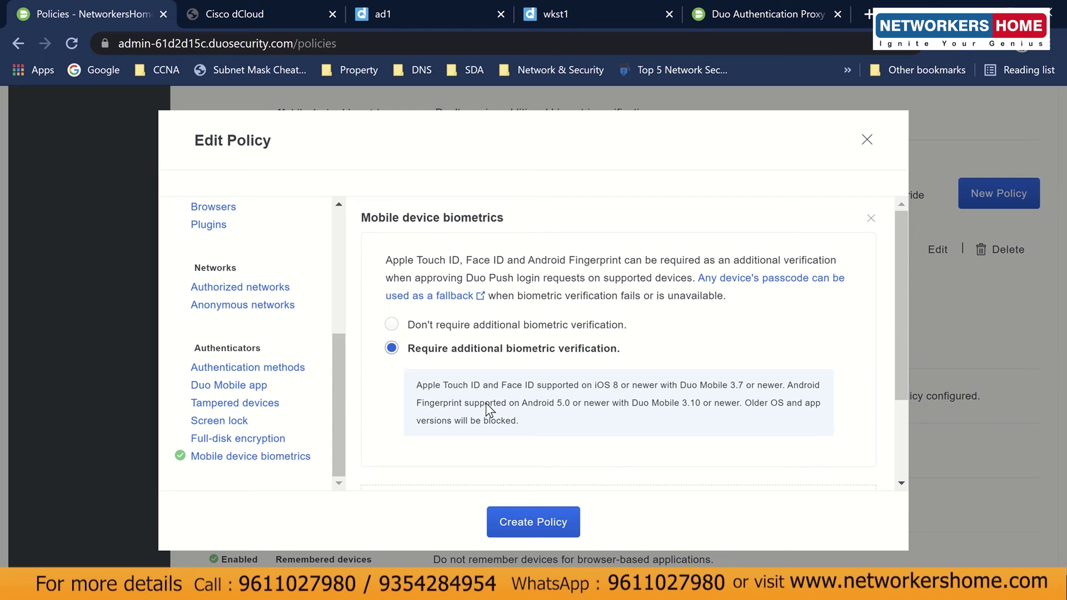
scroll(234, 333, up, 5)
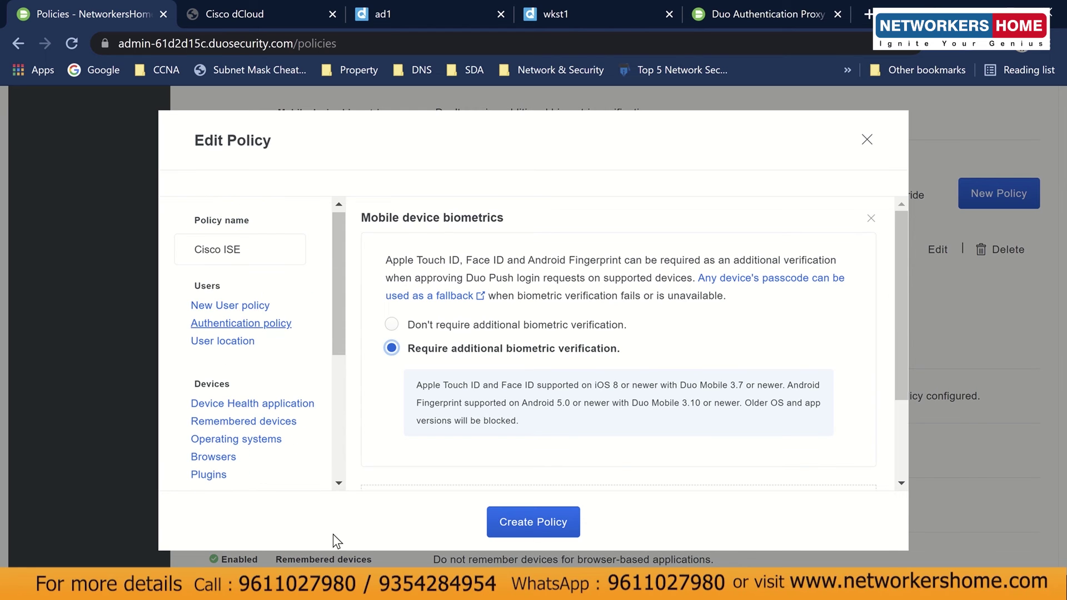
scroll(456, 459, down, 2)
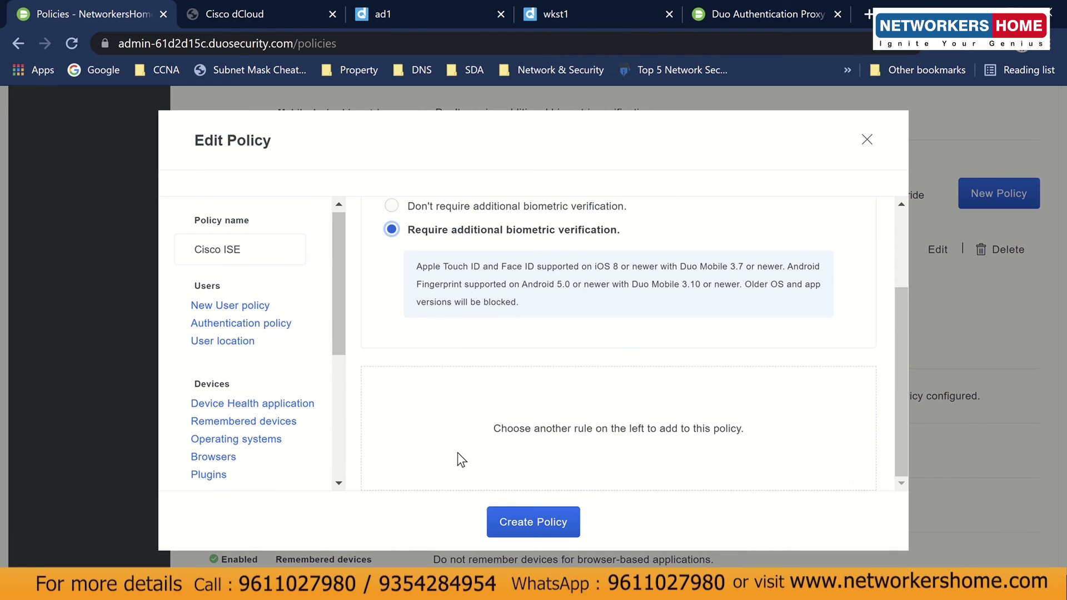
click(498, 523)
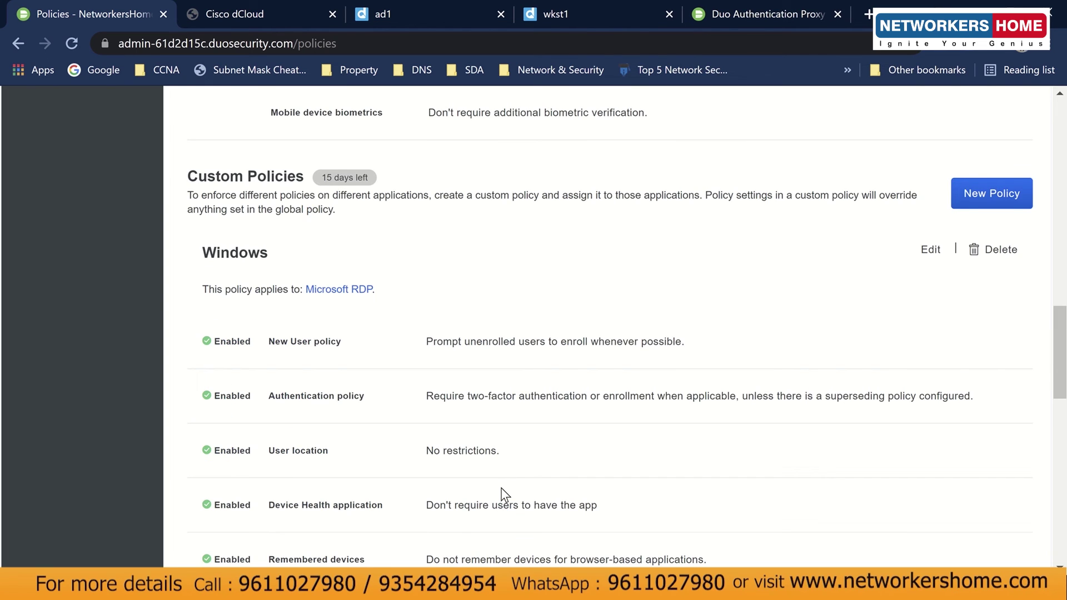
Open Applications, select Cisco ISE RADIUS, and scroll down to its Policy section.
scroll(504, 493, down, 15)
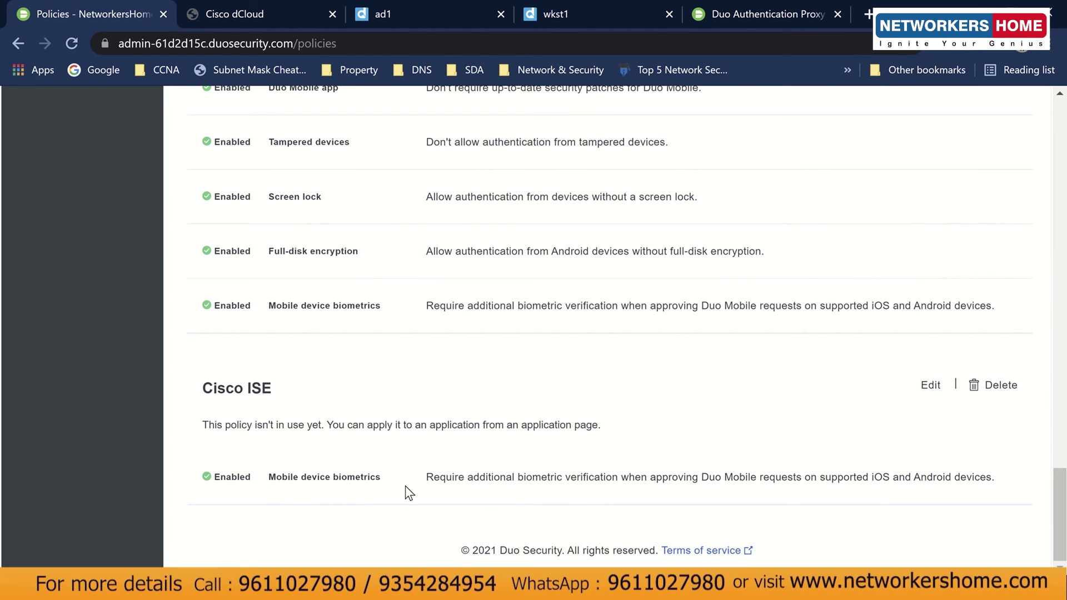
scroll(400, 483, up, 20)
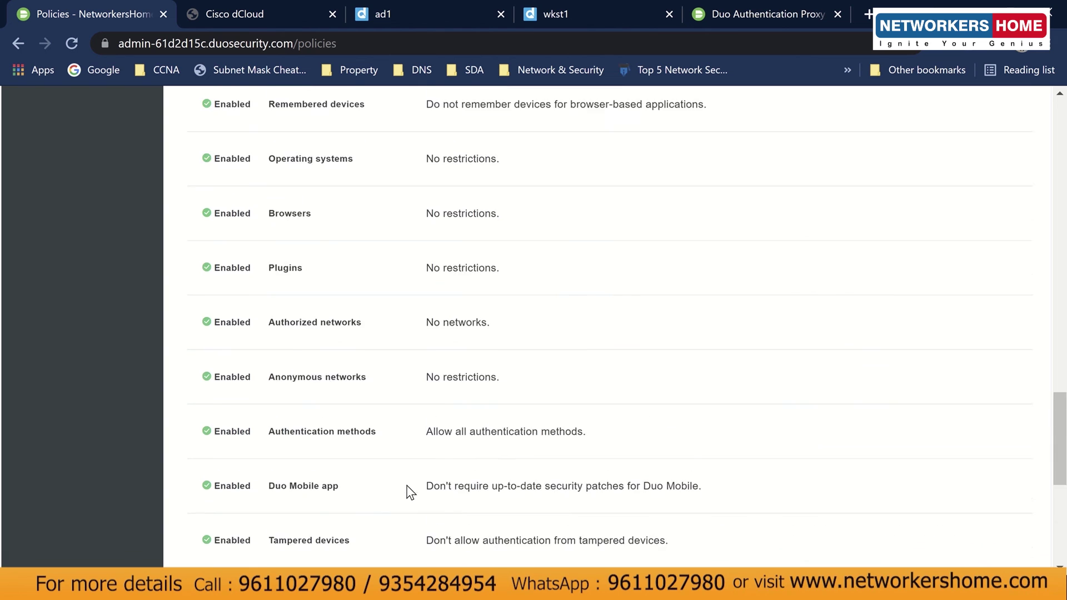
scroll(400, 479, up, 10)
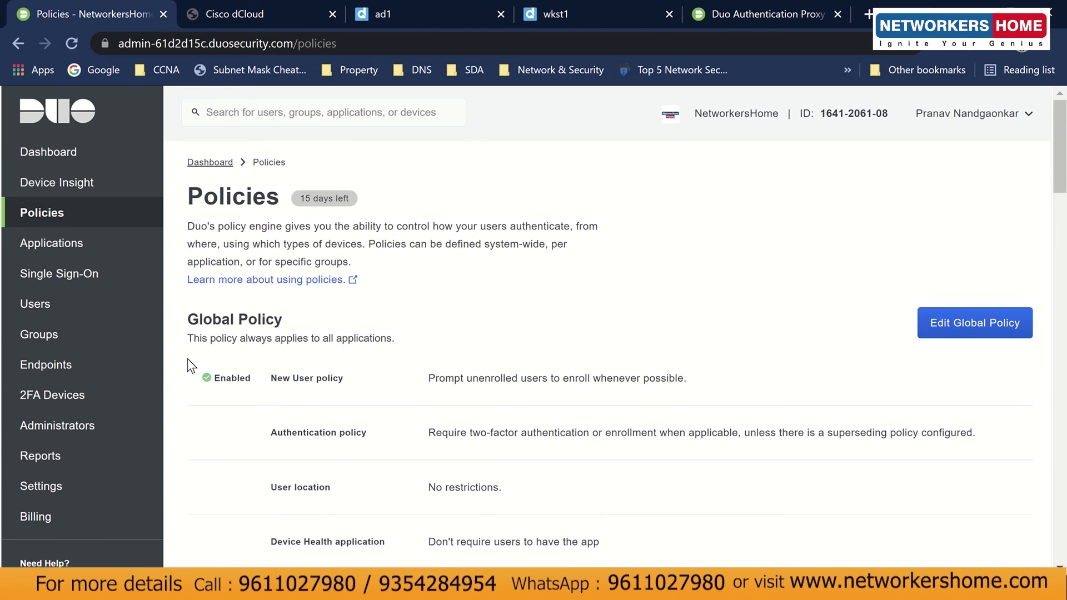
click(100, 243)
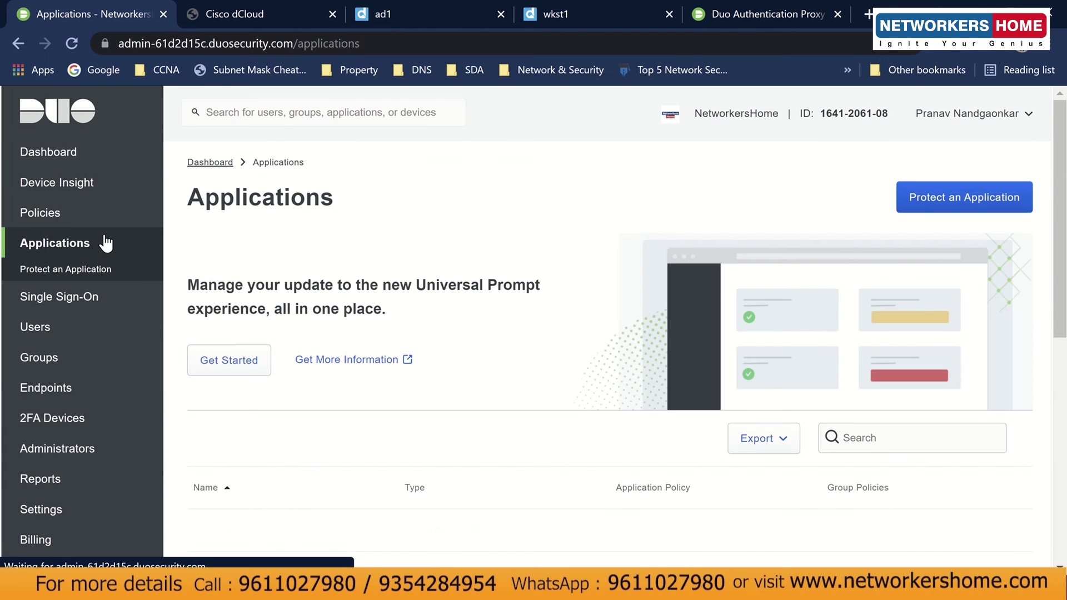
scroll(254, 486, down, 2)
click(253, 448)
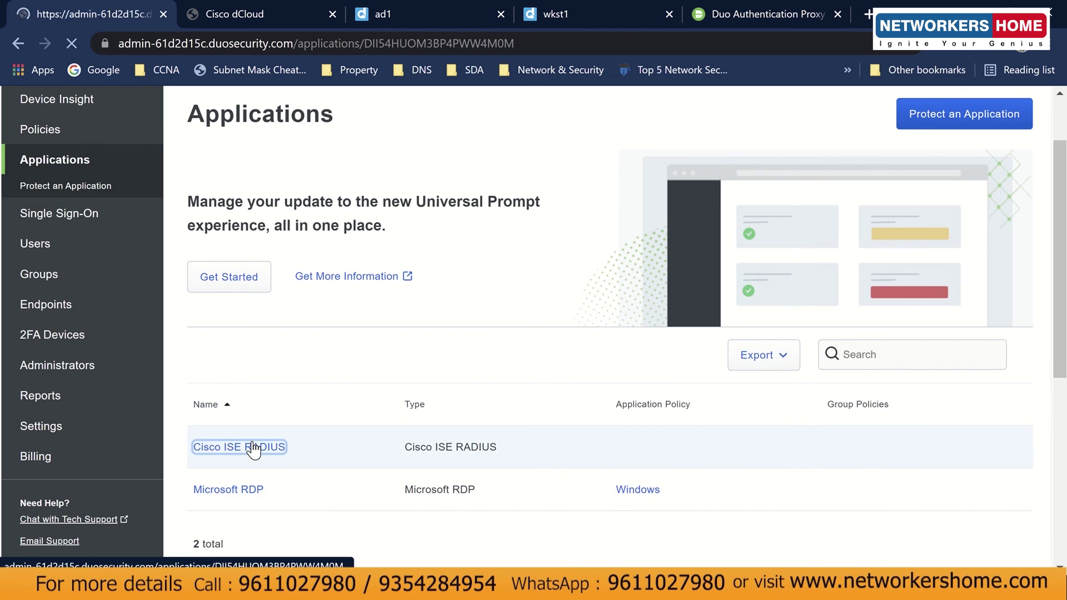
scroll(254, 448, down, 4)
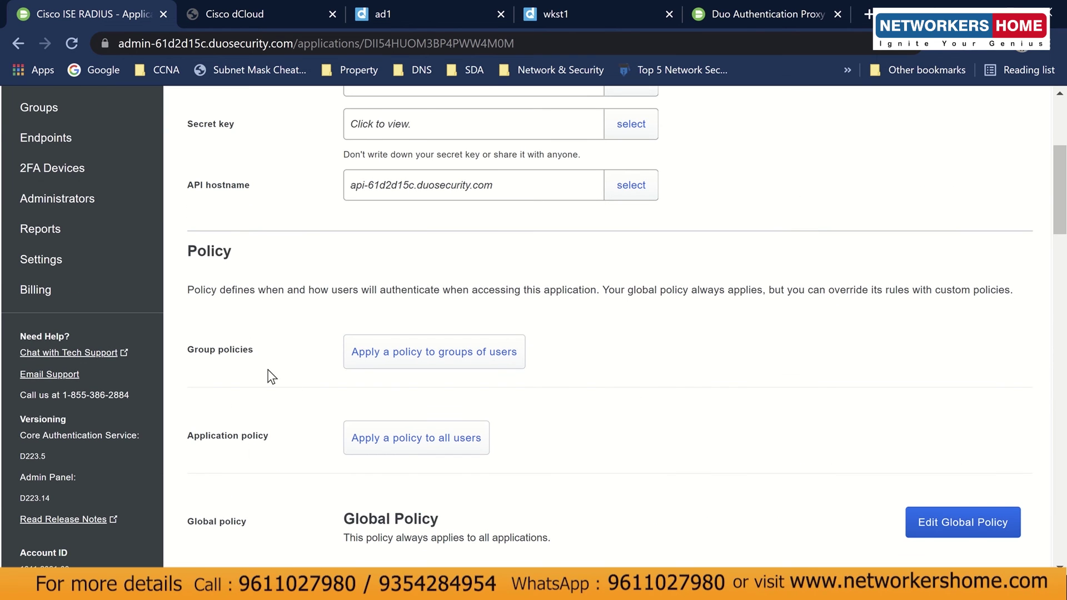
Apply the Cisco ISE policy to all users of the Cisco ISE RADIUS application.
click(369, 460)
click(381, 305)
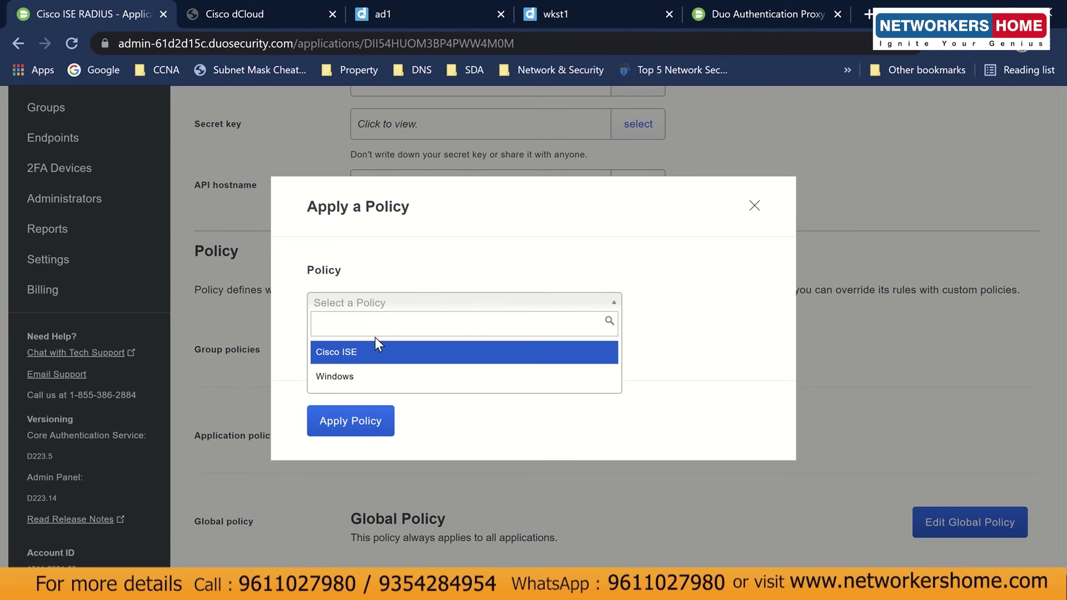
click(374, 354)
click(350, 421)
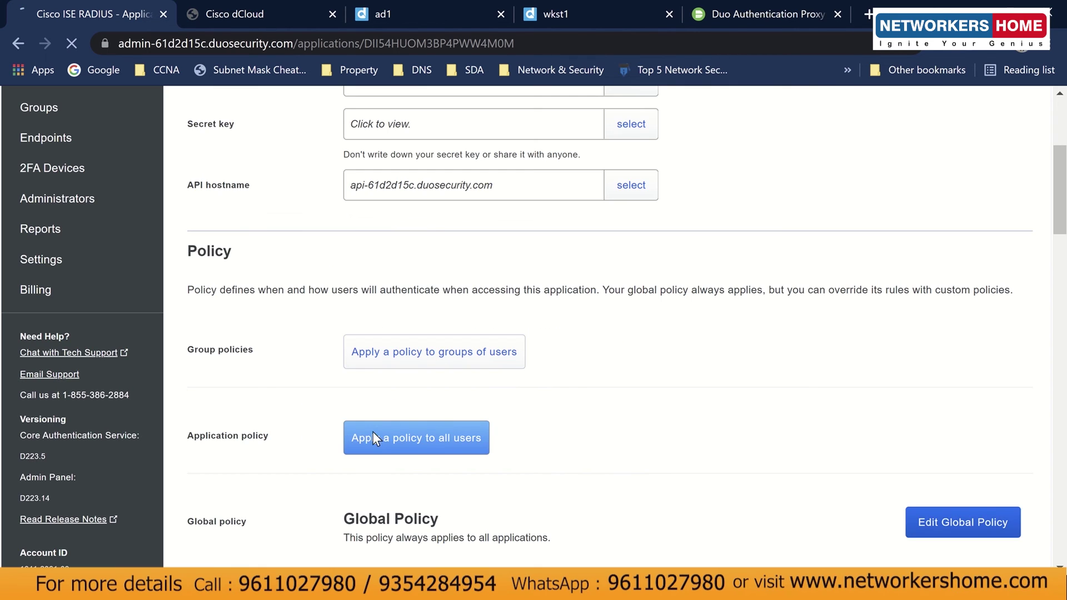
Scroll to the bottom of the Cisco ISE RADIUS application page and save the changes.
scroll(602, 467, down, 2)
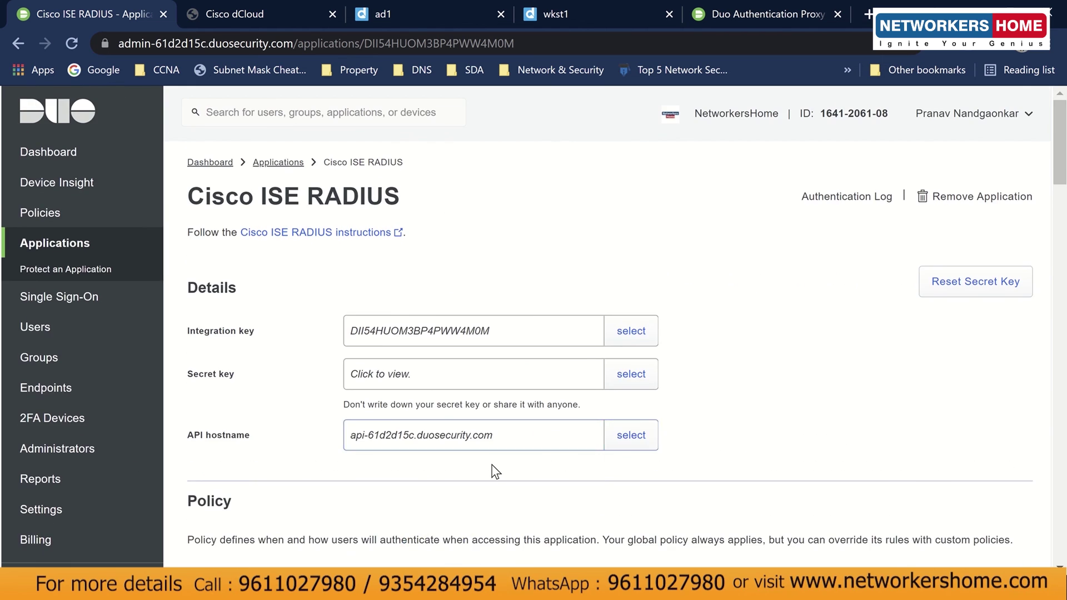
scroll(492, 468, down, 5)
scroll(495, 452, down, 4)
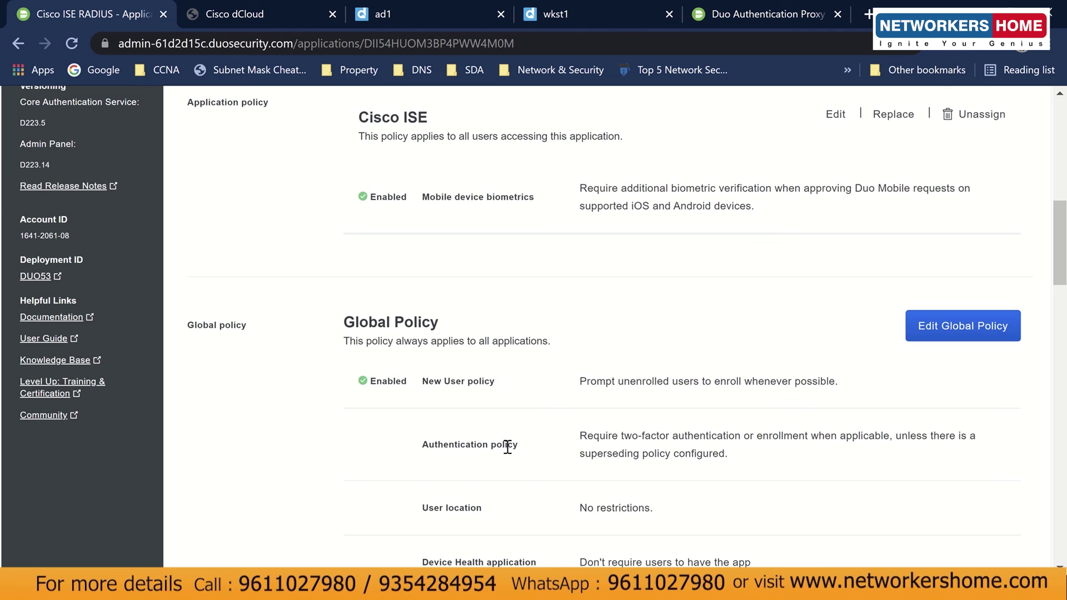
scroll(507, 448, down, 7)
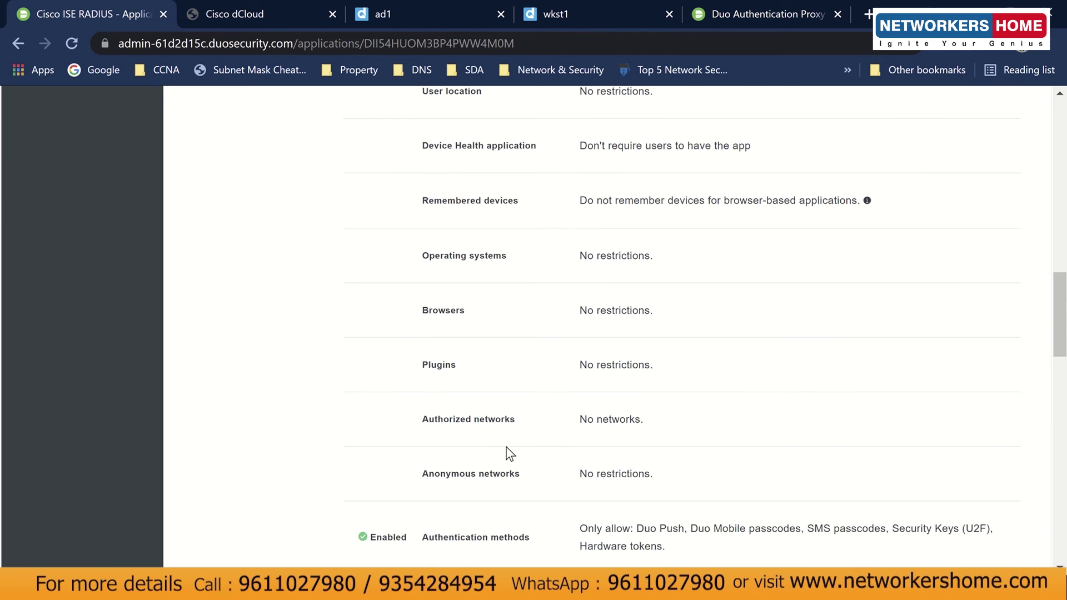
scroll(508, 454, down, 5)
scroll(507, 454, up, 14)
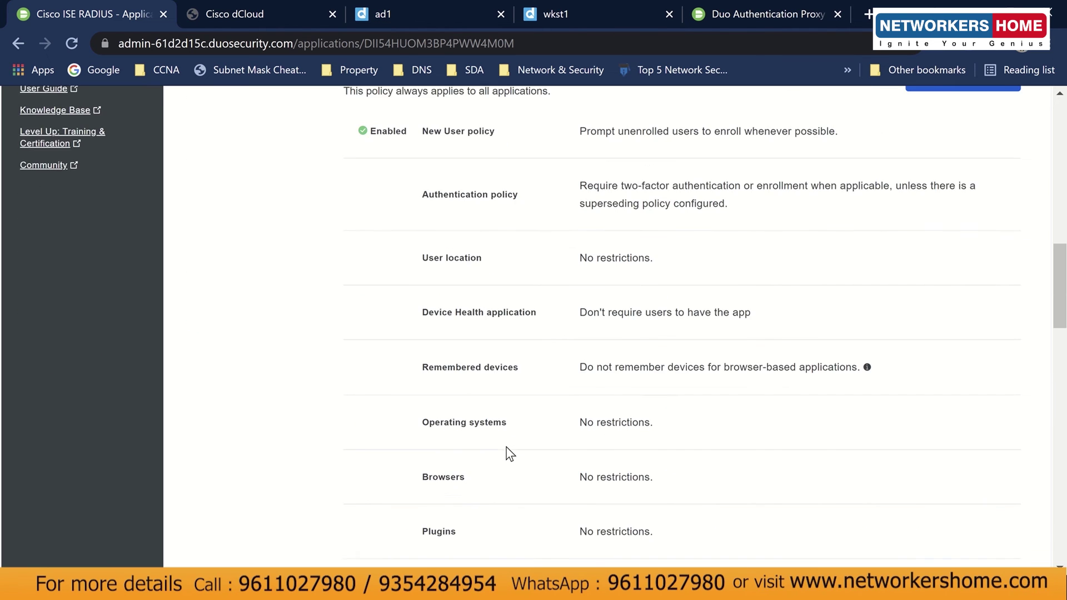
scroll(507, 454, down, 9)
scroll(507, 454, down, 20)
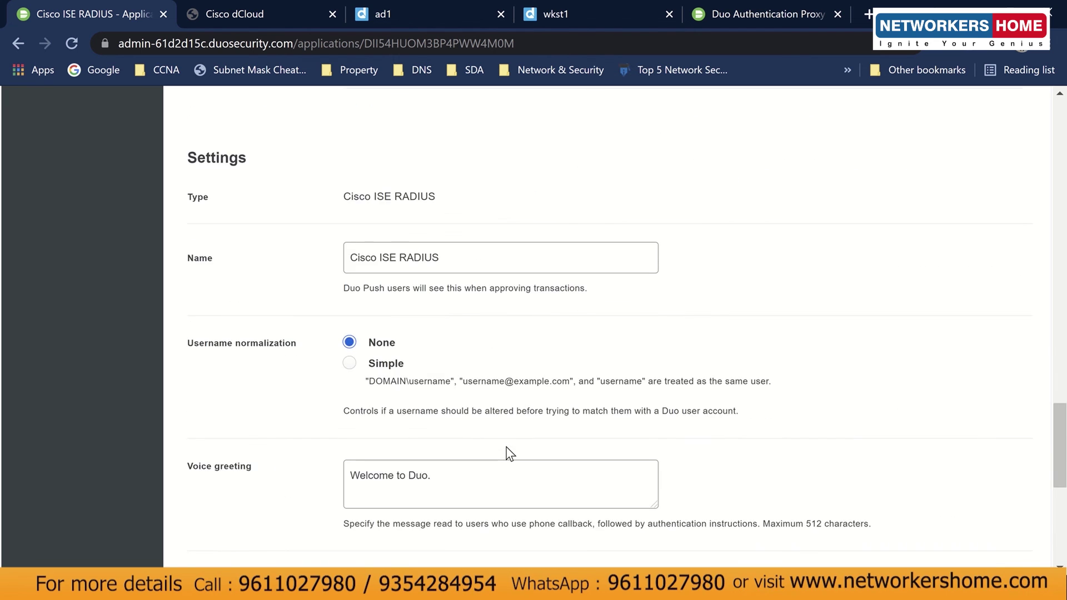
click(369, 491)
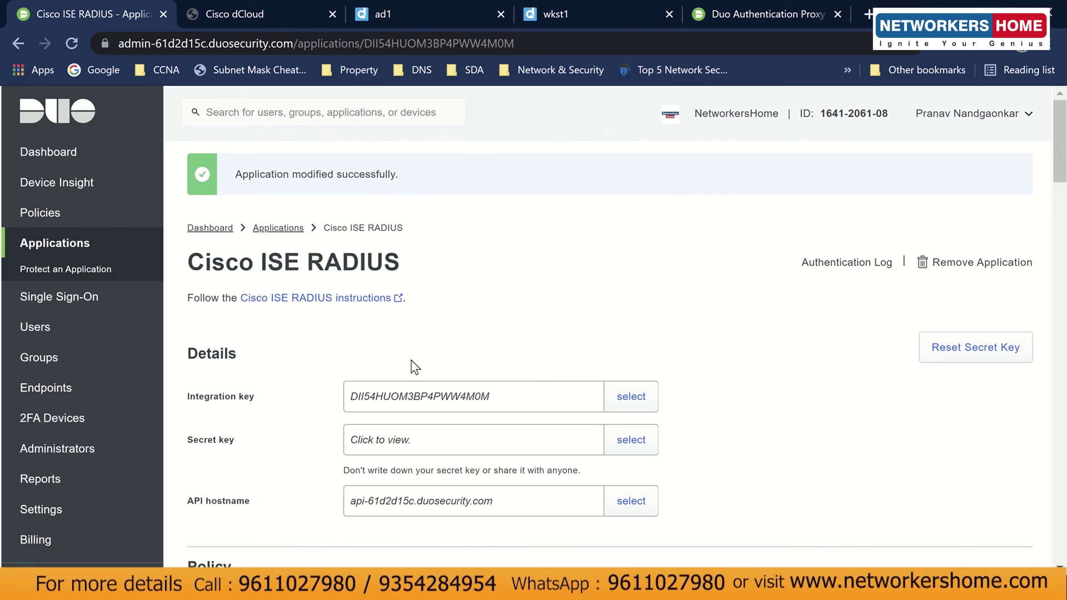
scroll(745, 456, down, 12)
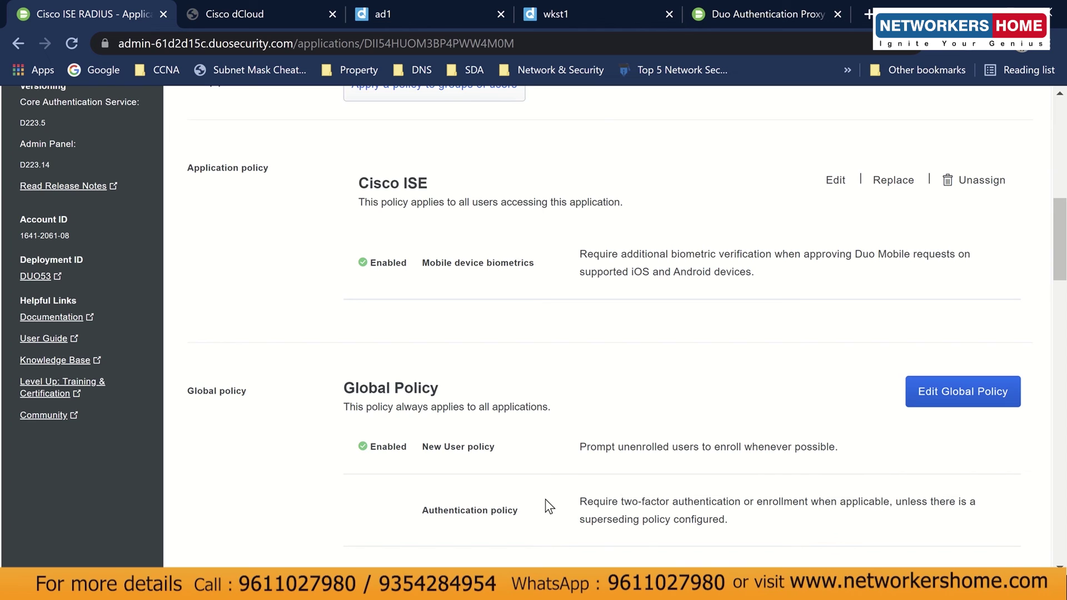
Log out of Cisco ISE from the admin account menu in the remote desktop.
click(538, 12)
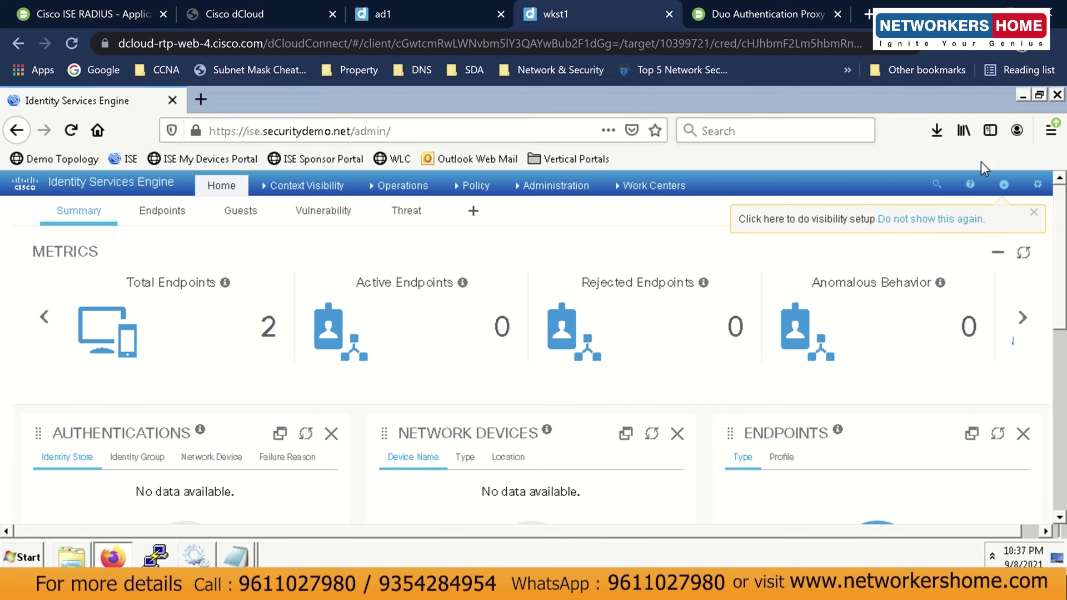
click(1004, 184)
click(960, 326)
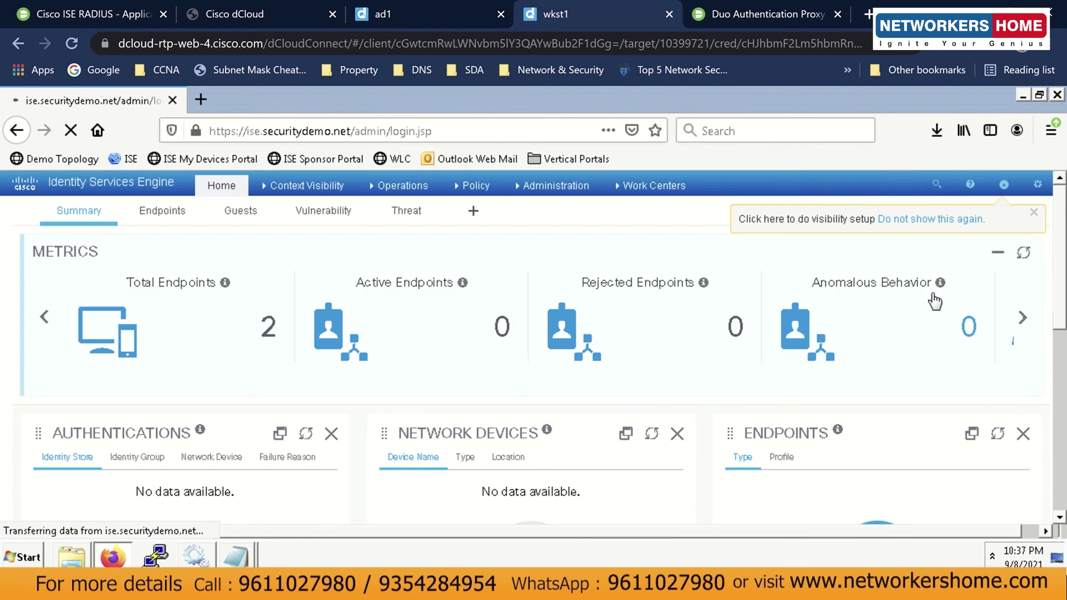
Fill in the saved admin login on the ISE page and snap the browser to the left half.
mouse_move(446, 588)
click(516, 529)
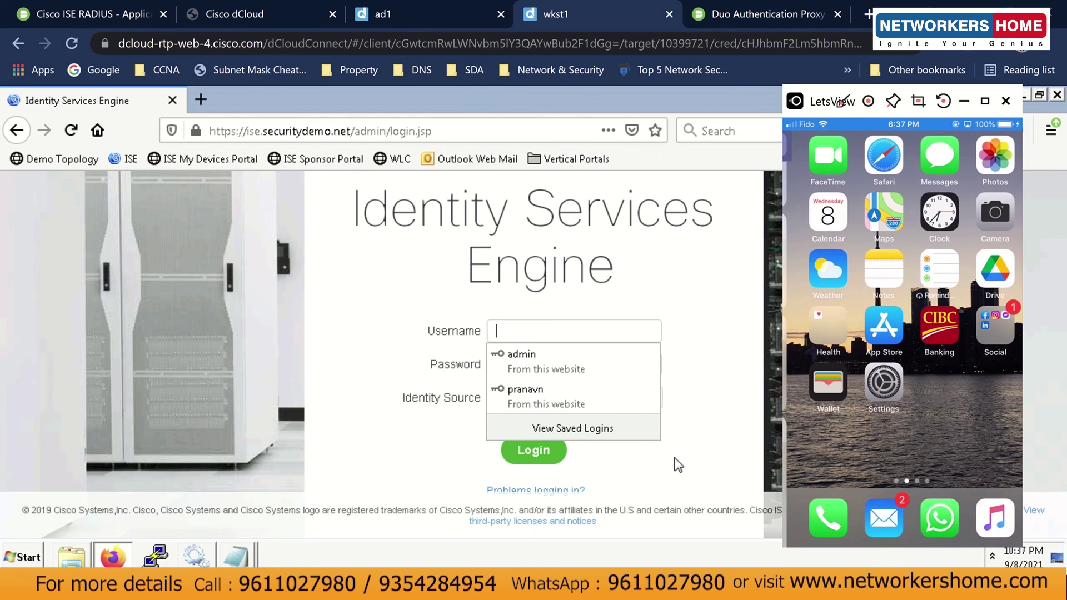
click(562, 392)
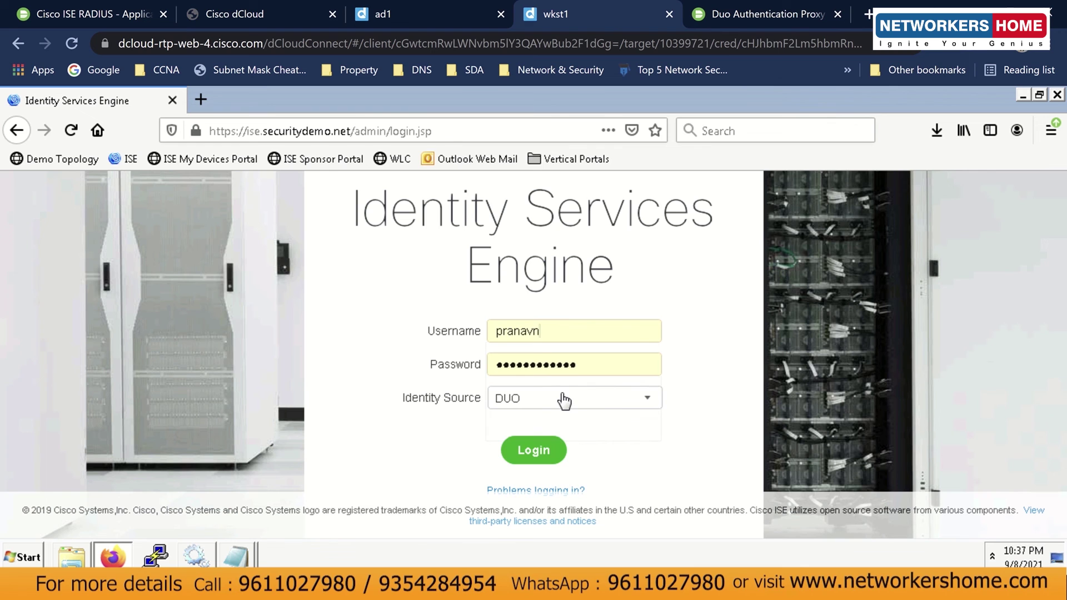
key(super+Down)
key(super+Left)
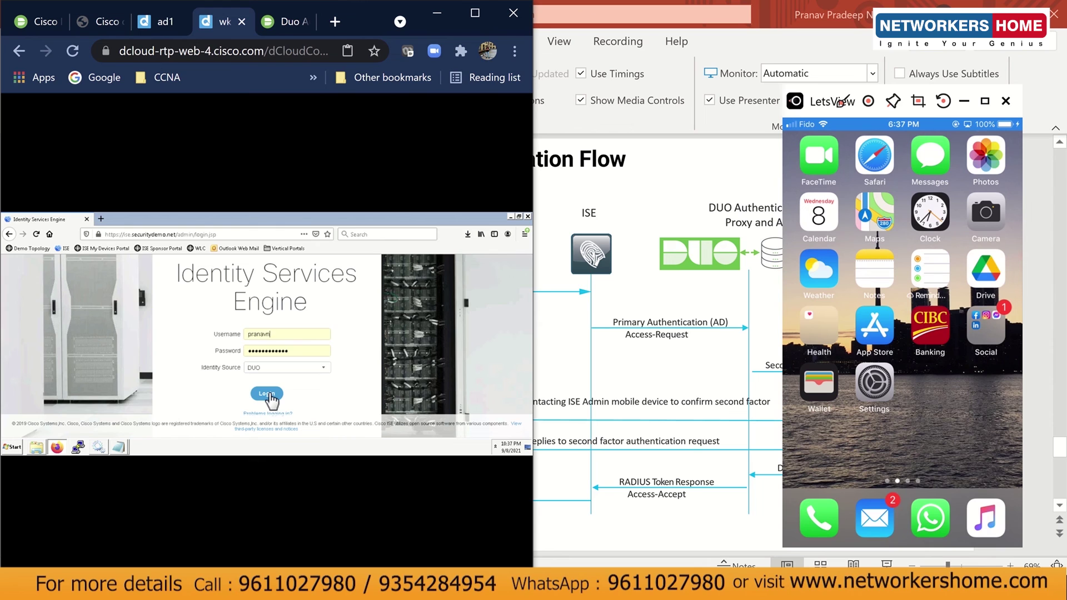
Submit the Cisco ISE admin login, approve it with Duo, then return to the Cisco ISE RADIUS policy tab.
click(269, 396)
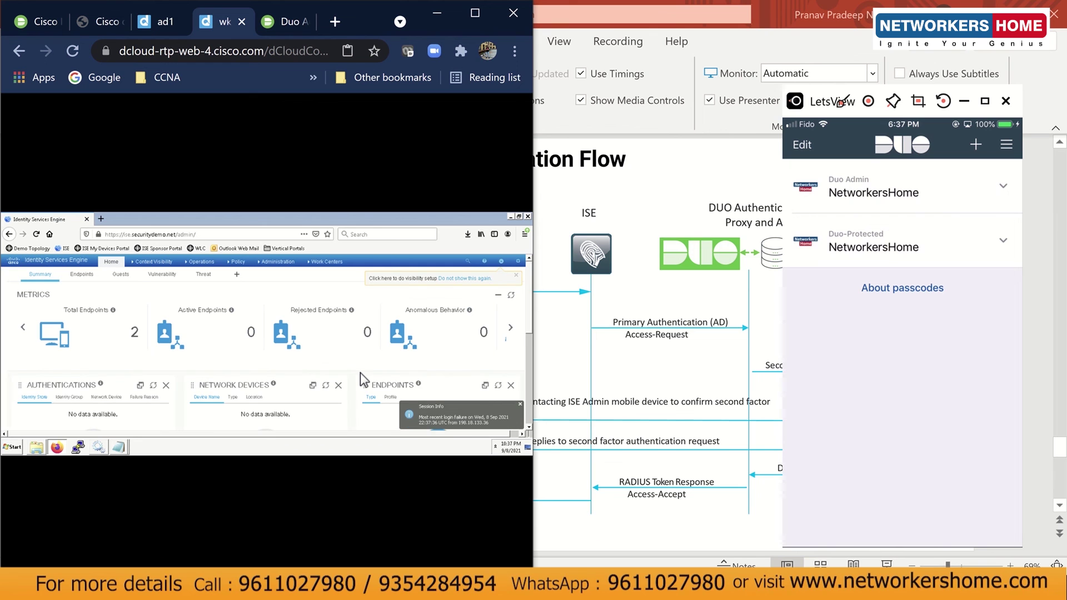
click(475, 12)
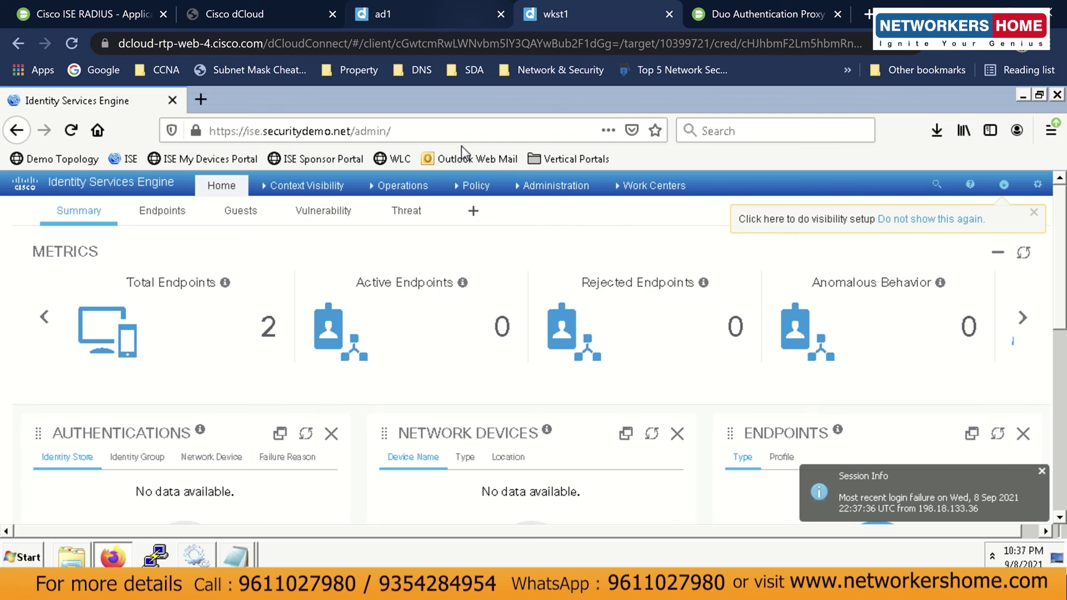
mouse_move(451, 187)
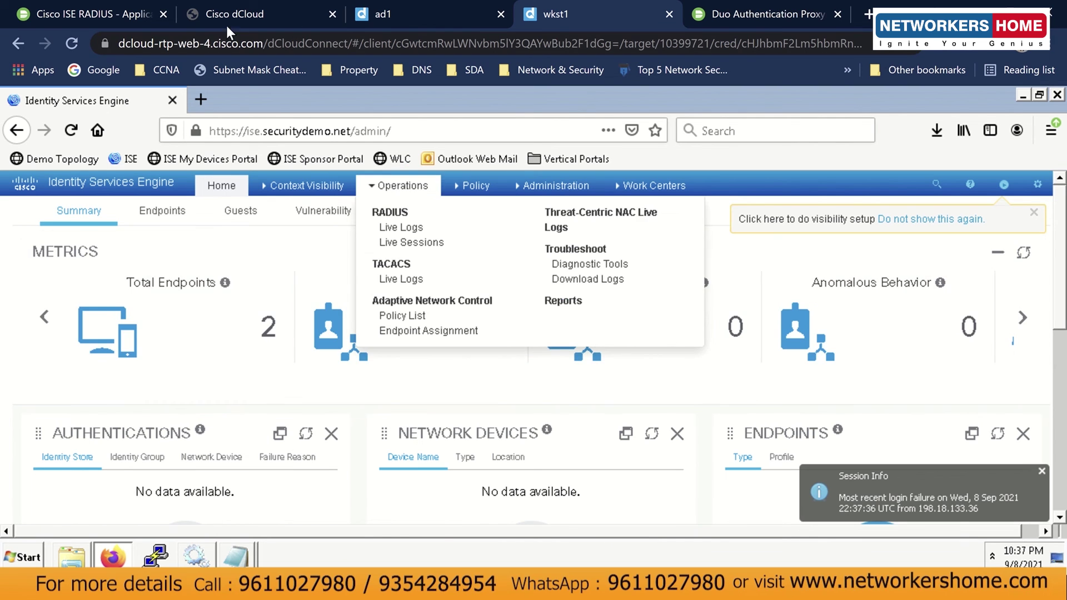
click(125, 18)
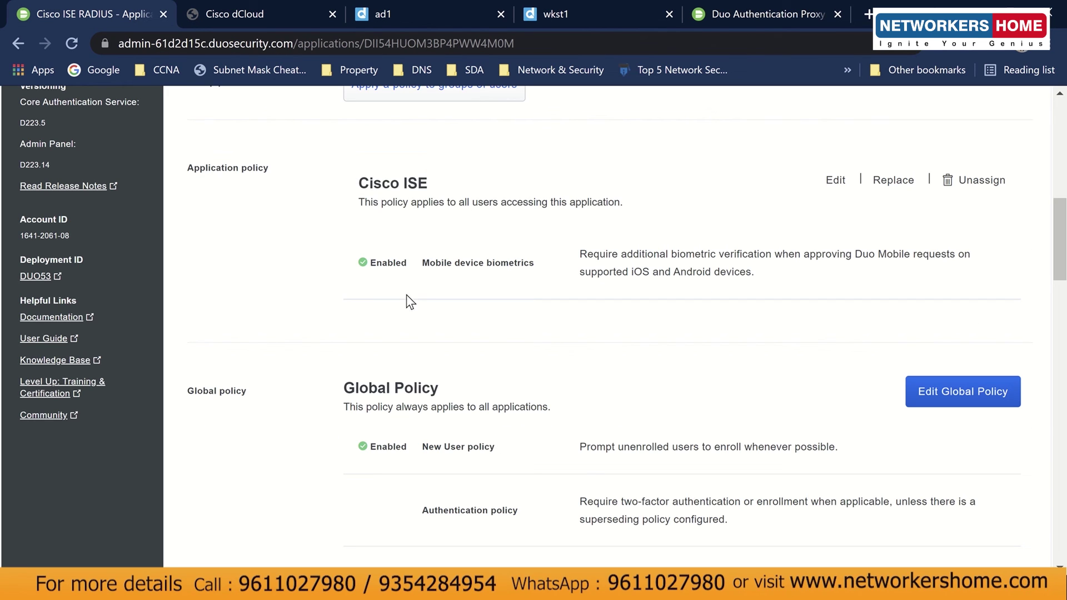
drag(424, 265, 780, 284)
click(776, 279)
In Notepad, add 'Completes Use case of ISE Admin Login.. Successful' below Test!!
click(478, 506)
text(Completes Use case of ISE ADmin)
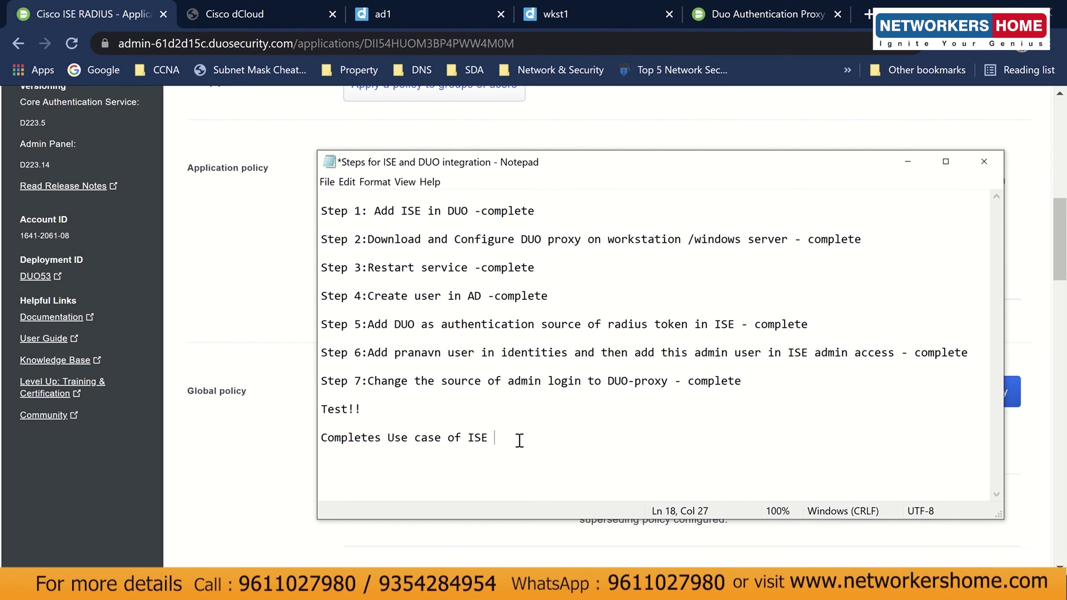
key(BackSpace)
key(BackSpace)
key(BackSpace)
key(BackSpace)
text(dmin Login.. Successful)
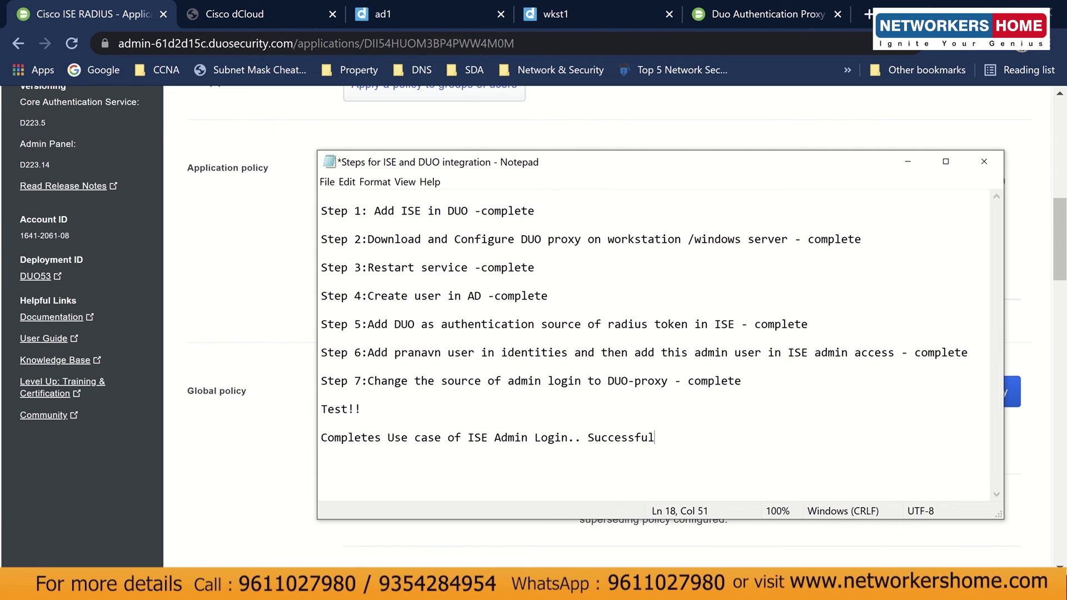
Switch from Notepad back to the Cisco ISE remote desktop session.
click(299, 401)
scroll(305, 378, up, 10)
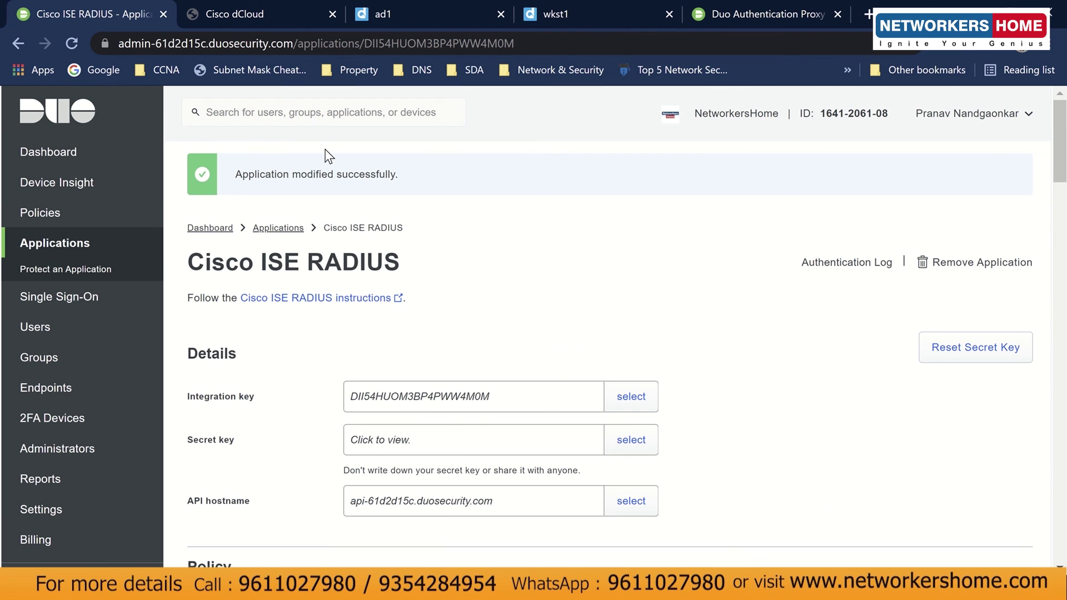
click(560, 13)
Open Administration > System deployment and dismiss the standalone-mode notice with OK.
mouse_move(474, 189)
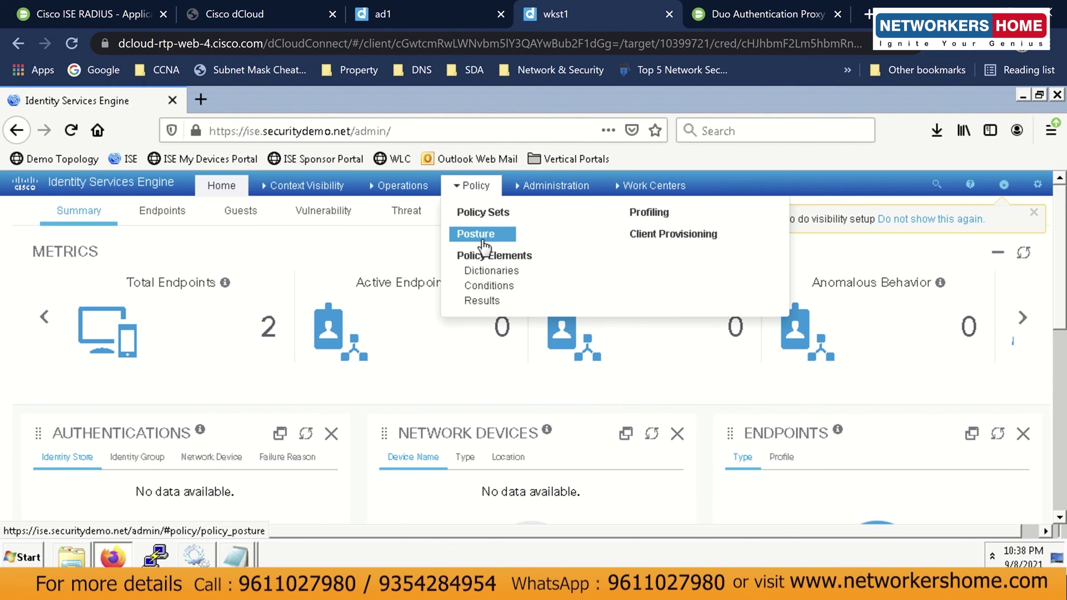
mouse_move(536, 186)
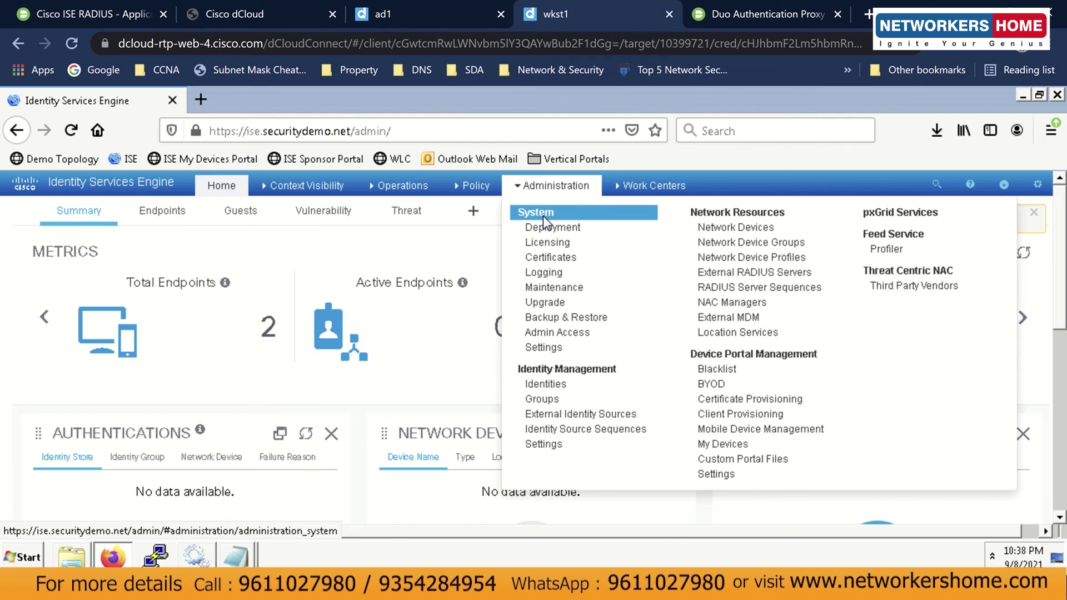
click(546, 218)
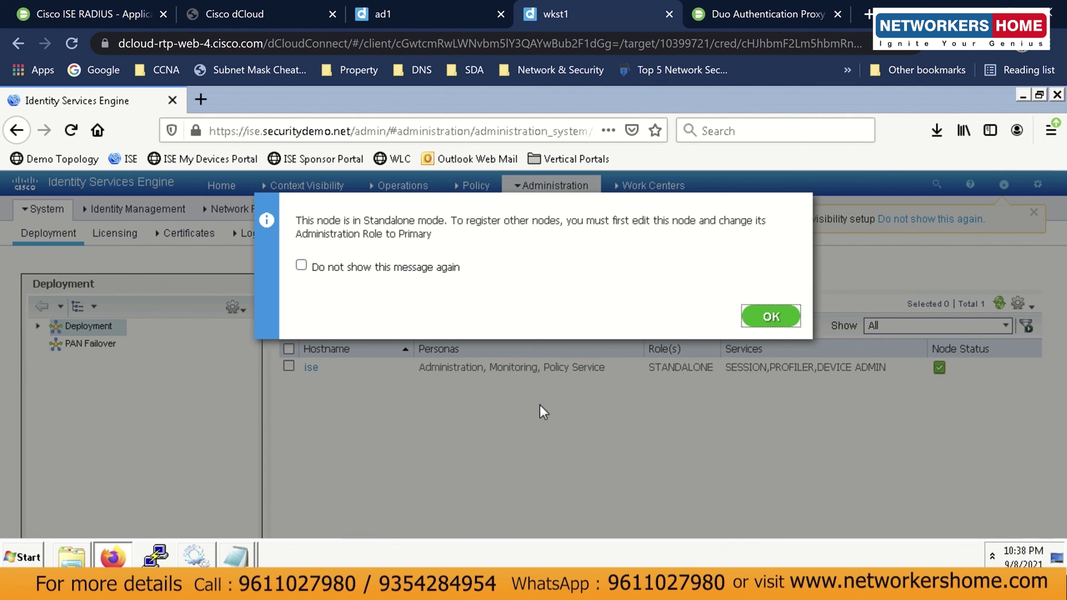
click(772, 316)
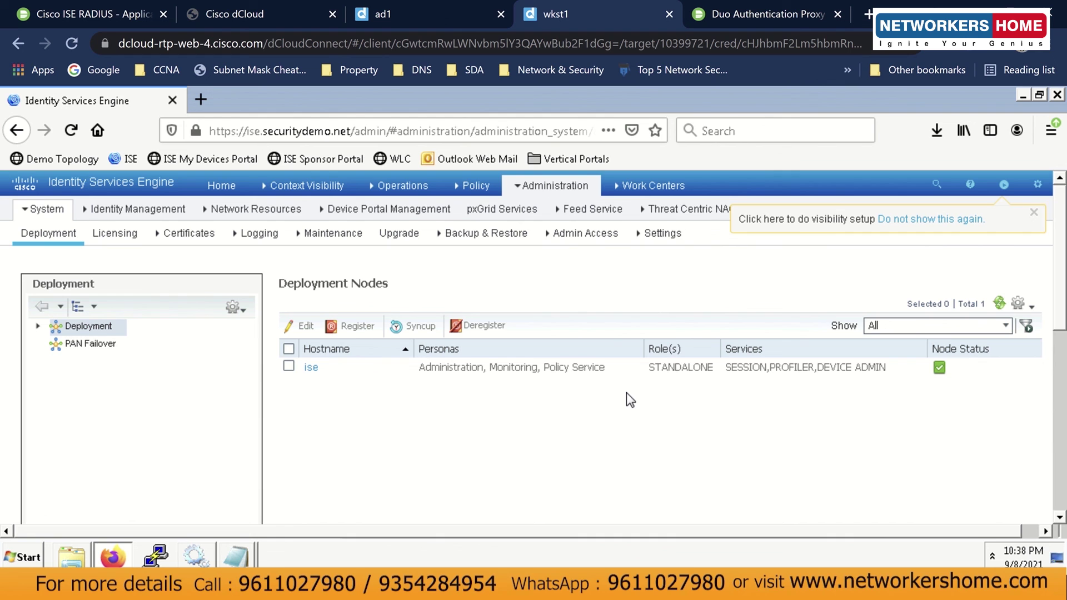
mouse_move(585, 192)
mouse_move(383, 201)
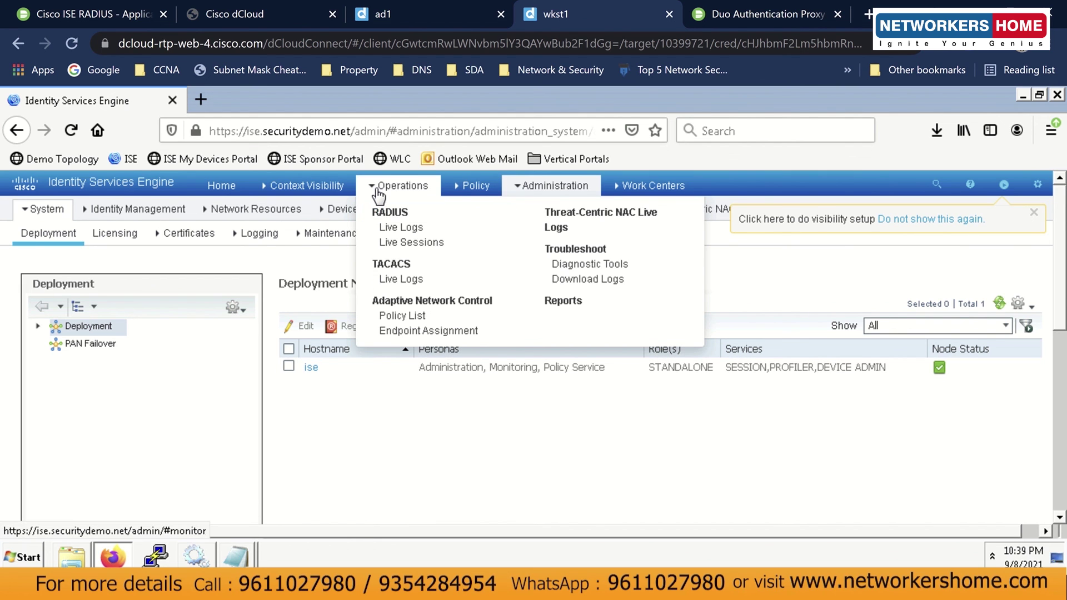
click(550, 303)
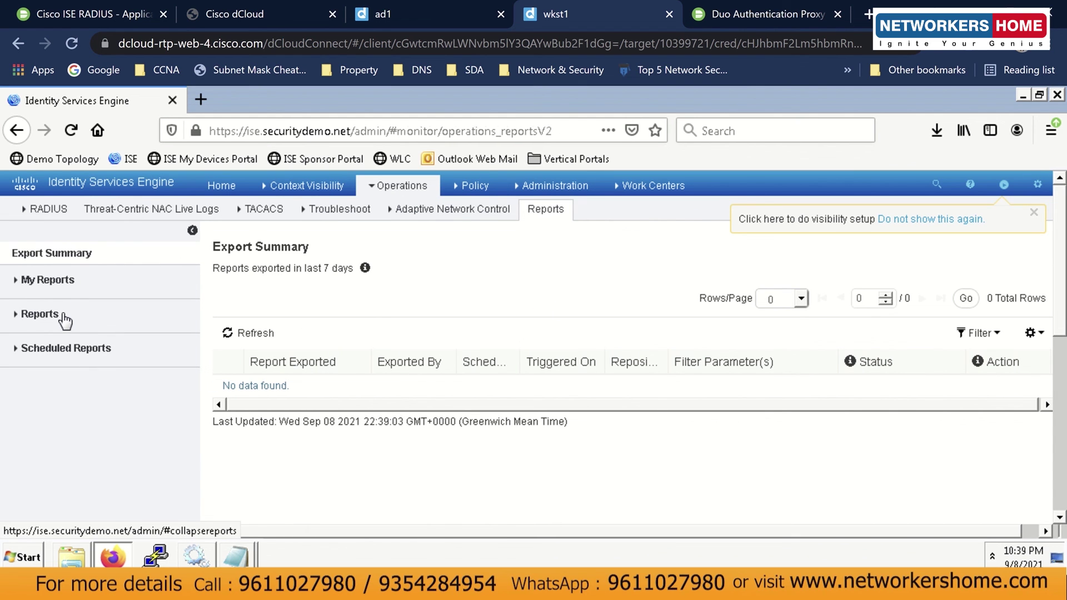
click(62, 316)
scroll(124, 418, down, 3)
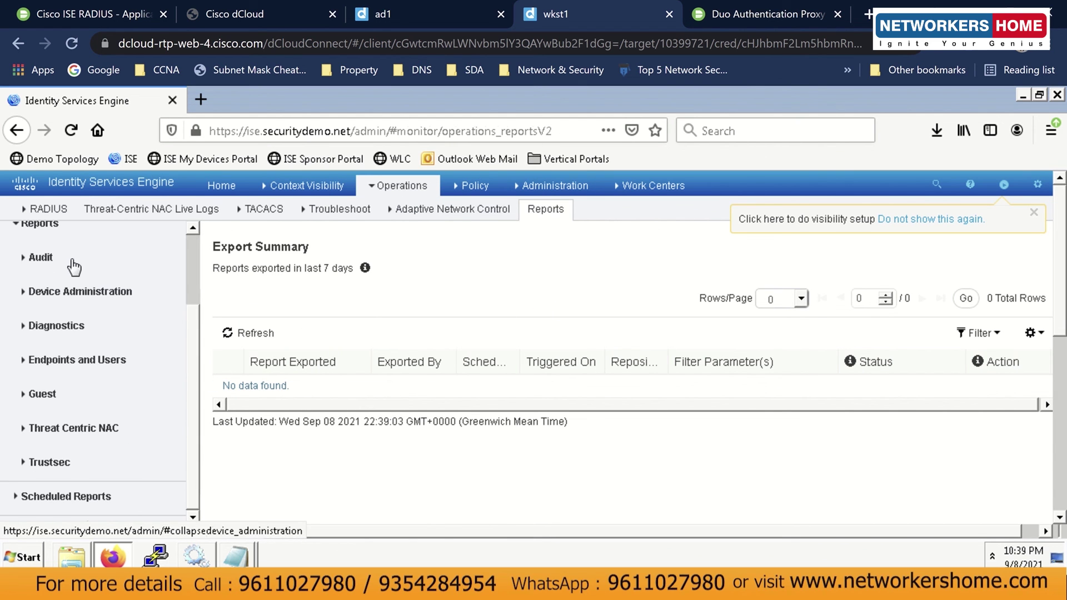
click(68, 258)
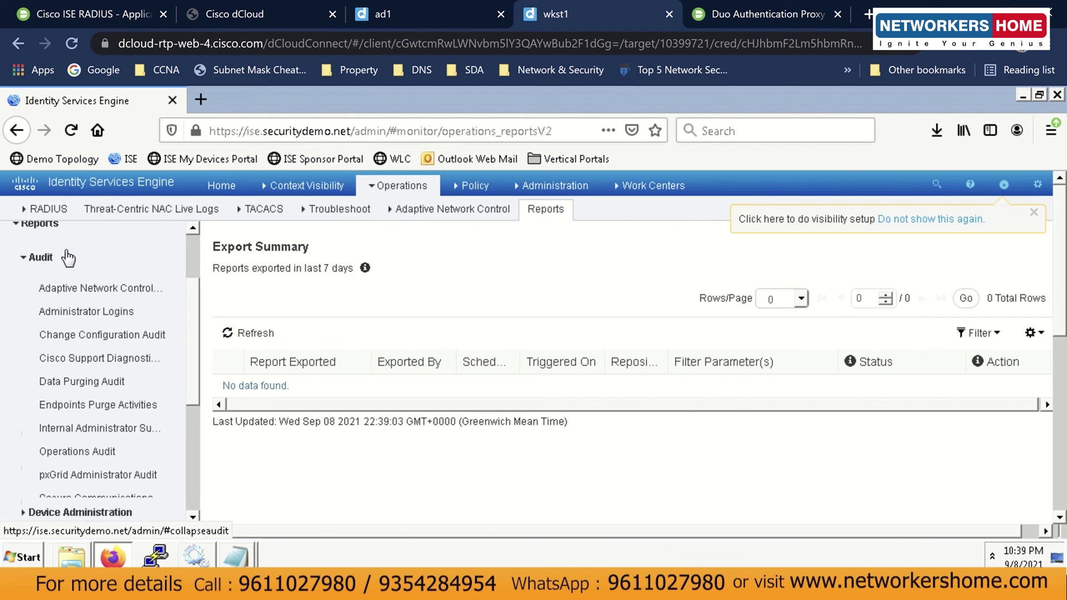
click(97, 314)
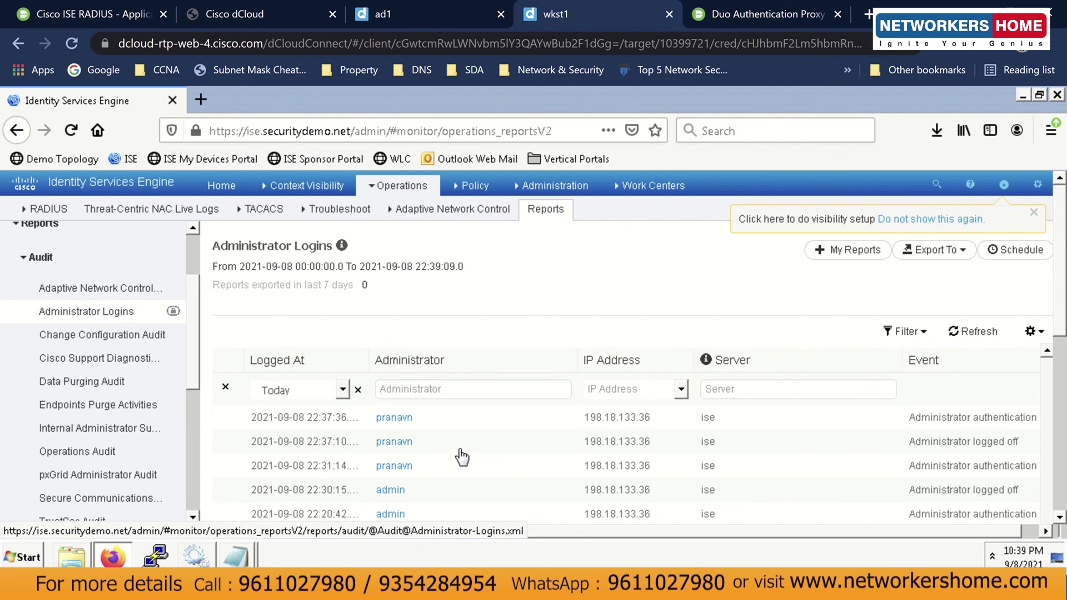
scroll(526, 443, down, 1)
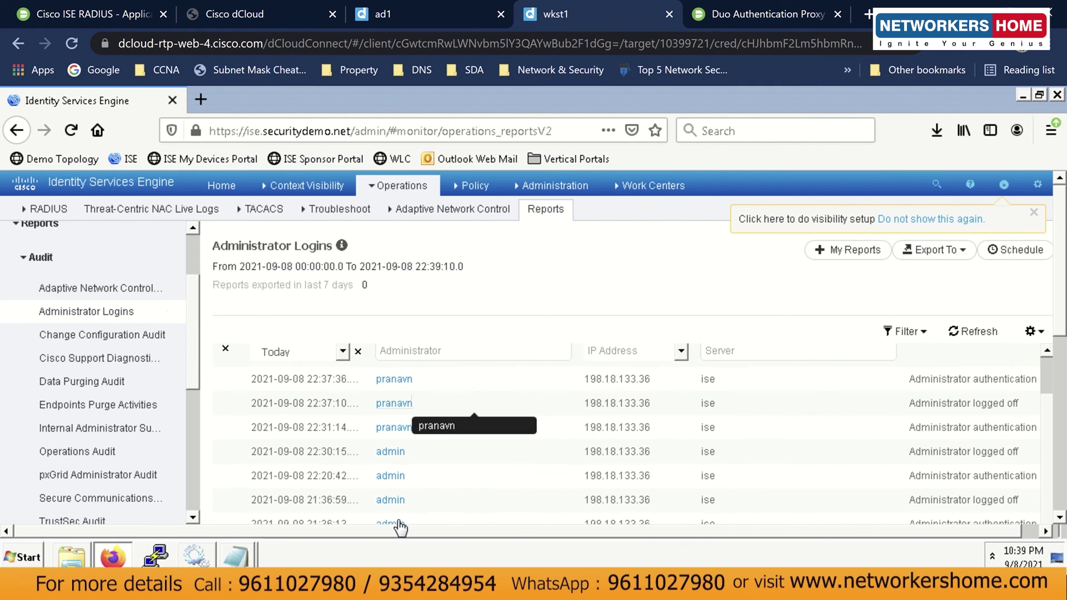
drag(412, 536, 490, 537)
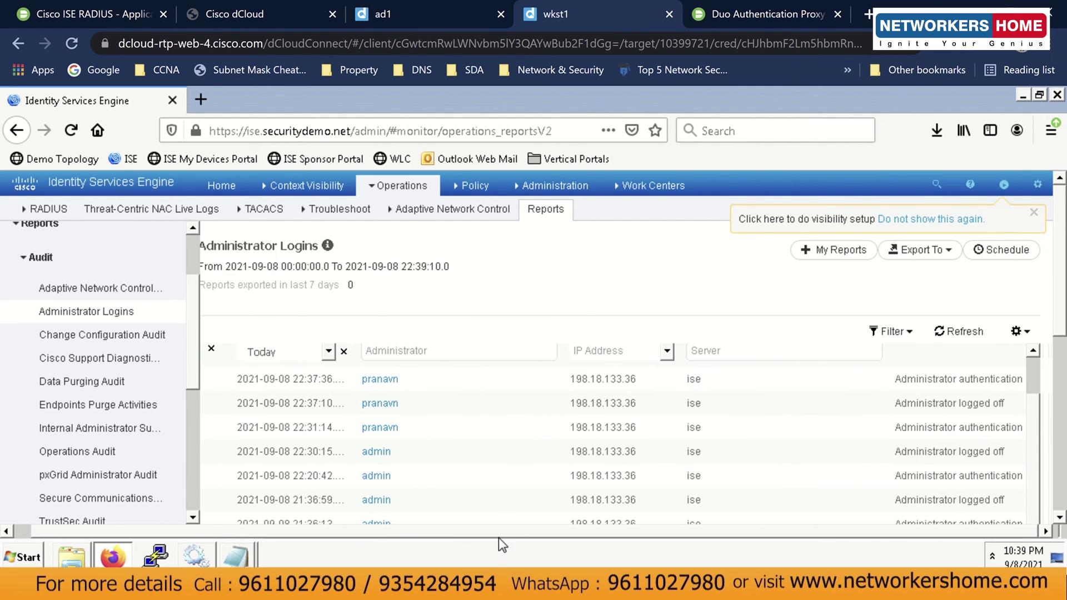
scroll(584, 389, up, 1)
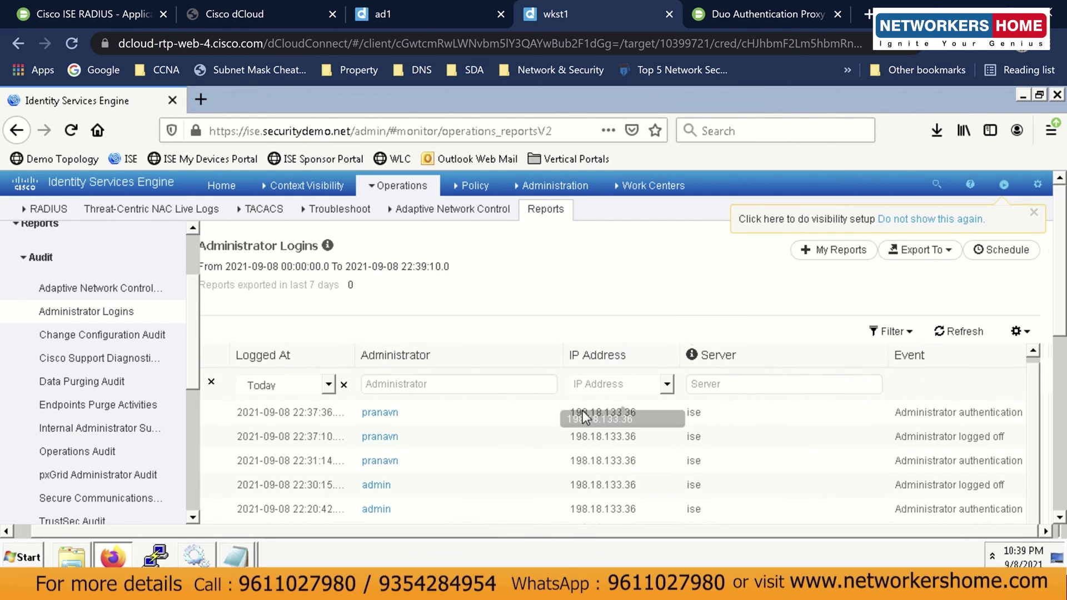
scroll(589, 442, down, 1)
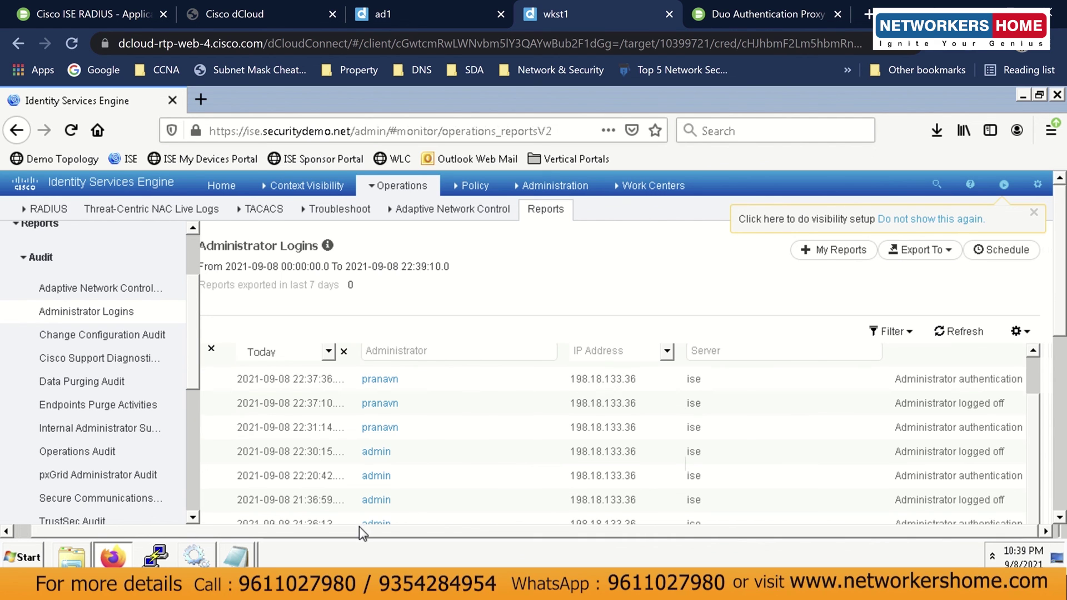
click(288, 18)
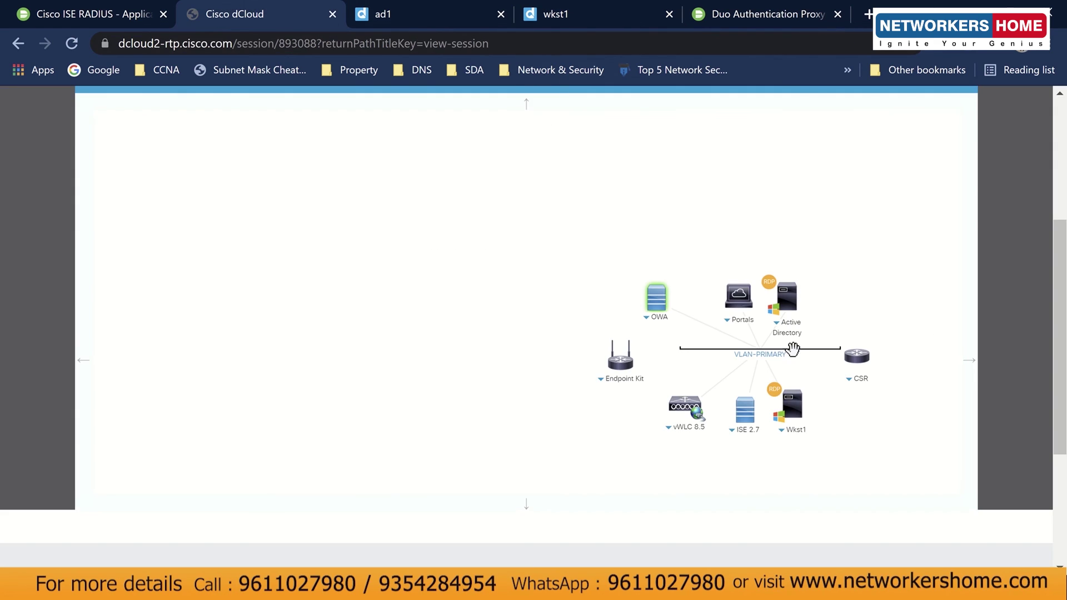
click(782, 433)
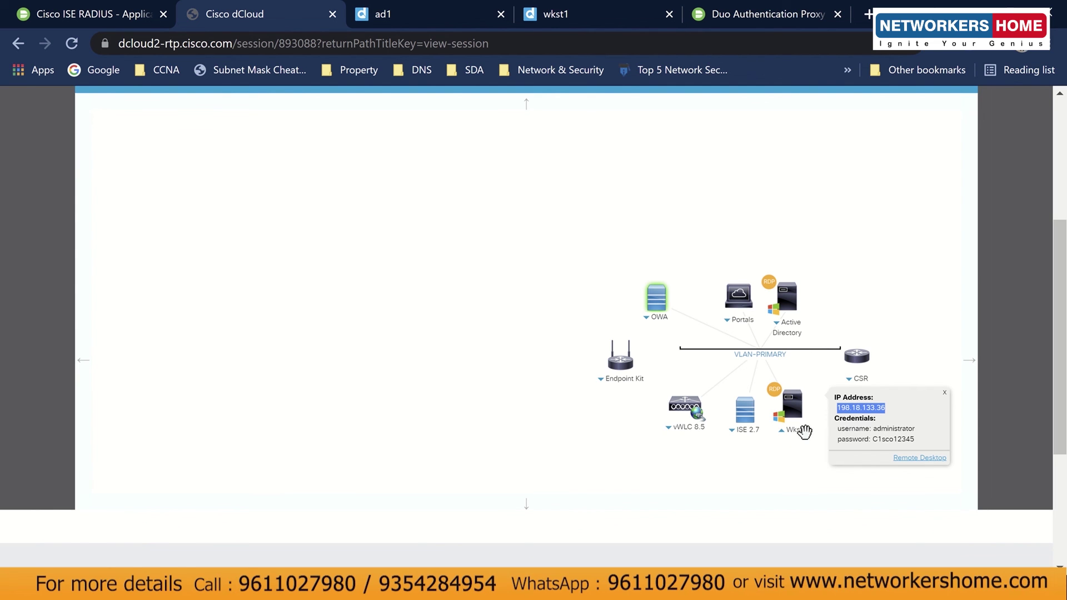
click(589, 21)
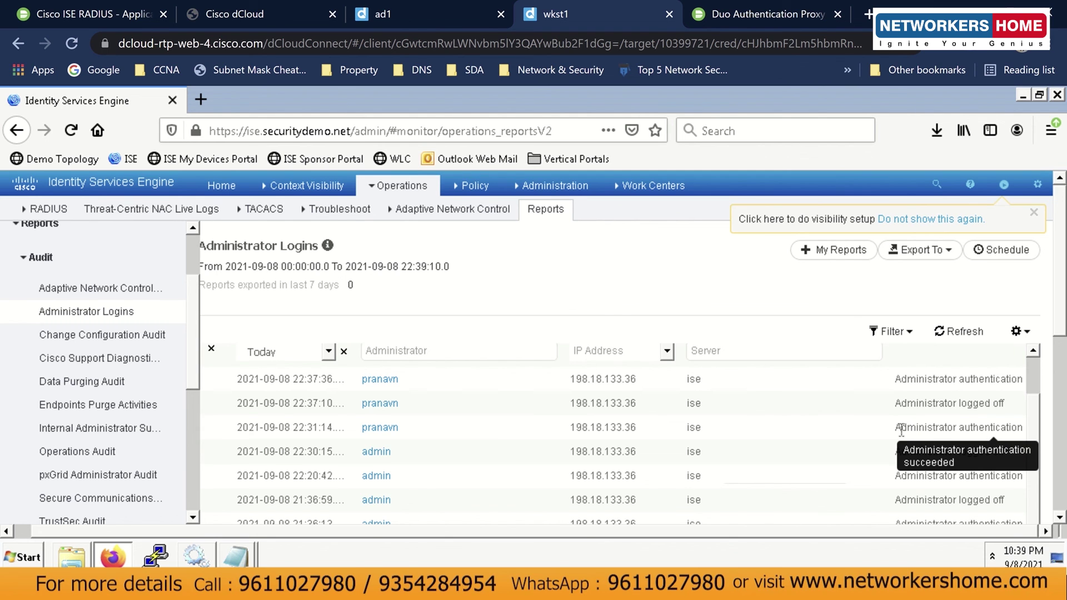
Review the three Administrator Logins events: the authentications and the logoff between them.
drag(899, 428, 1016, 426)
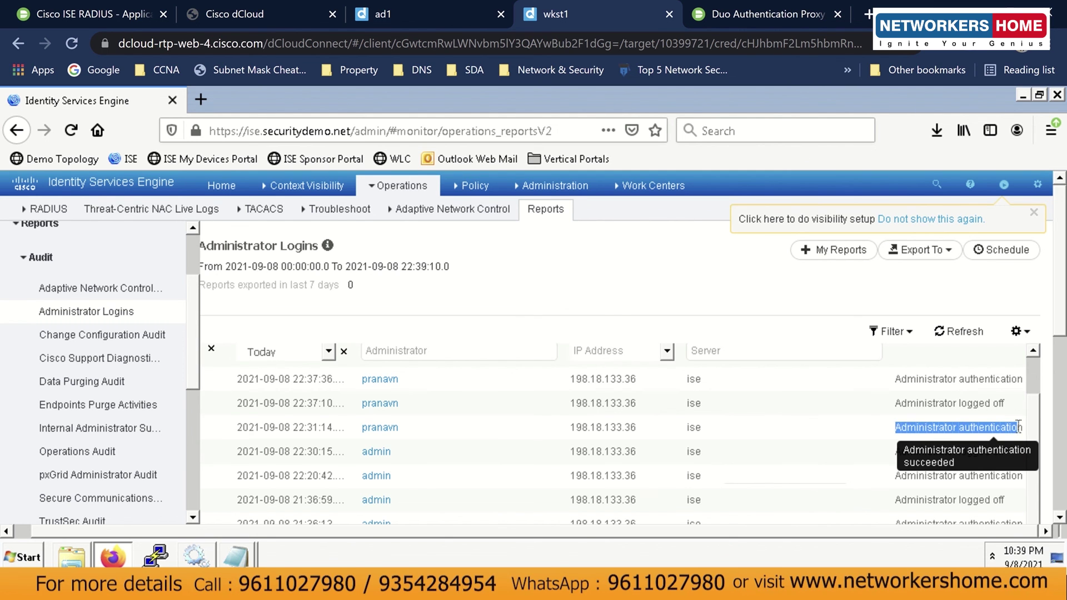
click(1016, 427)
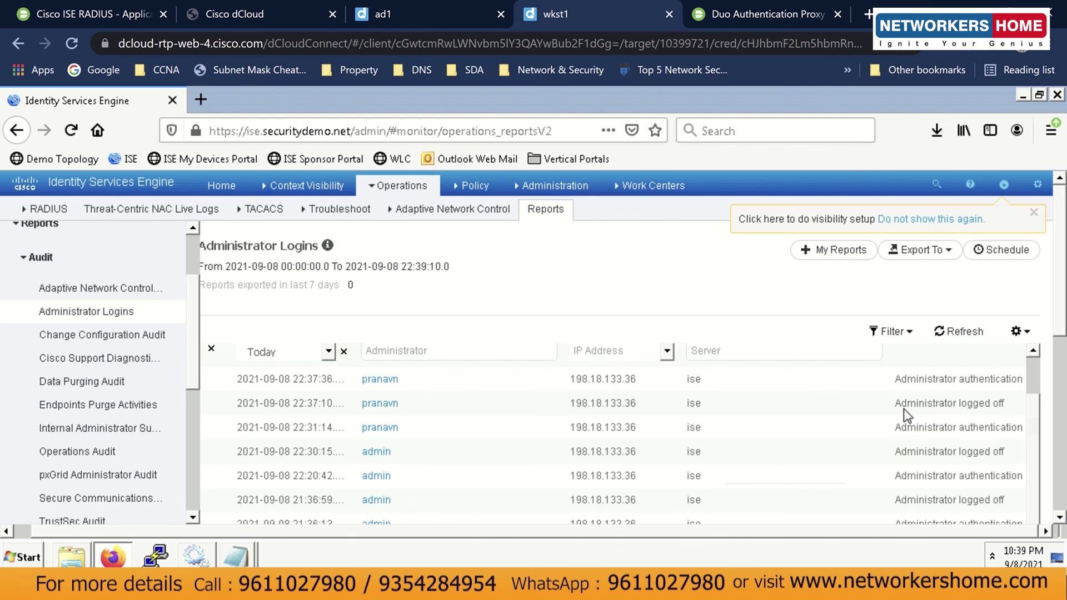
drag(895, 403, 1027, 409)
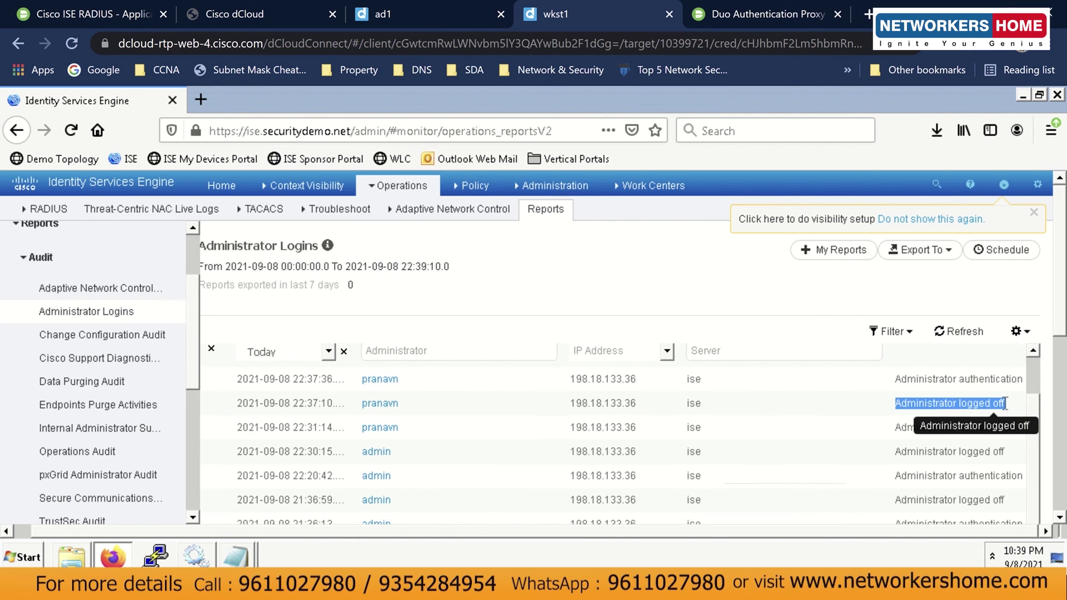
click(1006, 403)
drag(895, 378, 1001, 377)
click(1001, 376)
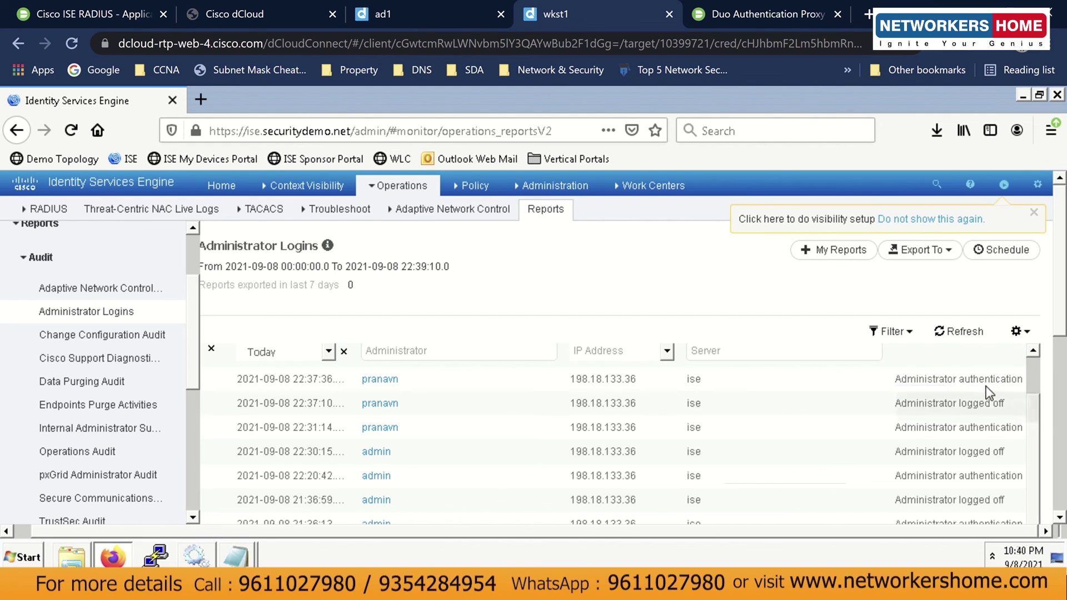
Check the gear menu's Export To format options, then close the visibility setup banner.
click(1037, 185)
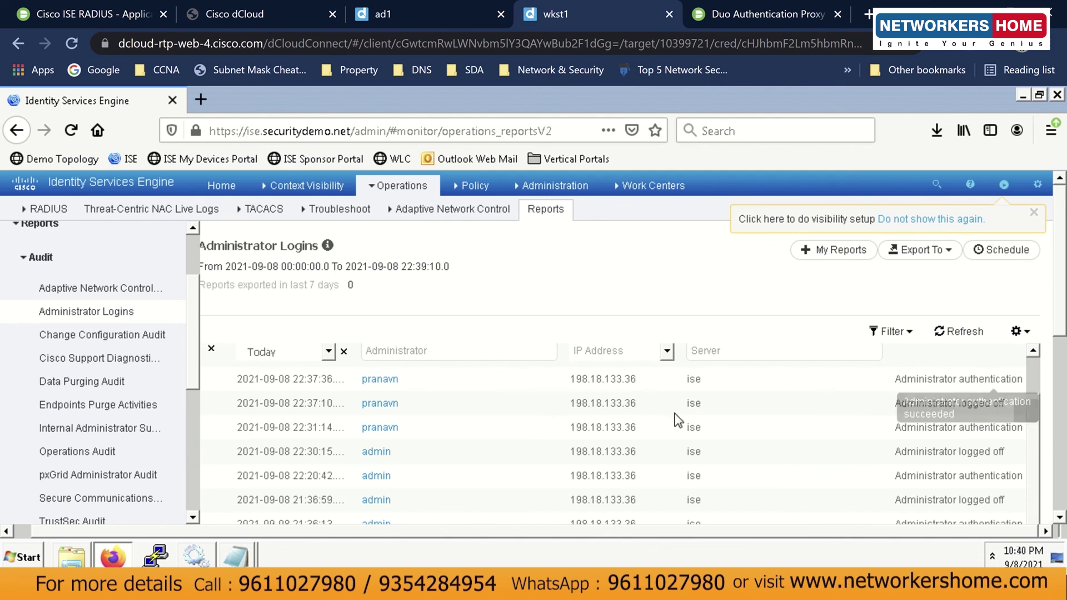
click(903, 254)
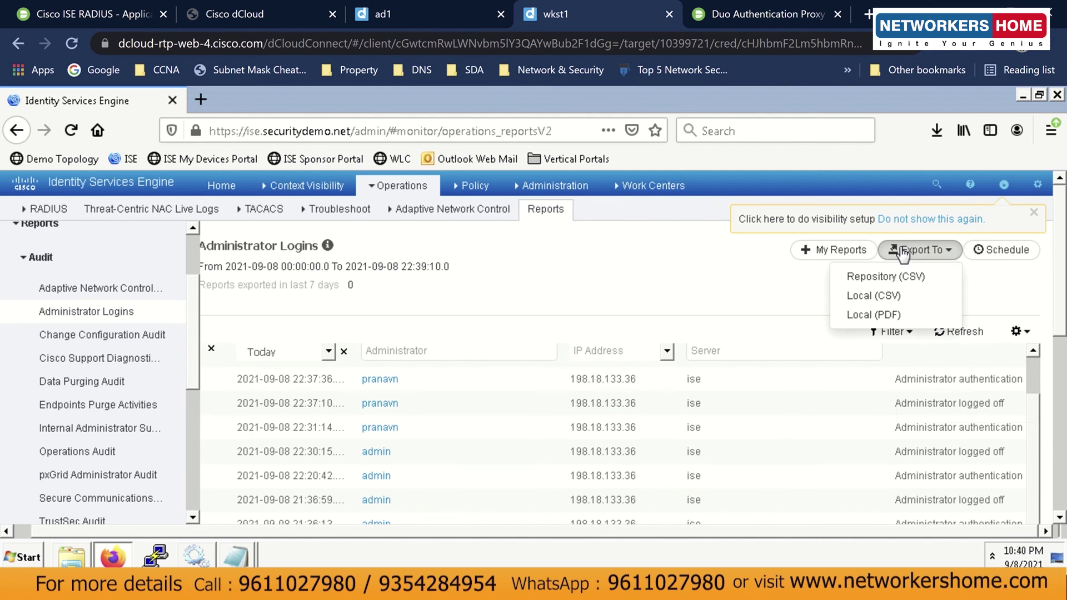
click(692, 277)
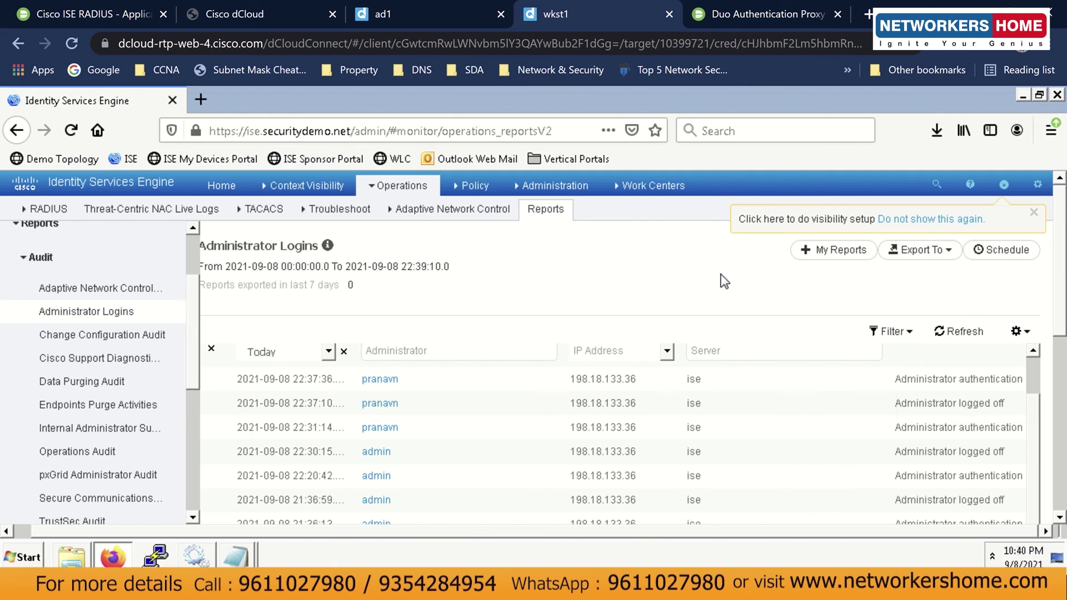
click(1033, 213)
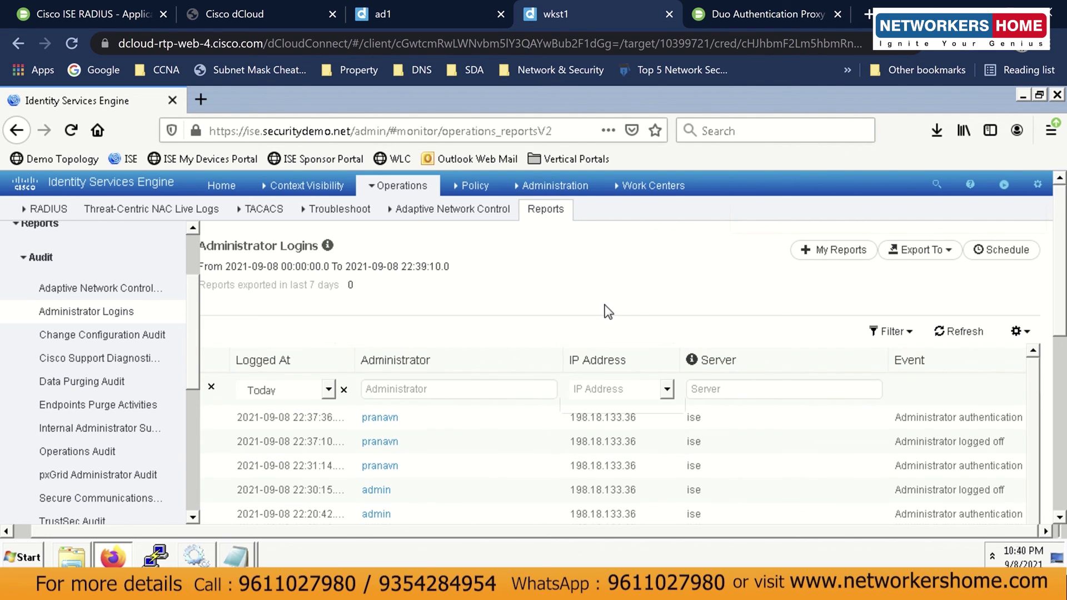
Return to the Duo Cisco ISE RADIUS application page and highlight its title.
click(49, 21)
drag(404, 268, 200, 264)
click(203, 269)
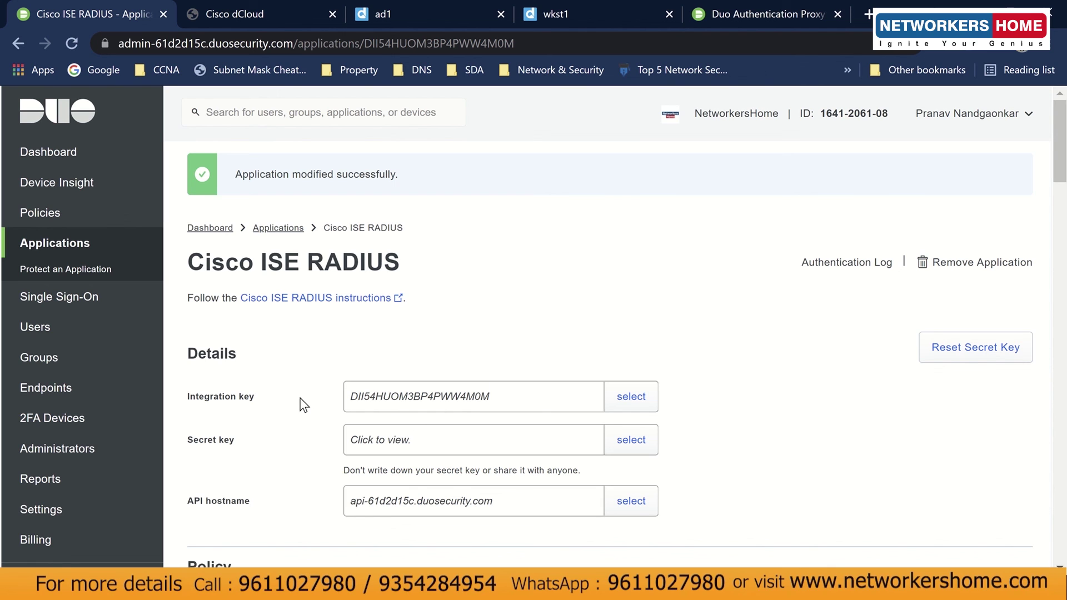
Hide the LetsView phone mirror window and go to the Duo Dashboard.
mouse_move(446, 587)
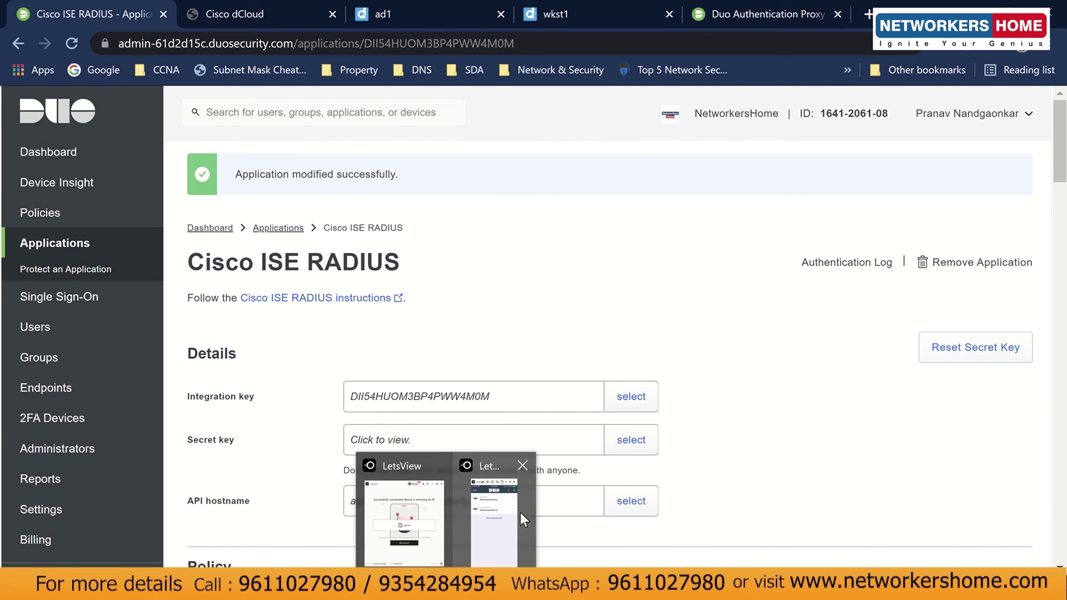
click(520, 512)
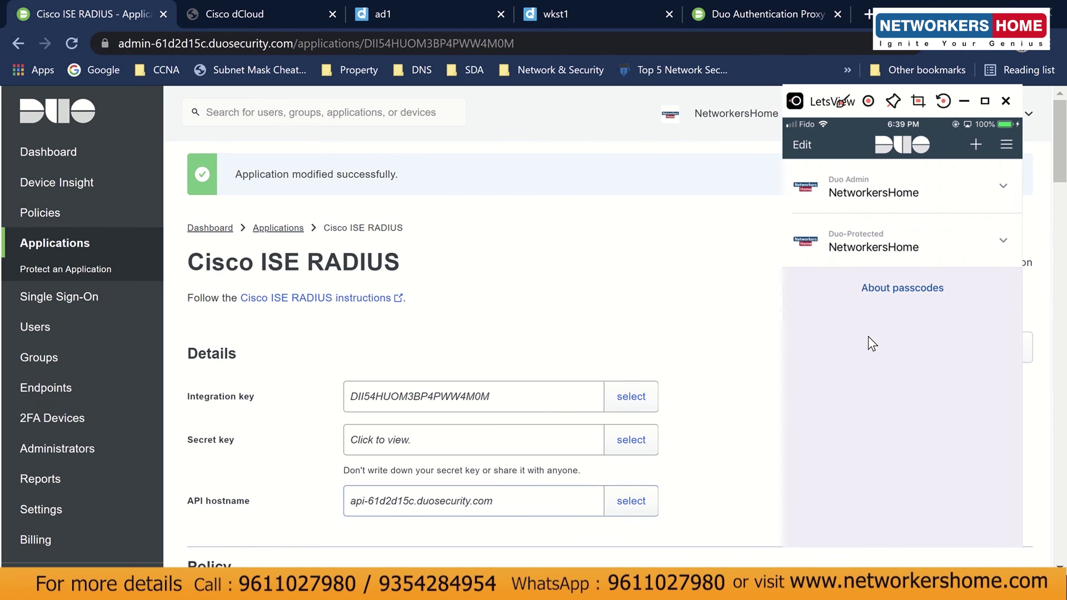
click(965, 105)
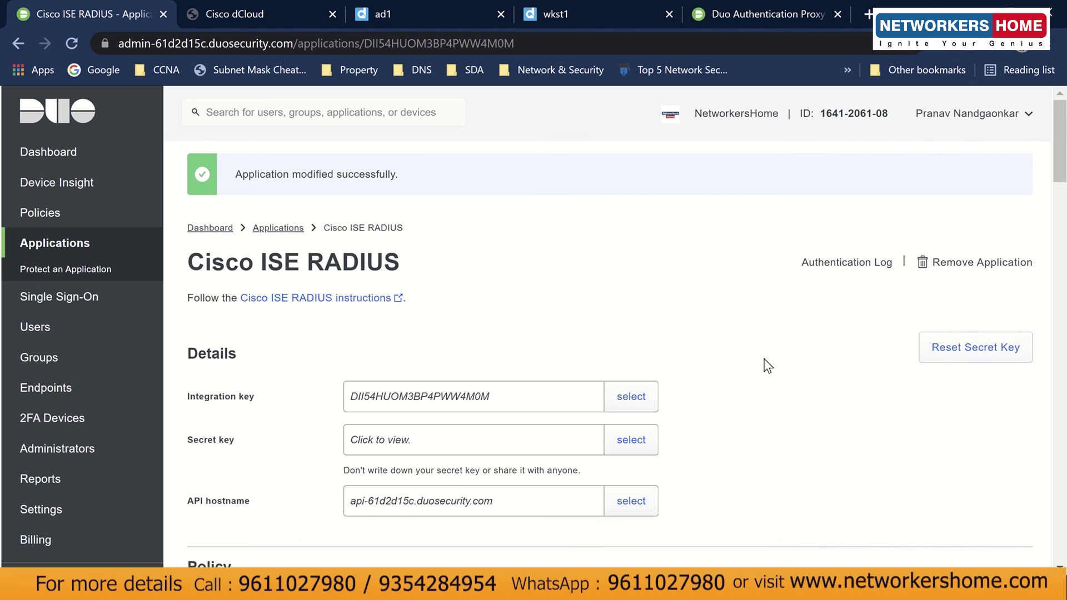
click(48, 152)
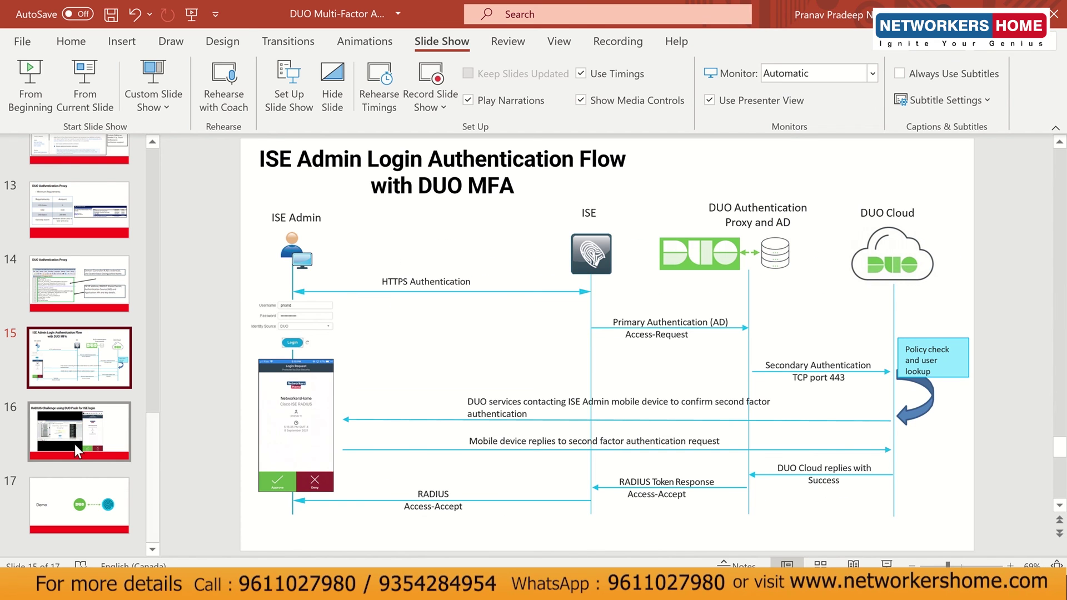
View Demo slide 17, then return to slide 4, ISE MFA Use Cases.
click(72, 505)
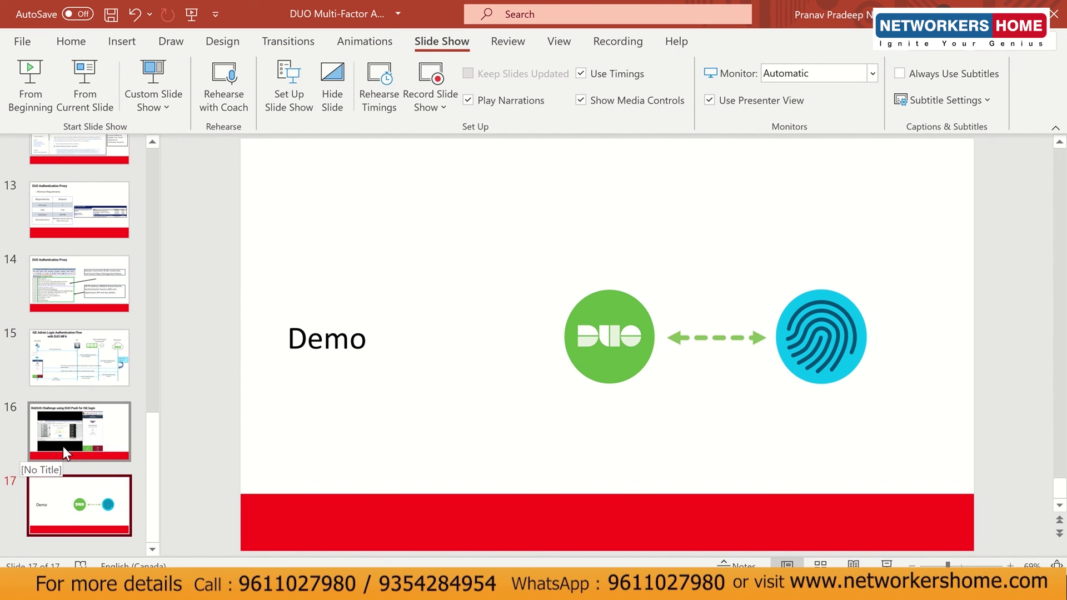
scroll(86, 421, up, 10)
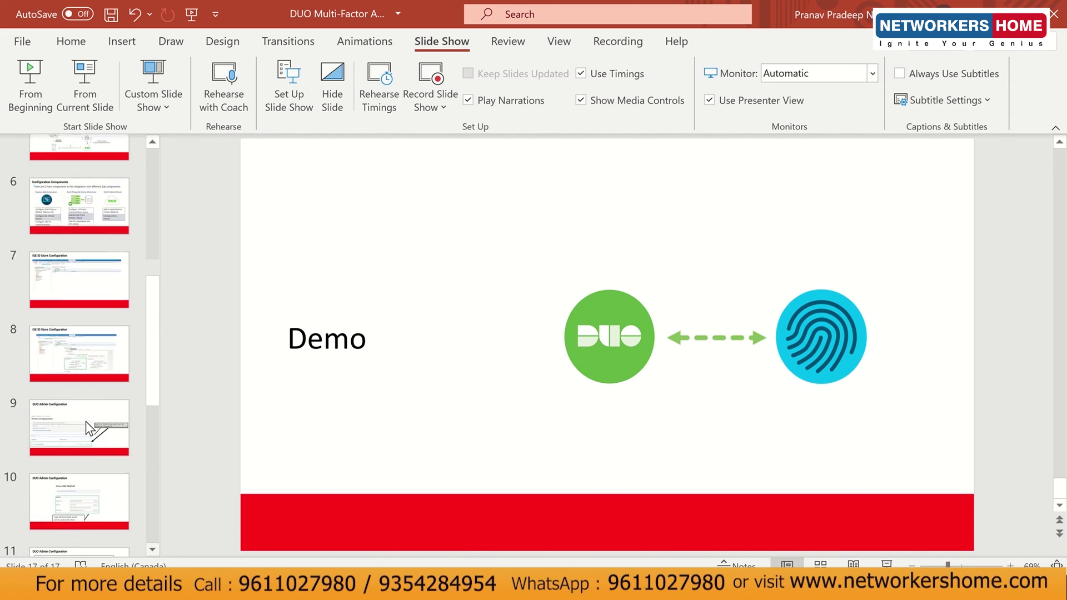
scroll(86, 421, up, 2)
click(71, 317)
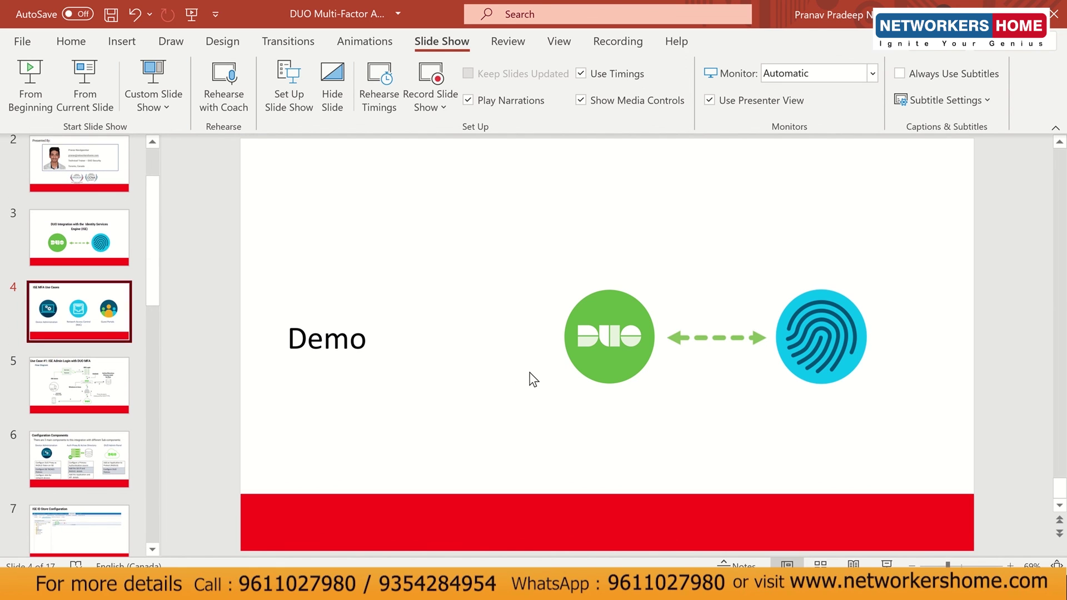